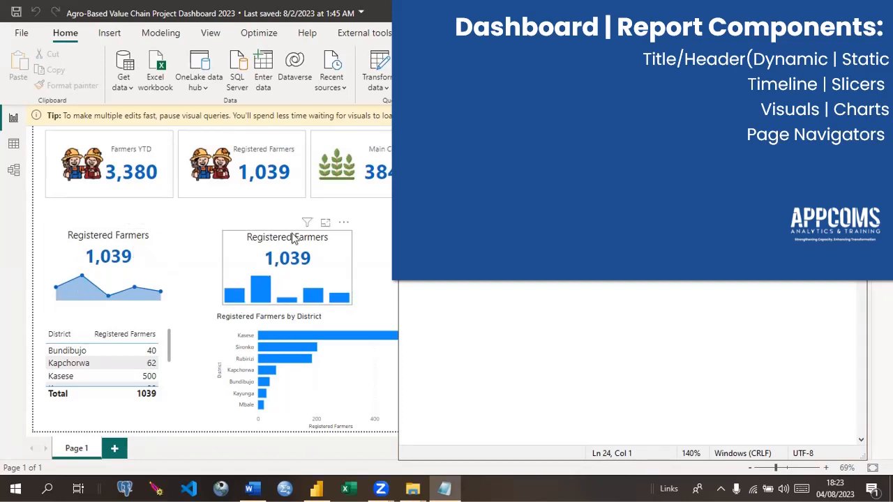
pyautogui.moveTo(315, 230)
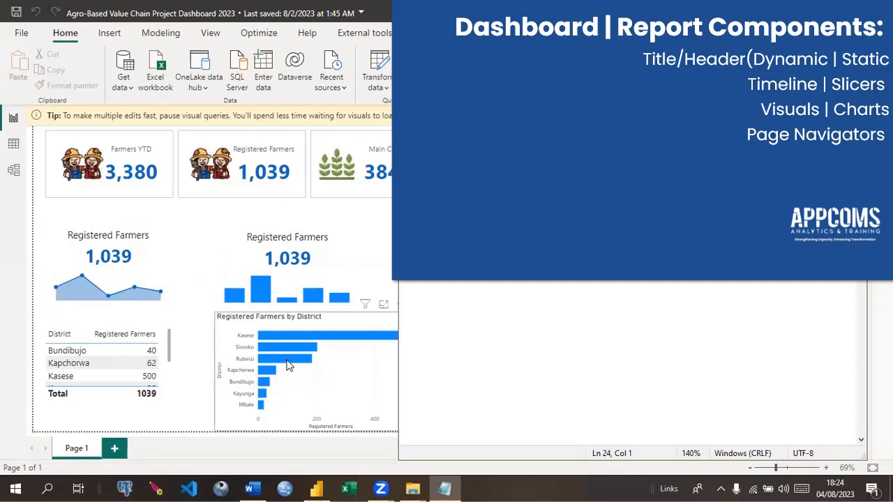
pyautogui.moveTo(289, 365)
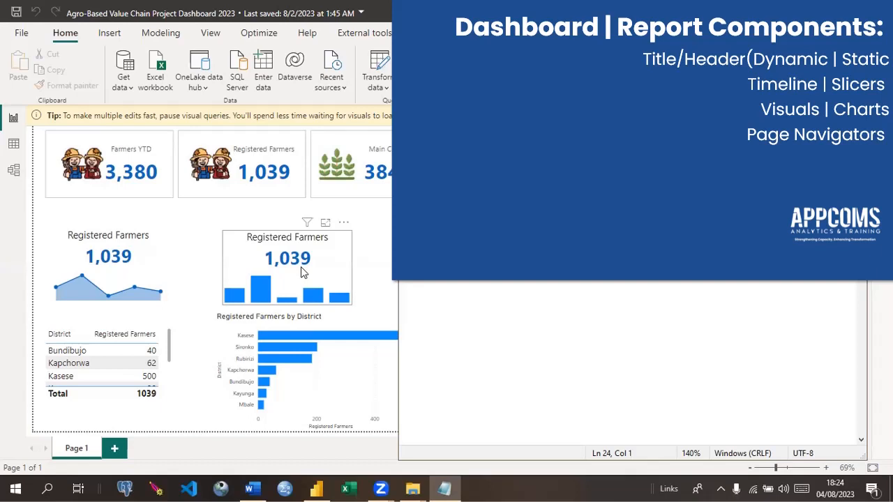
pyautogui.moveTo(301, 270)
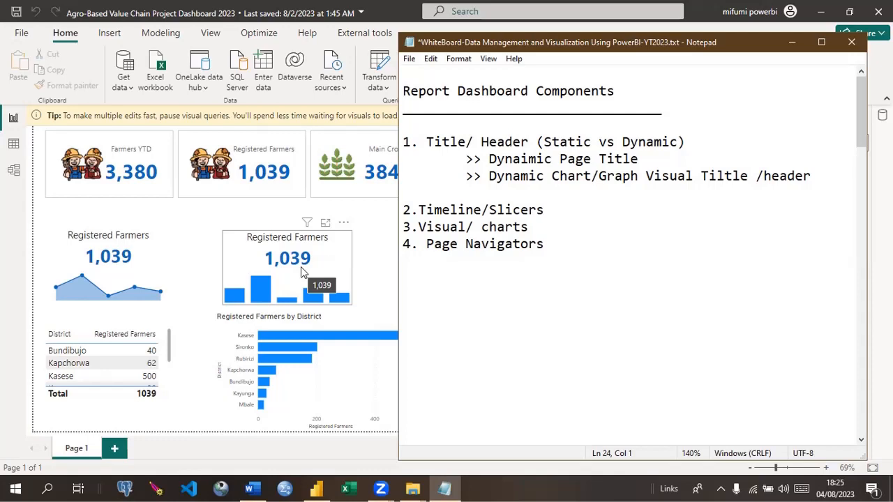
# Step: Switch to the Power BI report, dismiss the pause-visuals tip and add a new blank report page
pyautogui.click(187, 447)
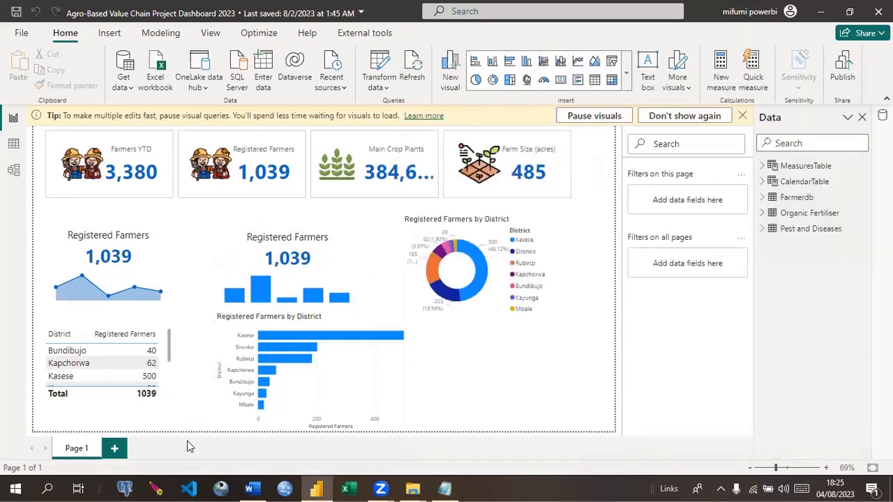
pyautogui.click(743, 117)
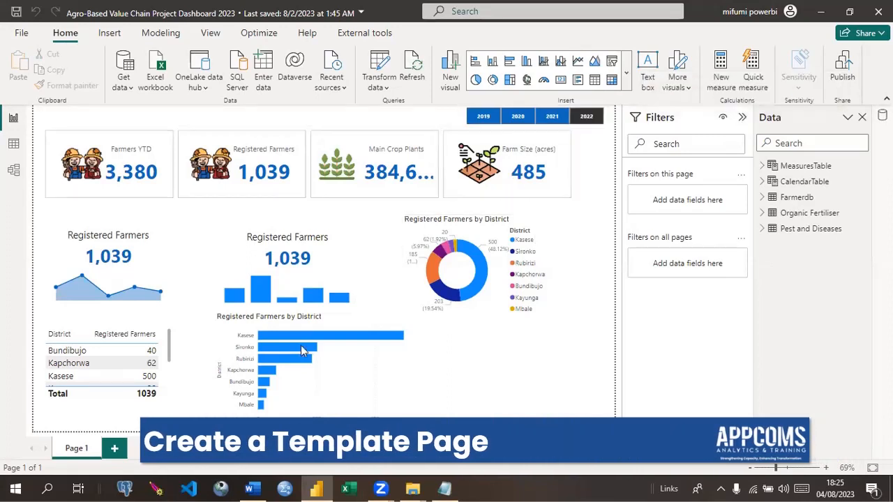
pyautogui.click(115, 451)
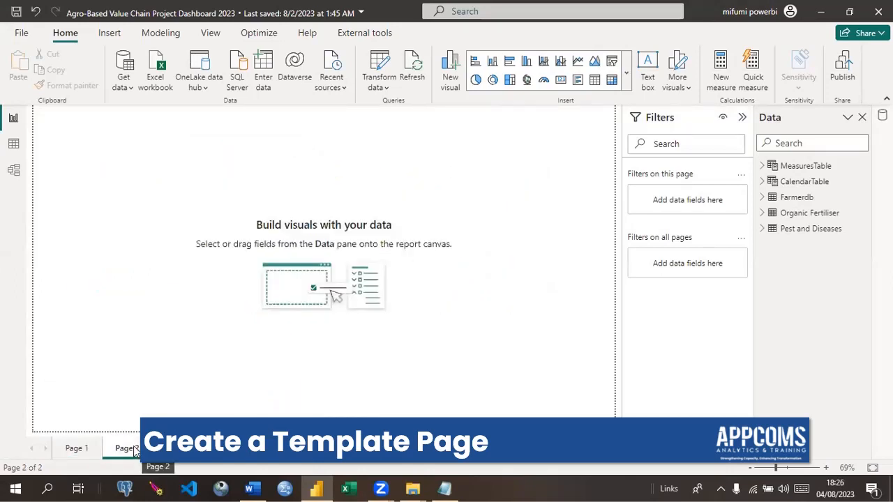
# Step: Review the list of report dashboard components in the Notepad whiteboard file and return to the Power BI report
pyautogui.click(450, 489)
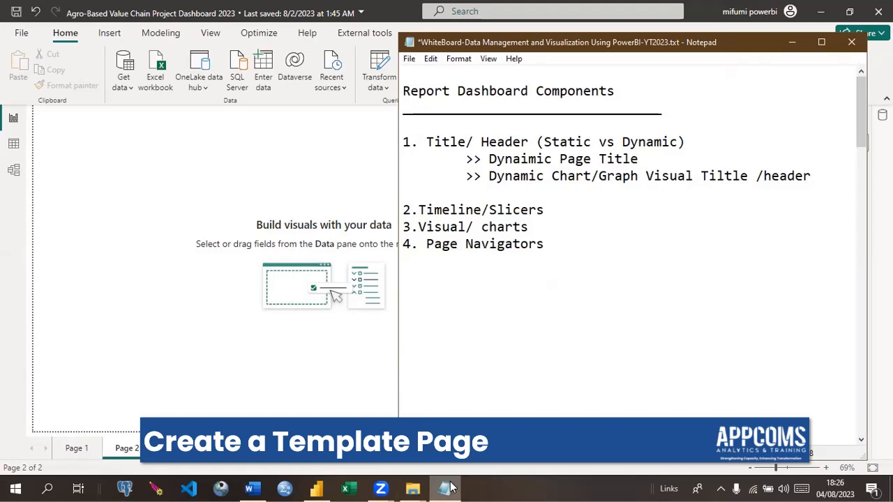
pyautogui.click(125, 175)
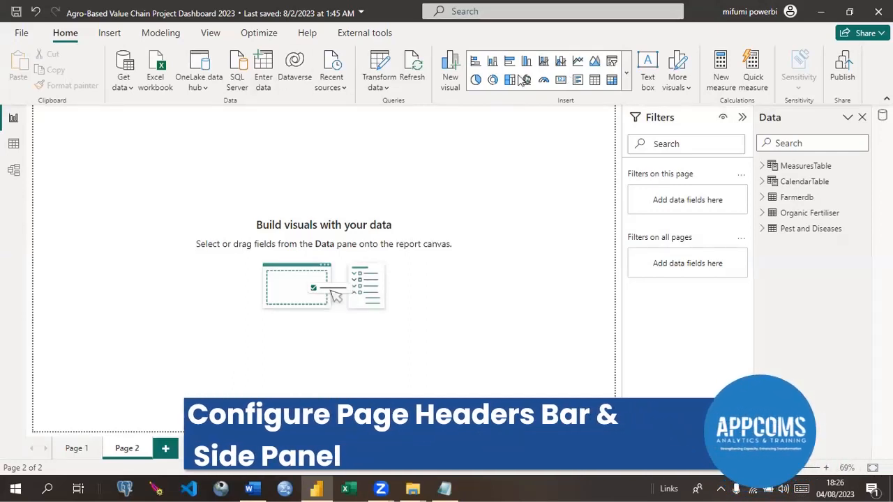
# Step: Insert a rectangle on Page 2 and stretch it along the page's top edge as a full-width header, about 1280 wide and 102 high
pyautogui.click(106, 34)
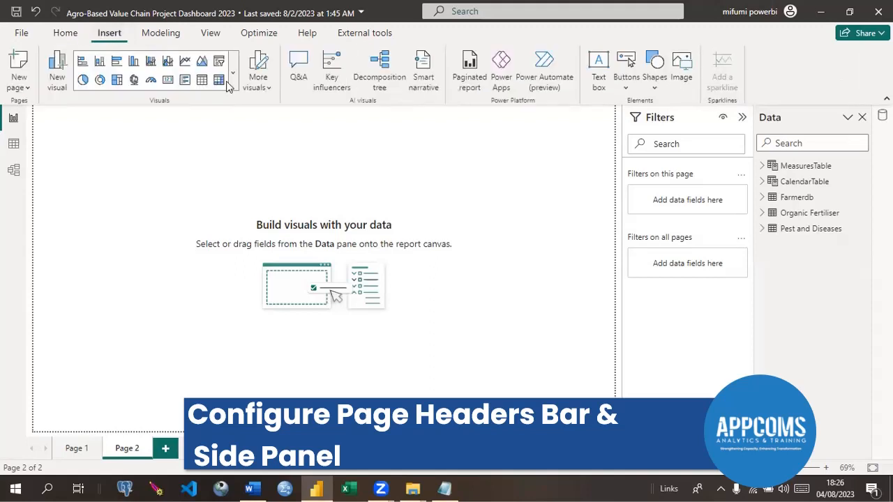
pyautogui.click(653, 87)
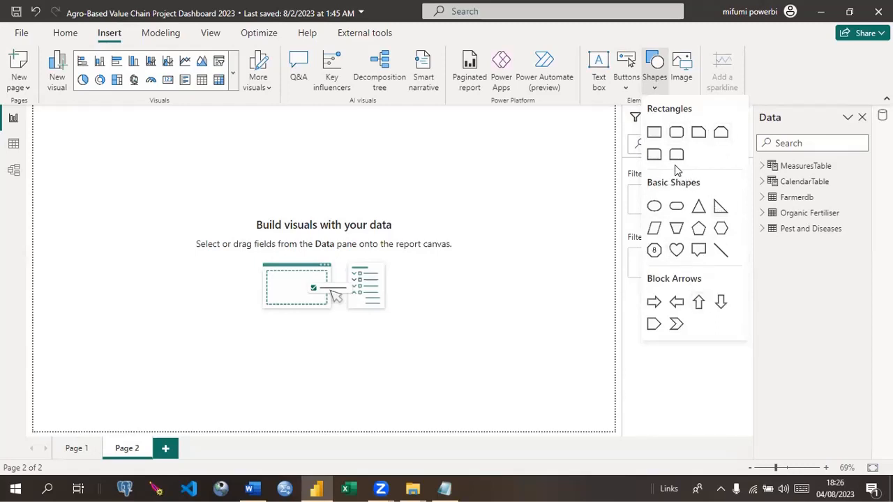
pyautogui.click(654, 133)
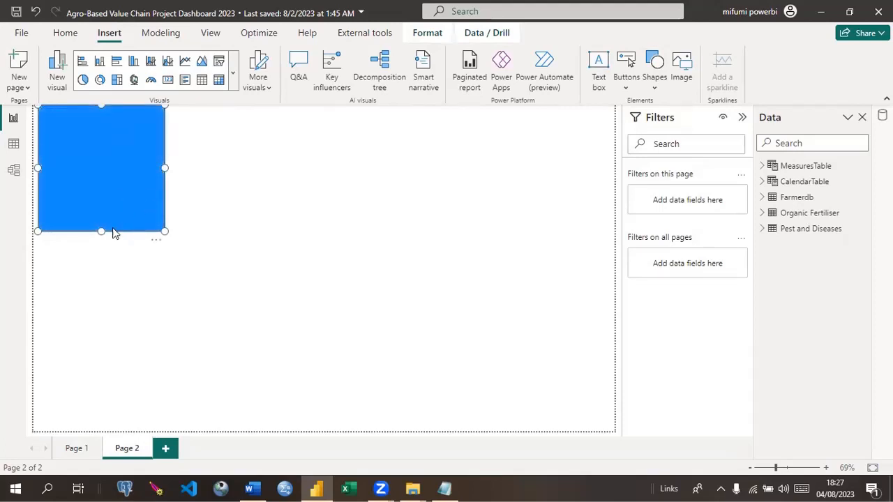
pyautogui.moveTo(101, 231); pyautogui.dragTo(31, 124)
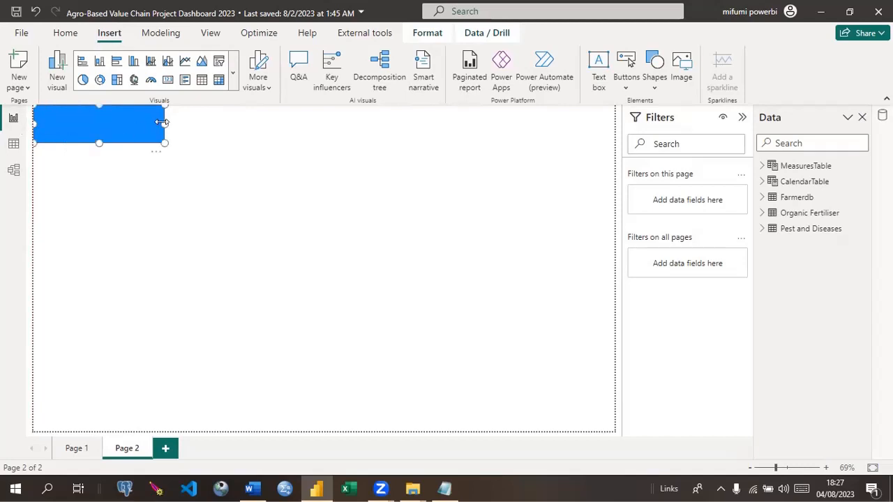
pyautogui.moveTo(163, 124); pyautogui.dragTo(642, 94)
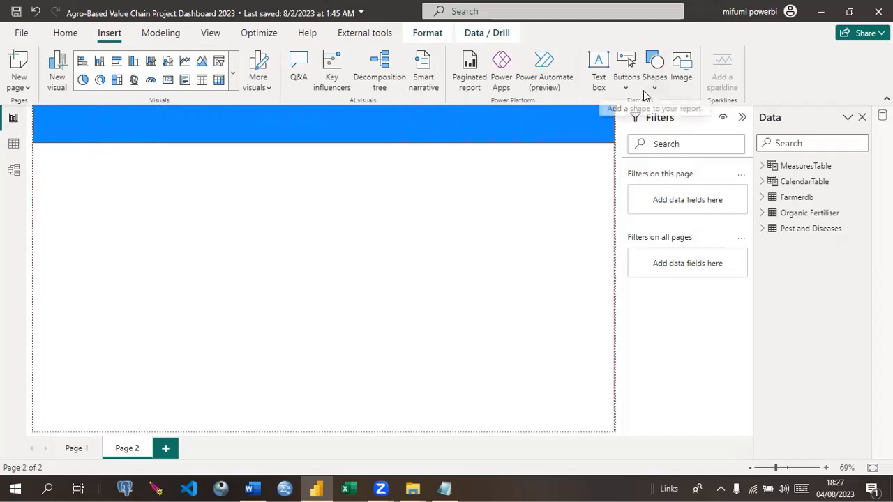
pyautogui.click(742, 117)
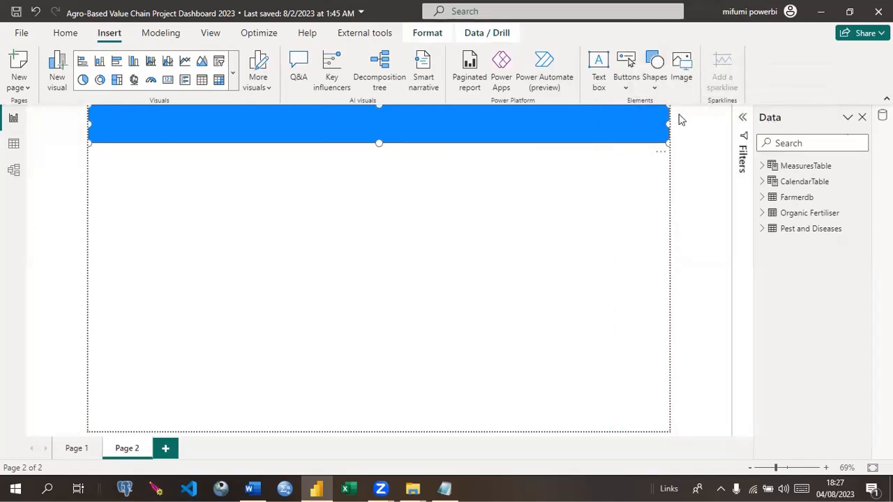
pyautogui.moveTo(379, 143); pyautogui.dragTo(379, 153)
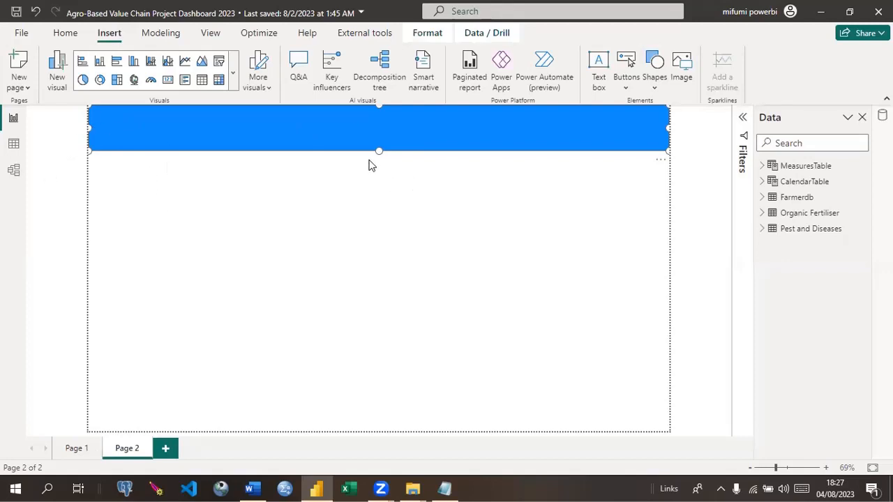
# Step: Try reshaping the rectangle into a full-height side panel along the page's left edge, and restore it to a full-width header bar
pyautogui.moveTo(379, 151); pyautogui.dragTo(335, 447)
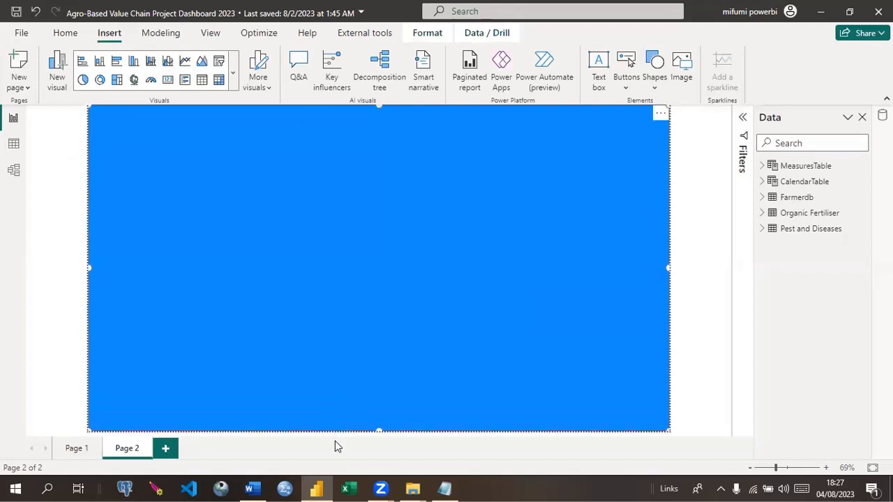
pyautogui.moveTo(669, 268); pyautogui.dragTo(208, 303)
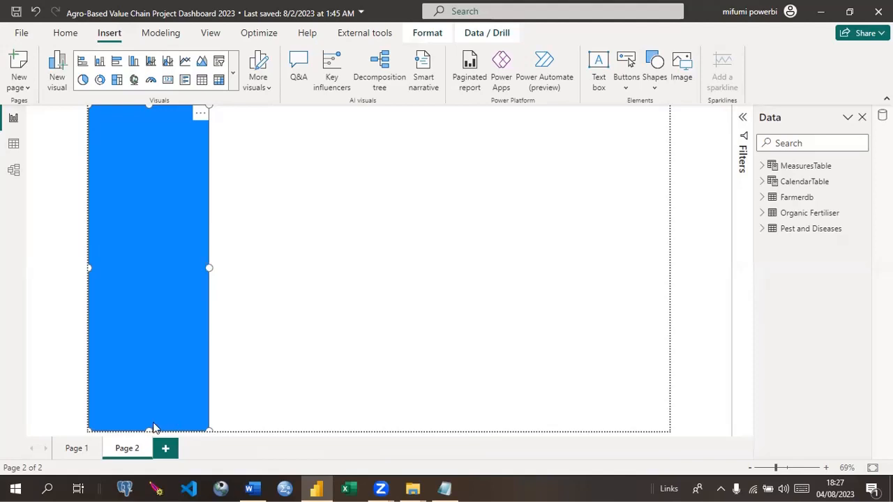
pyautogui.moveTo(140, 268); pyautogui.dragTo(126, 153)
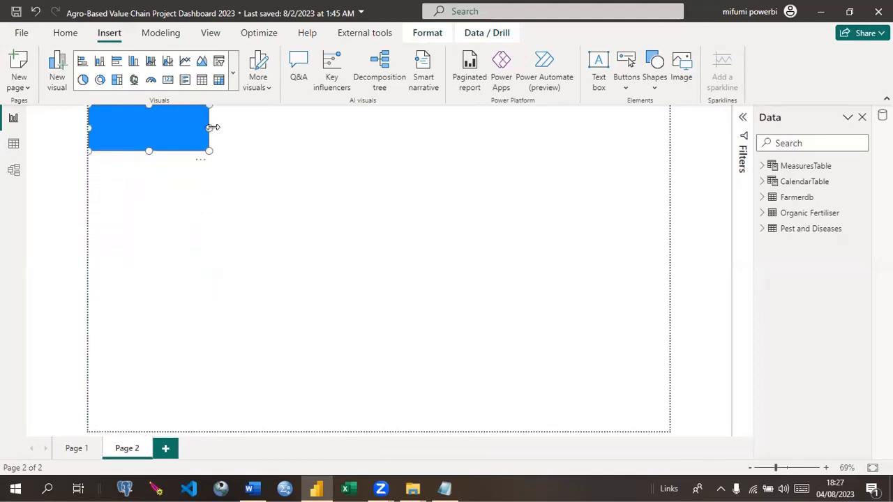
pyautogui.moveTo(210, 129); pyautogui.dragTo(673, 149)
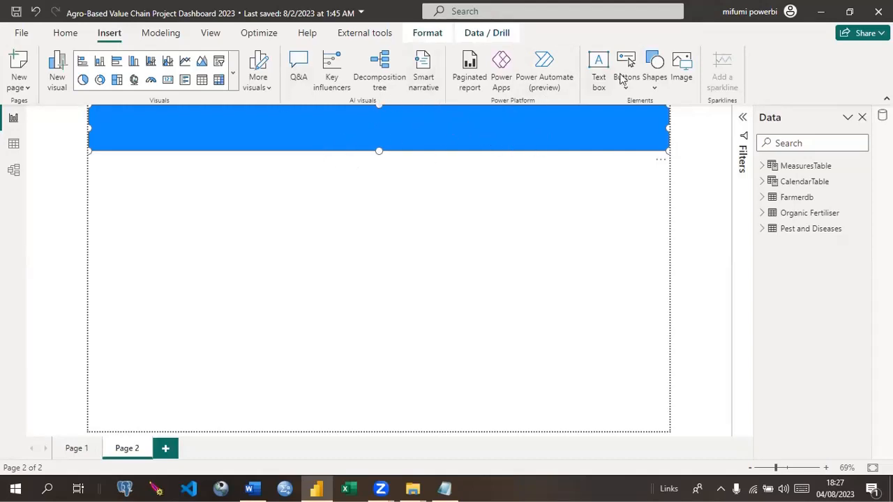
# Step: Display the Format pane with the shape options for the header rectangle
pyautogui.click(428, 34)
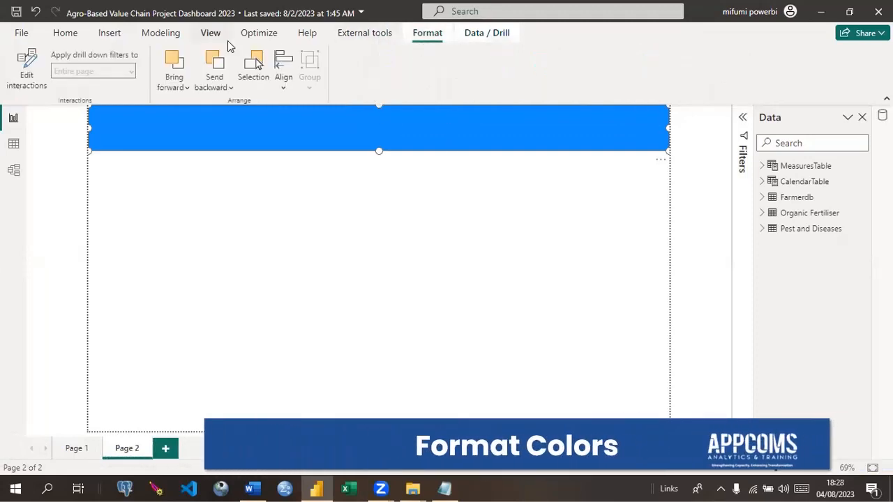
pyautogui.click(210, 34)
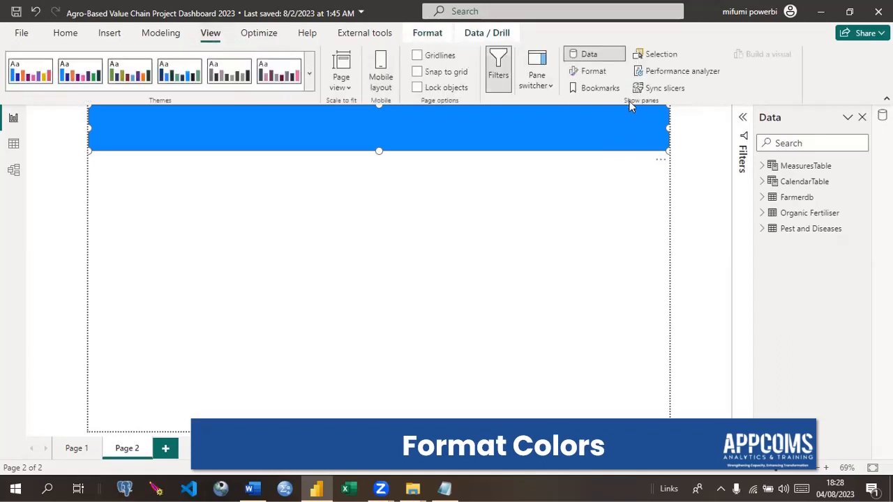
pyautogui.click(590, 77)
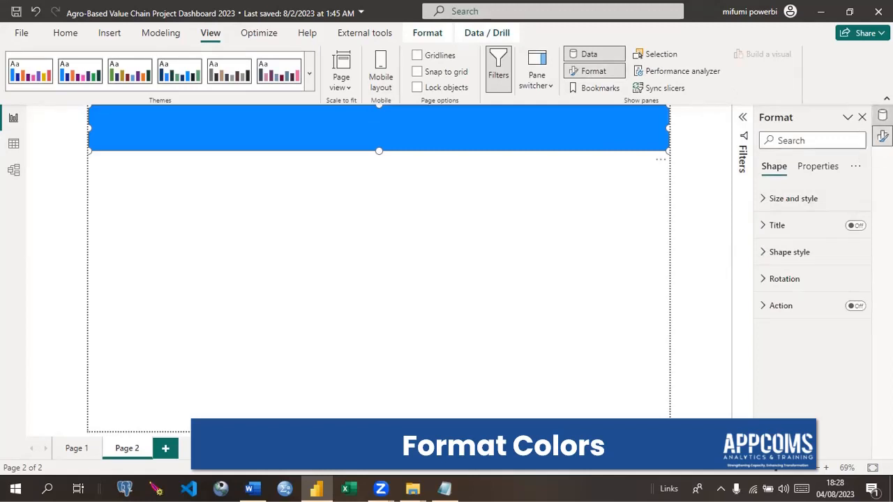
pyautogui.click(883, 115)
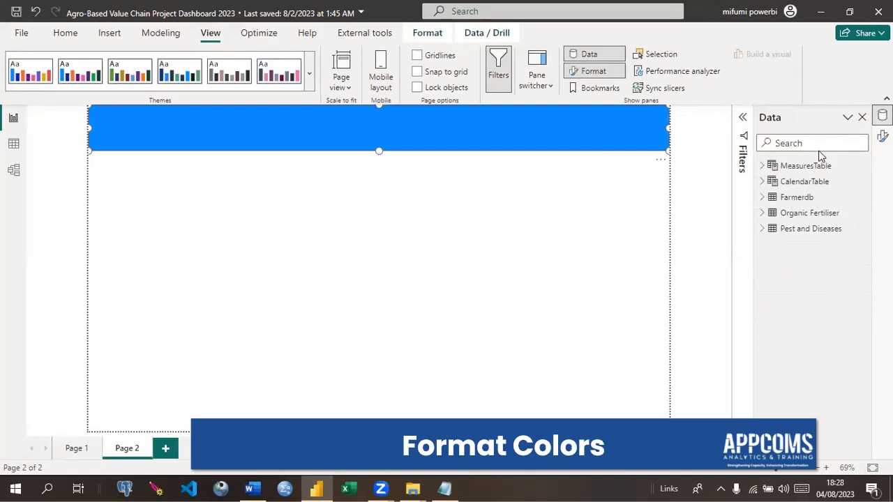
pyautogui.click(882, 136)
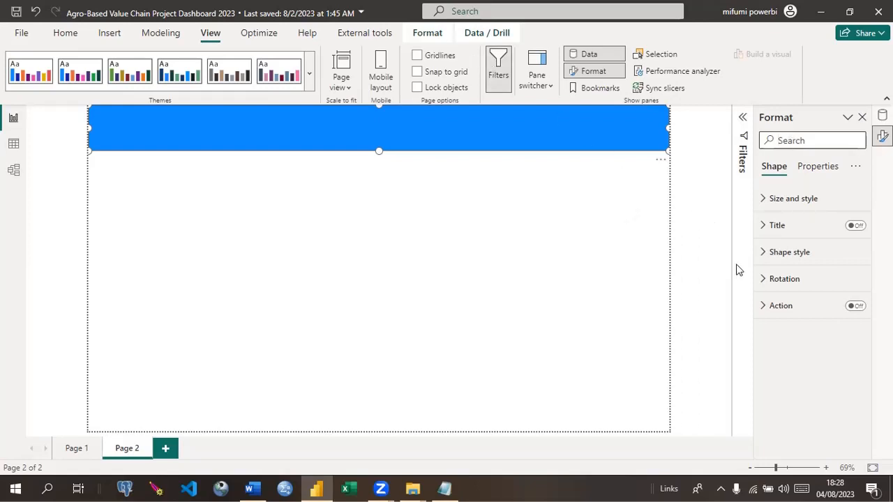
# Step: Check the header rectangle's size and position settings and slightly reduce its height on the page
pyautogui.click(768, 203)
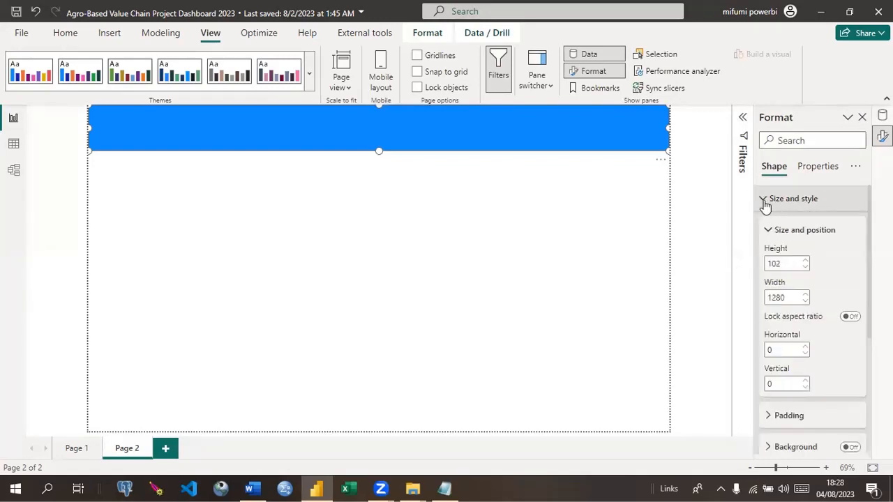
pyautogui.click(765, 203)
pyautogui.moveTo(379, 150)
pyautogui.mouseDown()
pyautogui.moveTo(383, 181)
pyautogui.moveTo(382, 150)
pyautogui.mouseUp()
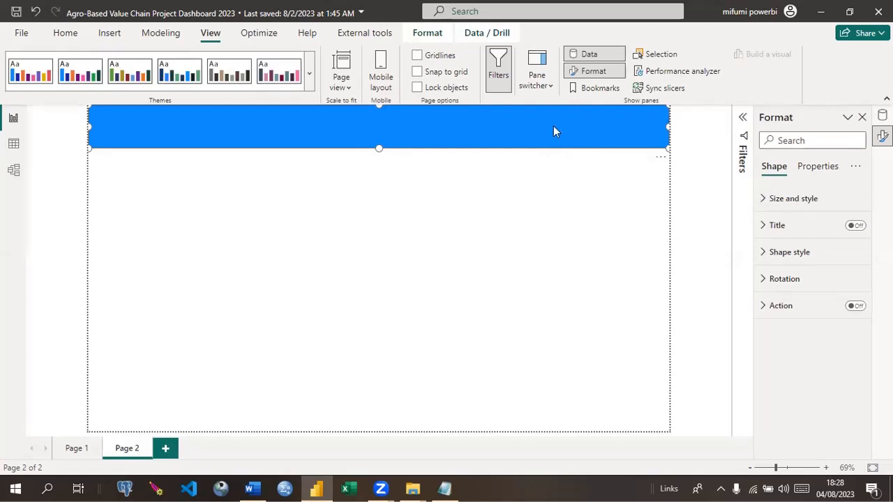
# Step: View the alternative shape types offered in the header rectangle's shape style settings
pyautogui.click(767, 255)
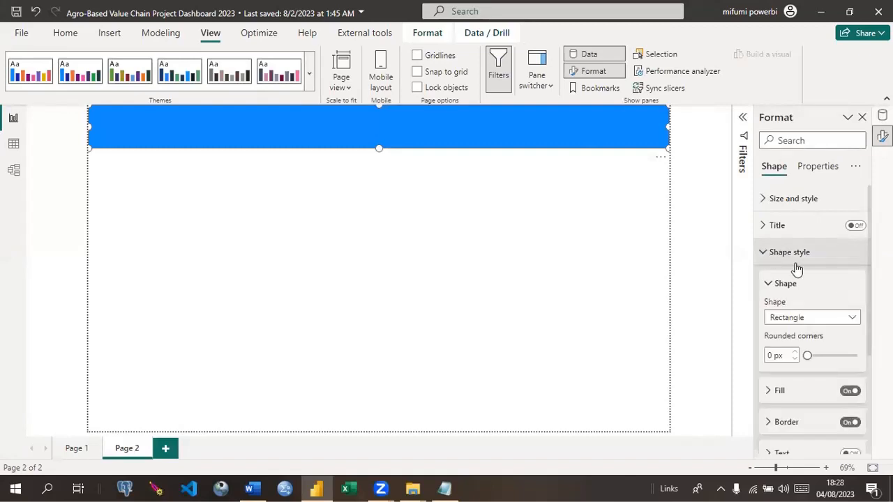
pyautogui.click(855, 319)
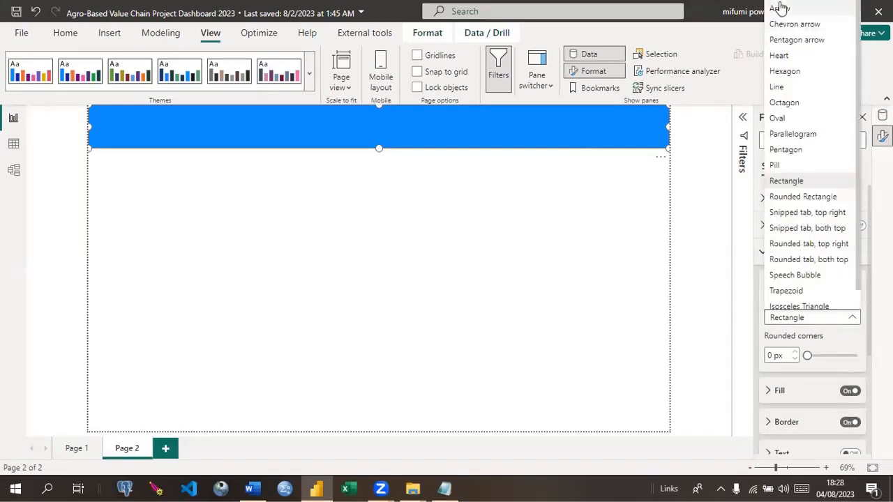
pyautogui.click(755, 292)
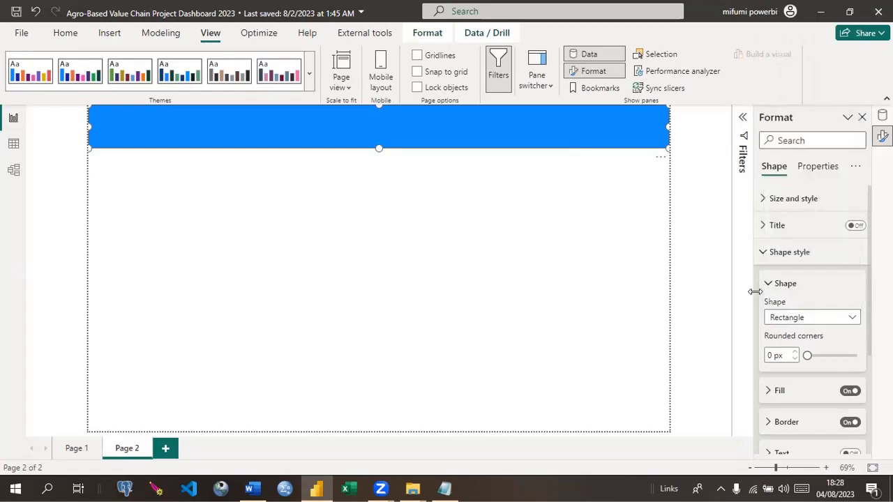
pyautogui.click(764, 255)
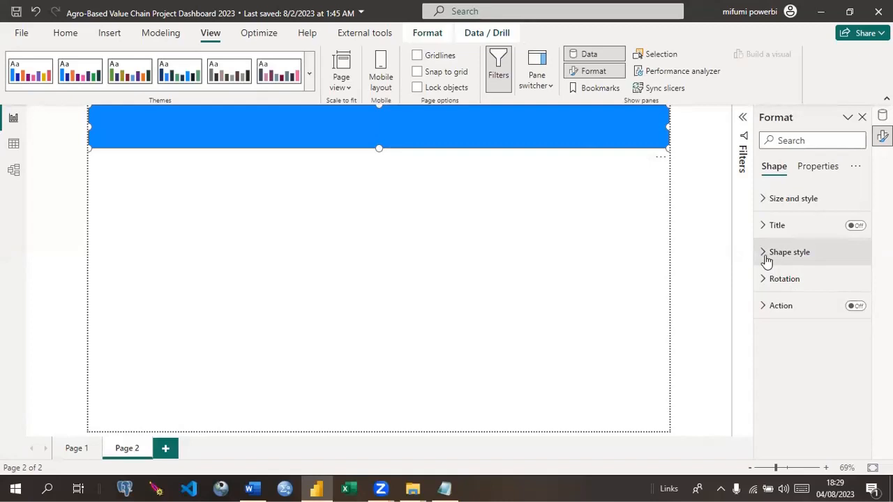
# Step: Change the header rectangle's fill color to a darker shade of the theme blue
pyautogui.click(765, 255)
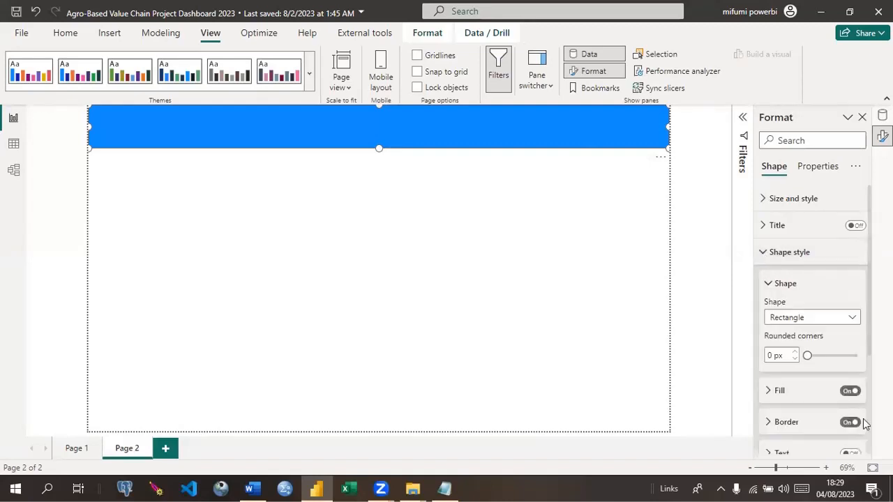
pyautogui.scroll(-3, 838, 328)
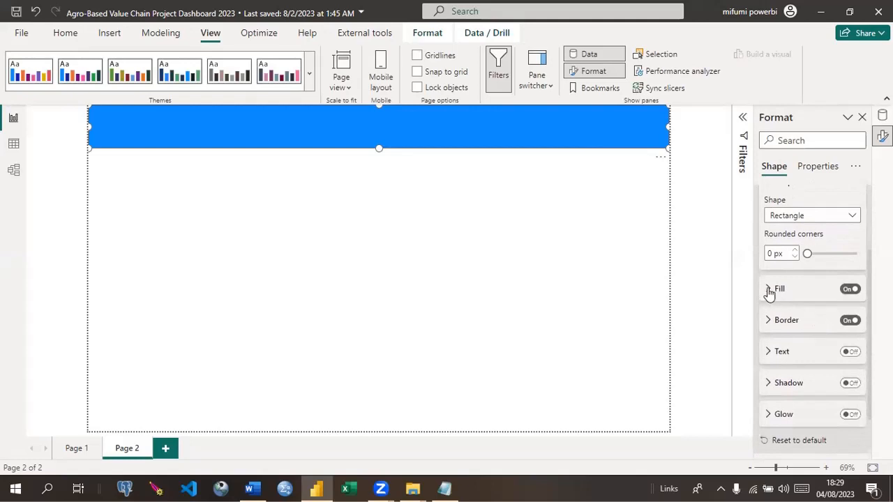
pyautogui.click(770, 291)
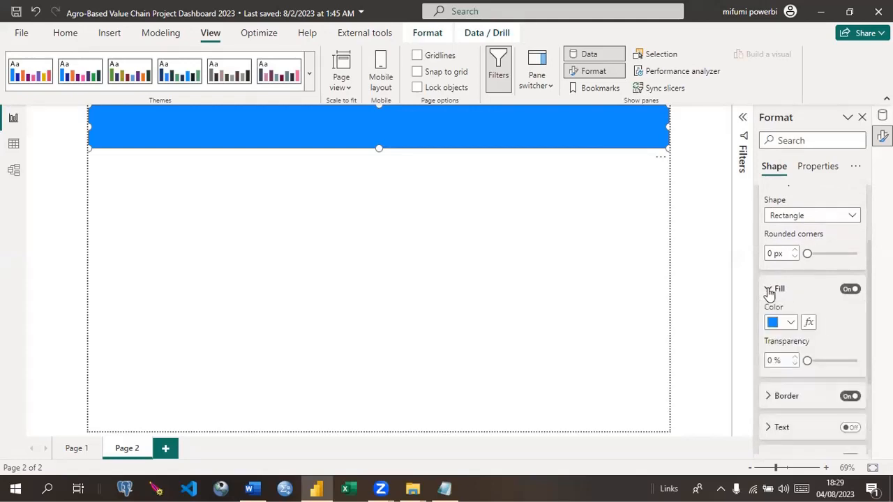
pyautogui.click(790, 323)
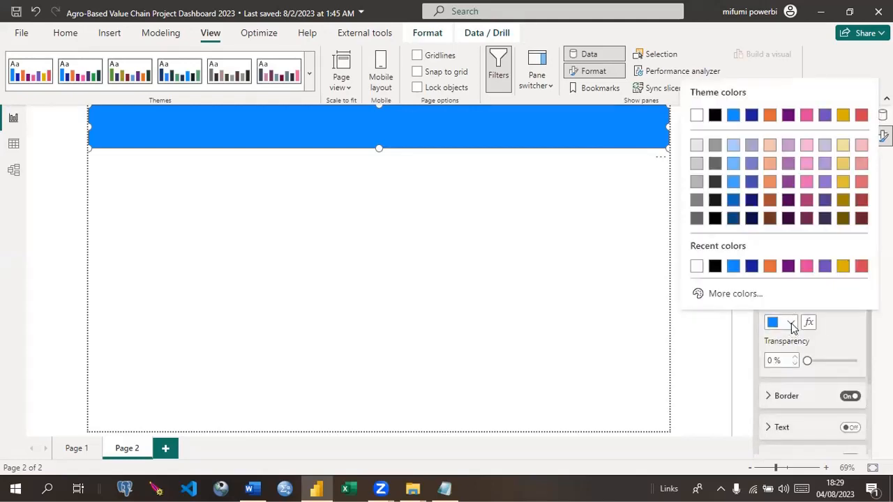
pyautogui.click(732, 203)
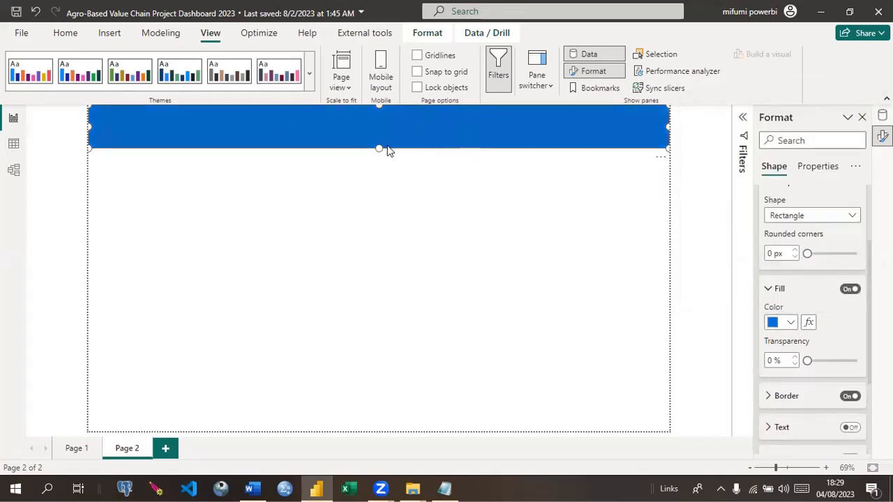
# Step: Deselect the header rectangle and bring up the formatting options for the page canvas
pyautogui.click(377, 208)
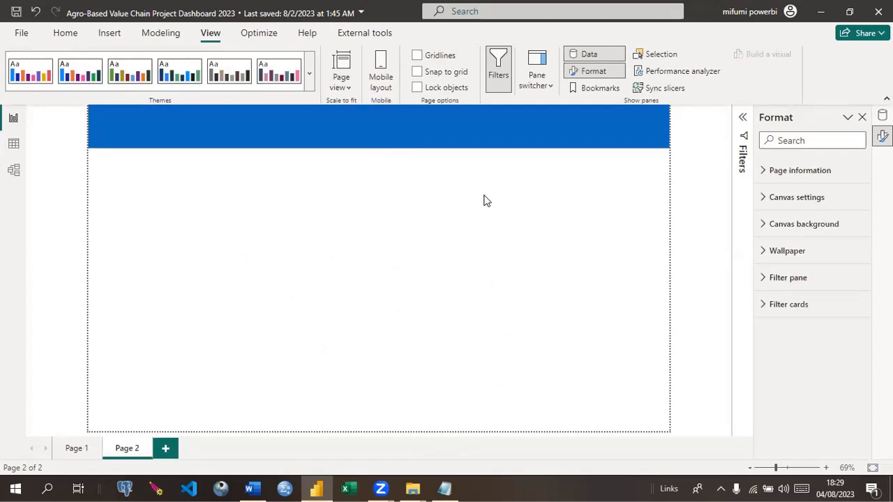
pyautogui.rightClick(549, 227)
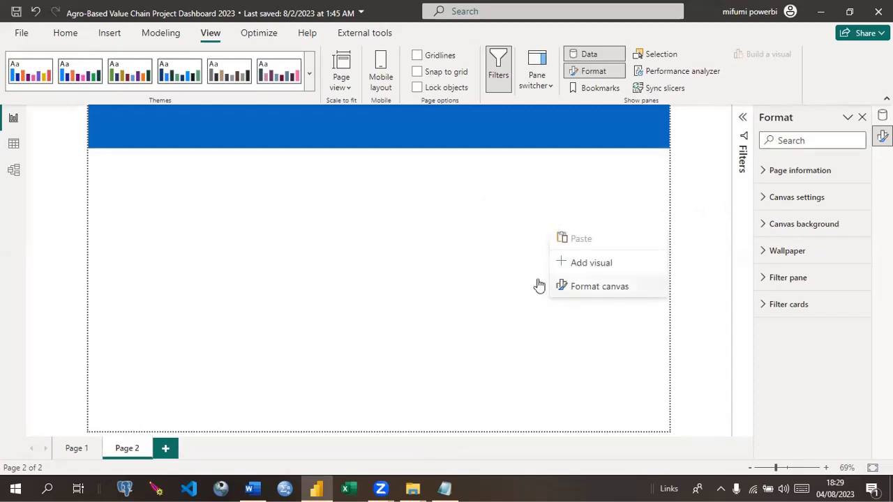
pyautogui.click(364, 259)
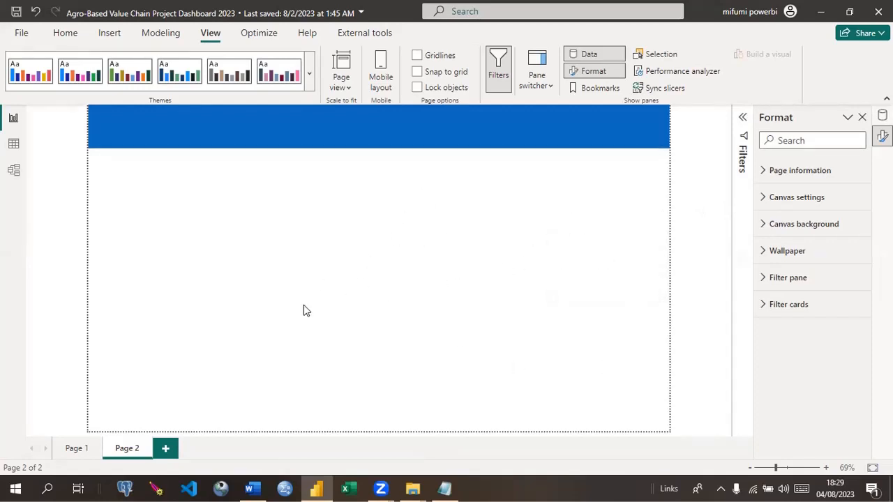
pyautogui.rightClick(446, 285)
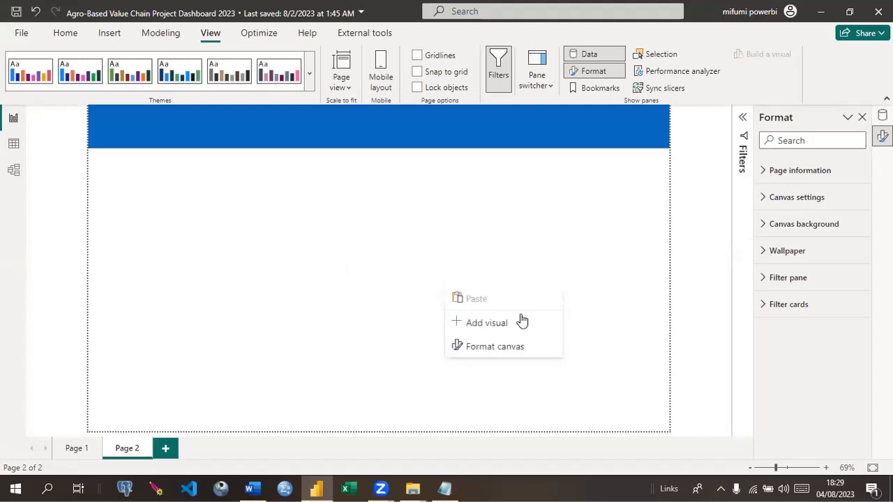
pyautogui.click(482, 349)
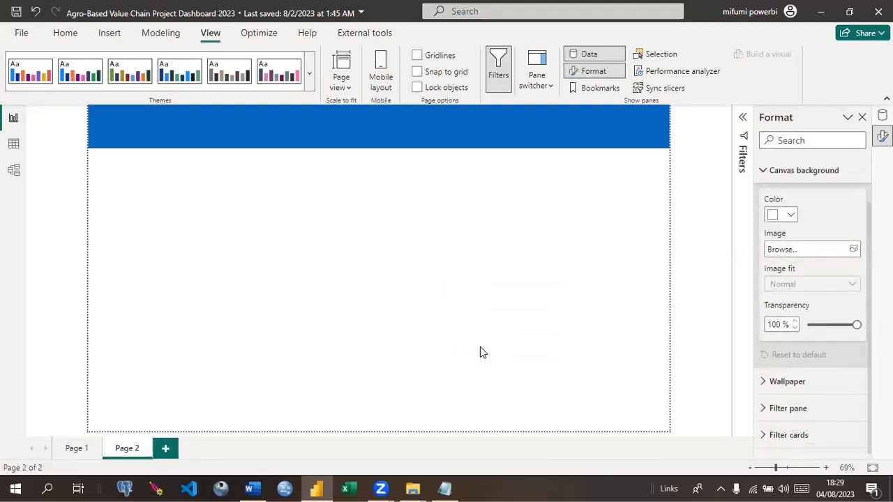
pyautogui.click(766, 172)
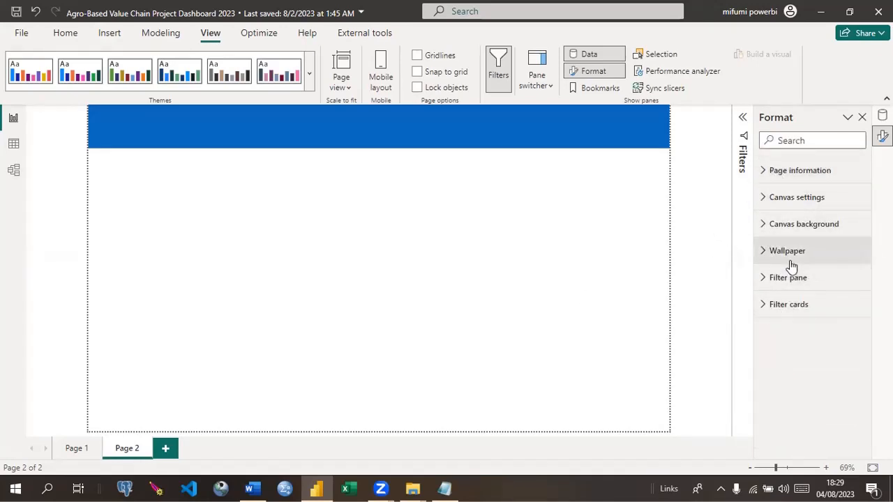
# Step: Examine the page information settings for Page 2, including the available page types
pyautogui.click(768, 176)
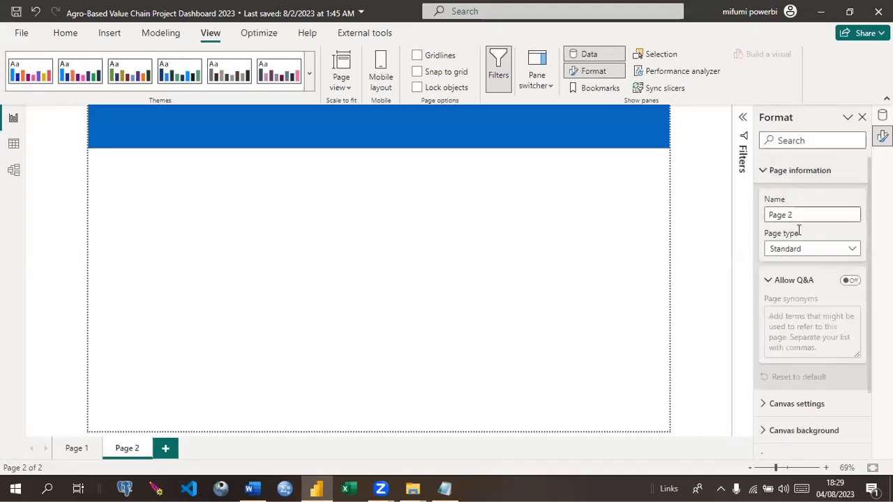
pyautogui.click(852, 249)
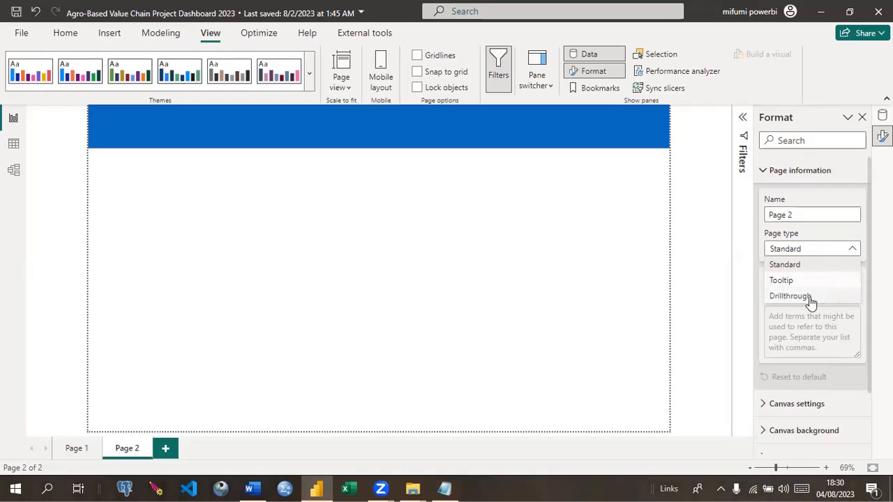
pyautogui.click(853, 249)
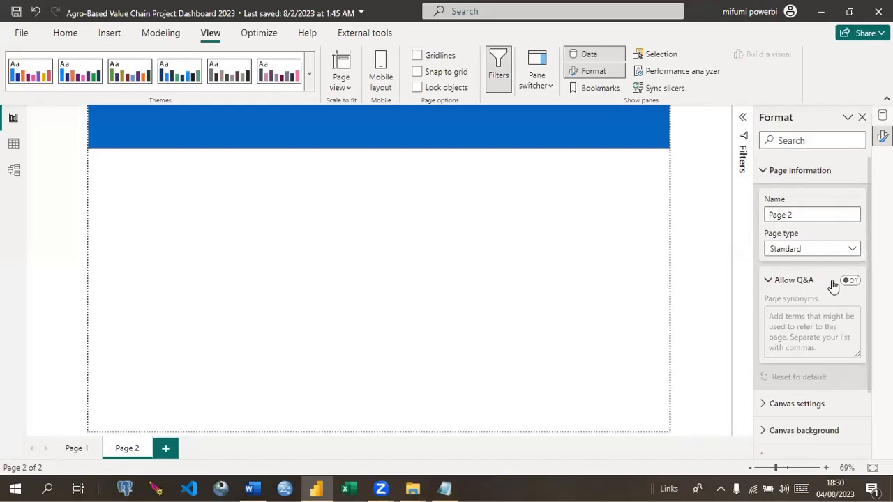
pyautogui.click(762, 174)
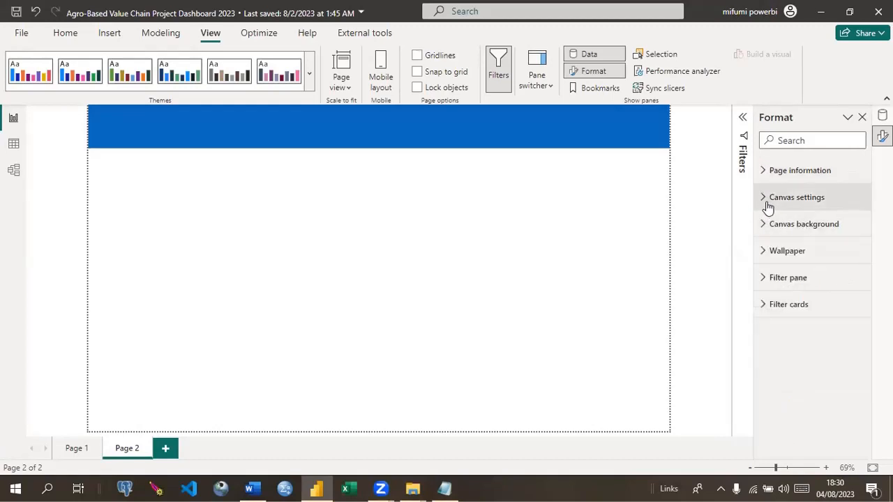
# Step: Try the Custom canvas type in the canvas settings and set it back to 16:9
pyautogui.click(765, 202)
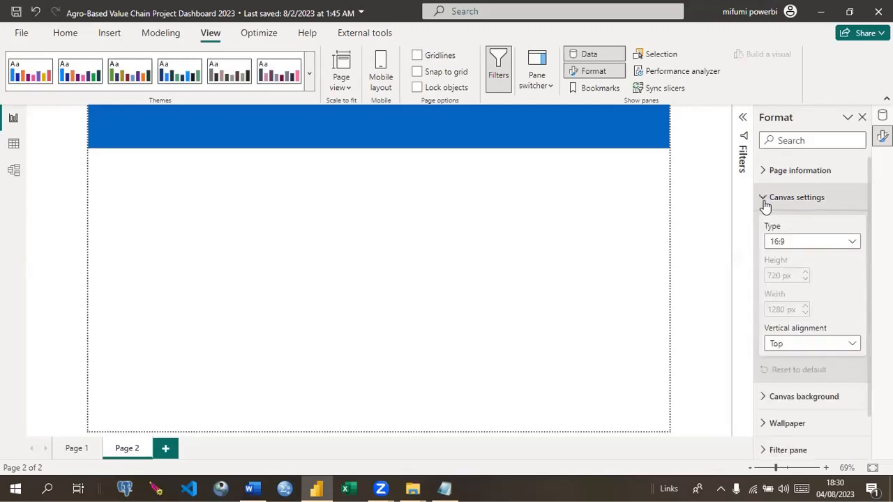
pyautogui.click(835, 244)
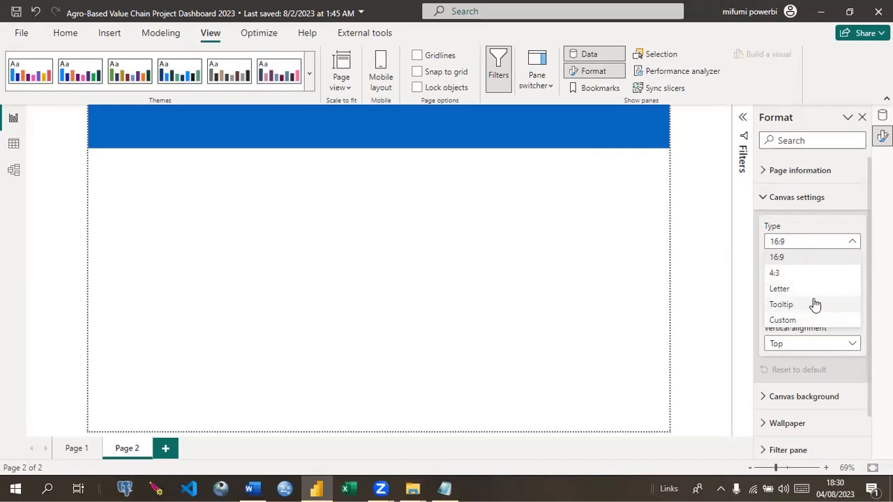
pyautogui.click(781, 322)
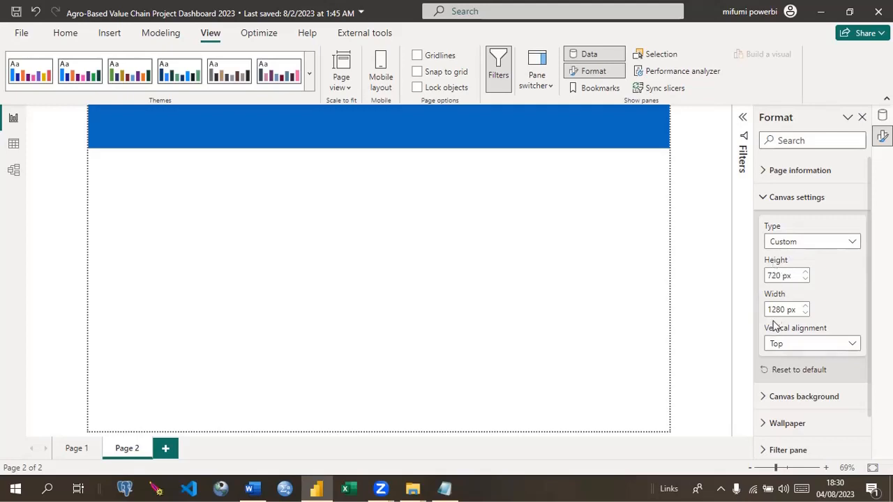
pyautogui.click(853, 243)
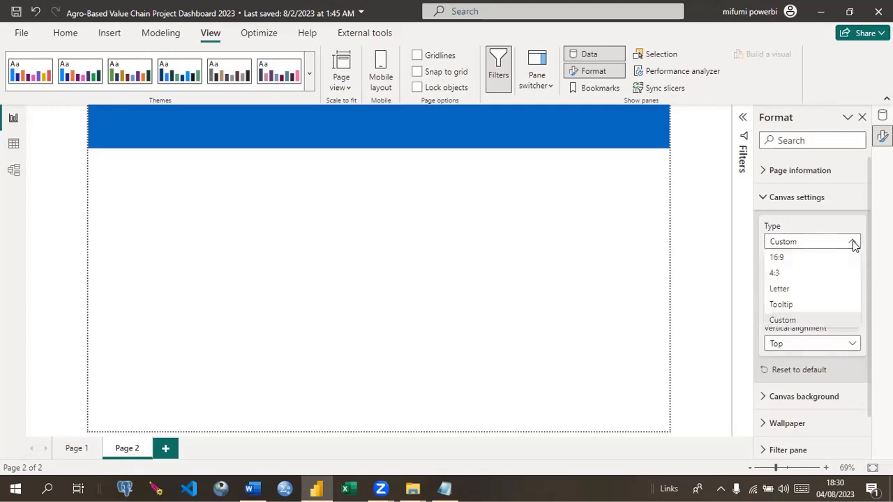
pyautogui.click(793, 259)
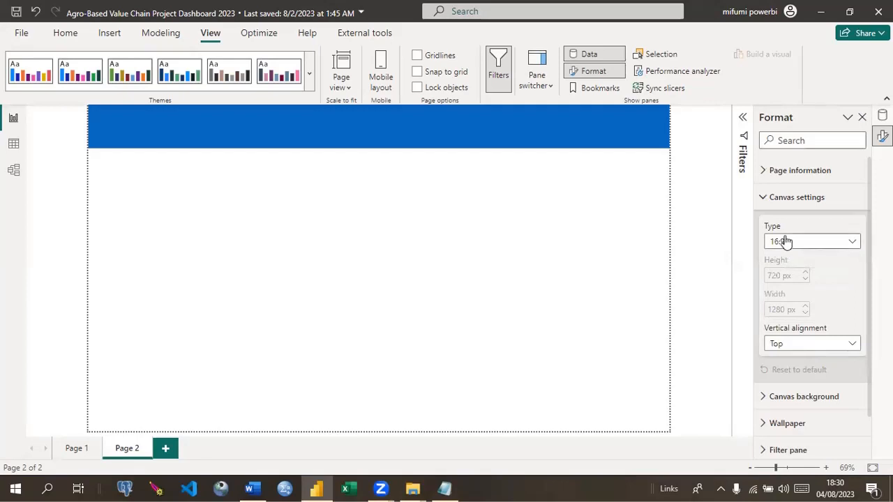
# Step: Set the canvas's vertical alignment to Middle
pyautogui.click(850, 345)
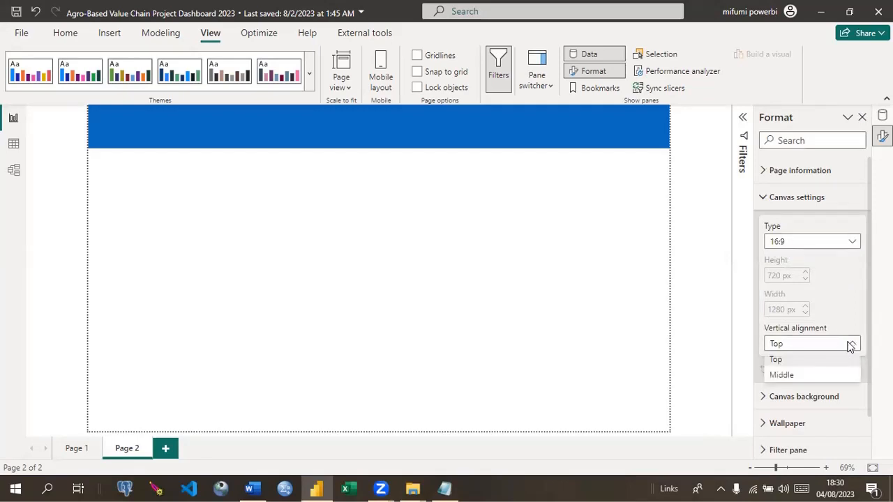
pyautogui.click(782, 375)
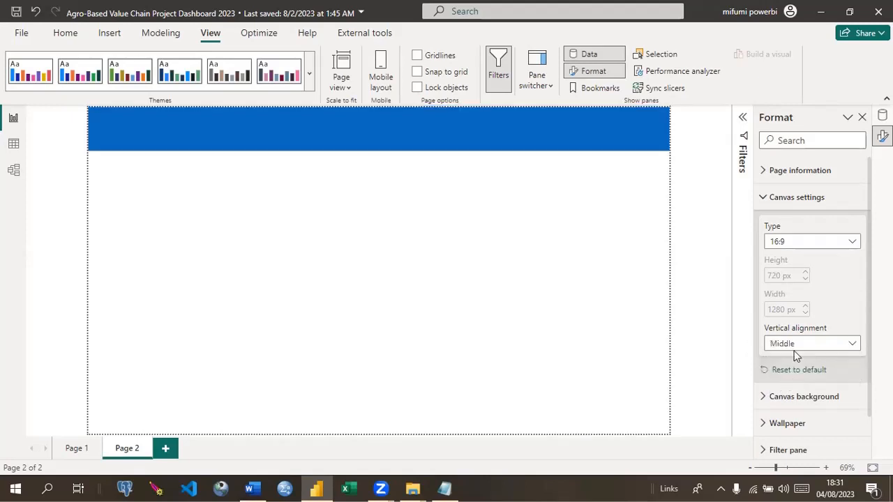
pyautogui.click(850, 344)
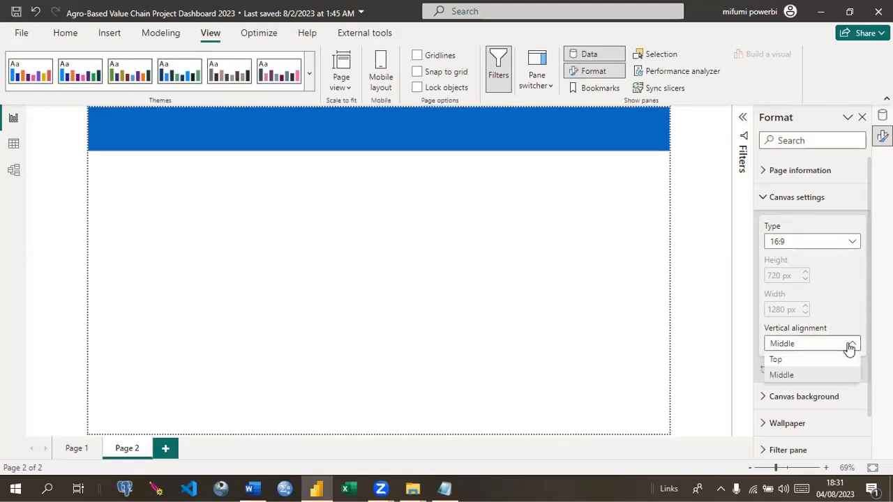
pyautogui.click(761, 200)
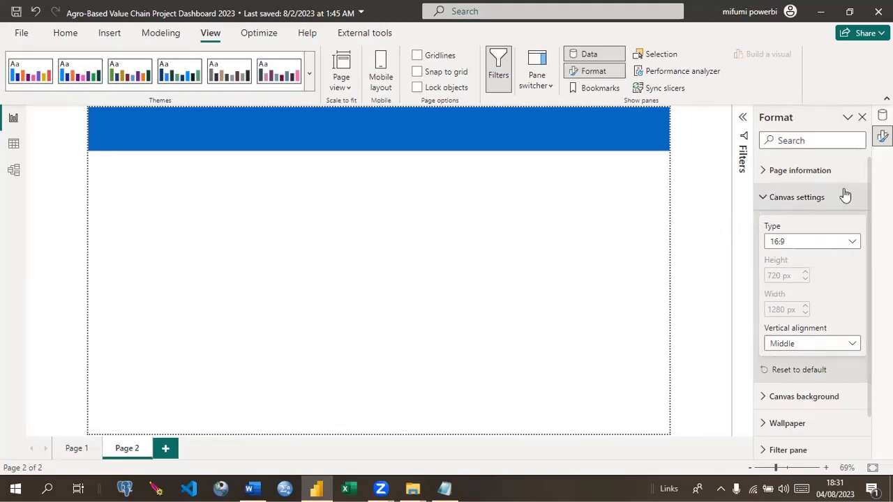
pyautogui.click(764, 200)
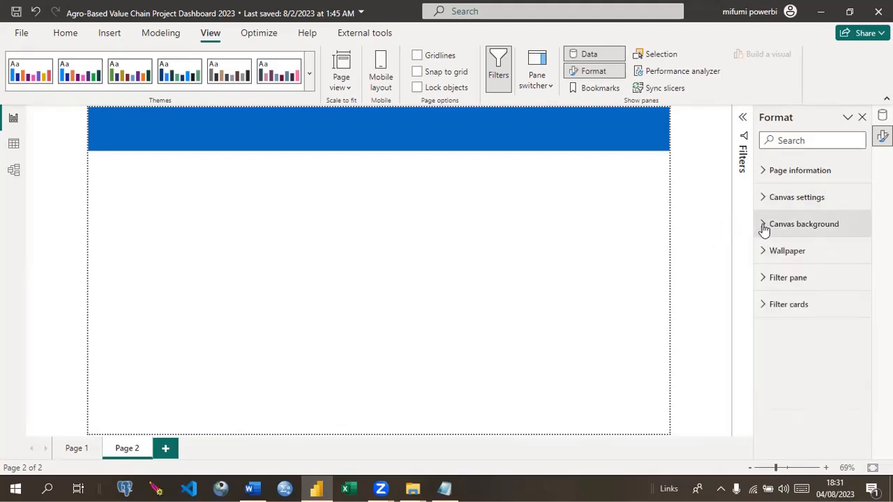
# Step: Try a light yellow canvas background at 0% transparency, and restore it to white at 100% transparency
pyautogui.click(764, 226)
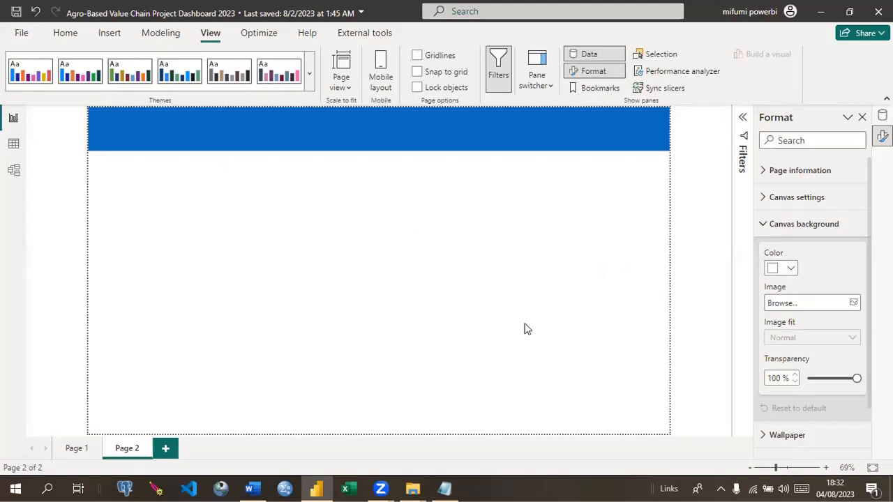
pyautogui.click(793, 270)
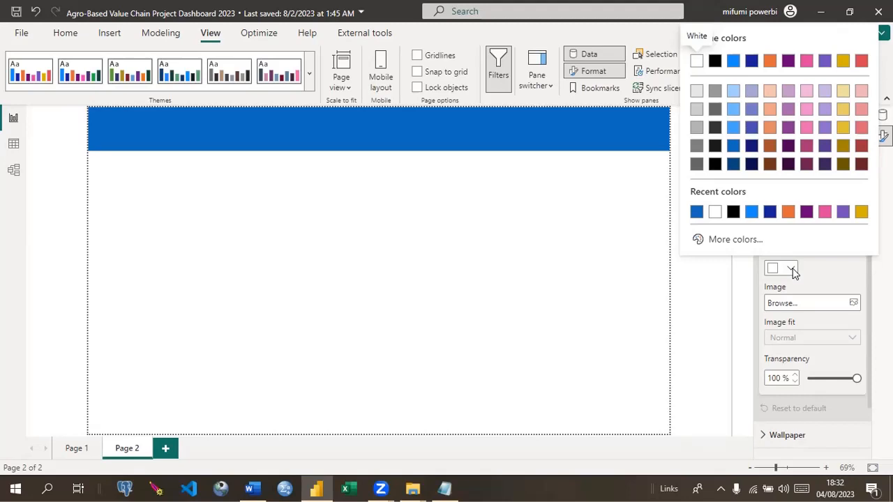
pyautogui.click(843, 92)
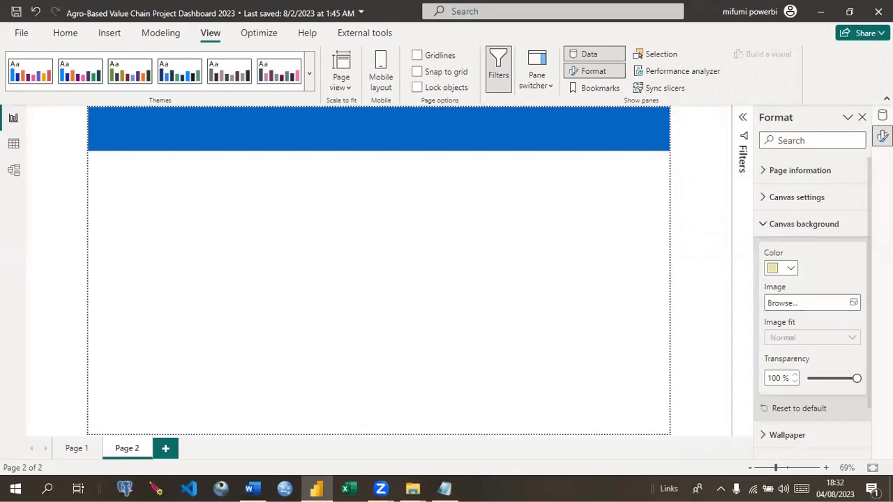
pyautogui.moveTo(857, 378); pyautogui.dragTo(773, 389)
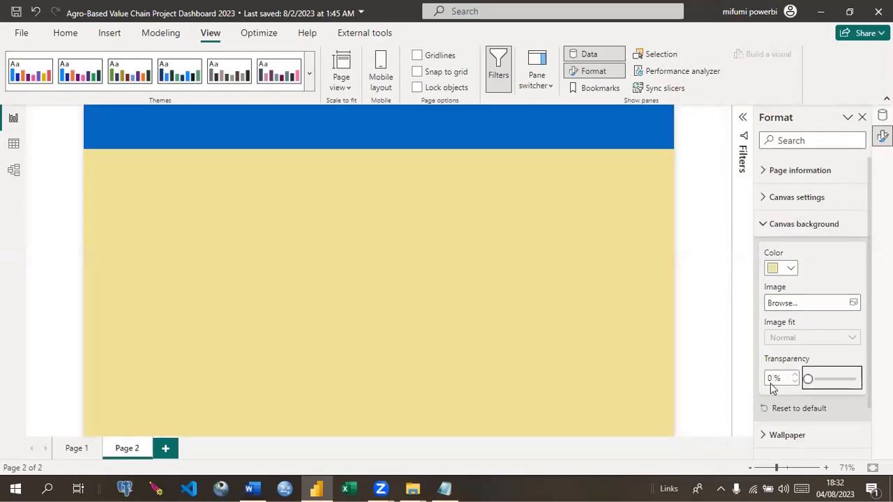
pyautogui.moveTo(810, 378); pyautogui.dragTo(856, 379)
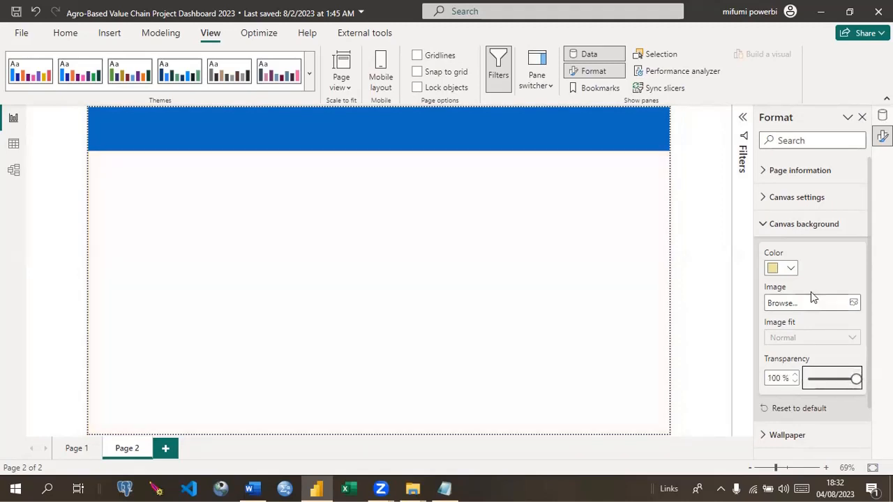
pyautogui.click(790, 271)
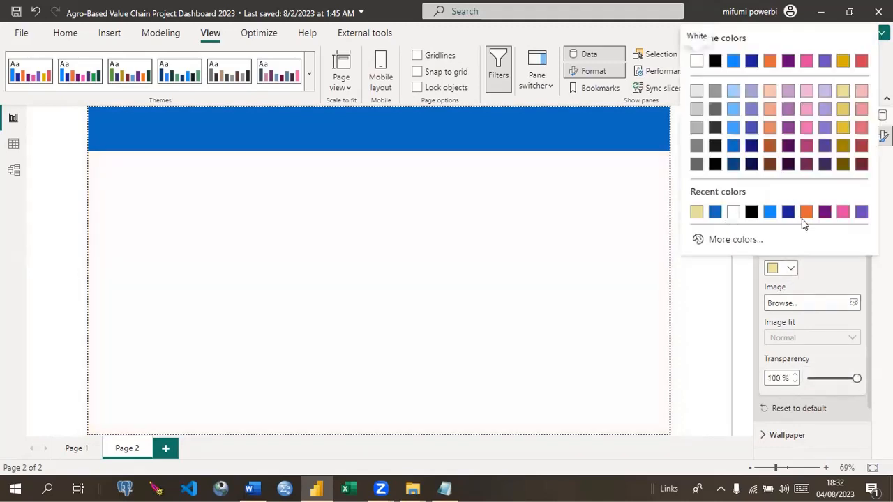
pyautogui.click(734, 213)
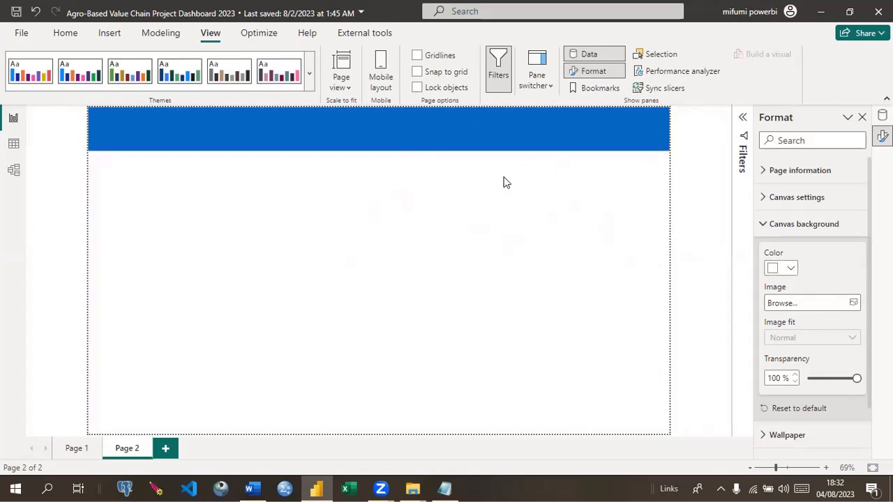
# Step: Insert Appcoms Logo sample 6.png from the training project's Icons folder as the canvas background image
pyautogui.click(853, 304)
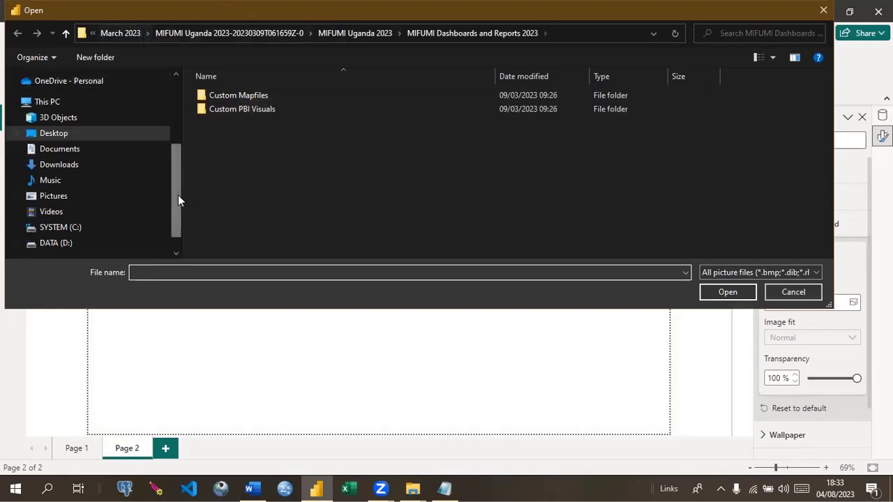
pyautogui.moveTo(177, 198); pyautogui.dragTo(178, 66)
pyautogui.click(101, 150)
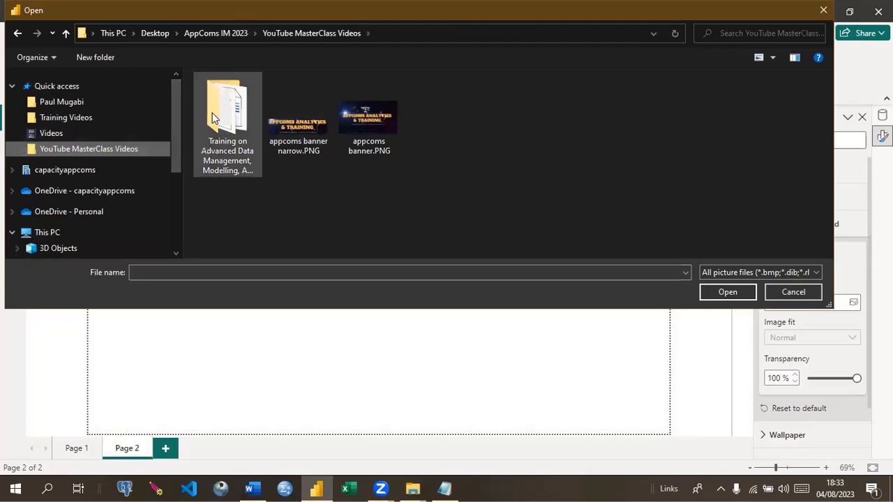
pyautogui.doubleClick(244, 130)
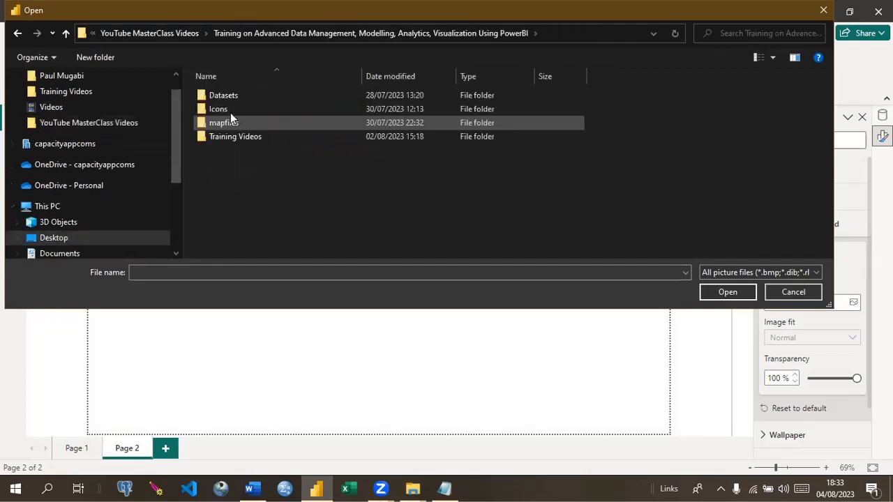
pyautogui.doubleClick(228, 110)
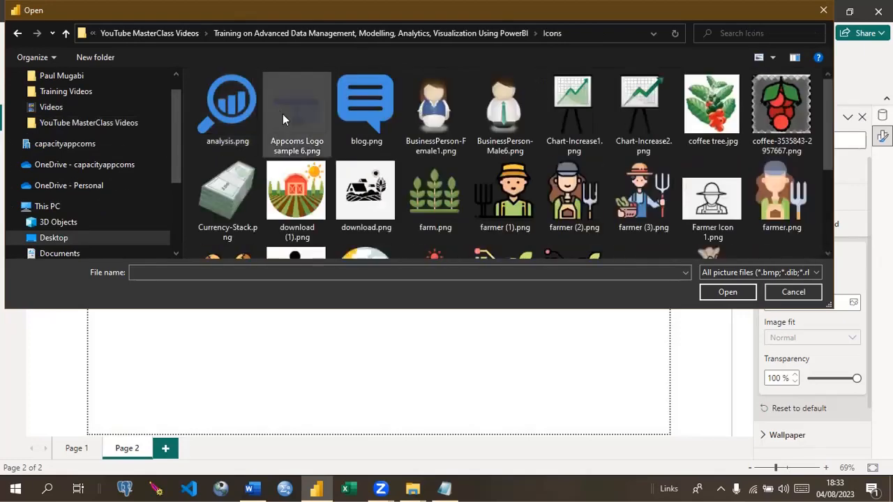
pyautogui.doubleClick(282, 122)
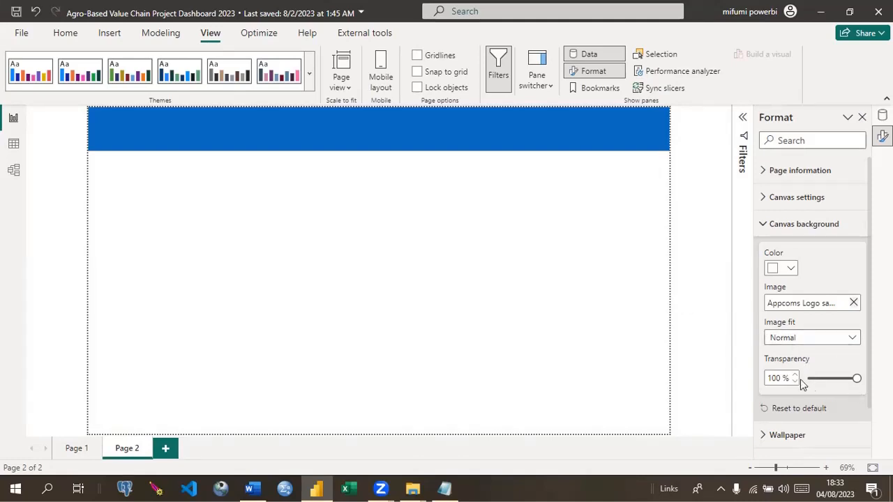
# Step: Fade the canvas logo to 70% transparency, and try the Fit and Fill image fits before returning to Normal
pyautogui.moveTo(856, 379); pyautogui.dragTo(807, 379)
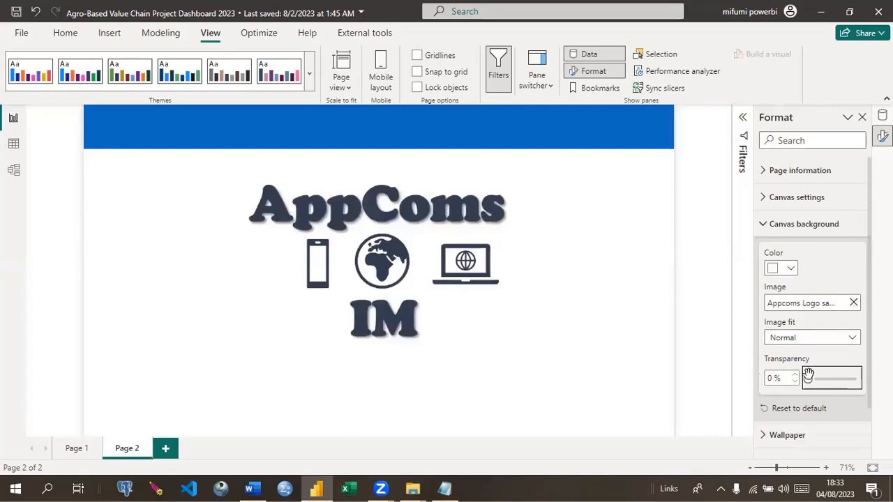
pyautogui.moveTo(817, 378); pyautogui.dragTo(841, 379)
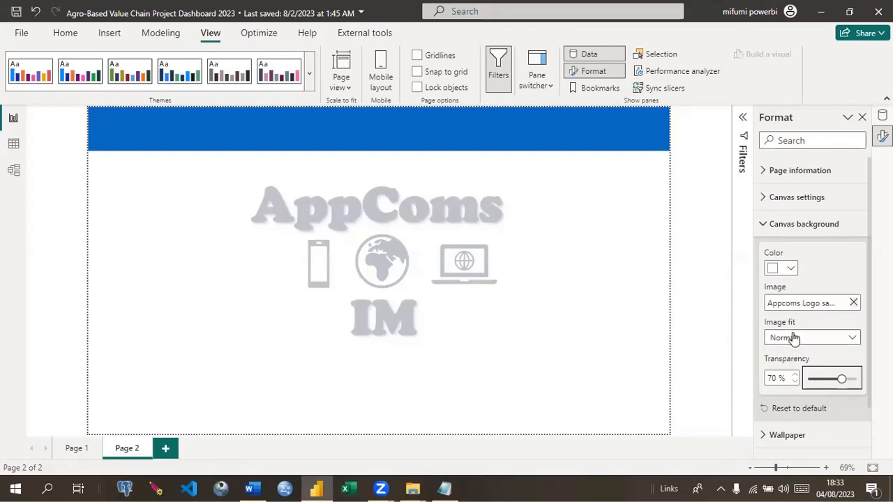
pyautogui.click(848, 340)
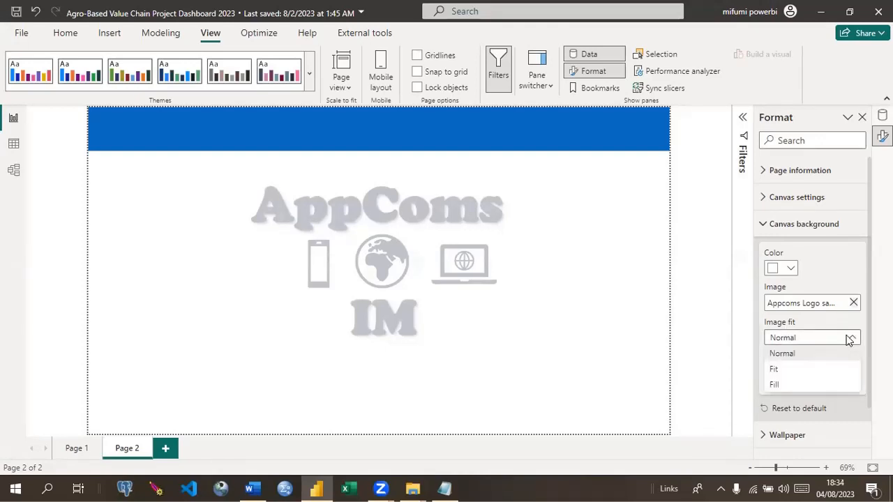
pyautogui.click(776, 369)
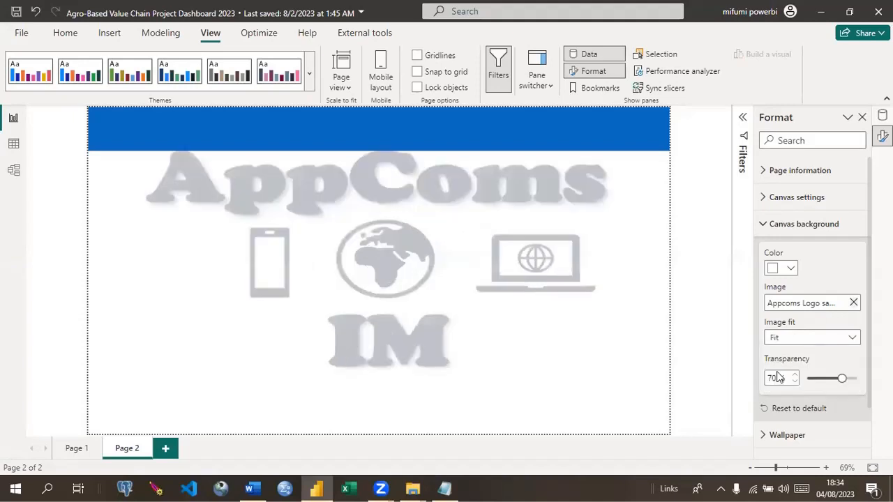
pyautogui.click(783, 340)
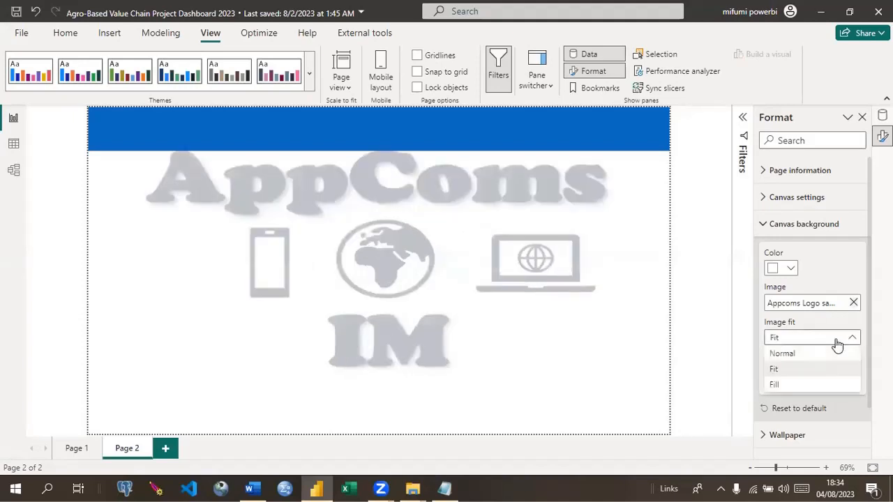
pyautogui.click(775, 386)
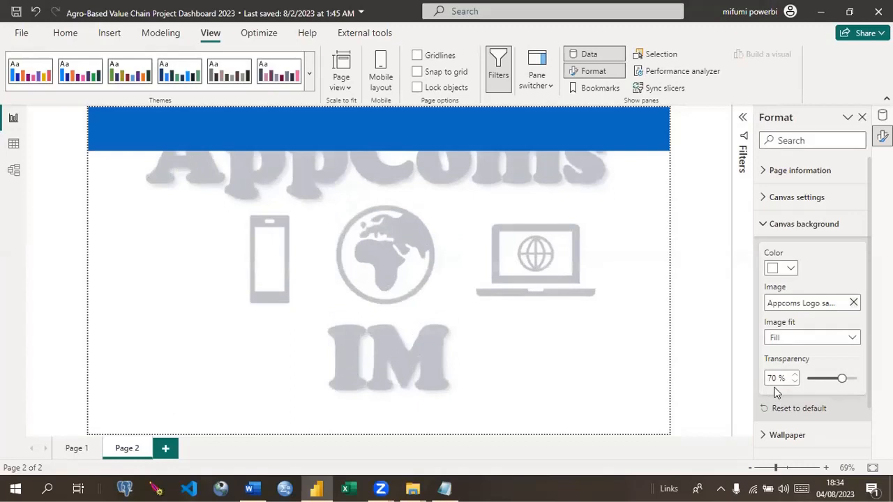
pyautogui.click(853, 337)
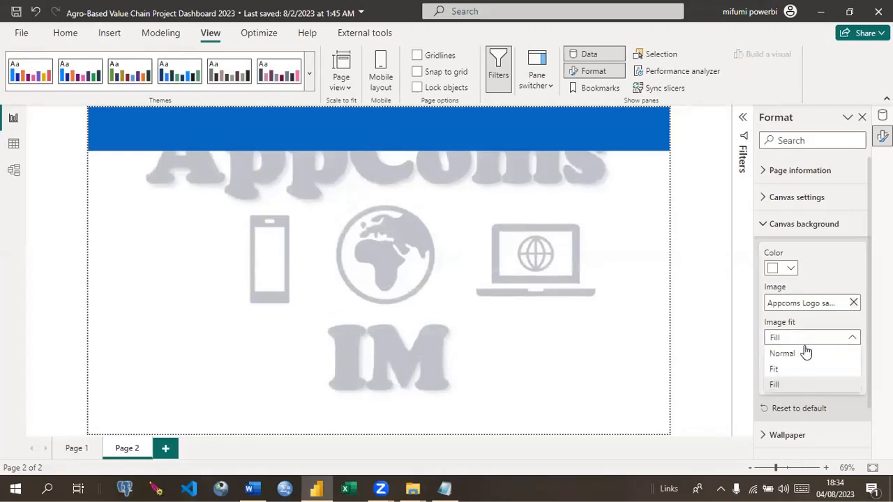
pyautogui.click(792, 356)
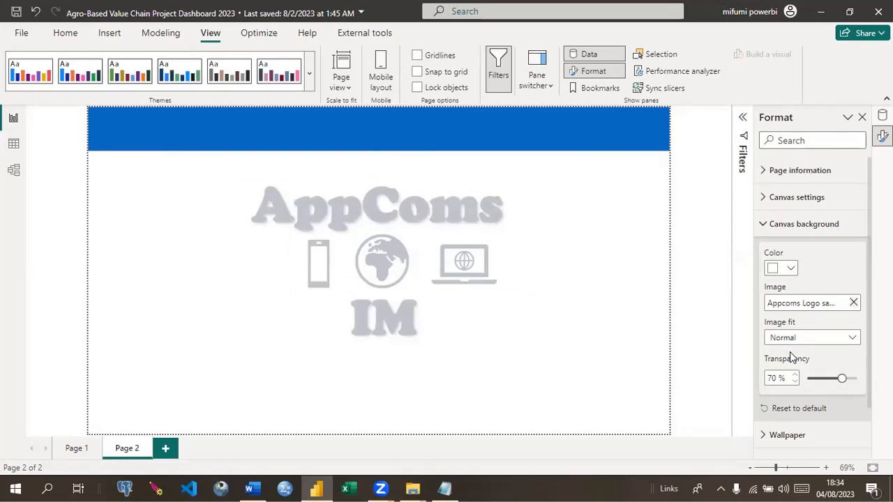
# Step: Colour the canvas background light yellow and adjust its transparency to 66%
pyautogui.click(793, 270)
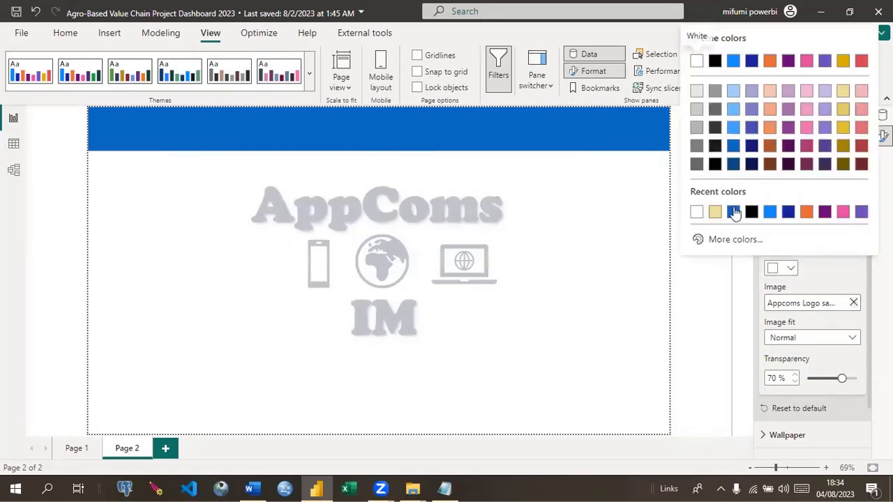
pyautogui.click(714, 212)
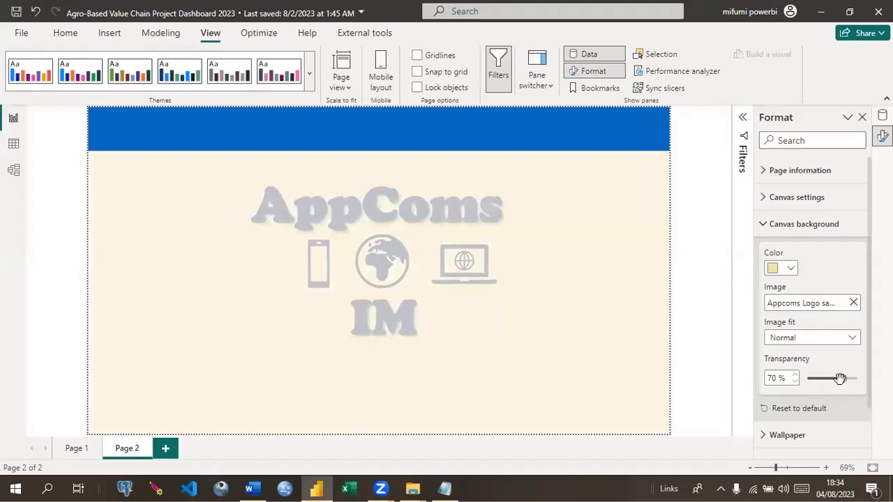
pyautogui.moveTo(841, 378)
pyautogui.mouseDown()
pyautogui.moveTo(819, 379)
pyautogui.moveTo(830, 378)
pyautogui.mouseUp()
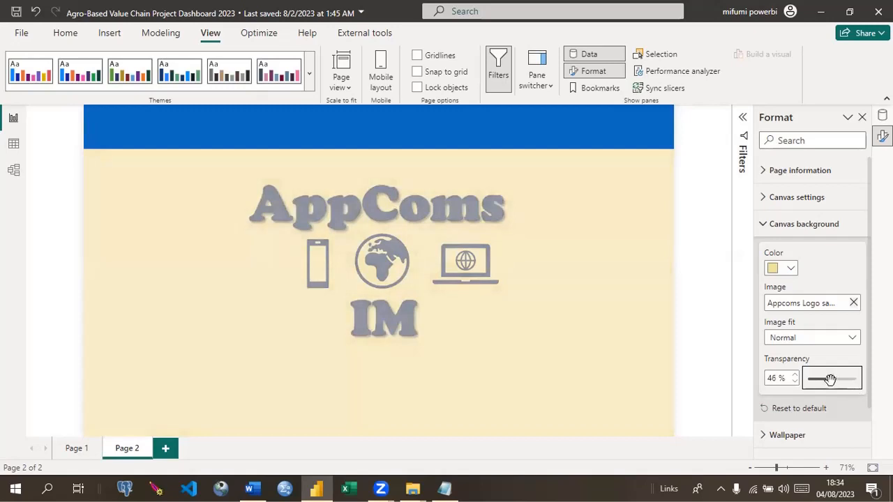
pyautogui.moveTo(831, 379); pyautogui.dragTo(840, 378)
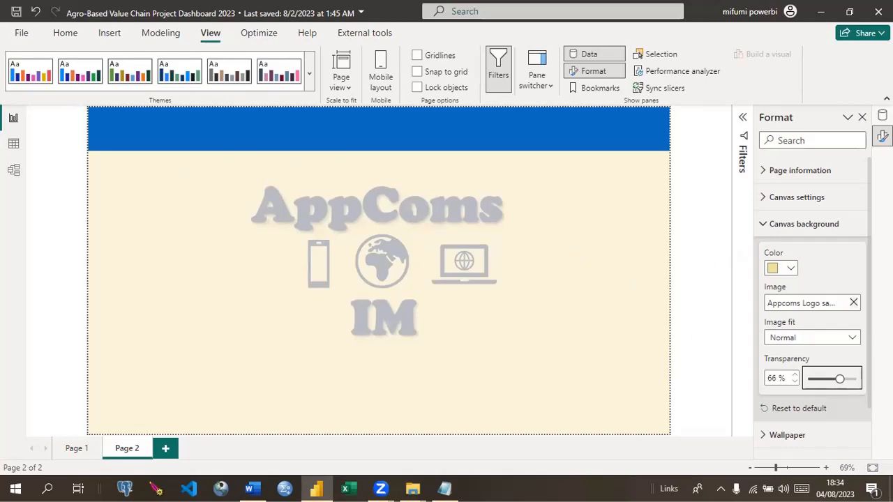
# Step: Remove the logo image from the canvas background and set the background colour back to white
pyautogui.click(854, 303)
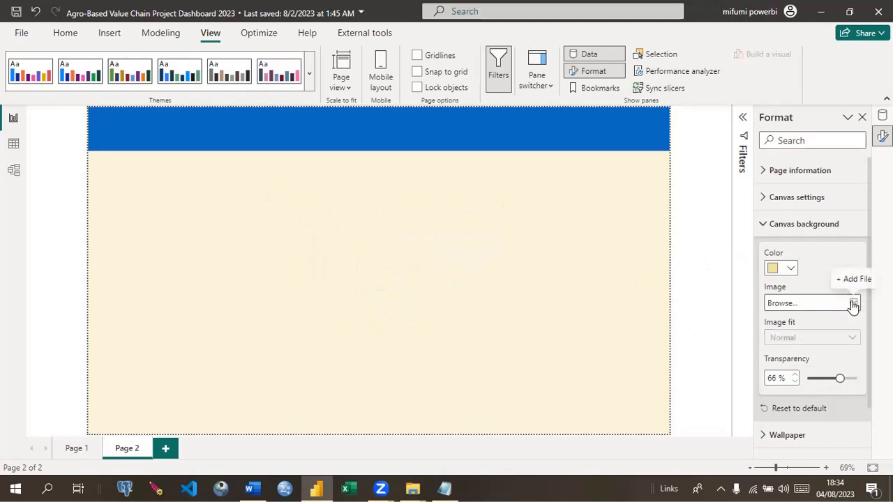
pyautogui.click(790, 270)
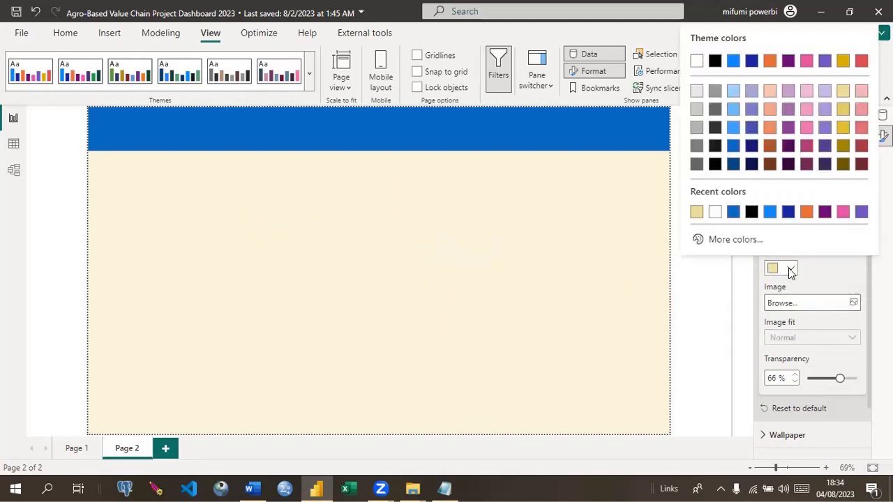
pyautogui.click(715, 214)
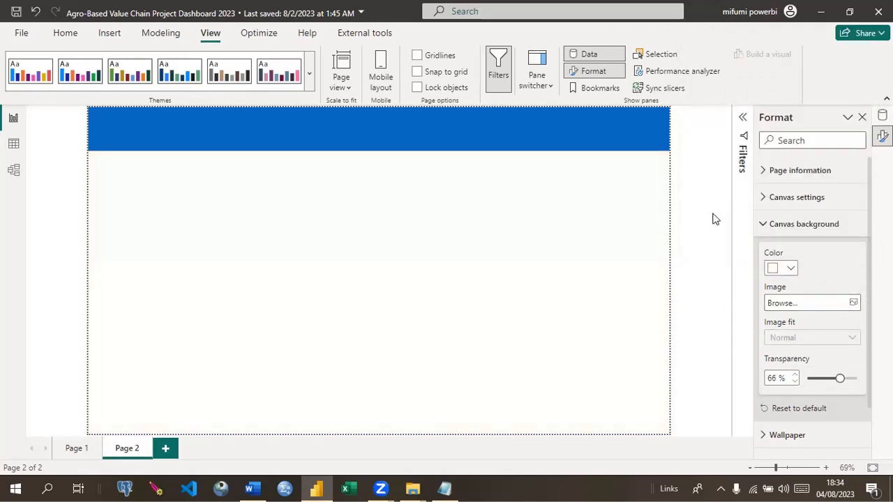
pyautogui.click(765, 225)
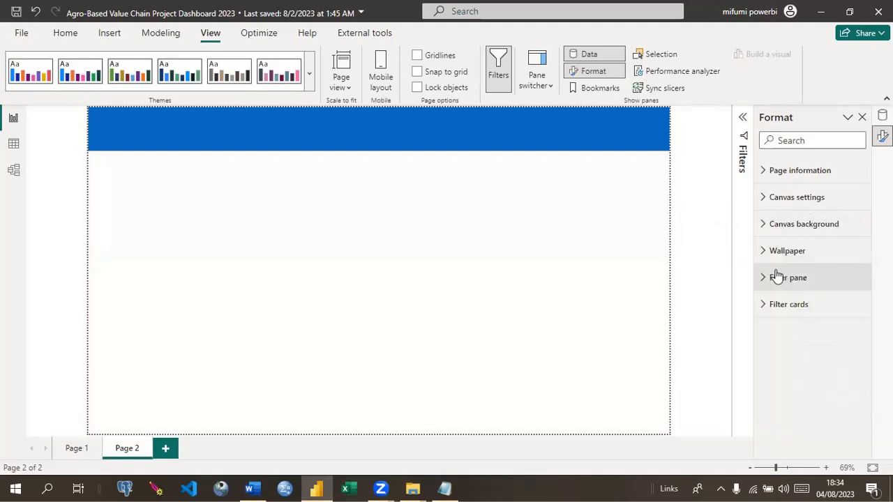
# Step: Look through the page's wallpaper, filter pane and filter cards formatting options
pyautogui.click(770, 255)
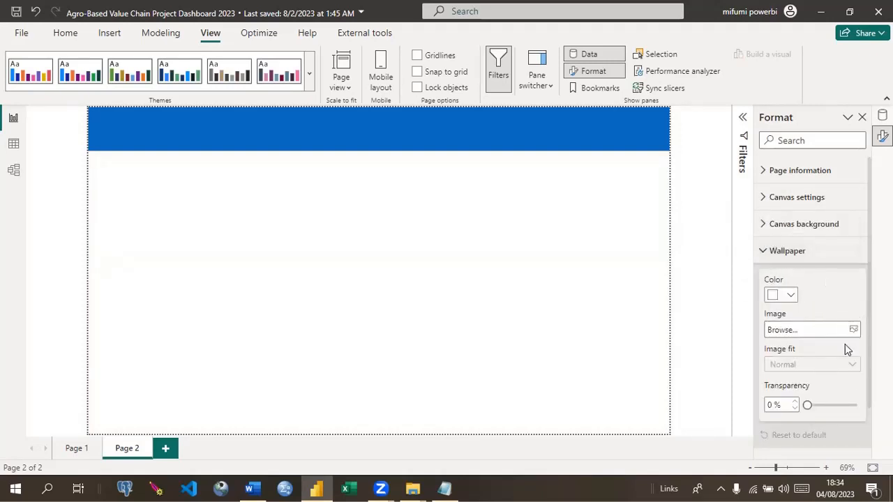
pyautogui.click(762, 254)
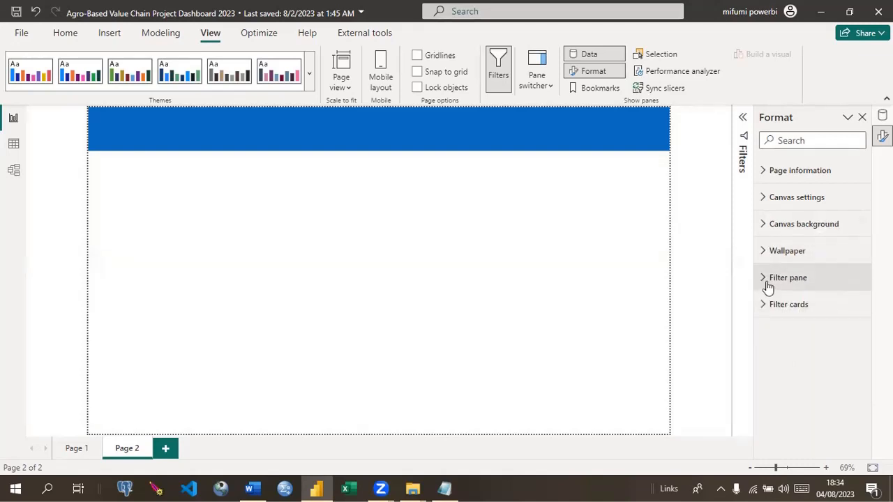
pyautogui.click(767, 282)
pyautogui.click(767, 284)
pyautogui.click(769, 309)
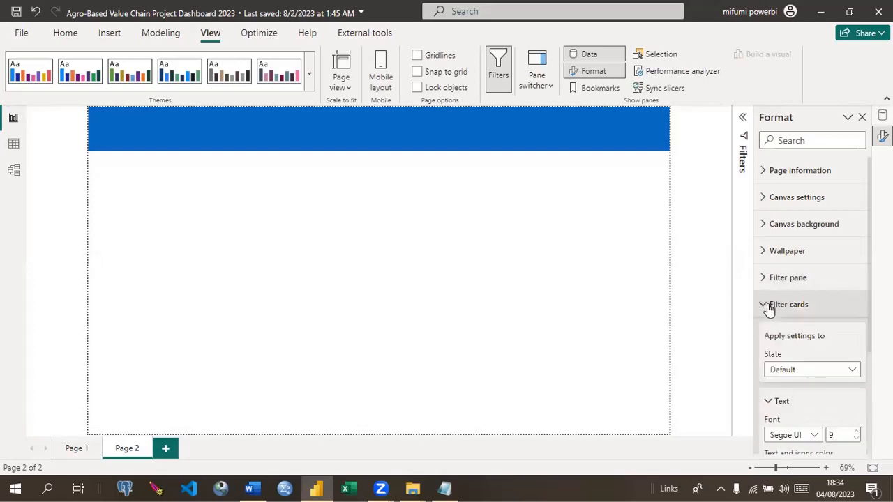
pyautogui.click(769, 308)
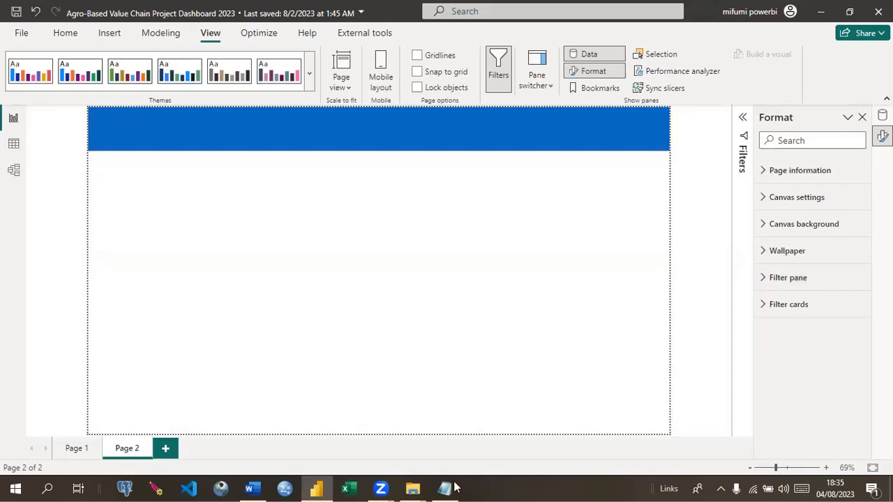
pyautogui.moveTo(454, 487)
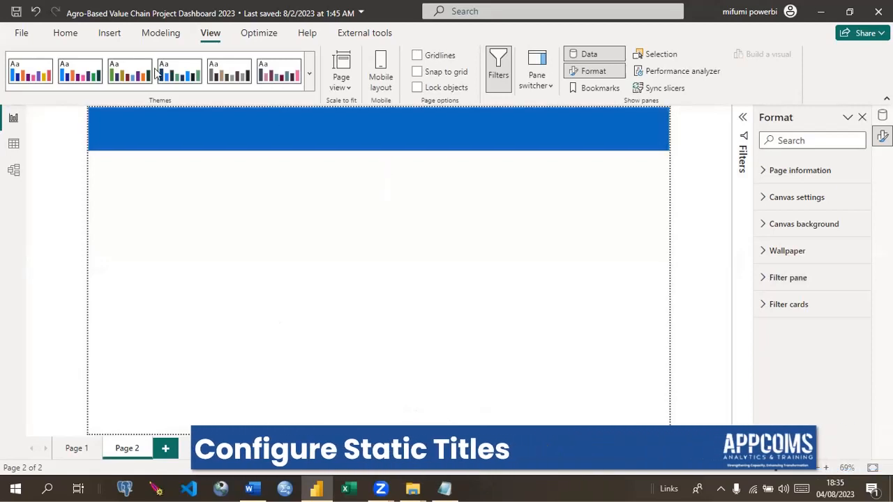
# Step: Insert a text box below the blue header bar, narrowed to about two thirds of the page width and one text line high
pyautogui.click(108, 35)
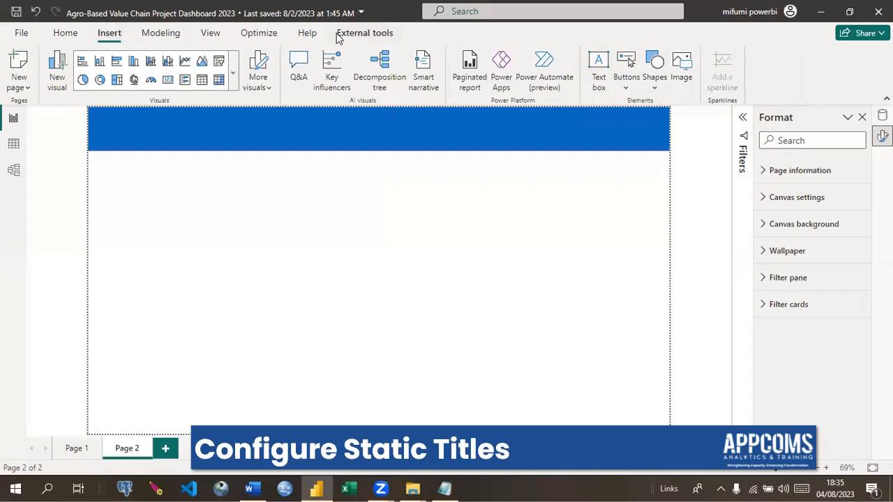
pyautogui.click(597, 78)
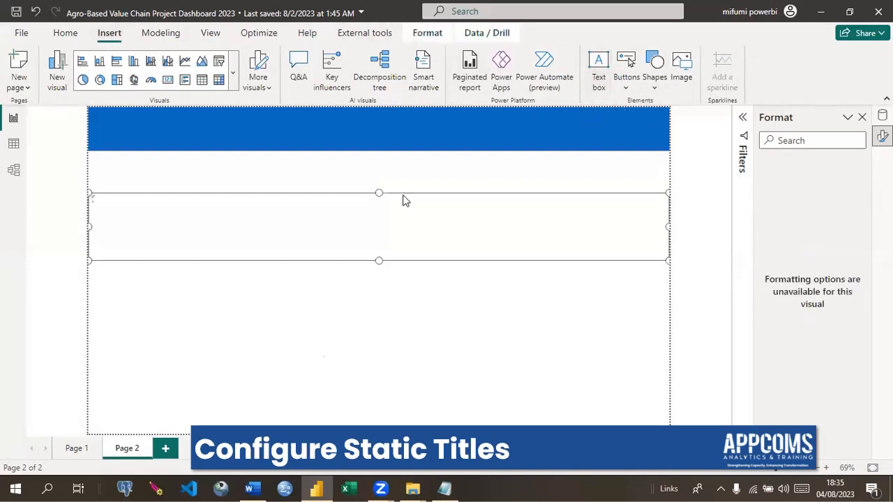
pyautogui.moveTo(666, 225); pyautogui.dragTo(475, 228)
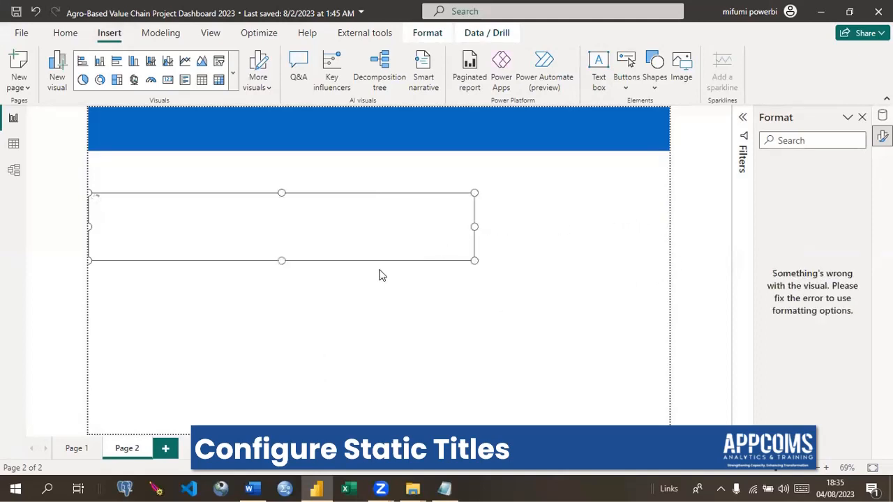
pyautogui.click(283, 262)
pyautogui.moveTo(282, 261); pyautogui.dragTo(283, 219)
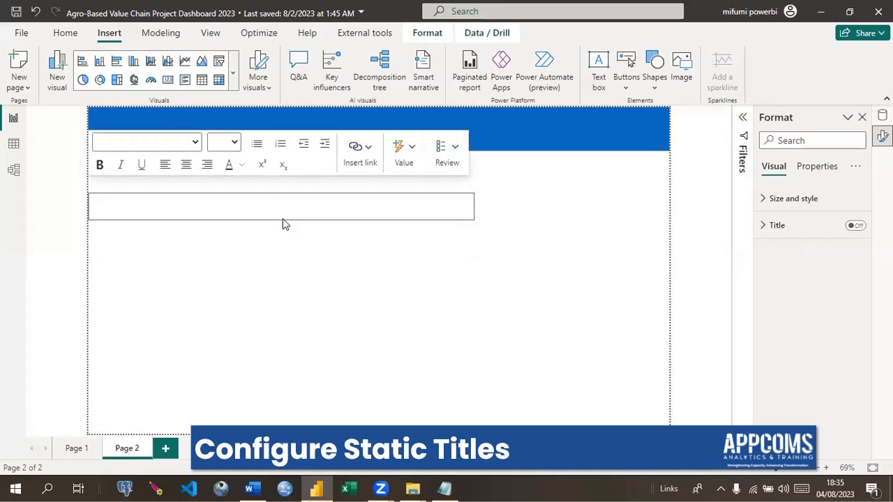
# Step: Enter the title "Agro-Based Value Chain Project Dashboard" in the text box
pyautogui.click(120, 208)
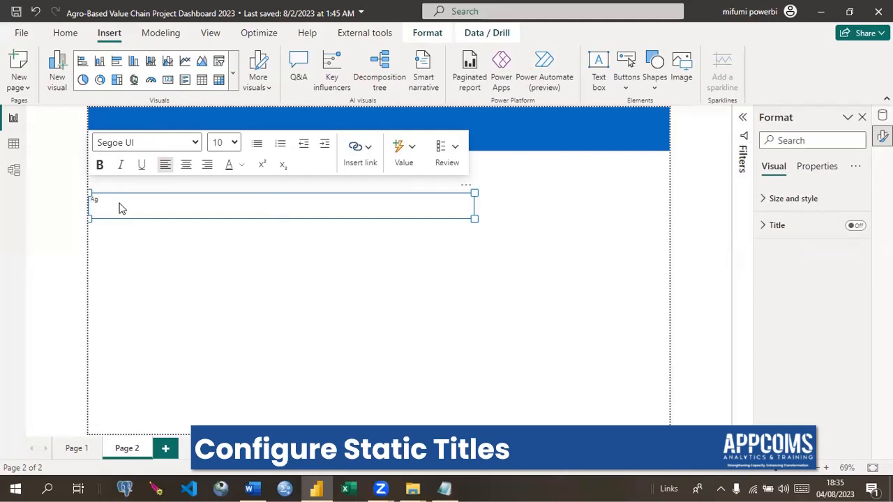
pyautogui.write('robased')
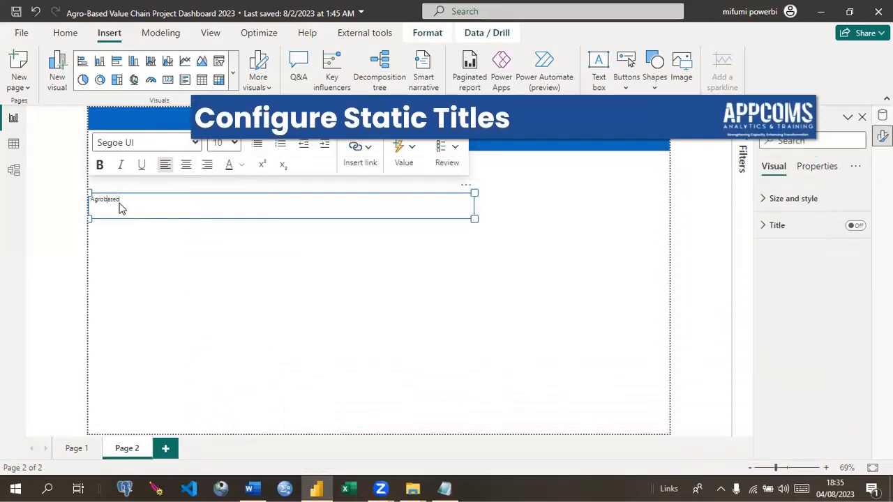
pyautogui.press('Left')
pyautogui.press('Left')
pyautogui.press('Left')
pyautogui.press('Left')
pyautogui.press('Left')
pyautogui.write('-based')
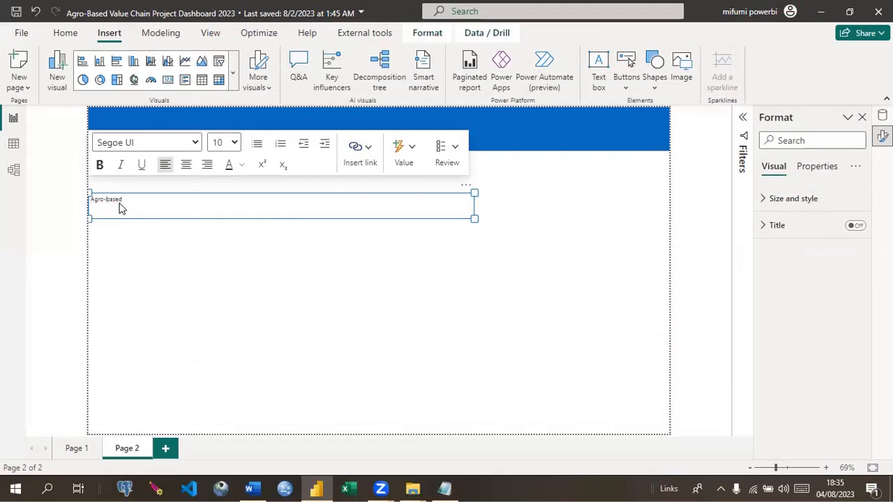
pyautogui.write(' Farmer')
pyautogui.press('BackSpace')
pyautogui.press('BackSpace')
pyautogui.press('BackSpace')
pyautogui.press('BackSpace')
pyautogui.press('BackSpace')
pyautogui.press('BackSpace')
pyautogui.press('BackSpace')
pyautogui.press('BackSpace')
pyautogui.press('BackSpace')
pyautogui.press('BackSpace')
pyautogui.write('Based Va')
pyautogui.write('lue')
pyautogui.write(' Chai')
pyautogui.write('n')
pyautogui.write(' Of')
pyautogui.press('BackSpace')
pyautogui.press('BackSpace')
pyautogui.write('ProjectDas')
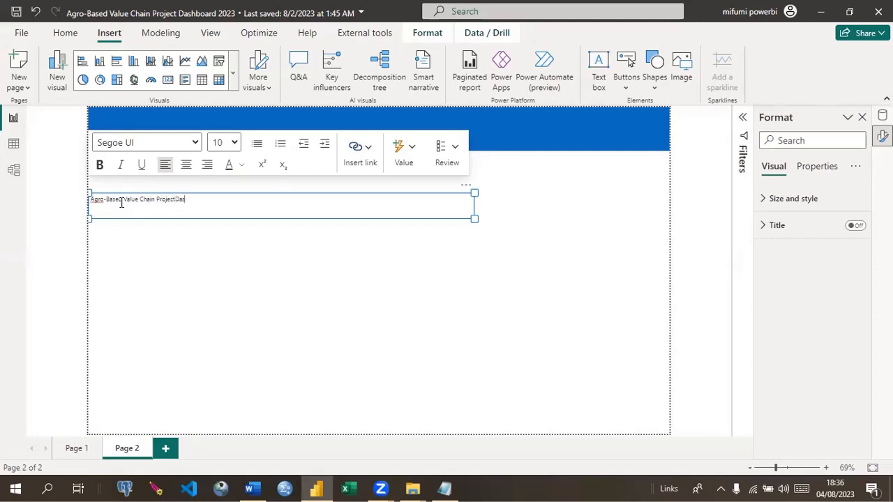
pyautogui.press('BackSpace')
pyautogui.press('BackSpace')
pyautogui.write('Da')
pyautogui.write('shb')
pyautogui.write('orad')
pyautogui.press('BackSpace')
pyautogui.press('BackSpace')
pyautogui.write('ard')
pyautogui.press('Escape')
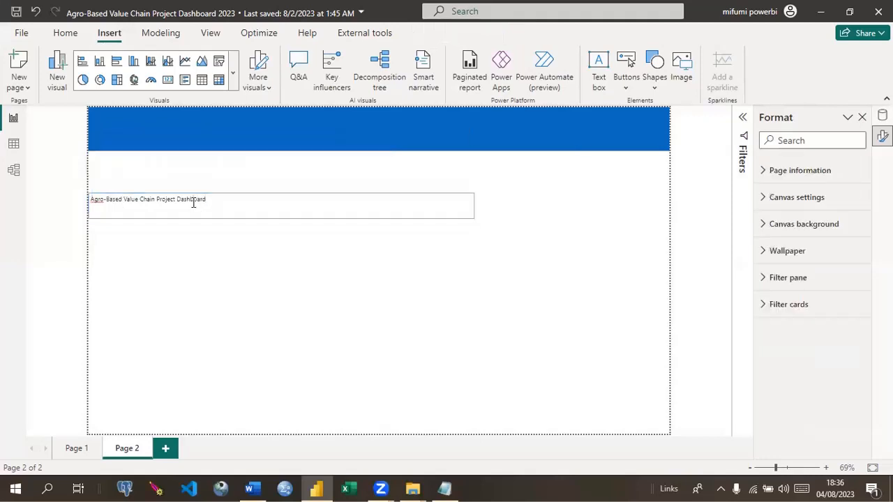
# Step: Format the whole dashboard title in bold at font size 18
pyautogui.tripleClick(193, 203)
pyautogui.click(194, 202)
pyautogui.tripleClick(193, 202)
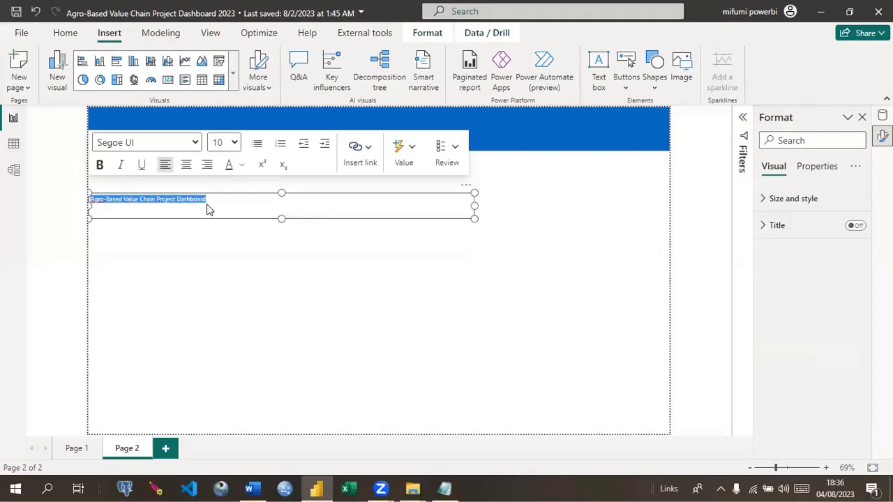
pyautogui.click(235, 144)
pyautogui.click(236, 143)
pyautogui.click(235, 143)
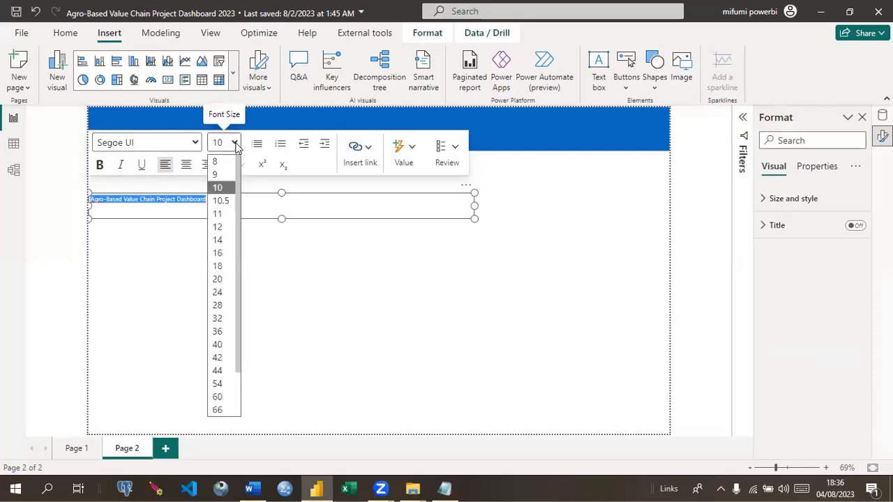
pyautogui.click(217, 265)
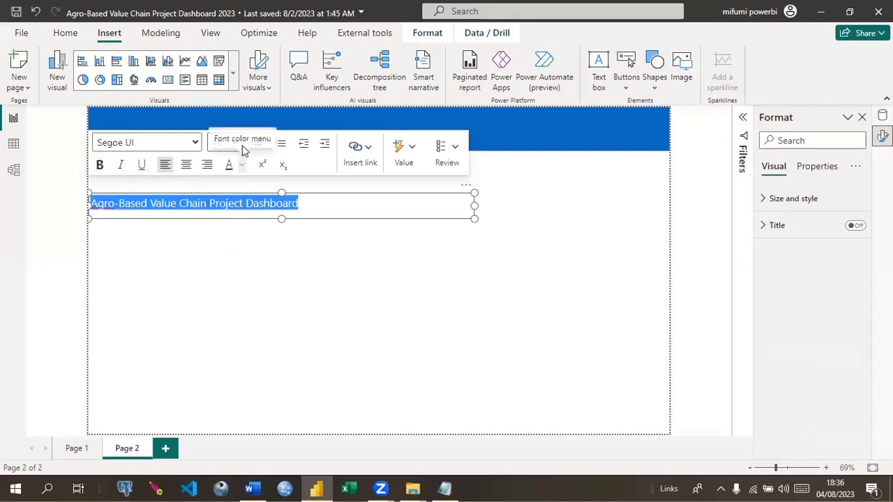
pyautogui.click(100, 166)
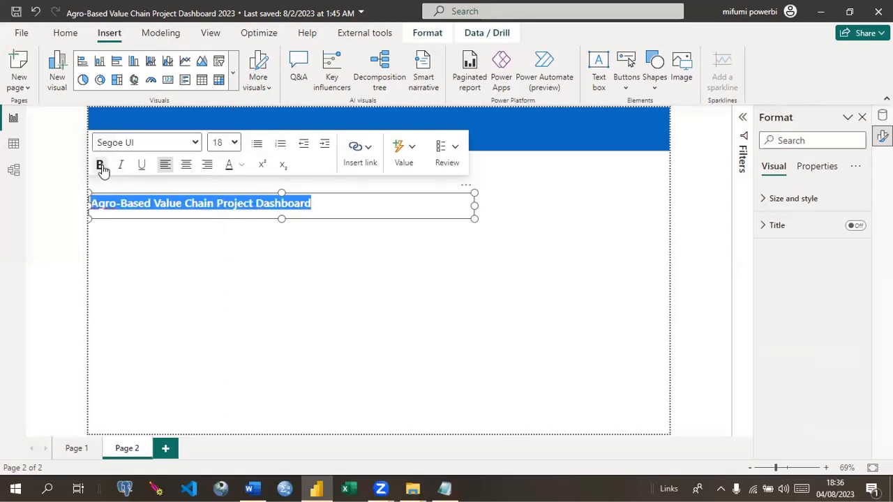
# Step: Set the dashboard title's font size to 28, widen its text box to the full page width and centre the text
pyautogui.click(234, 143)
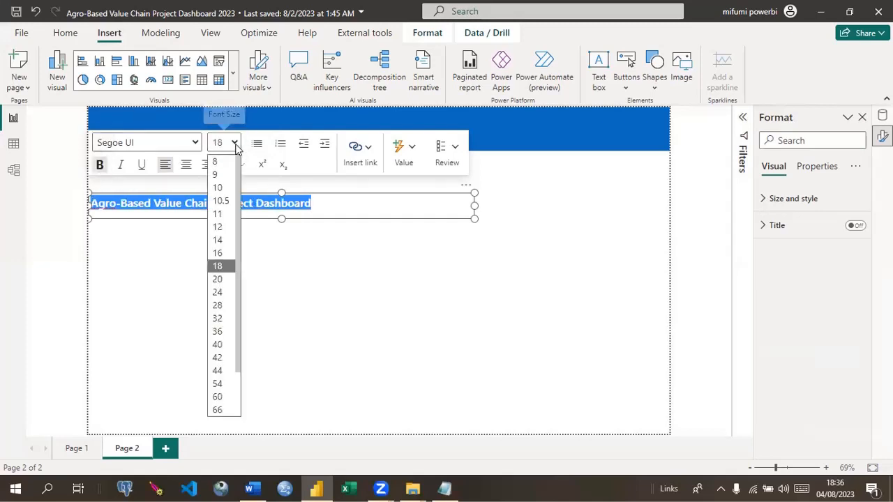
pyautogui.click(229, 304)
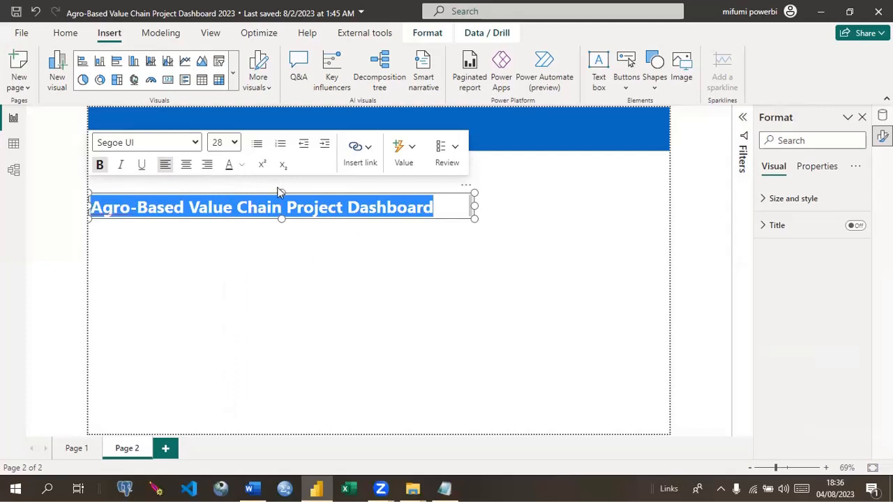
pyautogui.moveTo(475, 205); pyautogui.dragTo(672, 193)
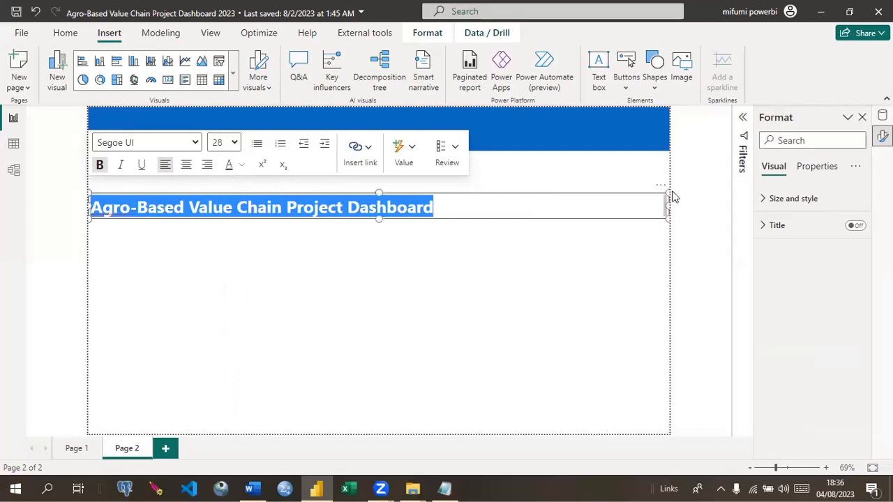
pyautogui.click(186, 166)
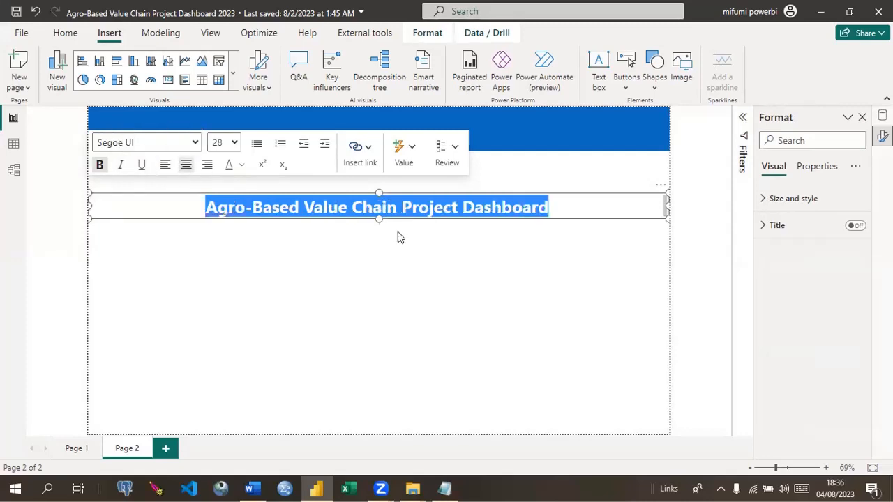
# Step: Move the title text box to the top edge of the blue header bar and turn off its background
pyautogui.moveTo(351, 199); pyautogui.dragTo(340, 122)
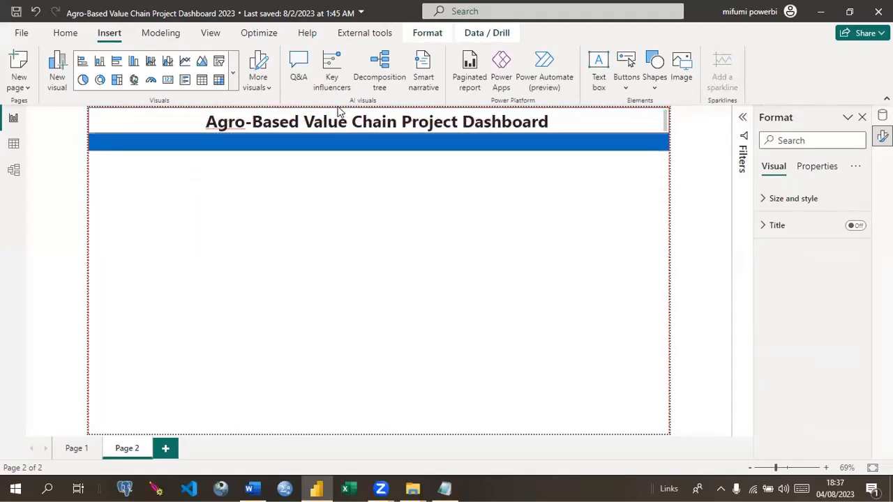
pyautogui.moveTo(339, 119); pyautogui.dragTo(337, 112)
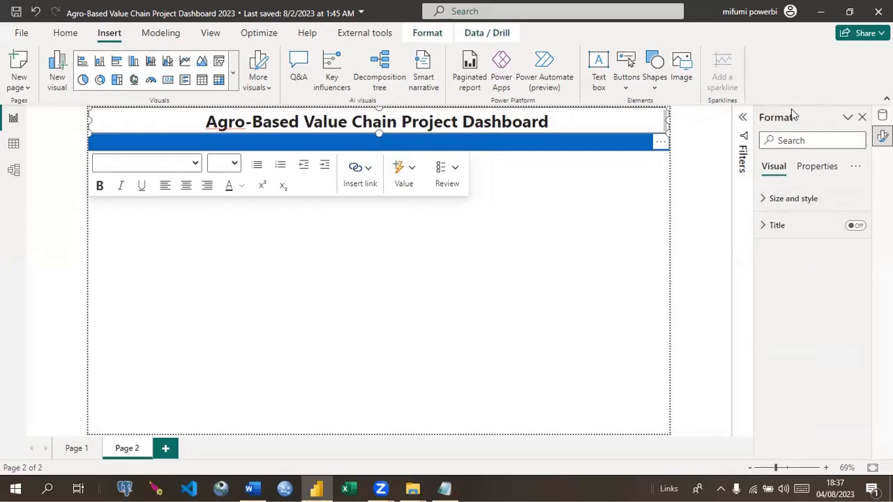
pyautogui.click(767, 205)
pyautogui.scroll(-3, 844, 328)
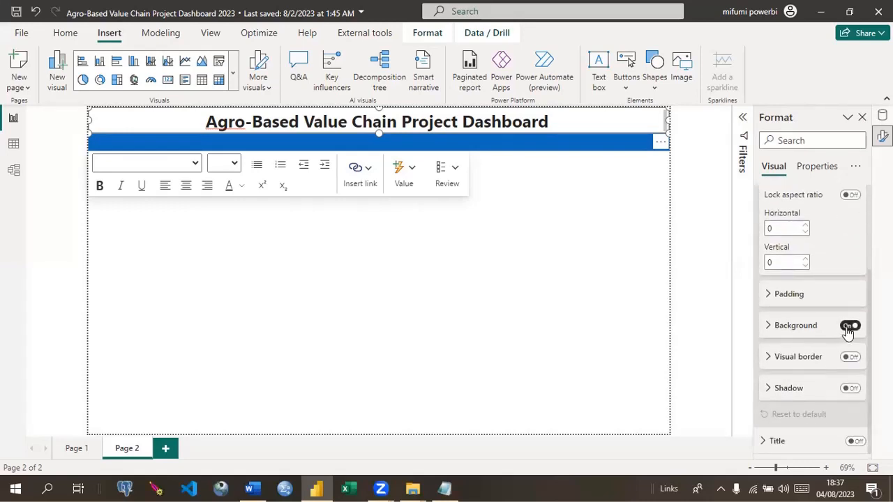
pyautogui.click(848, 327)
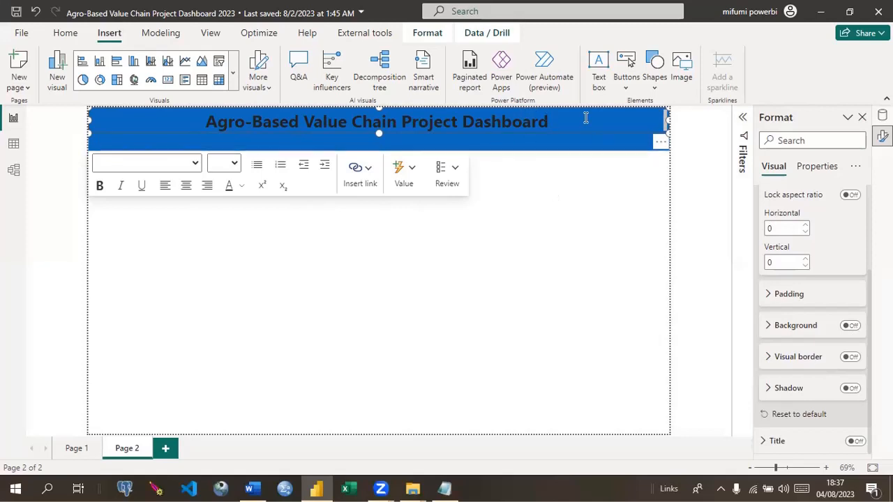
# Step: Change the font colour of the entire dashboard title to white
pyautogui.click(443, 123)
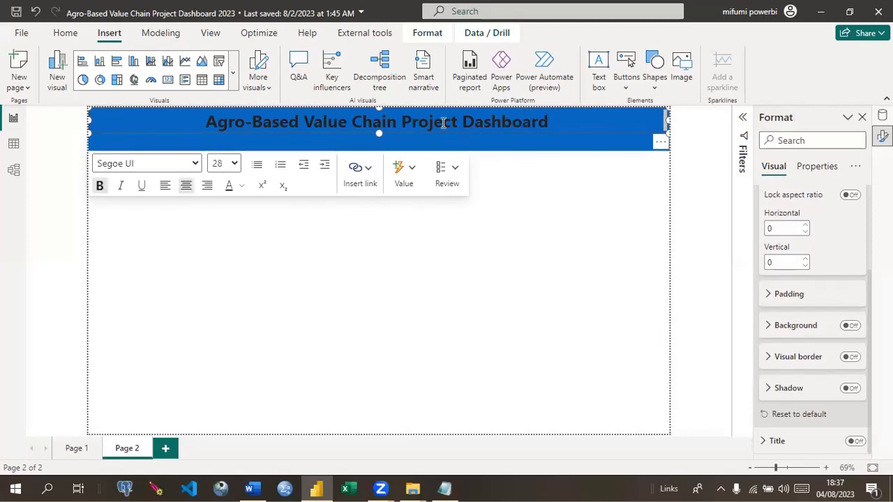
pyautogui.hotkey('ctrl', 'a')
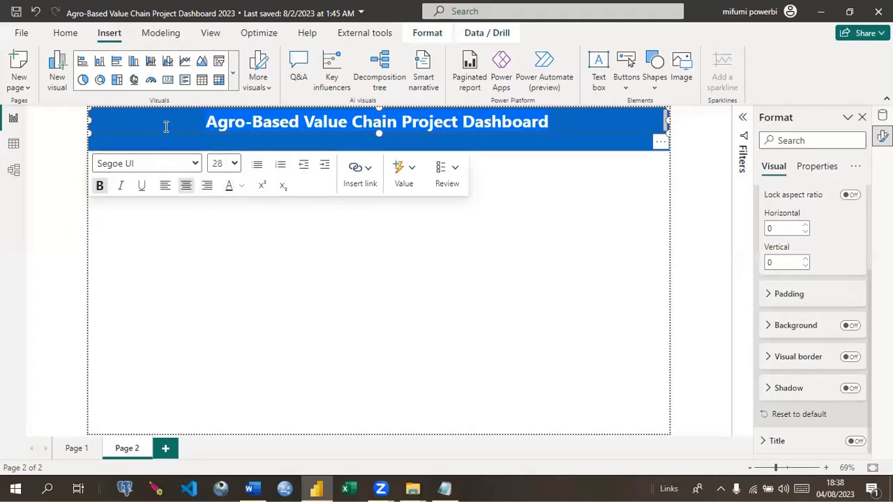
pyautogui.click(242, 188)
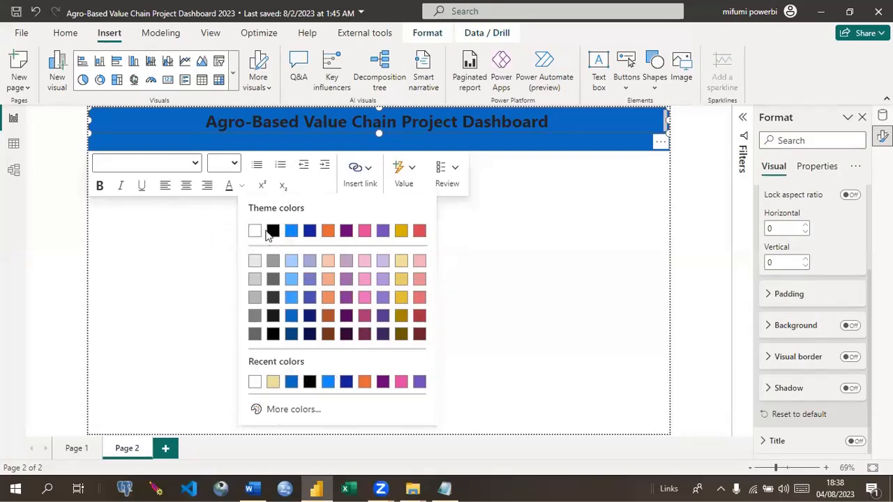
pyautogui.click(255, 232)
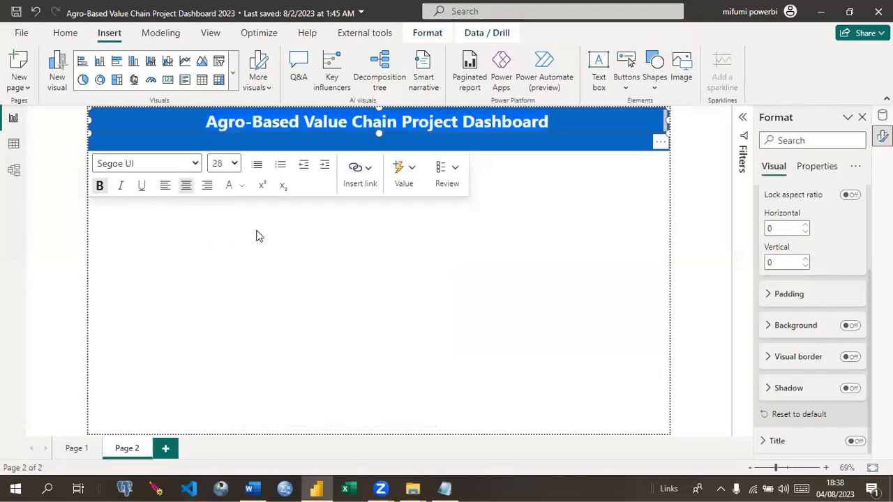
pyautogui.click(303, 237)
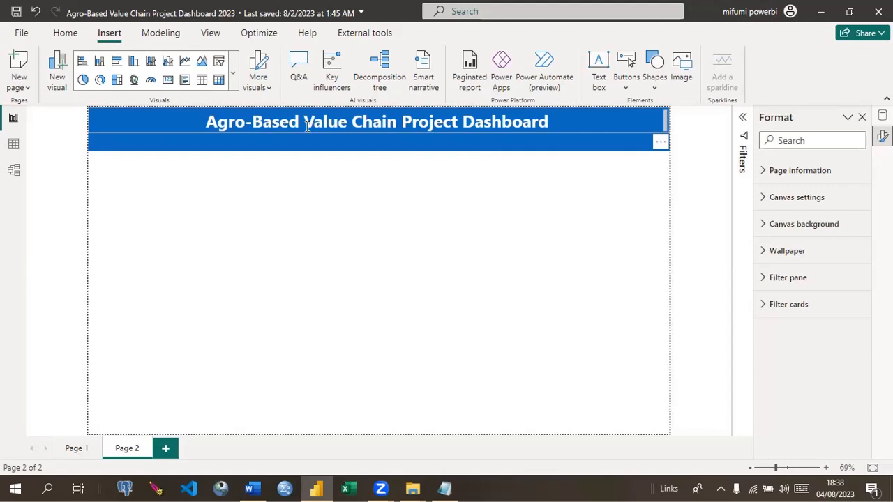
pyautogui.click(256, 206)
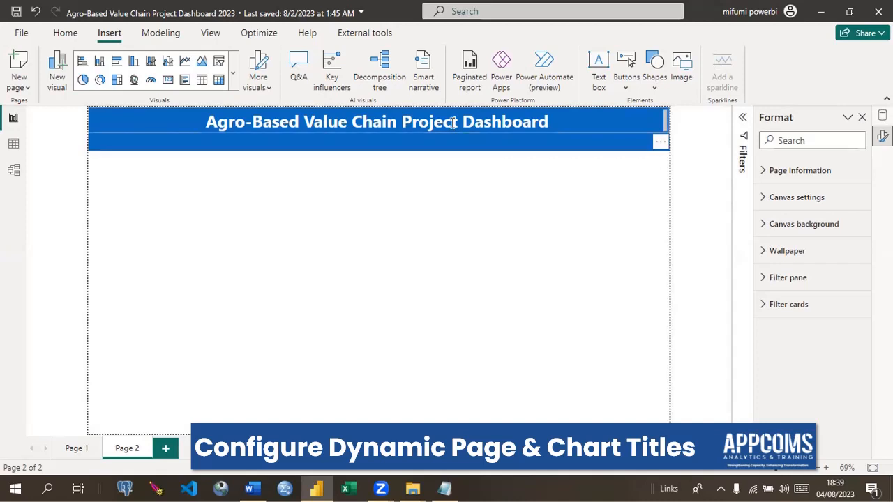
pyautogui.click(475, 121)
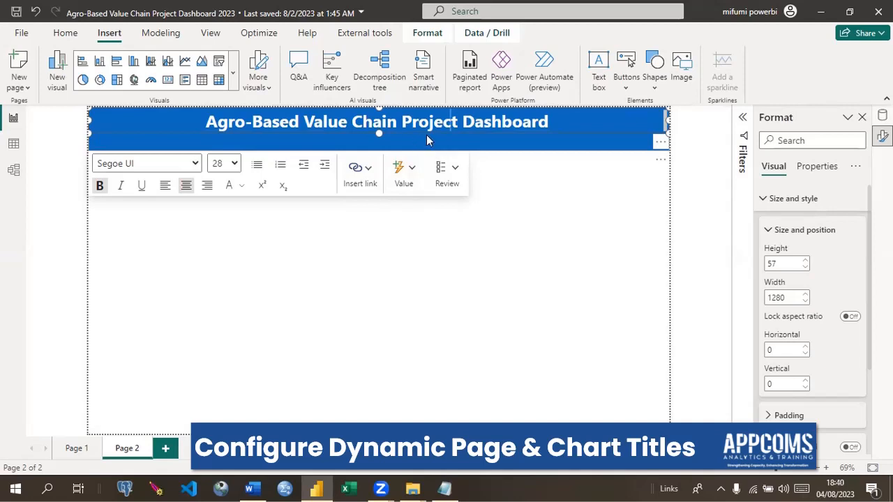
pyautogui.click(507, 238)
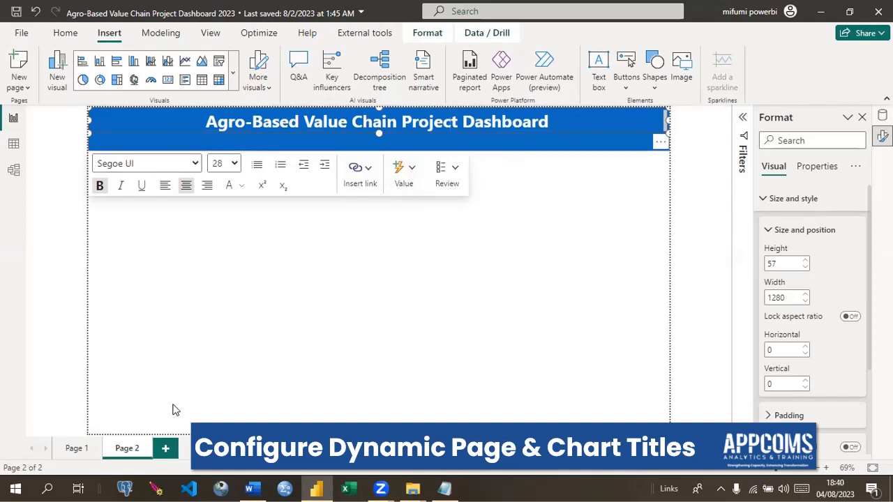
# Step: Copy the year slicer with the 2019 to 2022 buttons from Page 1
pyautogui.click(74, 449)
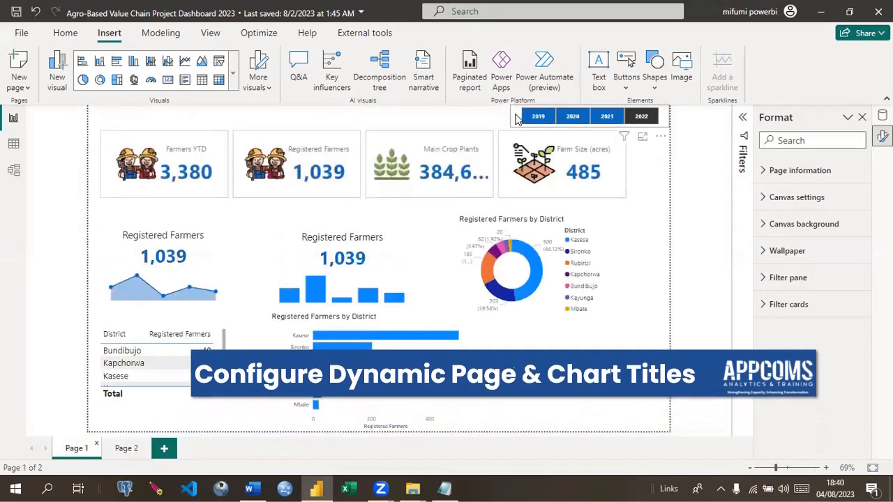
pyautogui.click(516, 118)
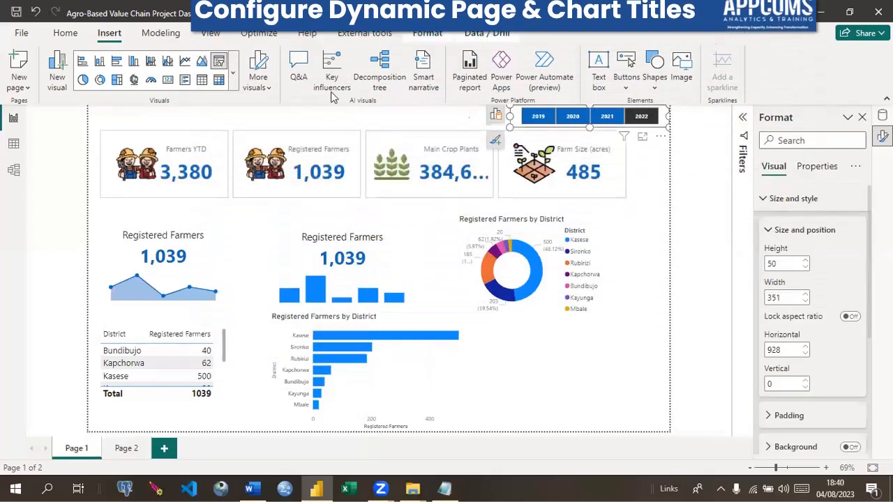
pyautogui.click(63, 35)
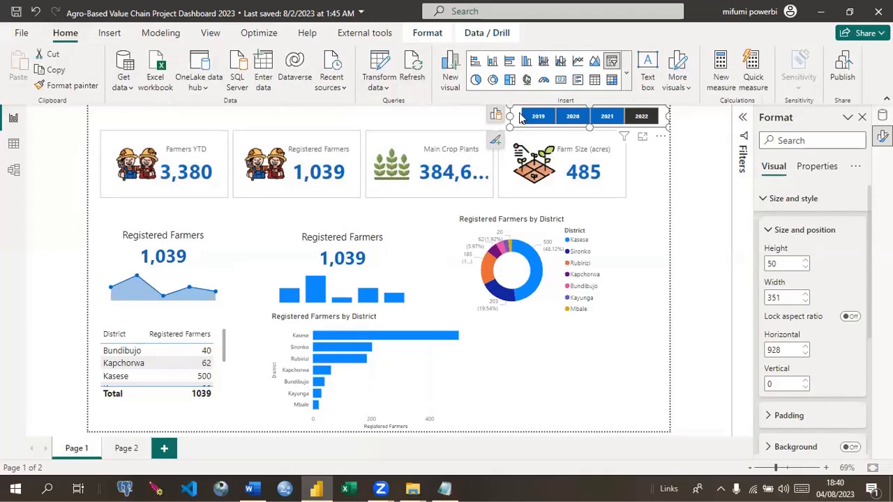
pyautogui.click(49, 73)
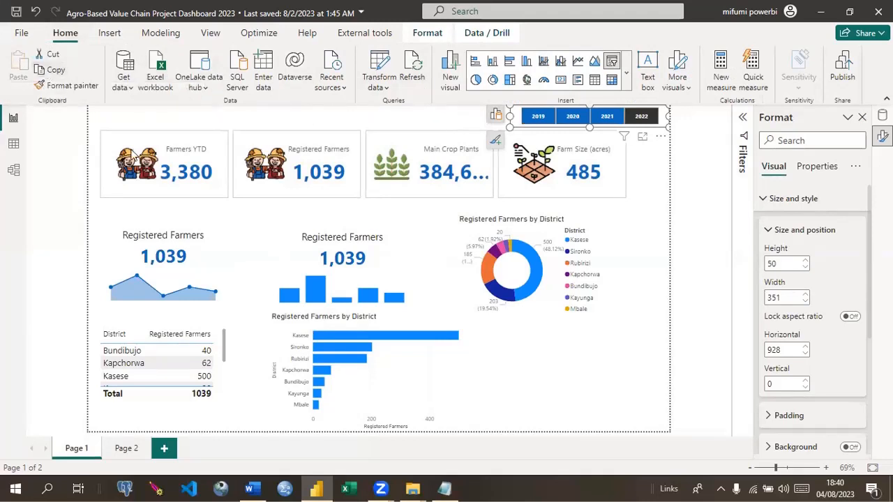
# Step: Paste the year slicer onto Page 2 without syncing it, and move it down to the lower edge of the blue header bar
pyautogui.doubleClick(125, 453)
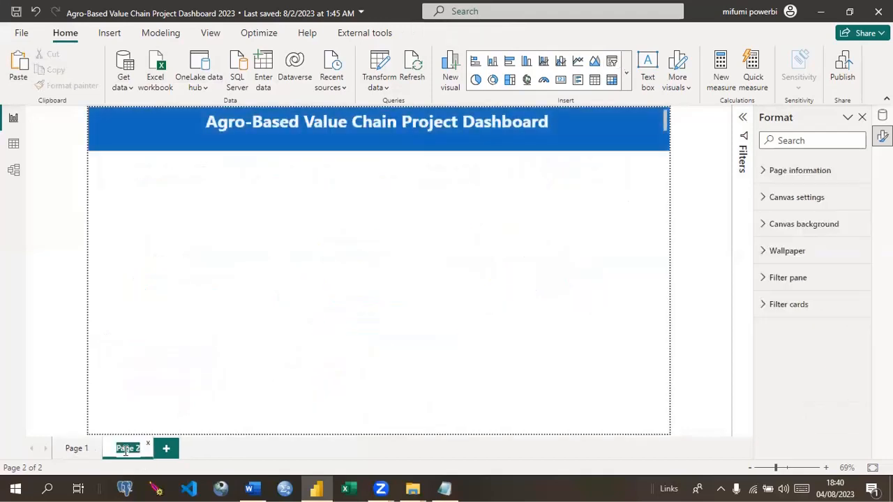
pyautogui.click(17, 64)
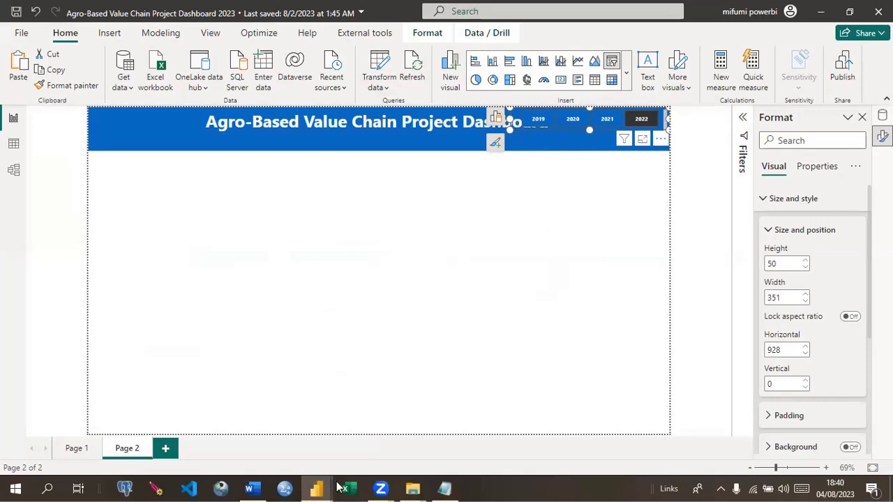
pyautogui.moveTo(331, 487)
pyautogui.hotkey('ctrl', 'v')
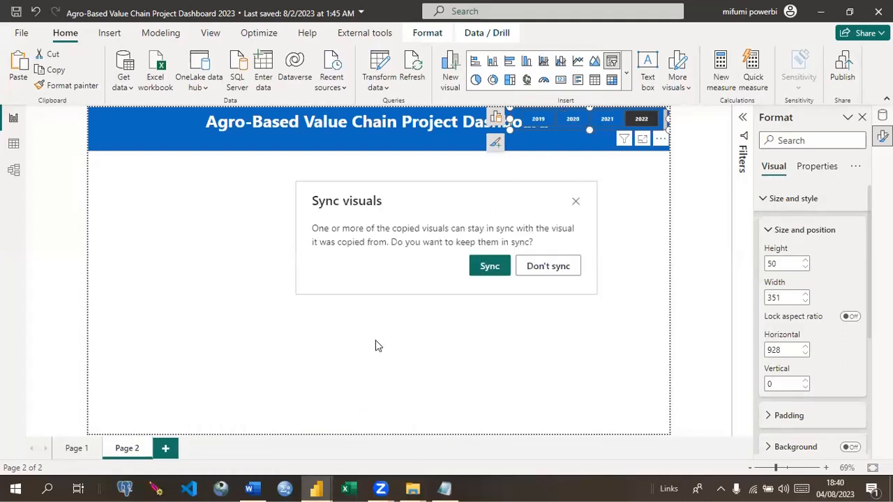
pyautogui.click(547, 268)
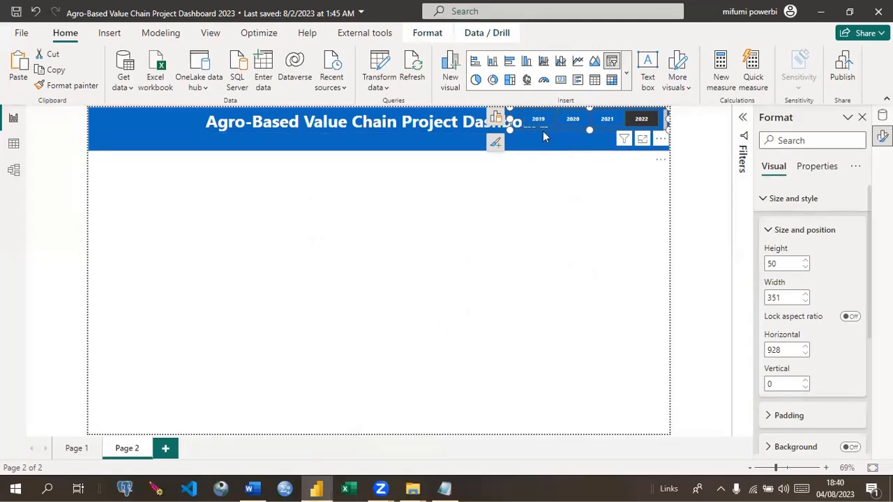
pyautogui.moveTo(543, 127); pyautogui.dragTo(554, 153)
pyautogui.click(529, 190)
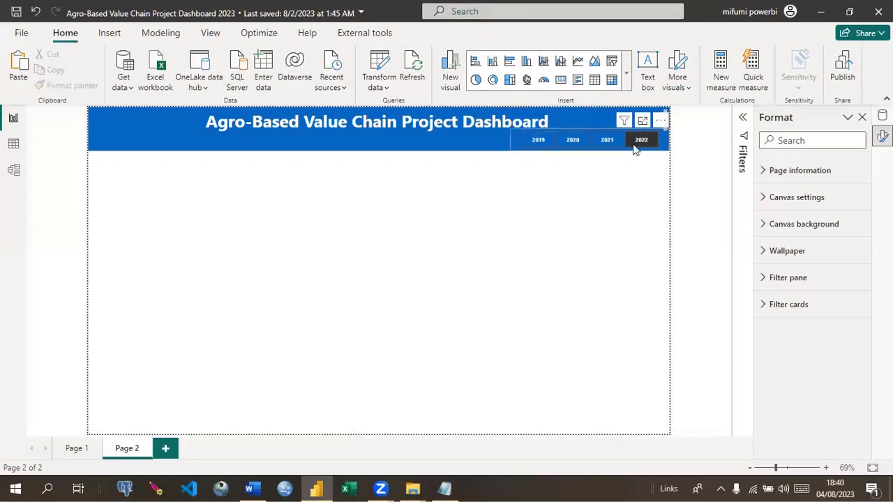
# Step: Set the border colour of the year slicer's values on Page 2 to white
pyautogui.click(514, 146)
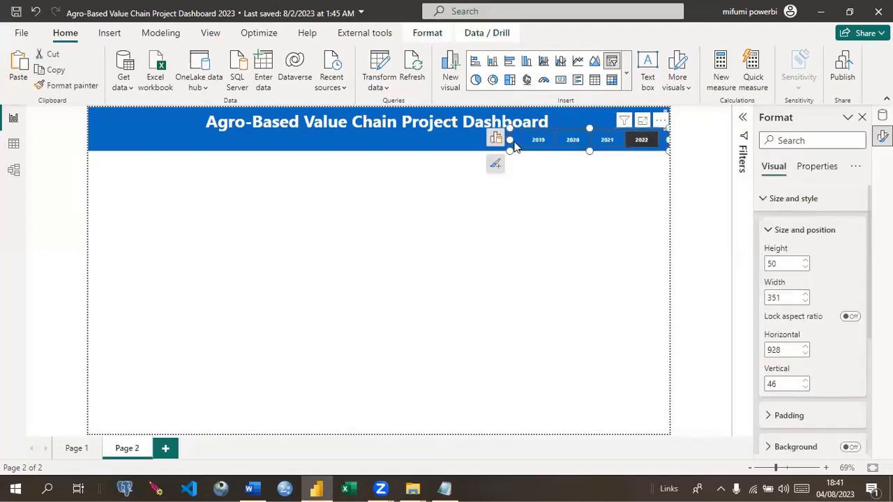
pyautogui.click(763, 199)
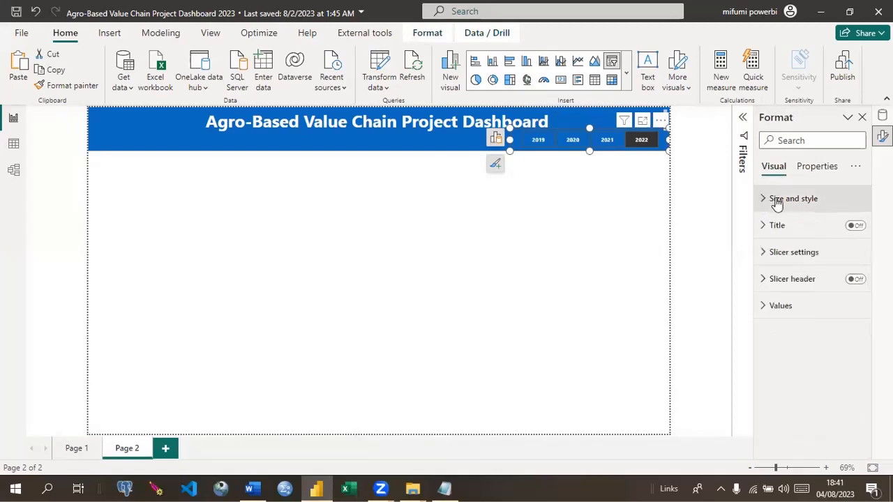
pyautogui.click(764, 309)
pyautogui.scroll(-1, 870, 291)
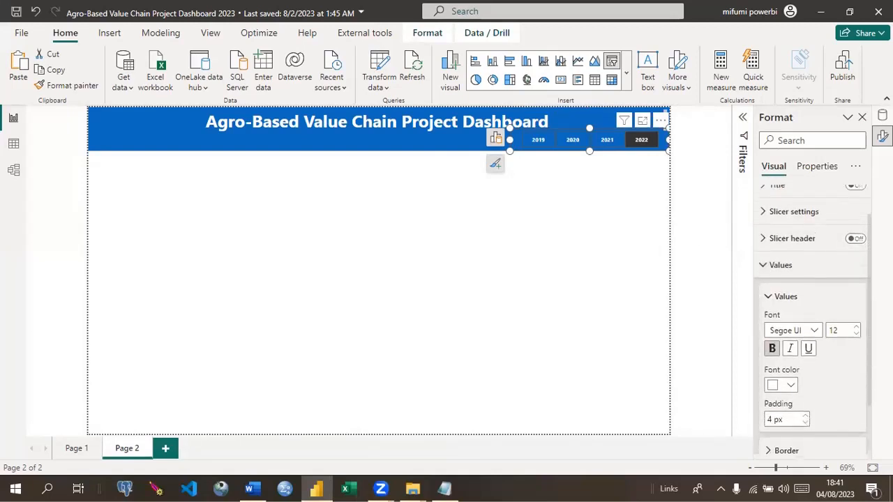
pyautogui.scroll(-2, 869, 370)
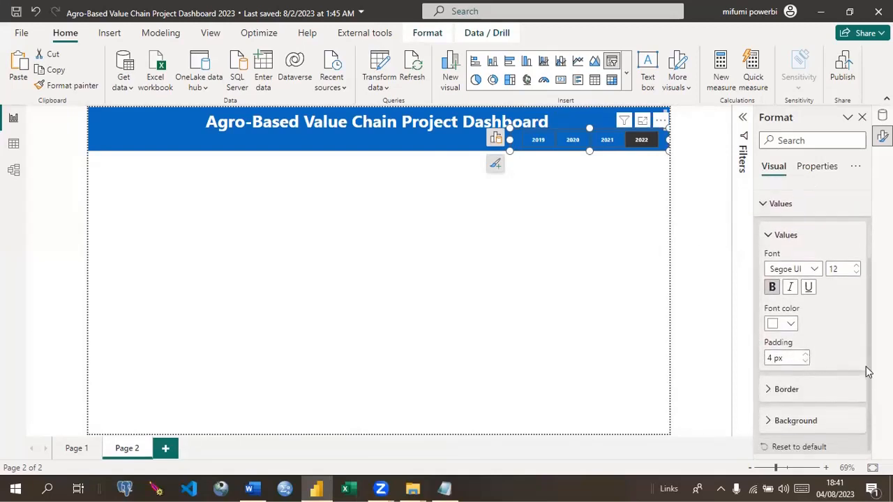
pyautogui.click(778, 384)
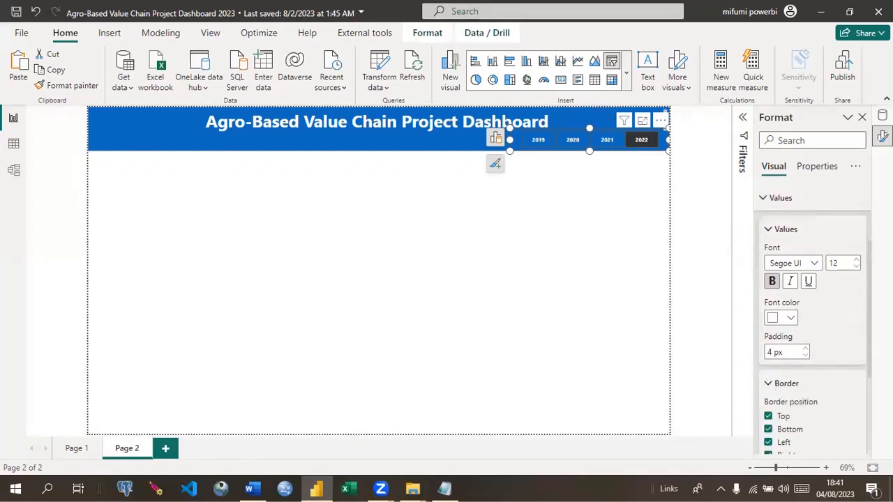
pyautogui.scroll(-4, 867, 323)
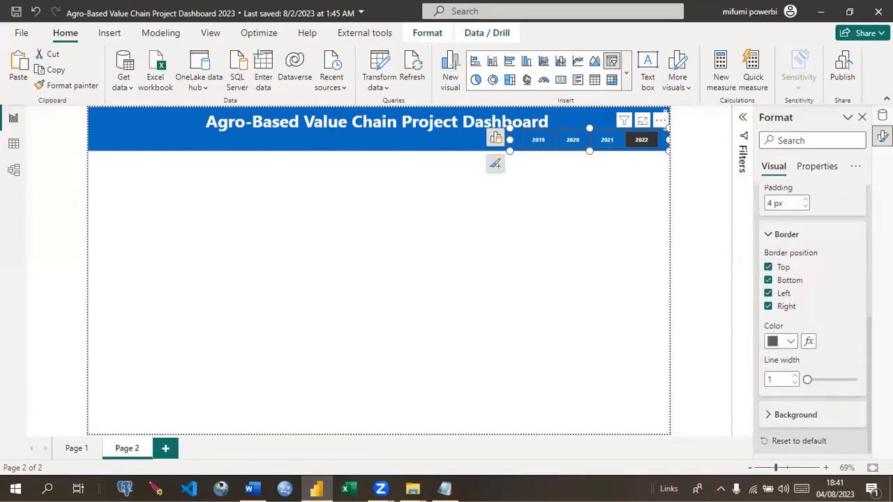
pyautogui.click(791, 341)
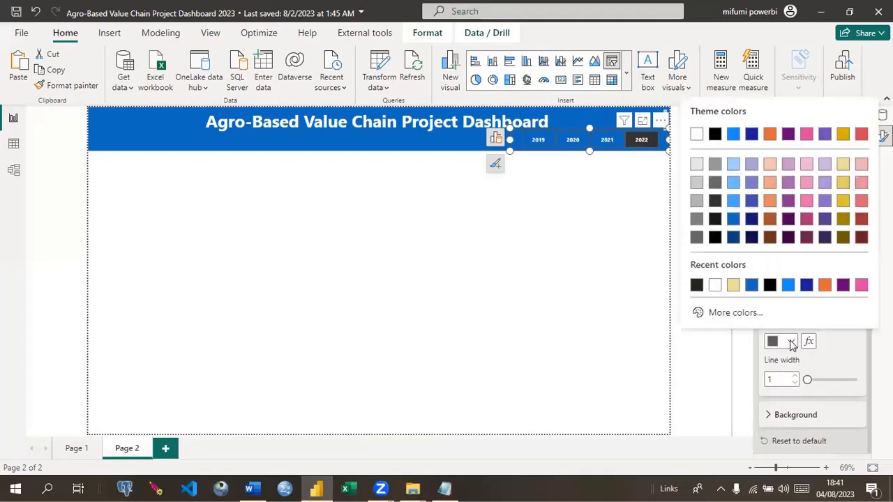
pyautogui.click(716, 288)
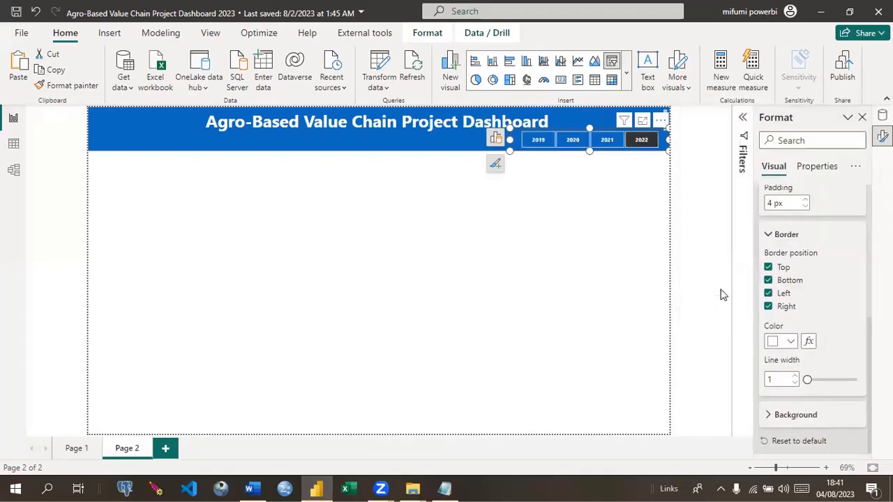
pyautogui.click(551, 241)
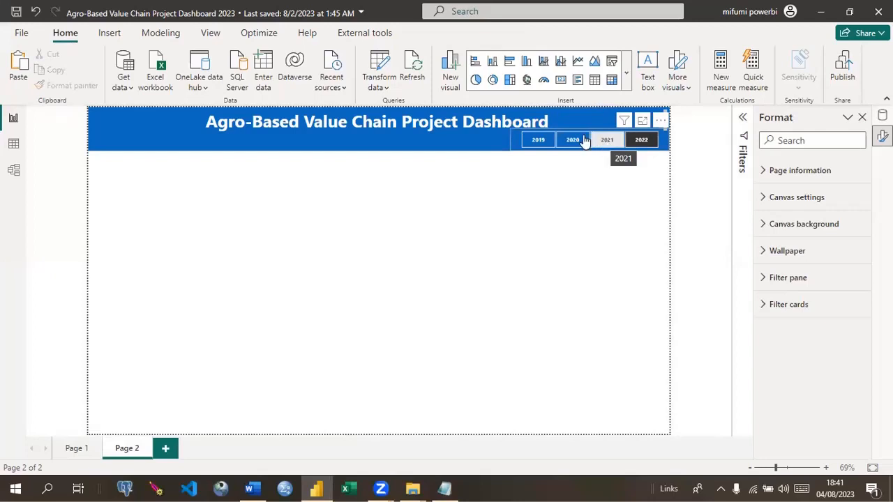
# Step: Create a new measure in MeasuresTable
pyautogui.click(396, 127)
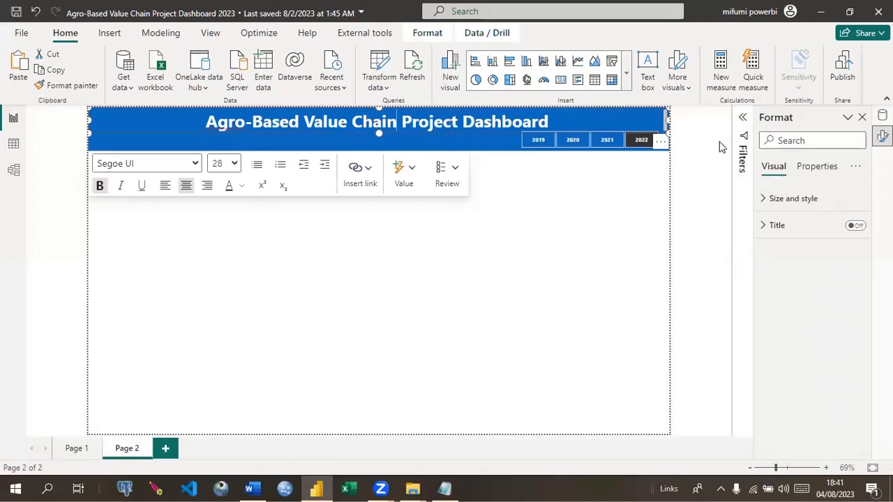
pyautogui.click(883, 115)
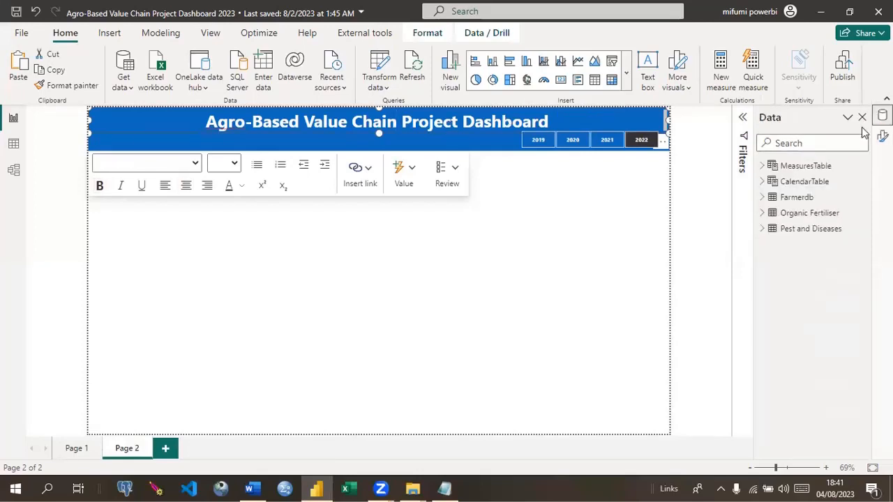
pyautogui.click(793, 168)
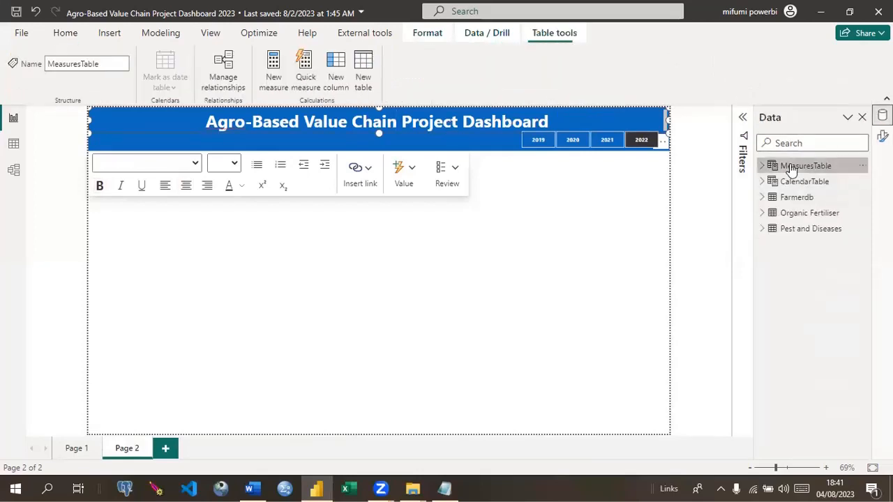
pyautogui.click(273, 70)
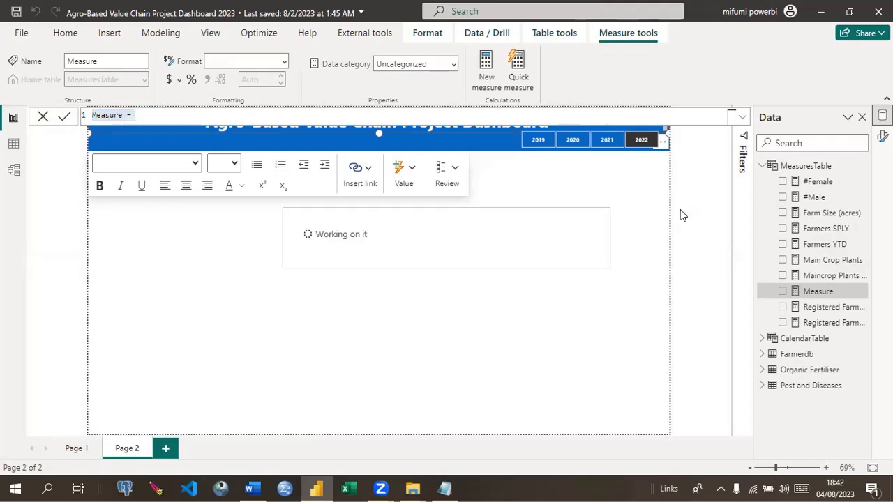
# Step: Replace the default name in the formula with Dashboard Title, followed by an equals sign
pyautogui.tripleClick(130, 115)
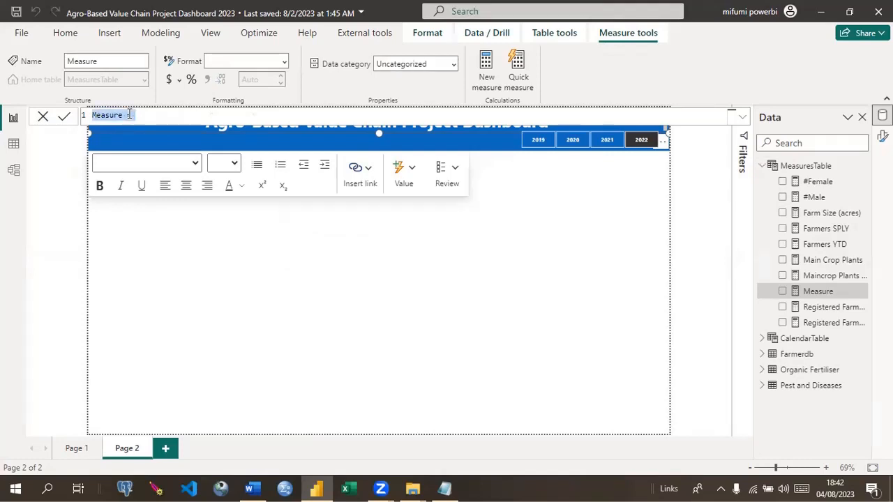
pyautogui.write('Measure Das=')
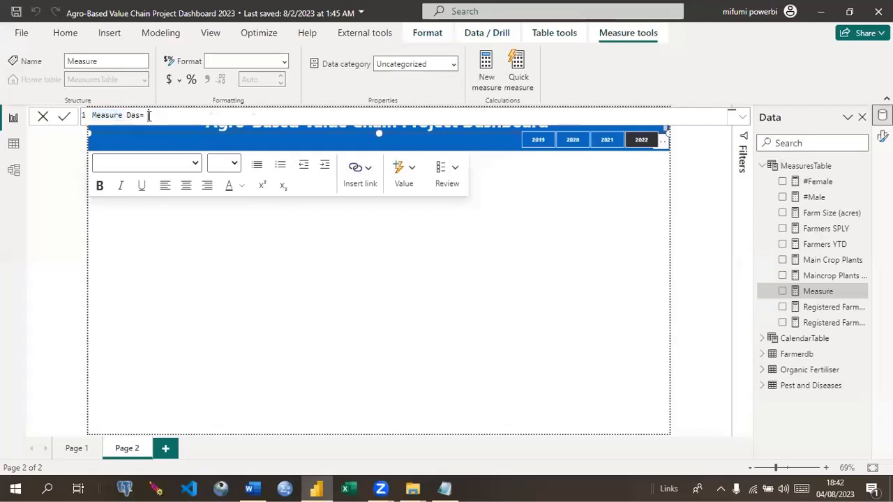
pyautogui.press('BackSpace')
pyautogui.press('BackSpace')
pyautogui.press('BackSpace')
pyautogui.press('BackSpace')
pyautogui.press('BackSpace')
pyautogui.press('BackSpace')
pyautogui.press('BackSpace')
pyautogui.press('BackSpace')
pyautogui.press('BackSpace')
pyautogui.press('BackSpace')
pyautogui.press('BackSpace')
pyautogui.write('Dashbiard')
pyautogui.press('BackSpace')
pyautogui.press('BackSpace')
pyautogui.press('BackSpace')
pyautogui.press('BackSpace')
pyautogui.write('oard Ti')
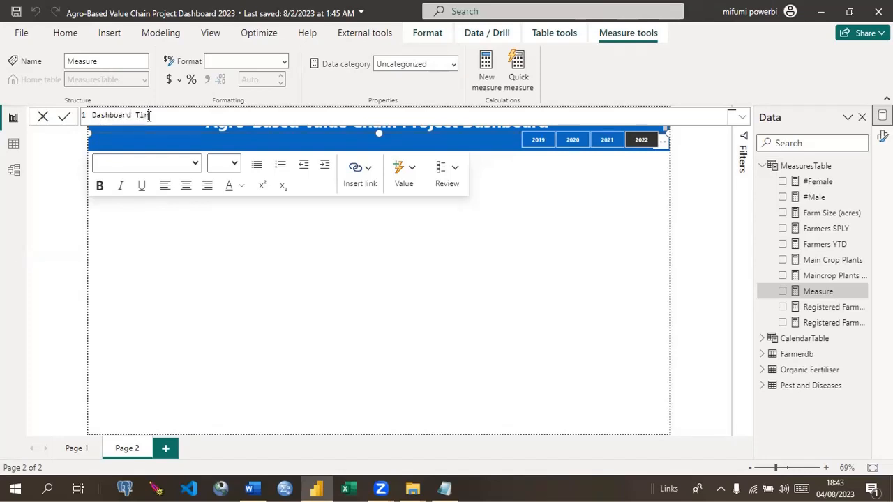
pyautogui.write('tle')
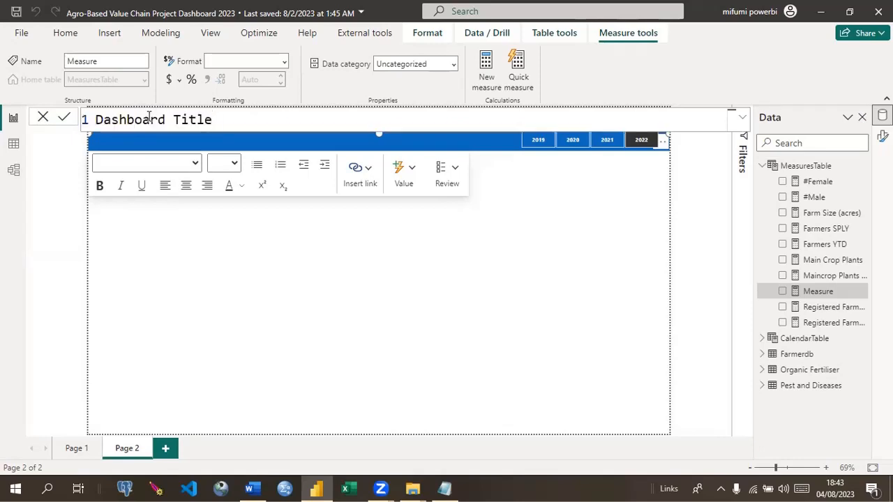
pyautogui.write('=')
# Step: Add the comment "//Generates a dynamic page title" on the second line of the Dashboard Title measure
pyautogui.hotkey('shift', 'Return')
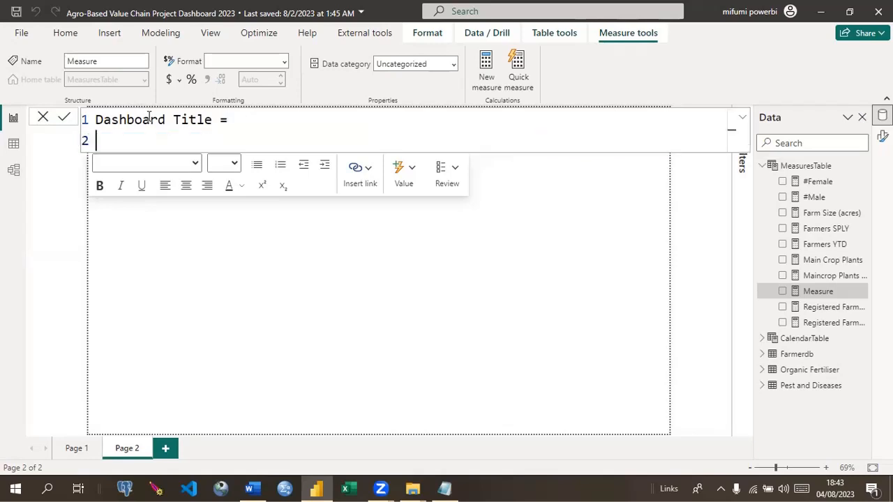
pyautogui.write('//Generat')
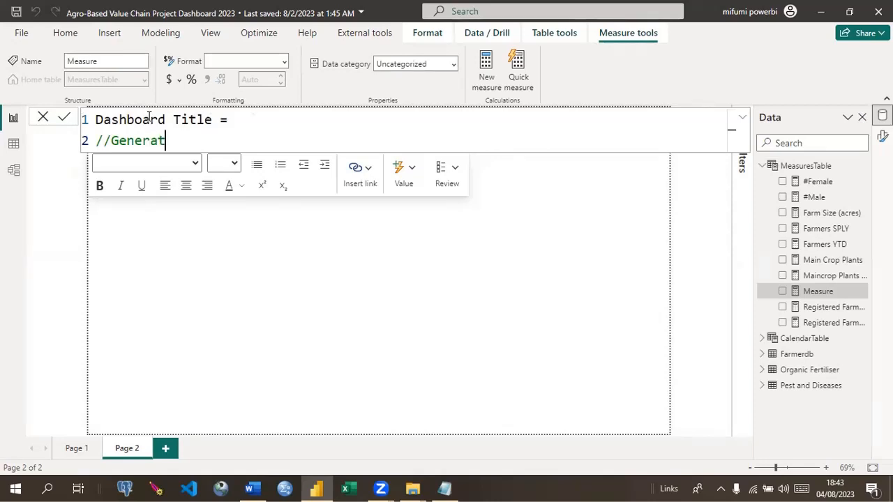
pyautogui.write('es a adyamic')
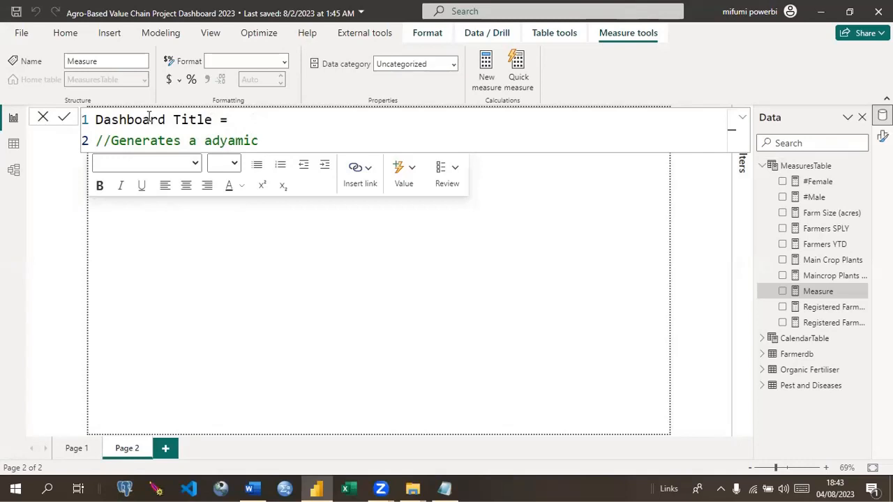
pyautogui.write('Page title')
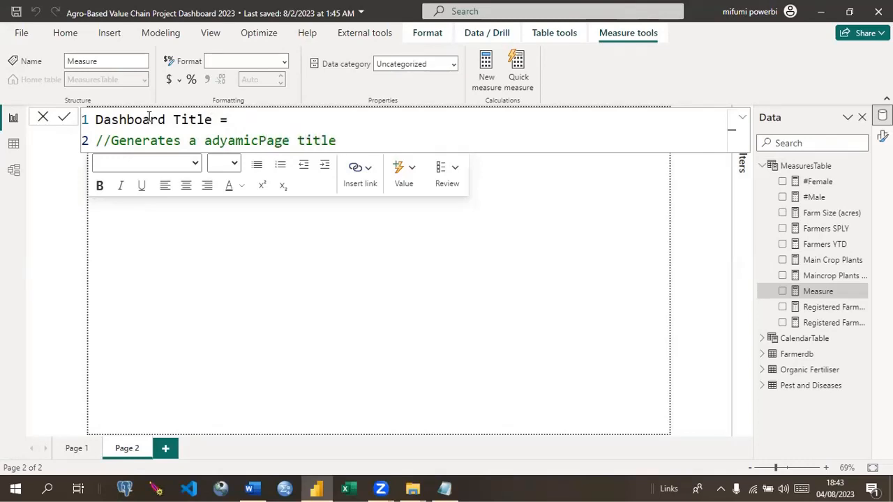
pyautogui.press('Left')
pyautogui.press('Left')
pyautogui.press('Left')
pyautogui.press('Left')
pyautogui.press('Left')
pyautogui.press('Left')
pyautogui.press('Left')
pyautogui.press('Left')
pyautogui.press('Left')
pyautogui.press('Left')
pyautogui.click(213, 140)
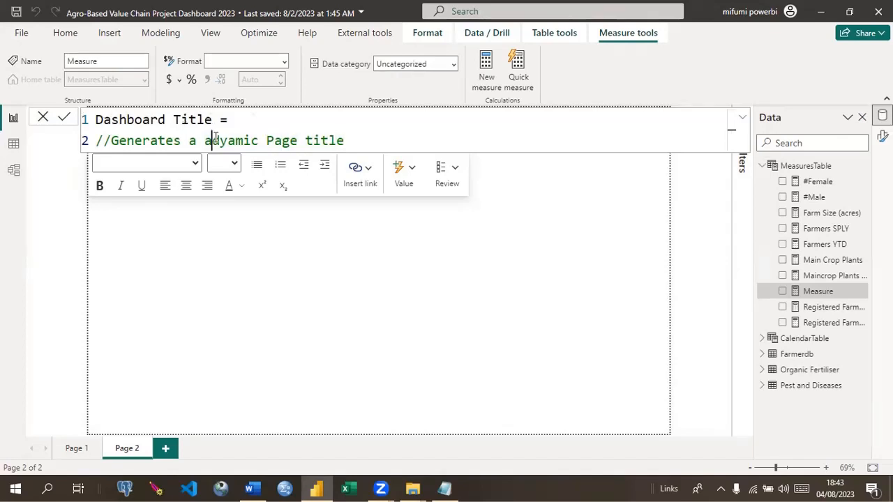
pyautogui.press('BackSpace')
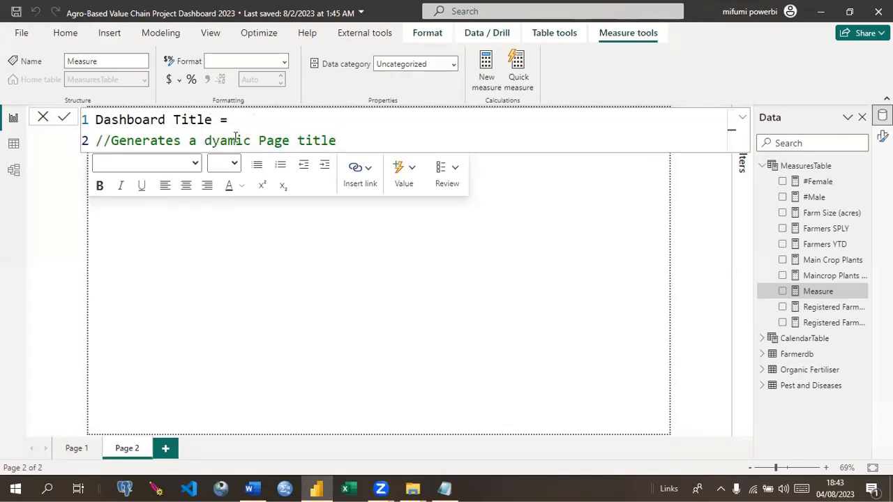
pyautogui.click(221, 140)
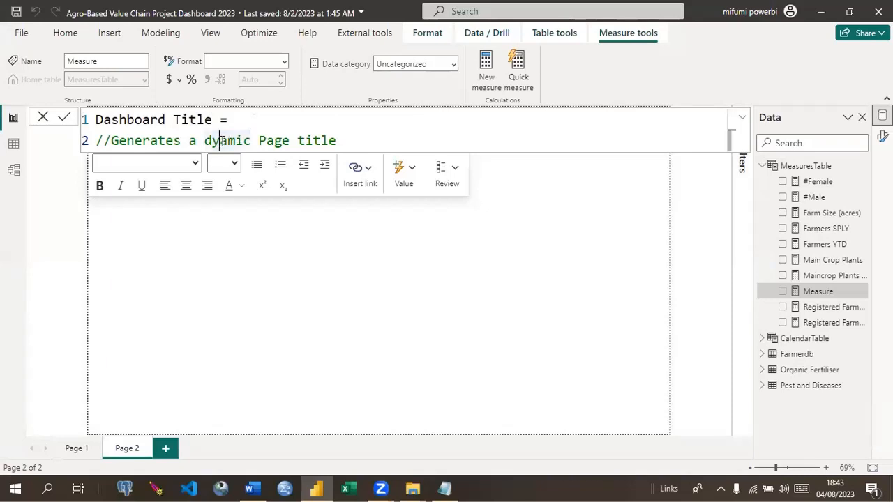
pyautogui.write('n')
pyautogui.click(275, 140)
pyautogui.press('BackSpace')
pyautogui.write('p')
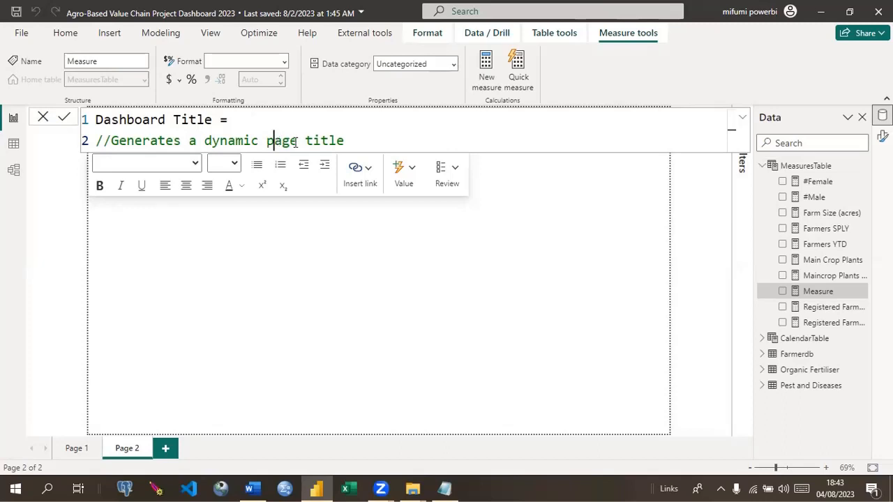
# Step: Enter the indented text string "Agro- Based Value Chain Project Dashboard " with a trailing space on the formula's third line
pyautogui.click(347, 140)
pyautogui.press('Return')
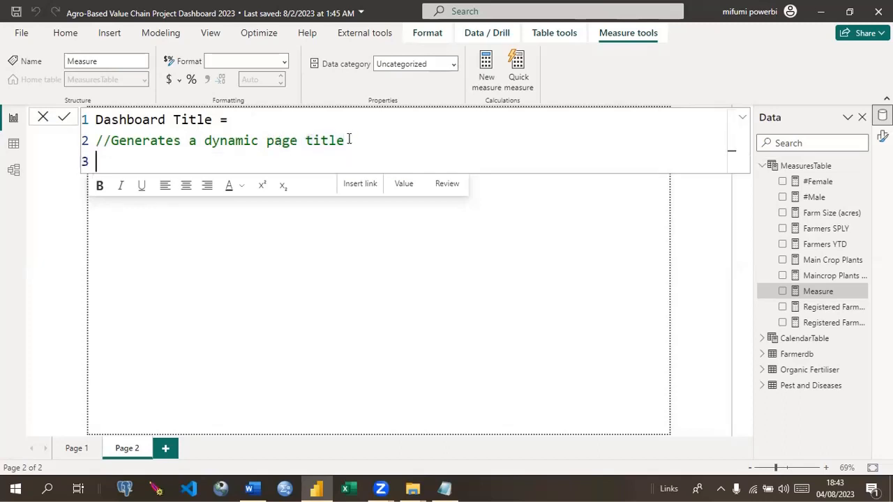
pyautogui.press('Tab')
pyautogui.write('"')
pyautogui.write('Agrobases')
pyautogui.press('BackSpace')
pyautogui.press('BackSpace')
pyautogui.press('BackSpace')
pyautogui.press('BackSpace')
pyautogui.press('BackSpace')
pyautogui.write('- ')
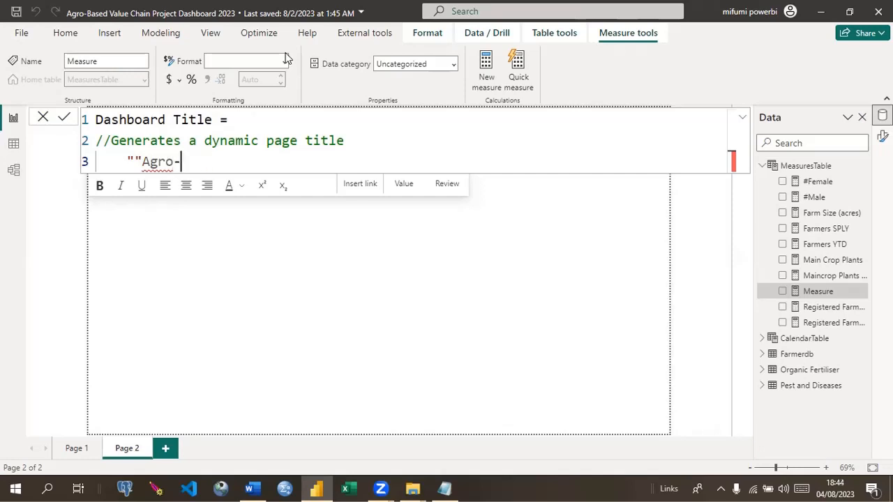
pyautogui.write('Based')
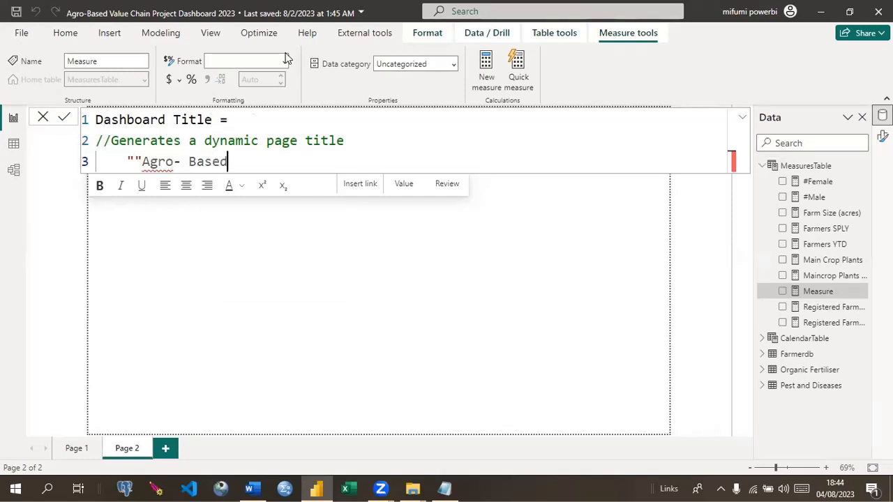
pyautogui.write(' Value C')
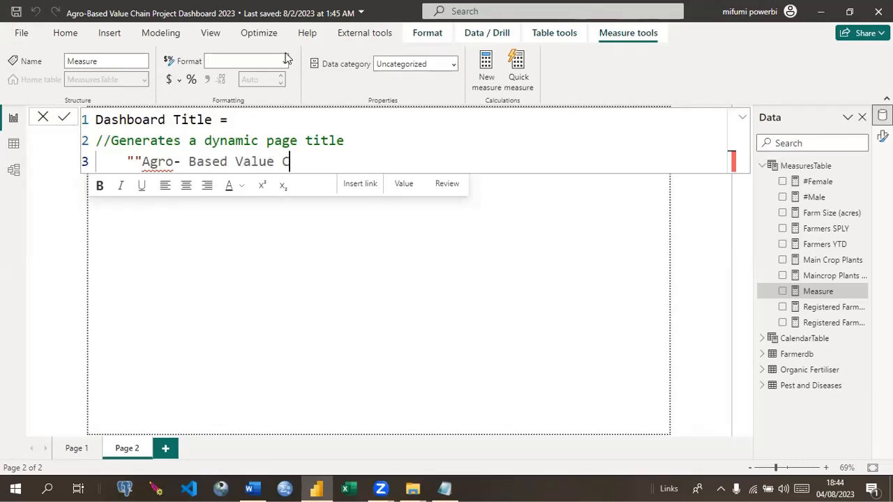
pyautogui.write('hain Project Dashboard')
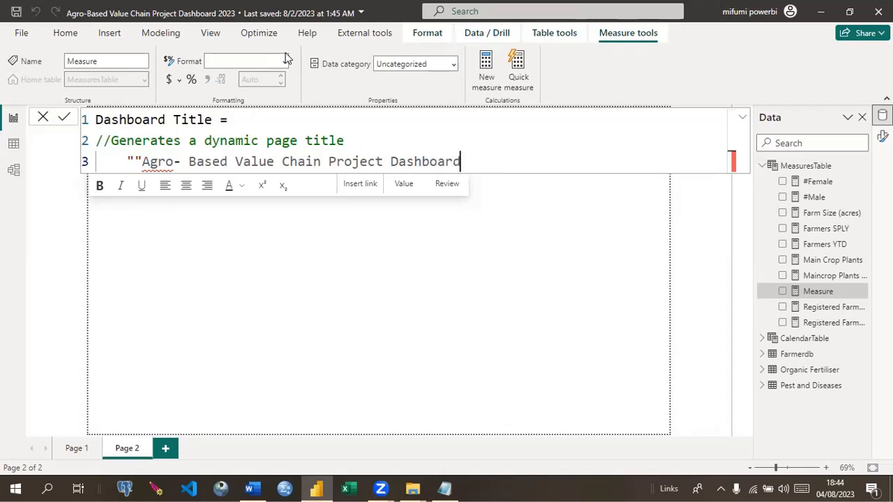
pyautogui.write('"')
pyautogui.click(134, 161)
pyautogui.press('BackSpace')
pyautogui.press('BackSpace')
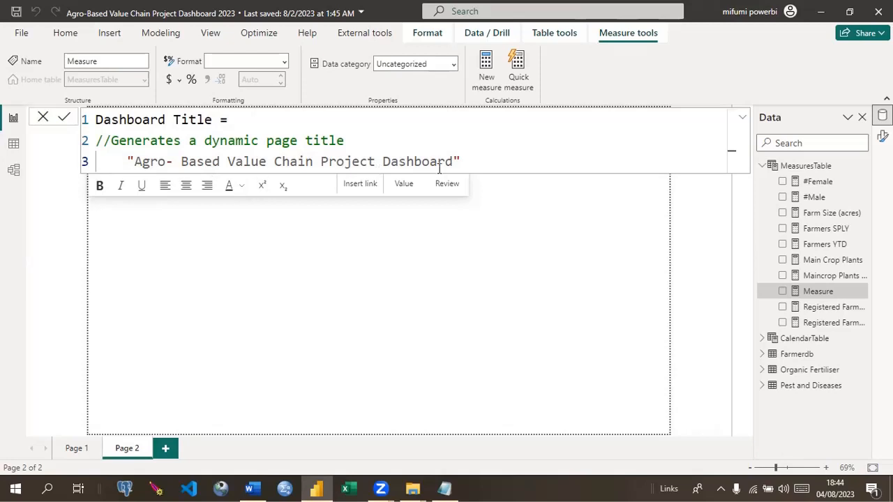
pyautogui.click(463, 160)
pyautogui.press('BackSpace')
pyautogui.write('" ')
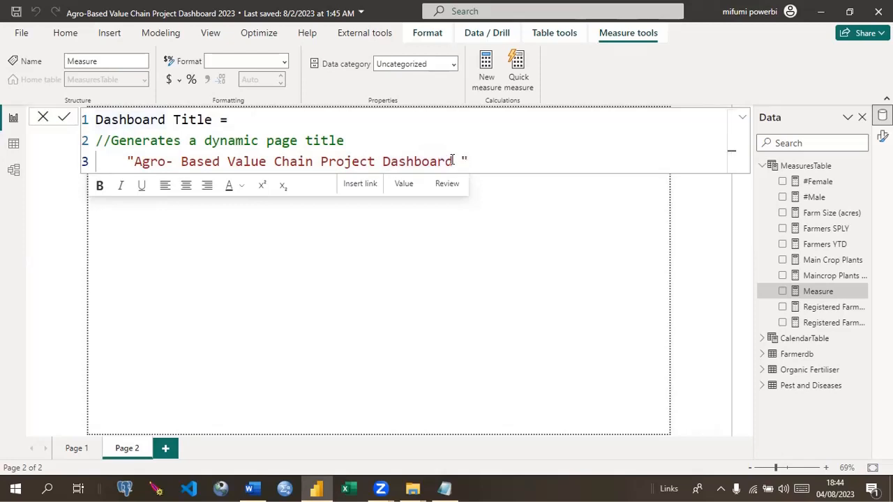
# Step: Concatenate SELECTEDVALUE(CalendarTable[Year]) to the title string using the & operator
pyautogui.write('&')
pyautogui.press('BackSpace')
pyautogui.write('& Se')
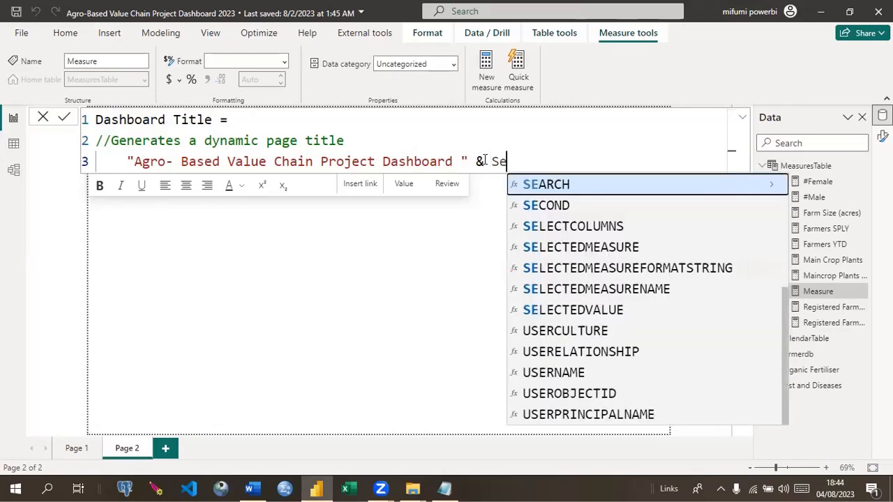
pyautogui.write('lecte')
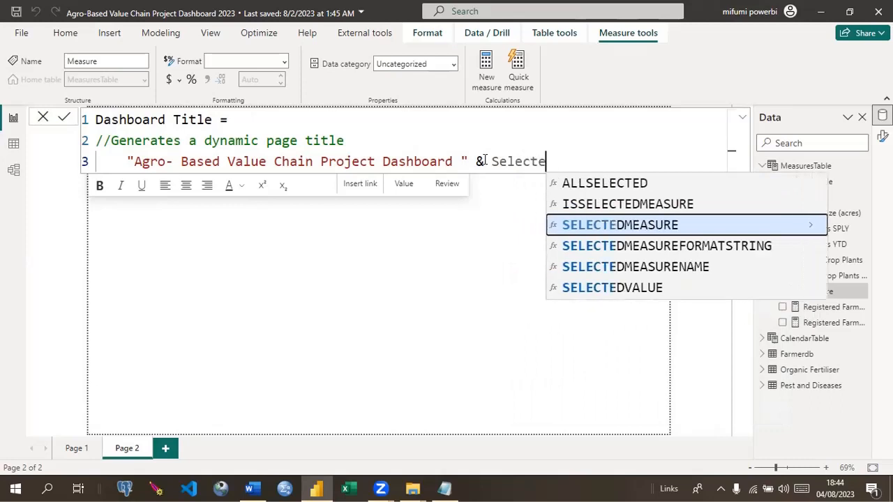
pyautogui.click(575, 288)
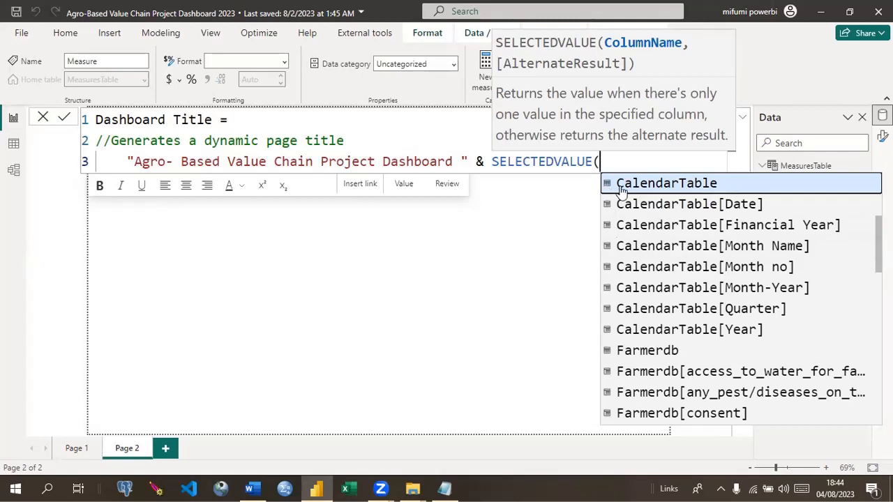
pyautogui.click(674, 332)
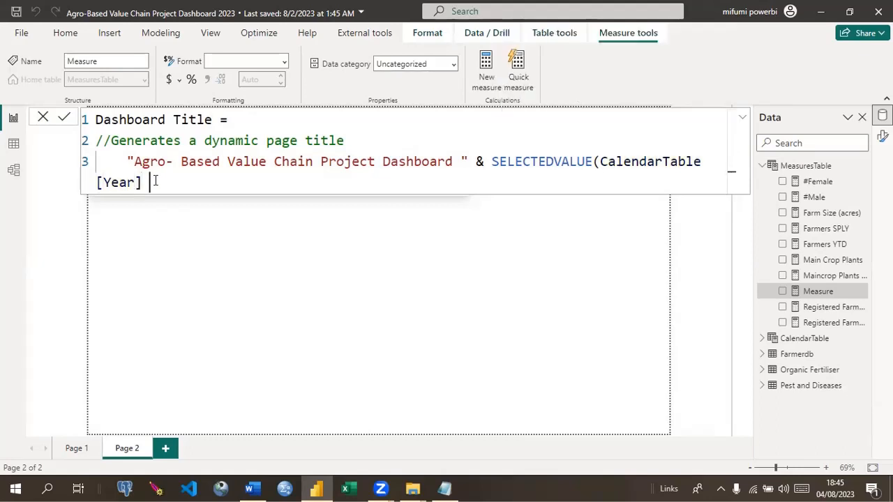
pyautogui.write(')')
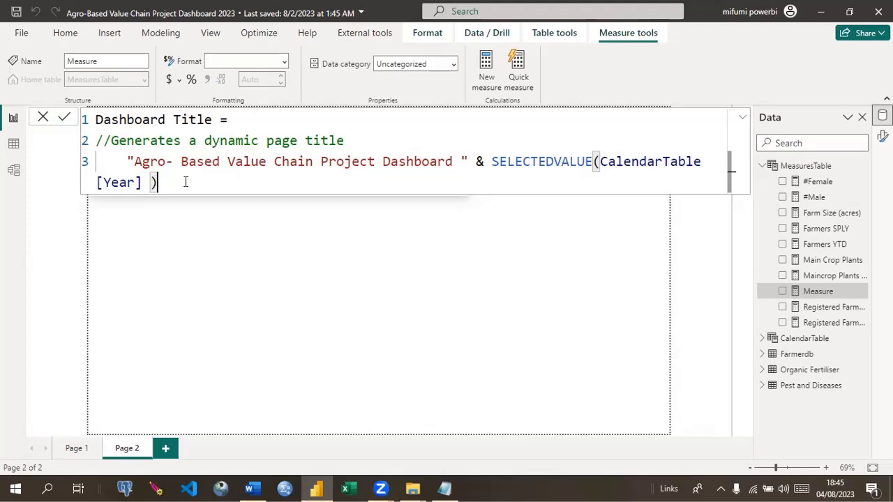
# Step: Add "All Years" as the alternate result of the SELECTEDVALUE function
pyautogui.click(143, 183)
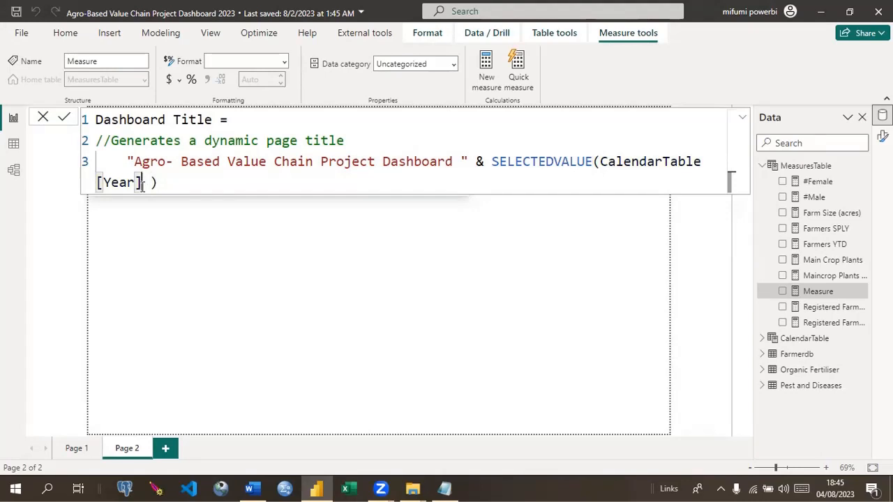
pyautogui.write(',')
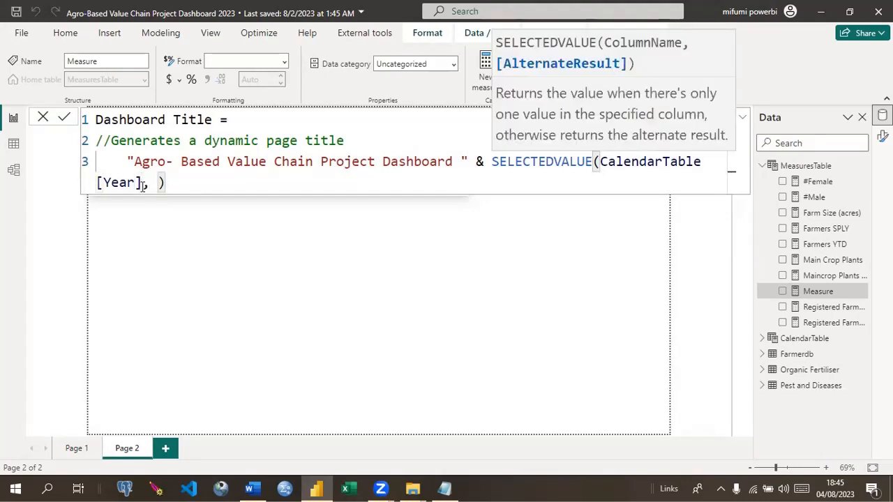
pyautogui.write('A')
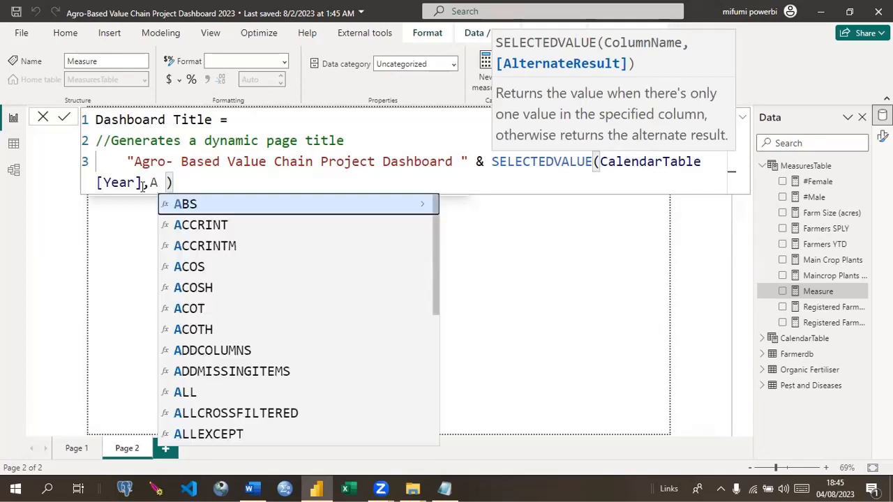
pyautogui.press('BackSpace')
pyautogui.write('""')
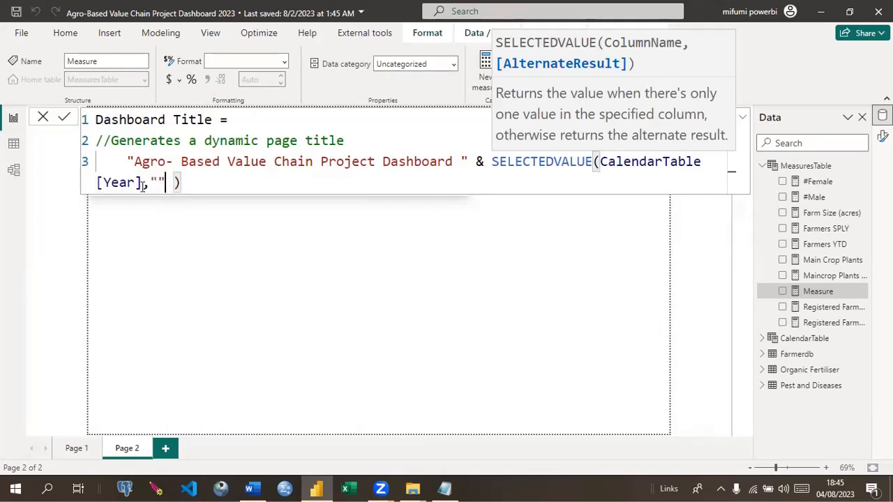
pyautogui.write('Al')
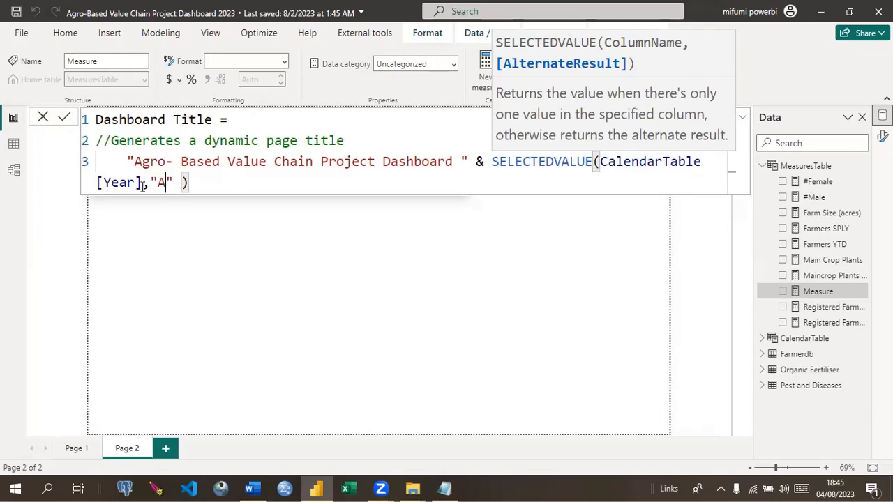
pyautogui.write('l years')
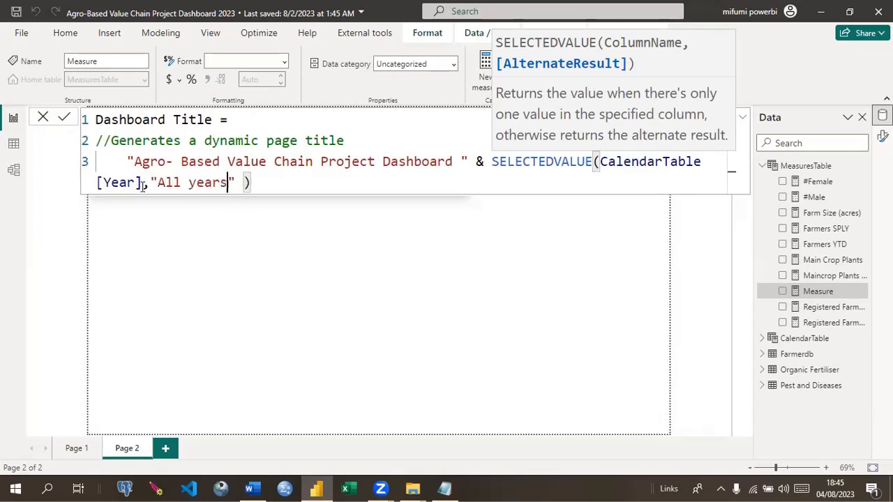
pyautogui.press('Left')
pyautogui.press('Left')
pyautogui.press('Left')
pyautogui.press('Left')
pyautogui.press('BackSpace')
pyautogui.write('Y')
# Step: Concatenate a SELECTEDVALUE function on Farmerdb[District] to the end of the title formula with the & operator
pyautogui.click(279, 184)
pyautogui.write('& ')
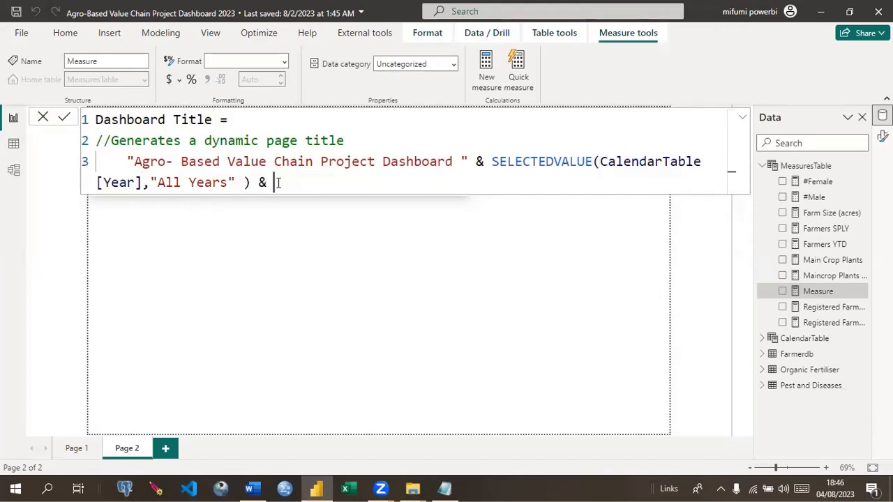
pyautogui.write('Selected')
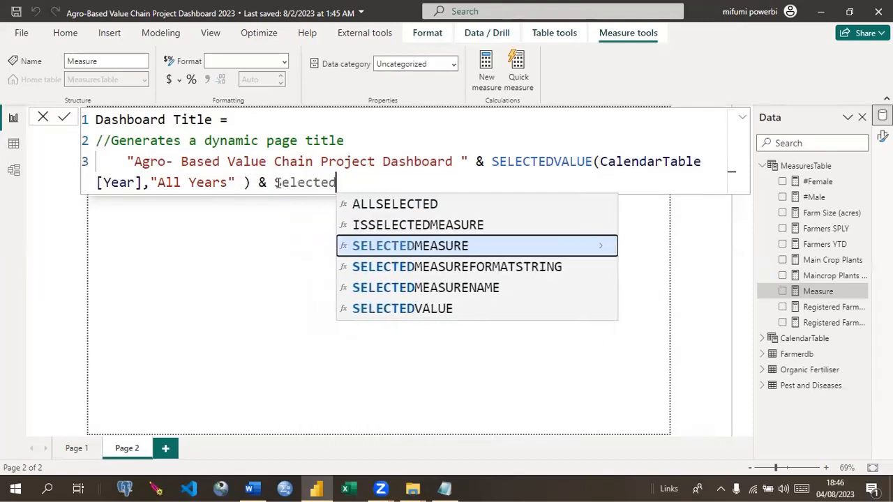
pyautogui.click(394, 312)
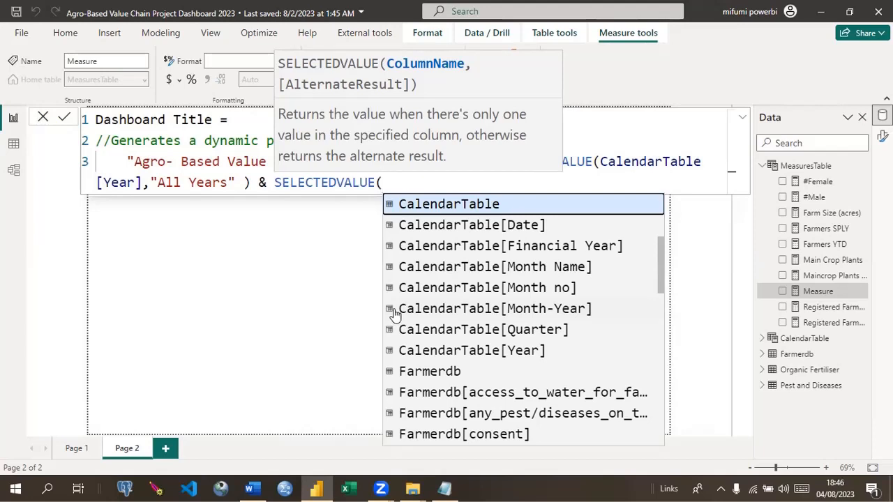
pyautogui.click(394, 374)
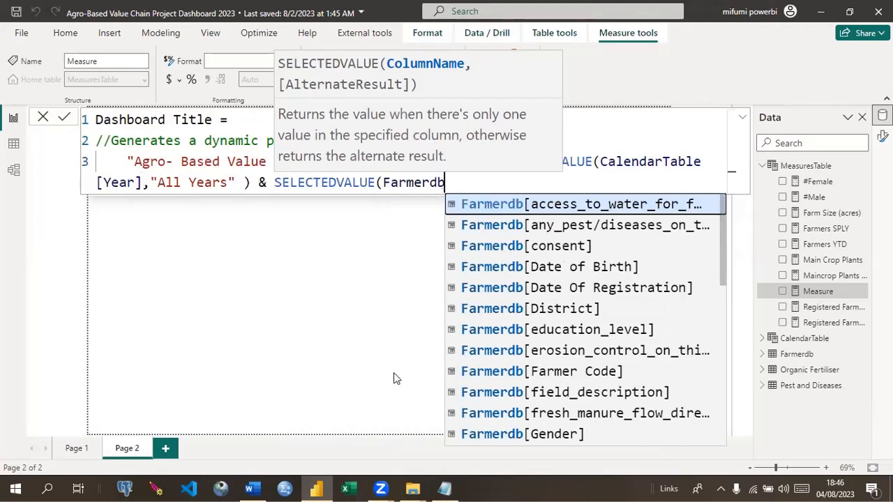
pyautogui.click(536, 313)
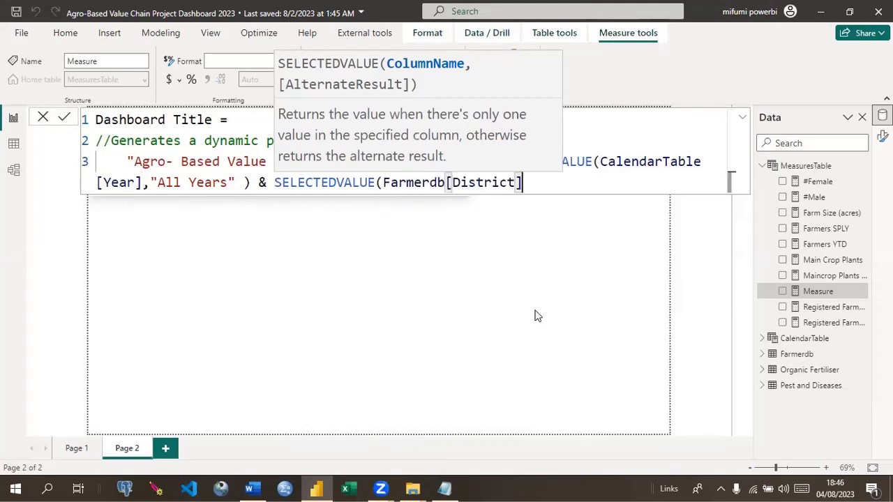
# Step: Add "All Districts" as the alternate result of the district SELECTEDVALUE and close the function
pyautogui.write(',')
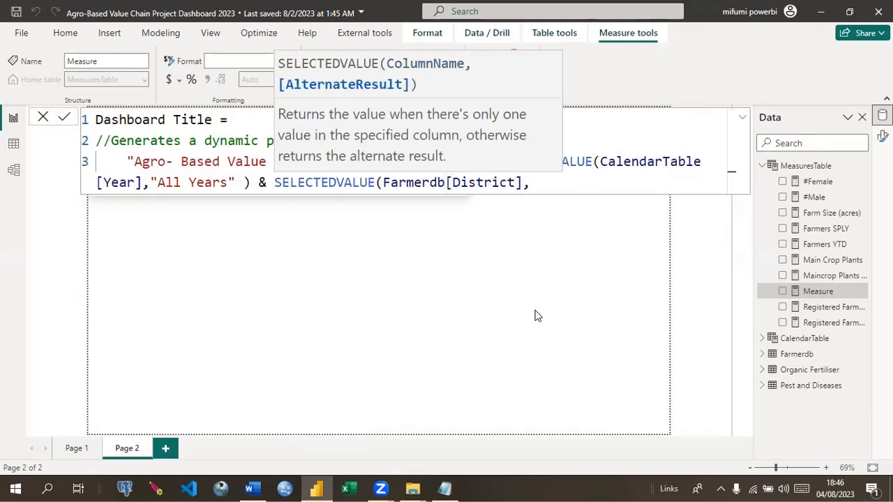
pyautogui.write('LL')
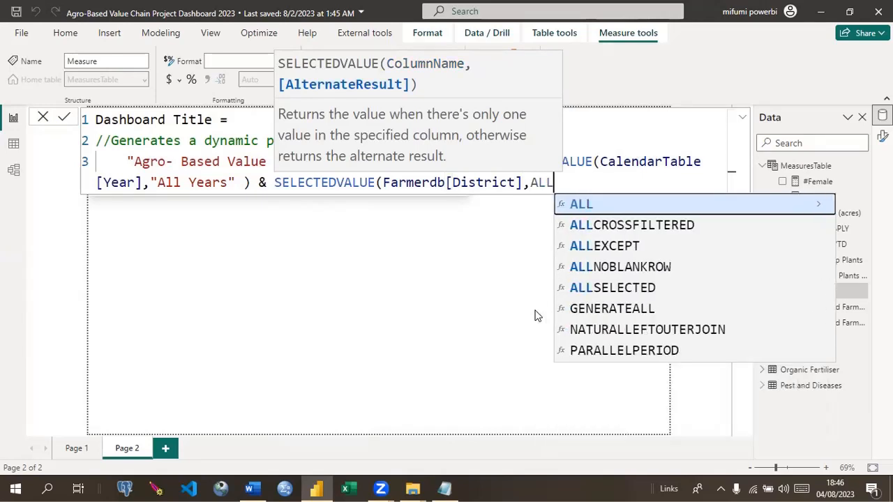
pyautogui.press('BackSpace')
pyautogui.press('BackSpace')
pyautogui.press('BackSpace')
pyautogui.write('"All Districts')
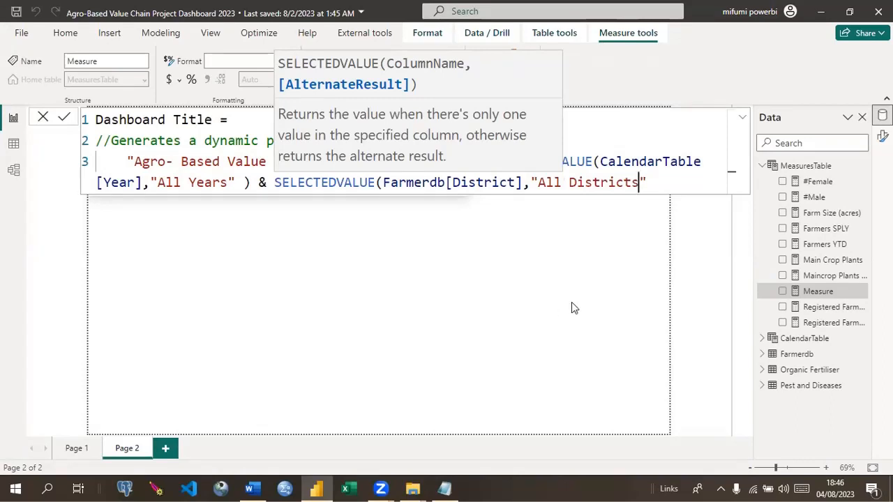
pyautogui.click(654, 182)
pyautogui.write(')')
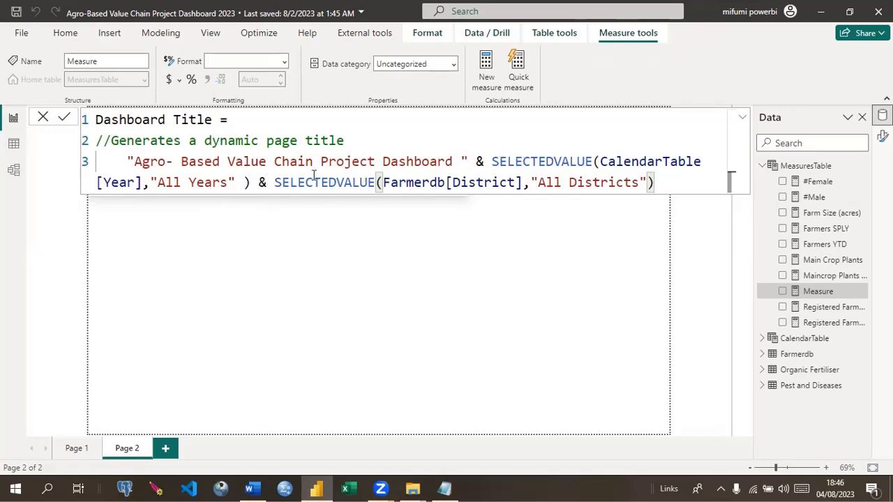
# Step: Insert & " " between the year and district expressions as a space separator, and commit the measure
pyautogui.click(253, 183)
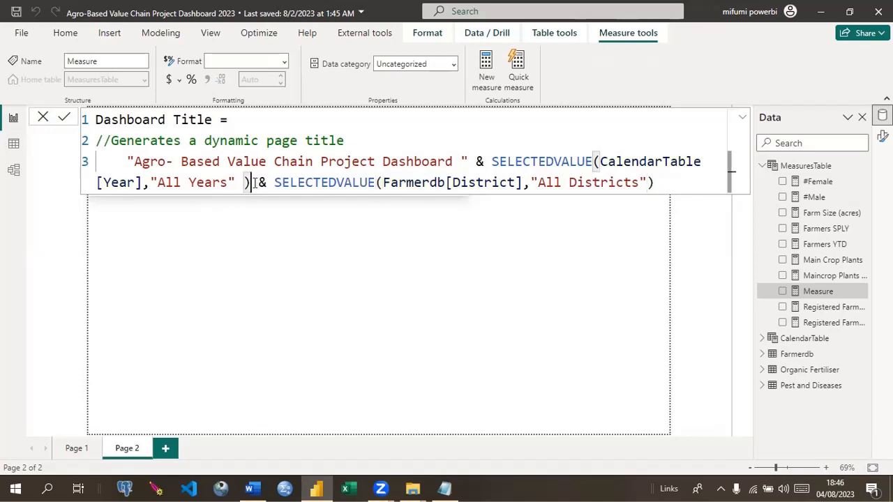
pyautogui.write(')&')
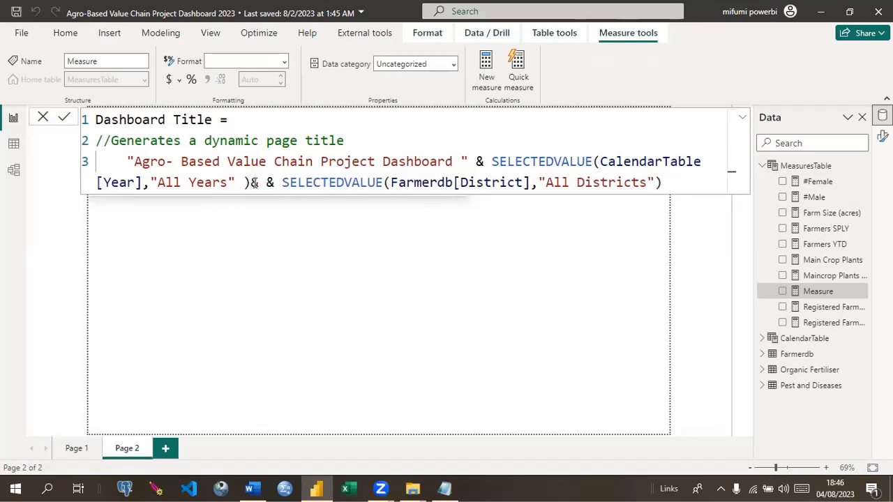
pyautogui.write('" "')
pyautogui.press('Right')
pyautogui.press('Right')
pyautogui.click(257, 183)
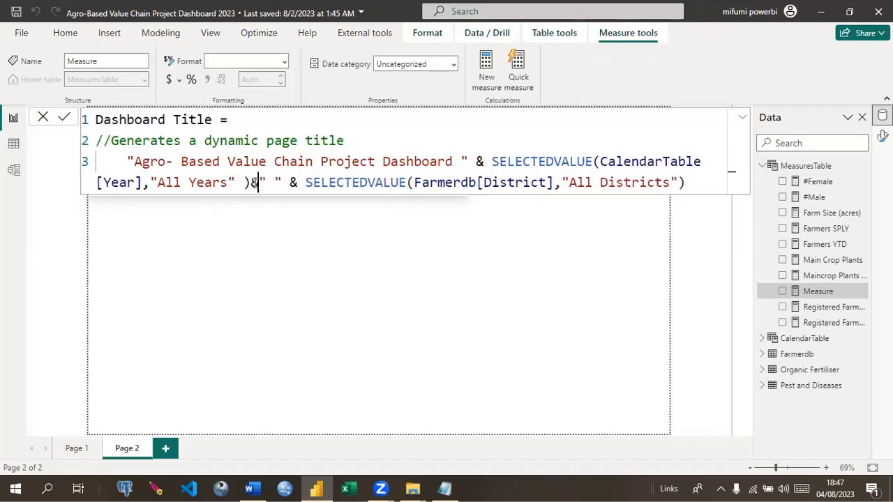
pyautogui.click(255, 182)
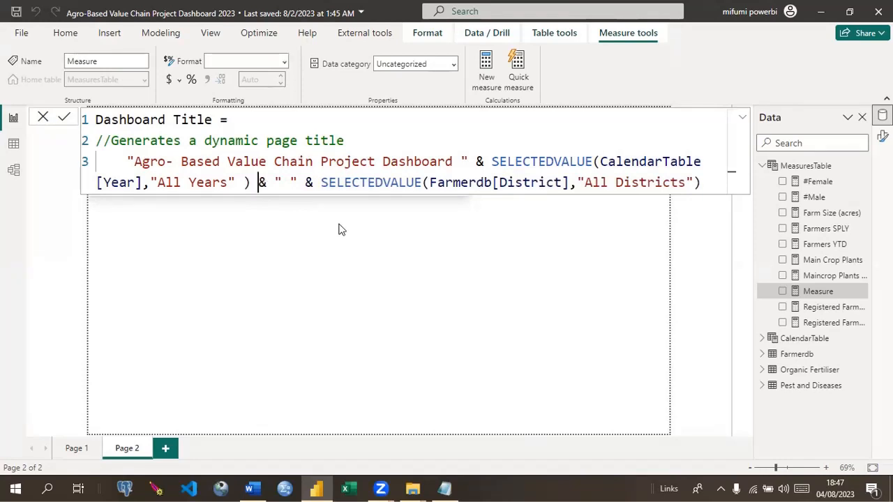
pyautogui.click(63, 120)
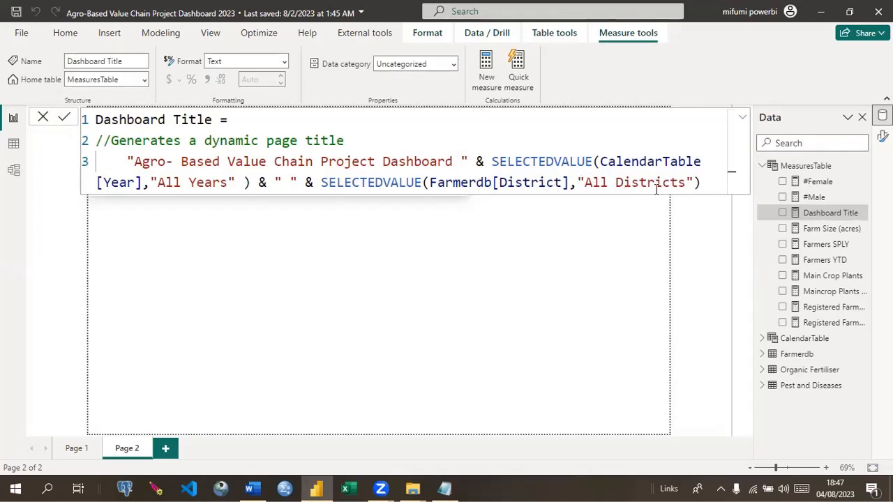
# Step: Limit the district SELECTEDVALUE's alternate result to "All" and place the function's closing parenthesis directly after it
pyautogui.click(686, 183)
pyautogui.press('BackSpace')
pyautogui.press('BackSpace')
pyautogui.press('BackSpace')
pyautogui.press('BackSpace')
pyautogui.press('BackSpace')
pyautogui.press('BackSpace')
pyautogui.write('tricts')
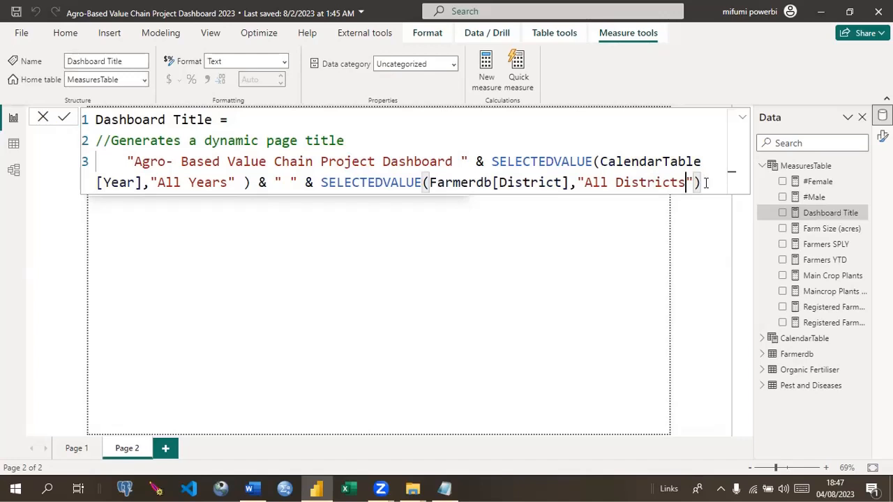
pyautogui.press('BackSpace')
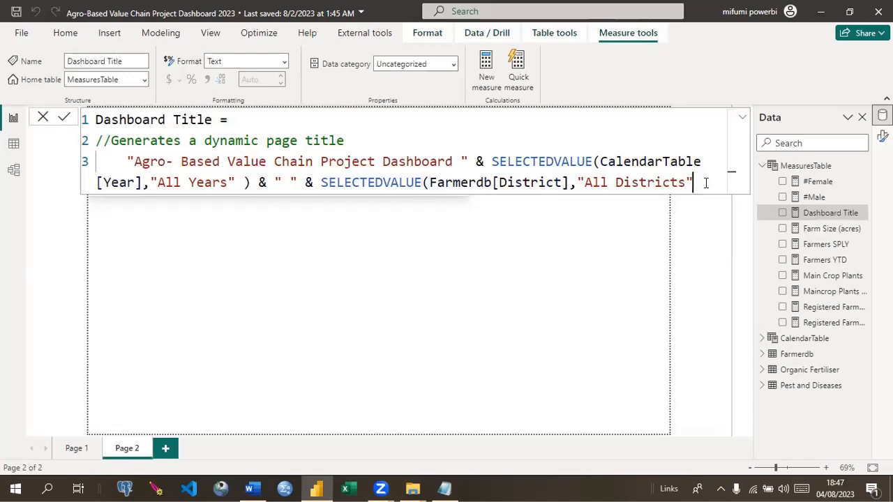
pyautogui.click(615, 182)
pyautogui.press('Left')
pyautogui.press('Left')
pyautogui.press('Right')
pyautogui.write('"')
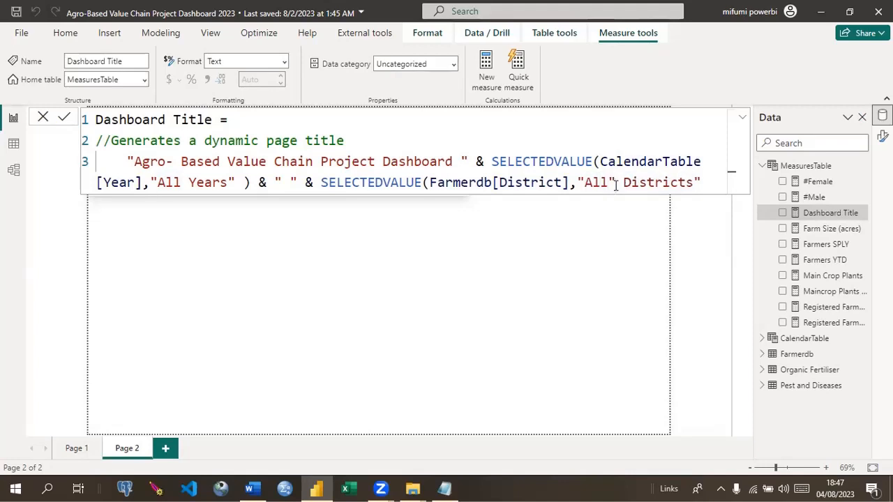
pyautogui.write(')')
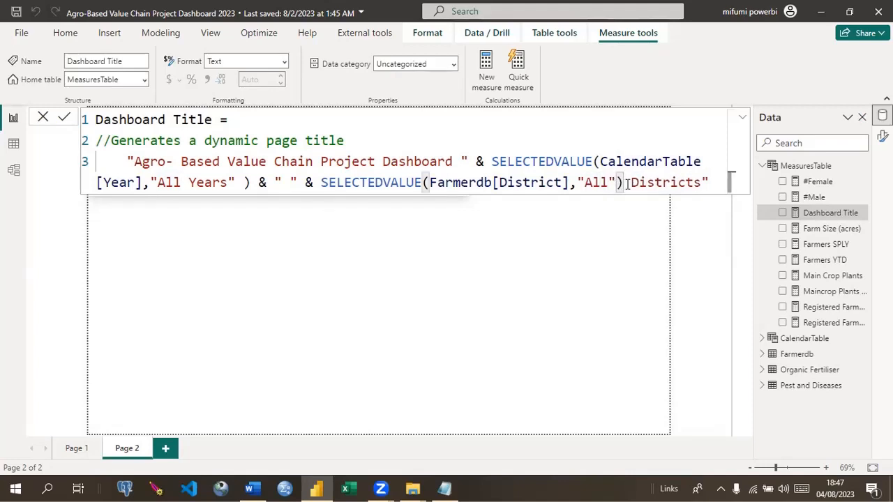
# Step: Concatenate " Districts" as a separate string after the district expression, and close the measure's formula editor
pyautogui.write(' &')
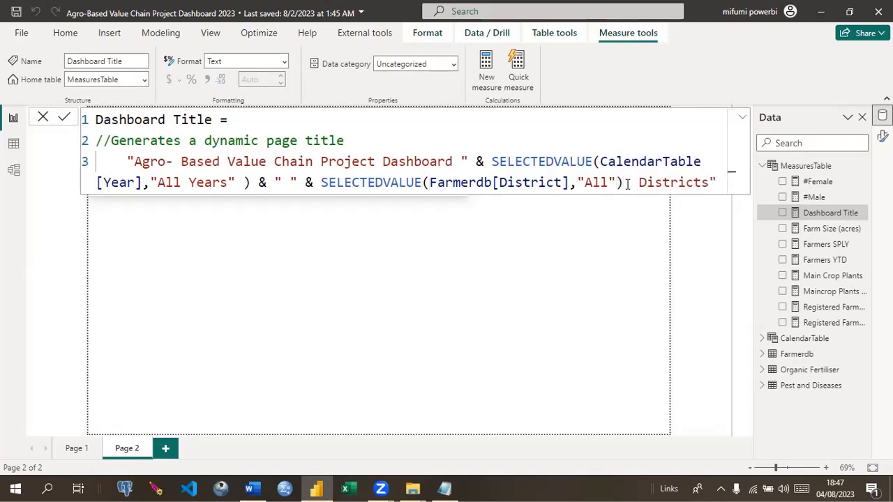
pyautogui.press('Right')
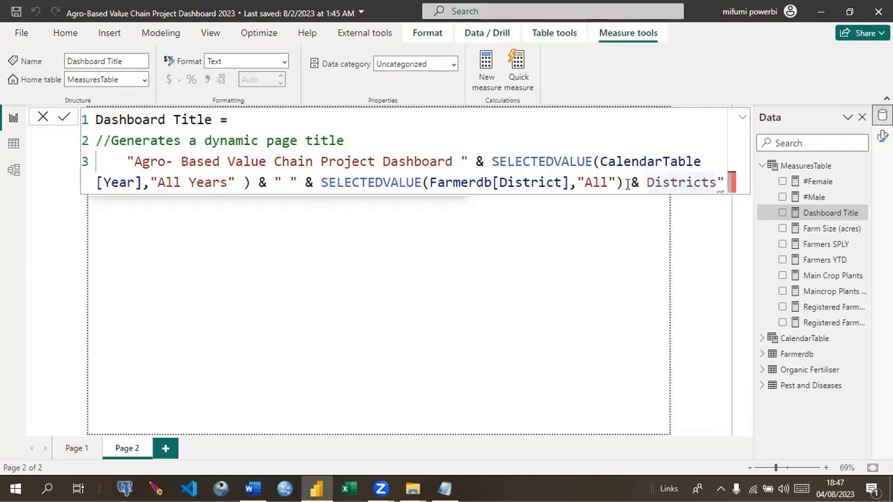
pyautogui.write('"')
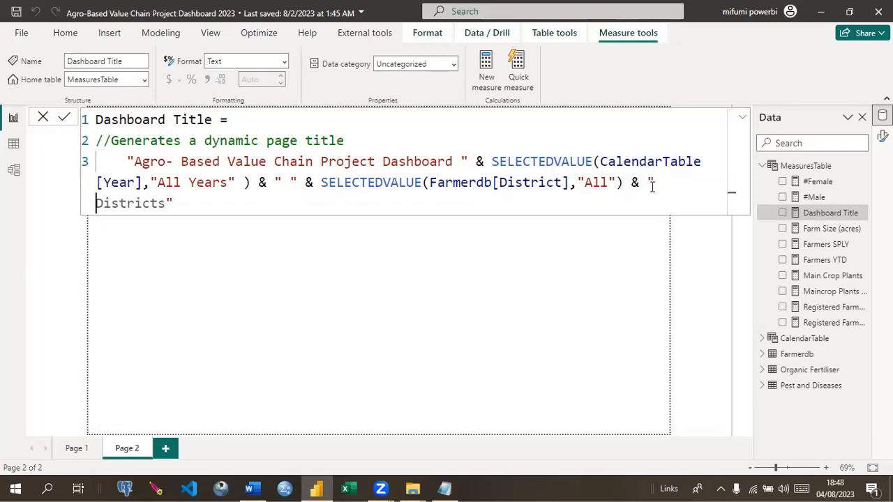
pyautogui.click(653, 184)
pyautogui.press('Right')
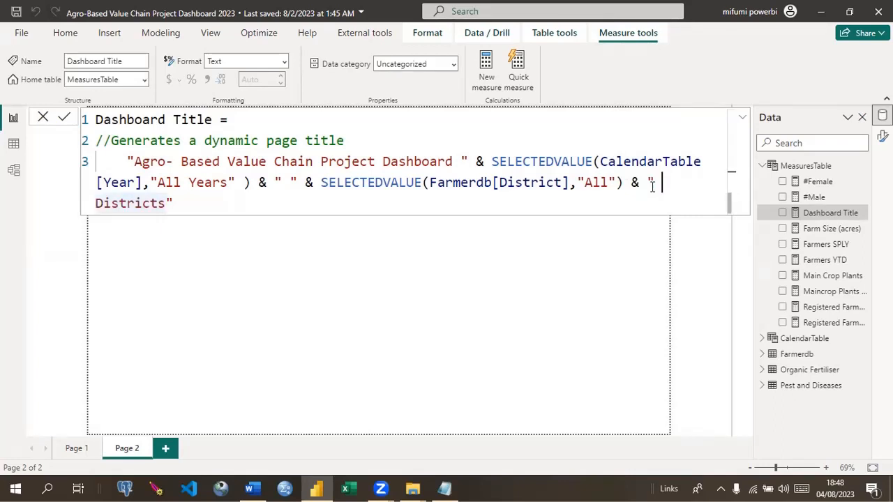
pyautogui.scroll(-1, 653, 187)
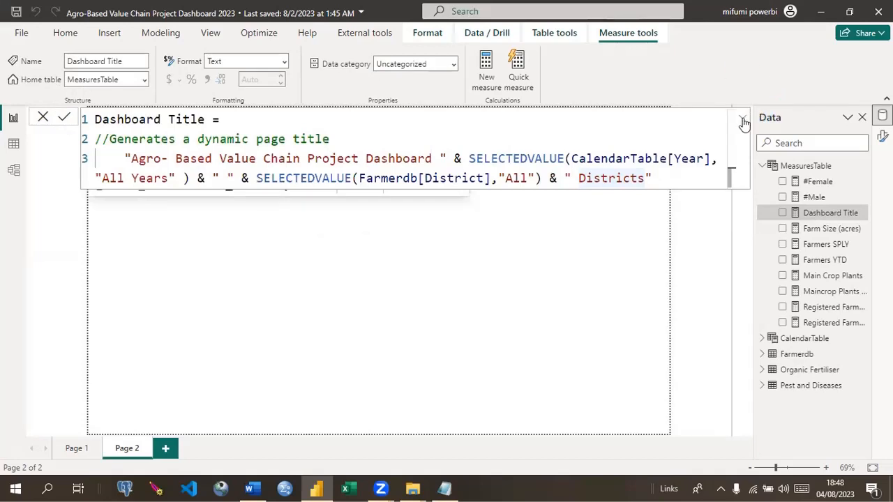
pyautogui.click(743, 122)
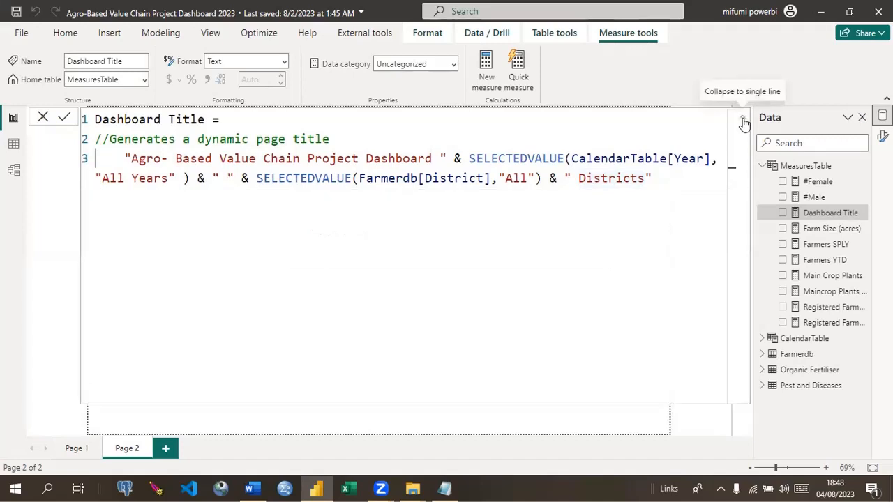
pyautogui.click(744, 121)
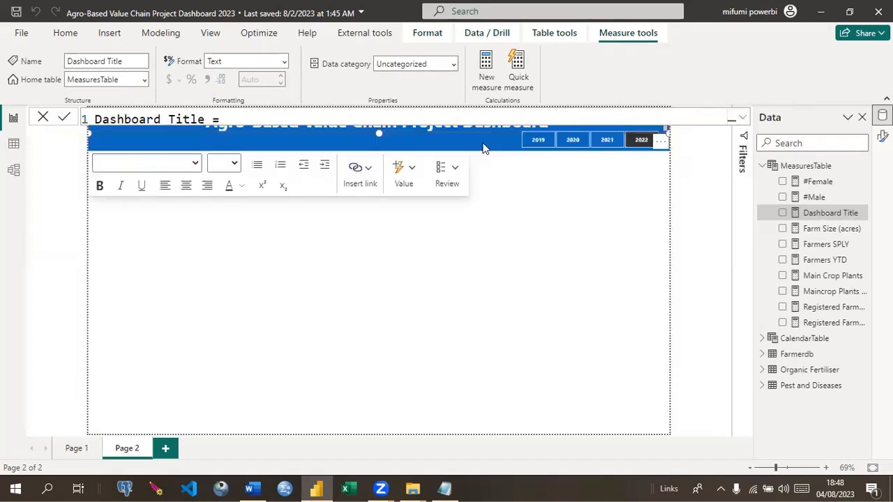
pyautogui.click(527, 223)
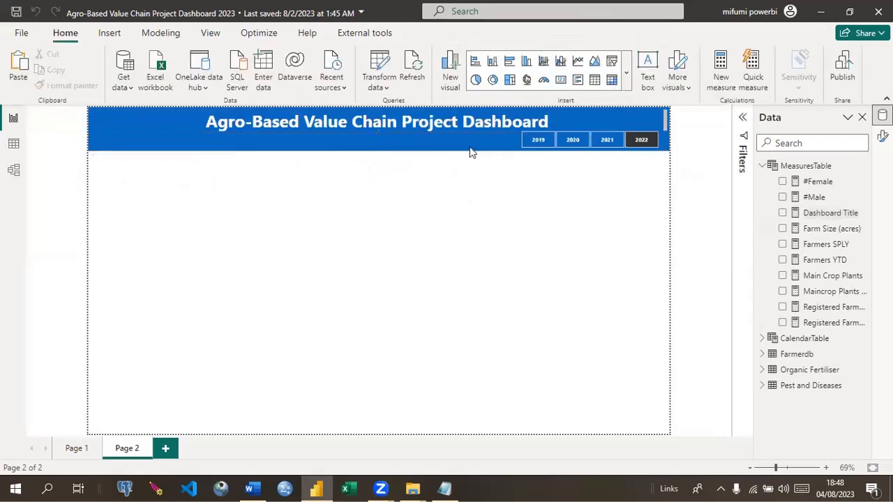
# Step: Remove the static "Agro-Based Value Chain Project Dashboard" text box from the page header
pyautogui.click(405, 121)
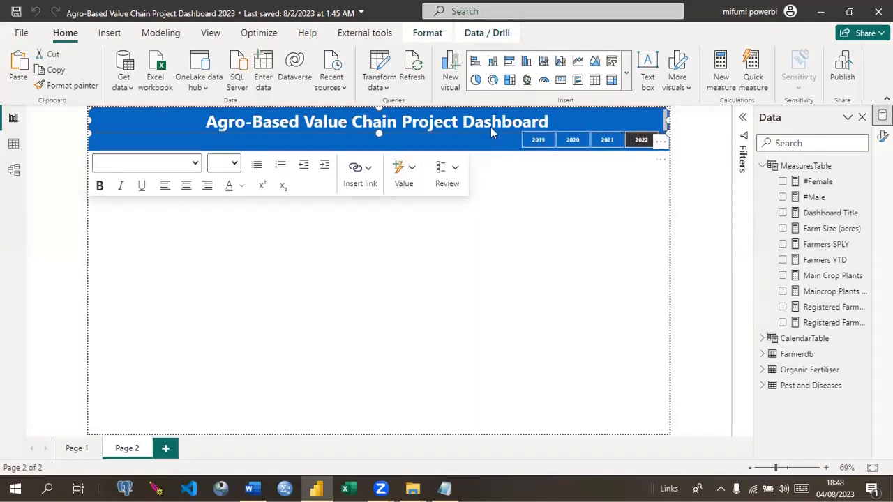
pyautogui.click(661, 144)
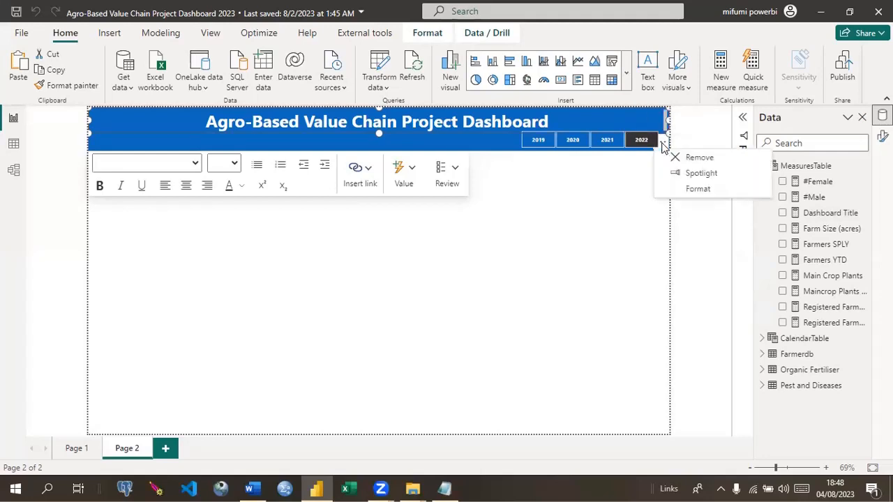
pyautogui.click(701, 159)
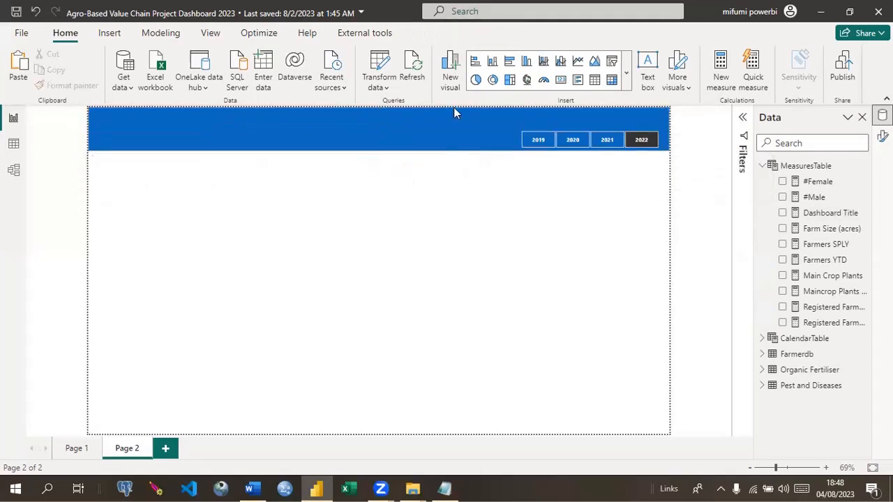
# Step: Insert a Card visual and place it as a thin full-width strip over the blue header
pyautogui.click(627, 80)
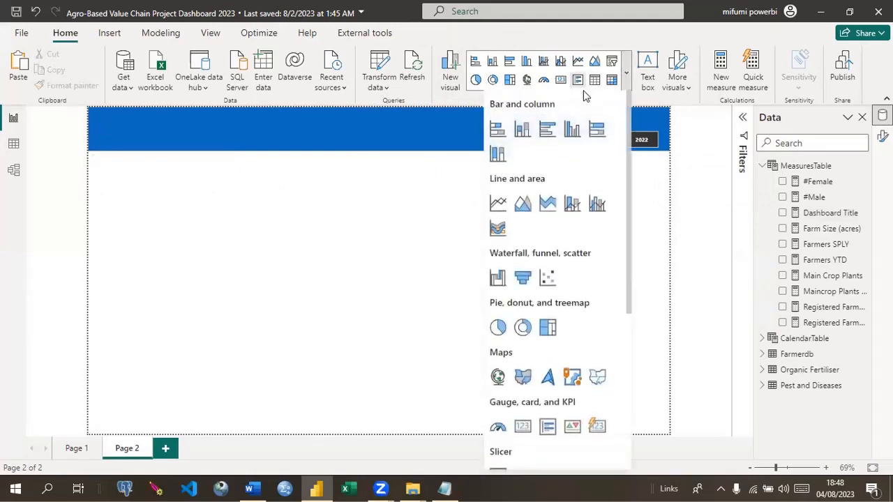
pyautogui.scroll(-3, 631, 175)
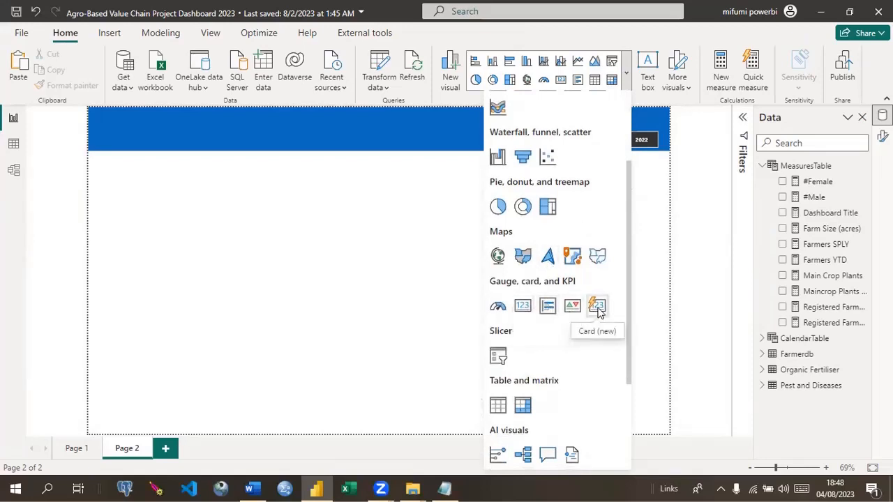
pyautogui.click(533, 305)
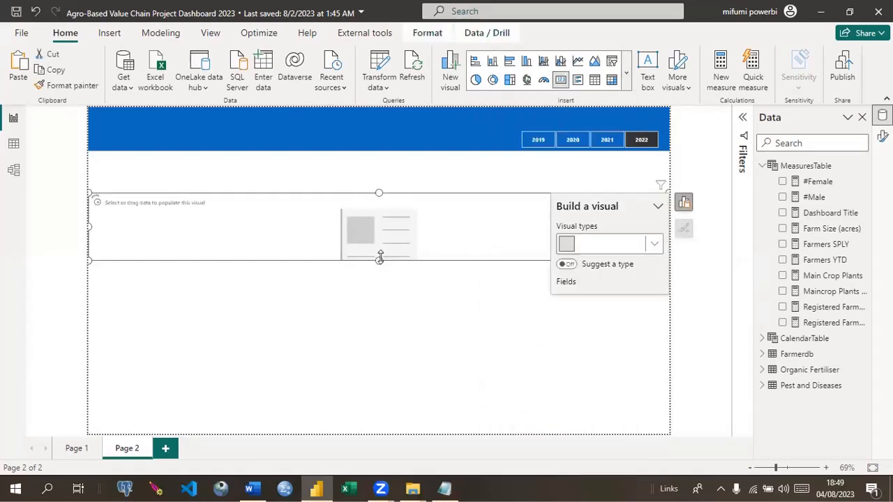
pyautogui.moveTo(380, 259); pyautogui.dragTo(354, 123)
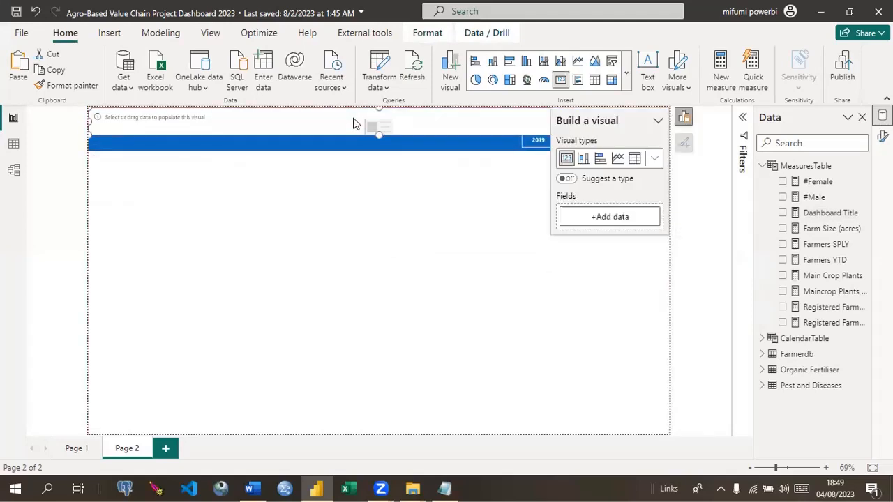
# Step: Open the field picker for the empty card over the page header
pyautogui.click(587, 219)
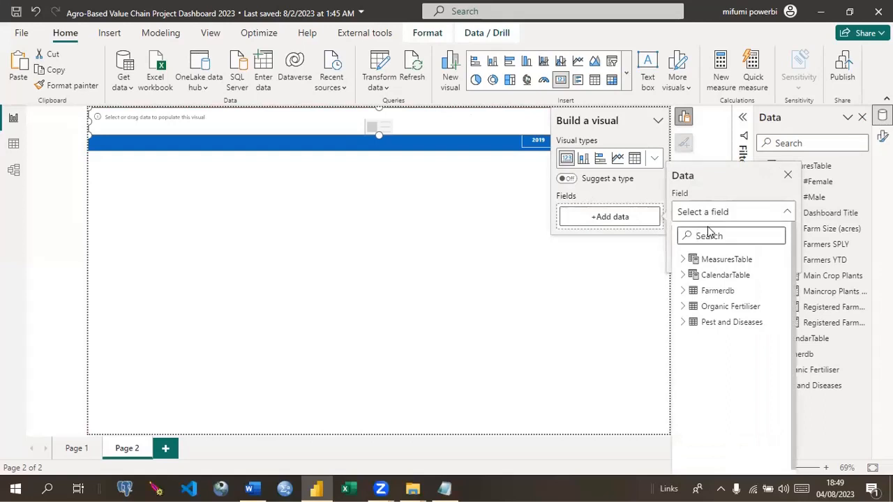
pyautogui.write('Pe')
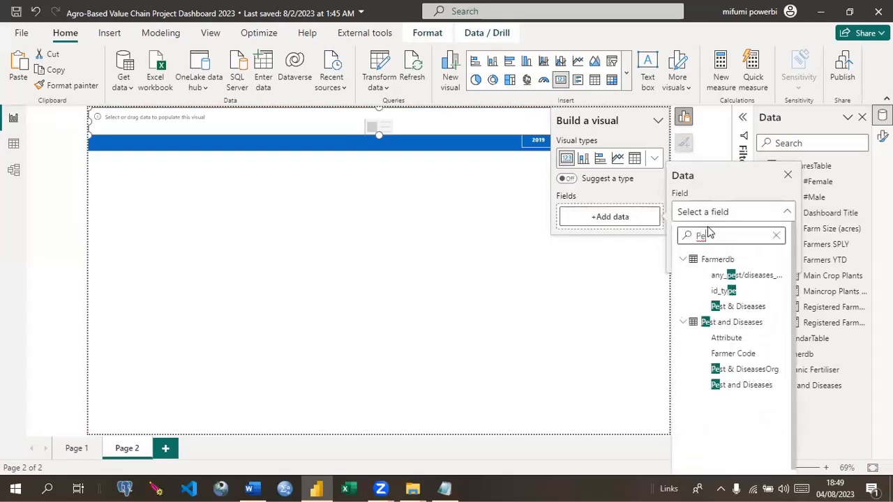
pyautogui.press('BackSpace')
pyautogui.write('ag')
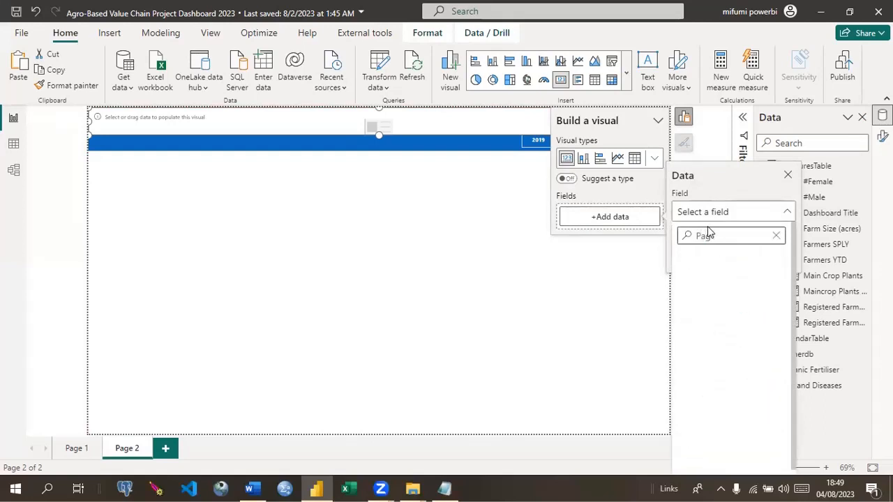
pyautogui.press('BackSpace')
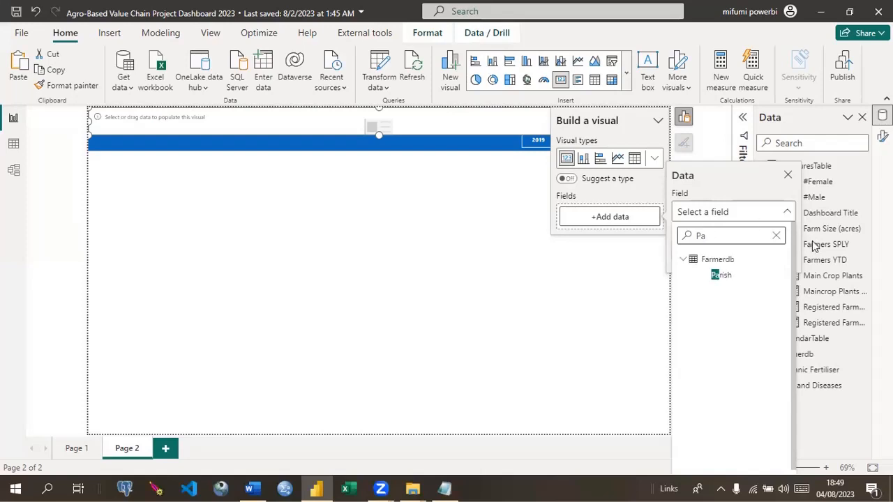
pyautogui.press('BackSpace')
pyautogui.press('BackSpace')
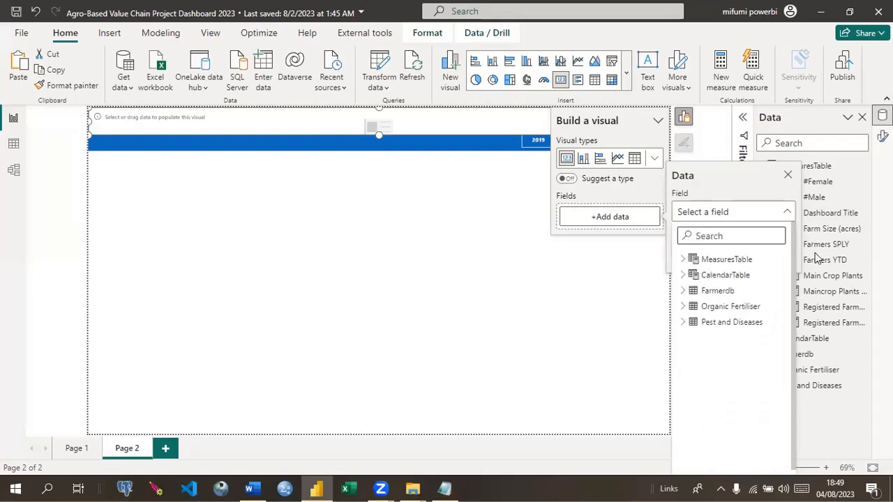
# Step: Add the Dashboard Title measure from MeasuresTable to the header card
pyautogui.click(684, 259)
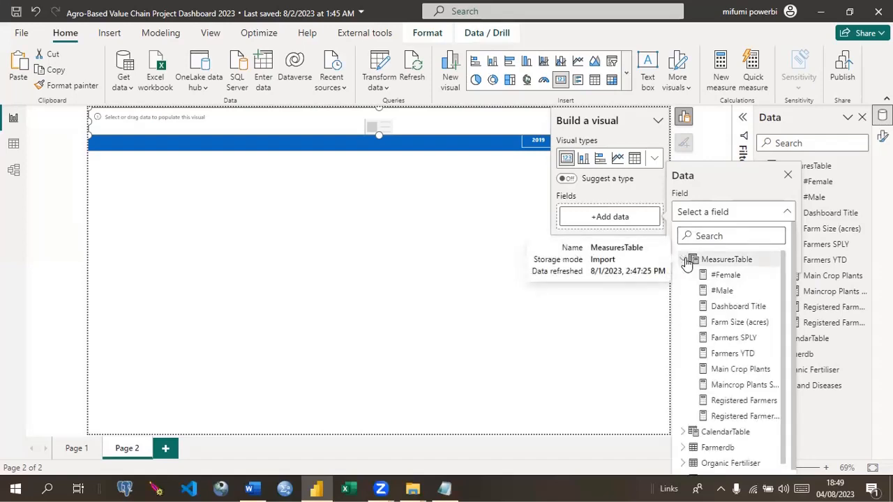
pyautogui.click(725, 307)
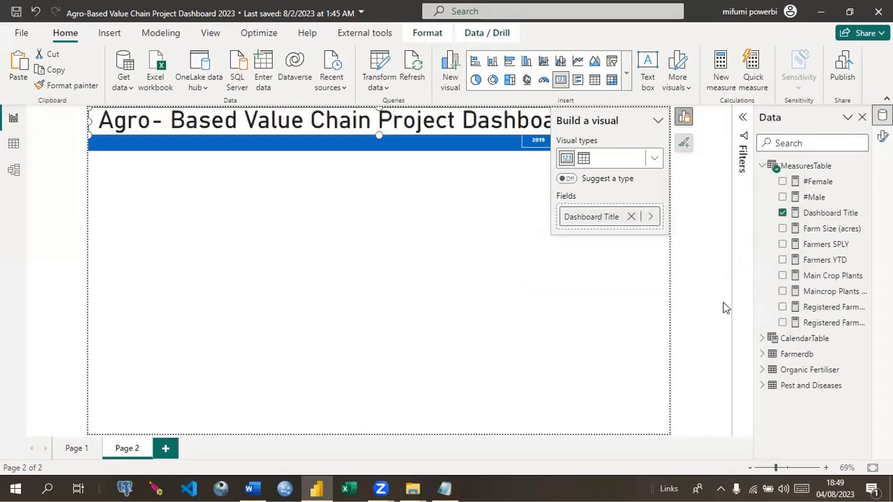
pyautogui.click(485, 226)
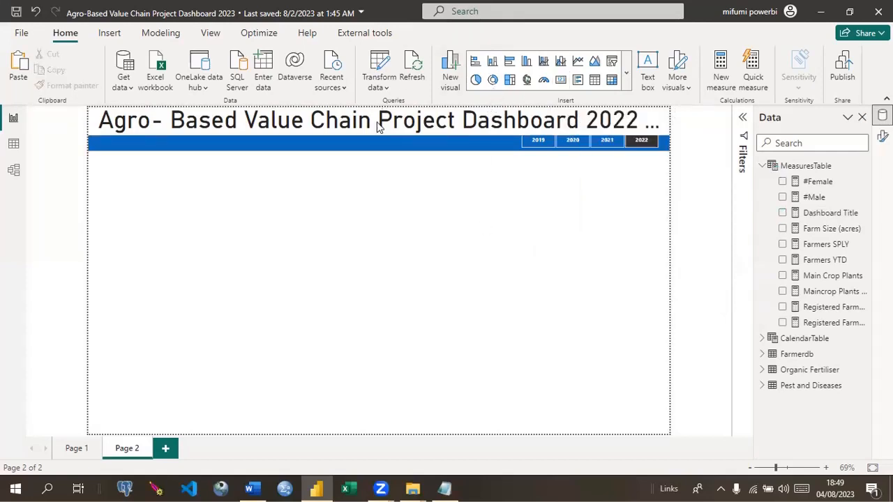
# Step: Hide the category label of the dashboard title card
pyautogui.click(471, 124)
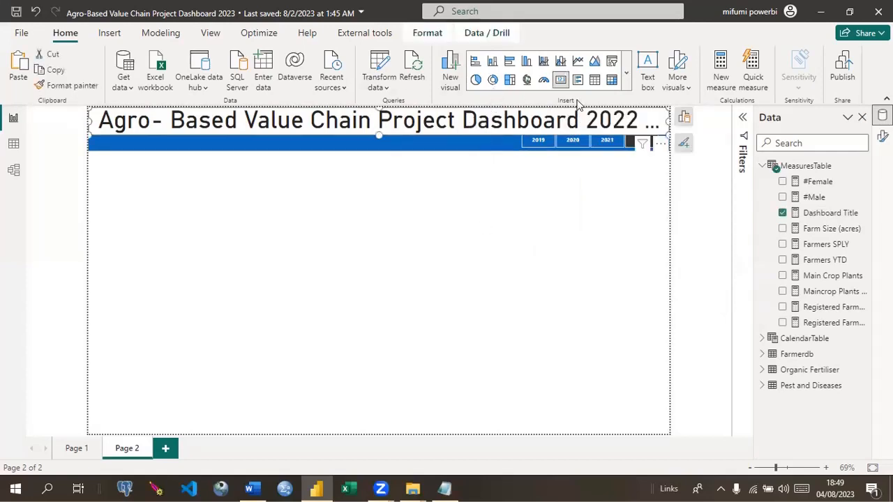
pyautogui.click(683, 147)
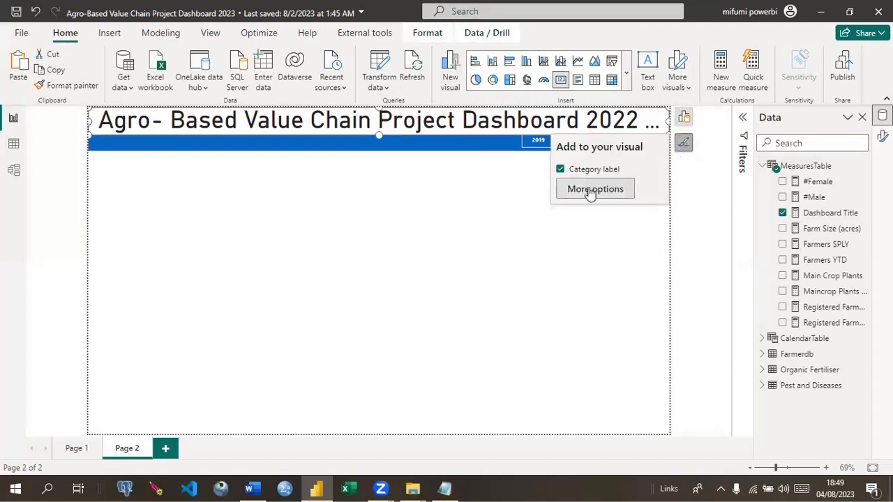
pyautogui.click(559, 170)
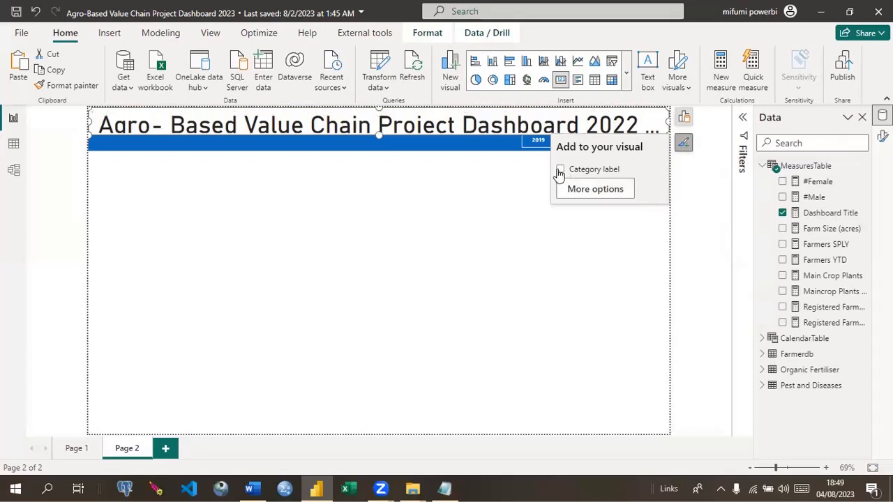
# Step: Turn off the title card's background and make the card slightly taller over the blue header
pyautogui.click(585, 190)
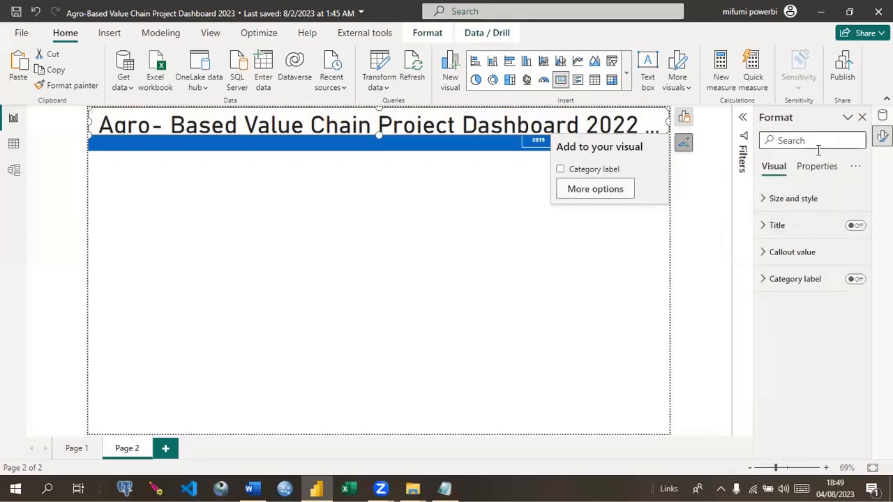
pyautogui.click(762, 199)
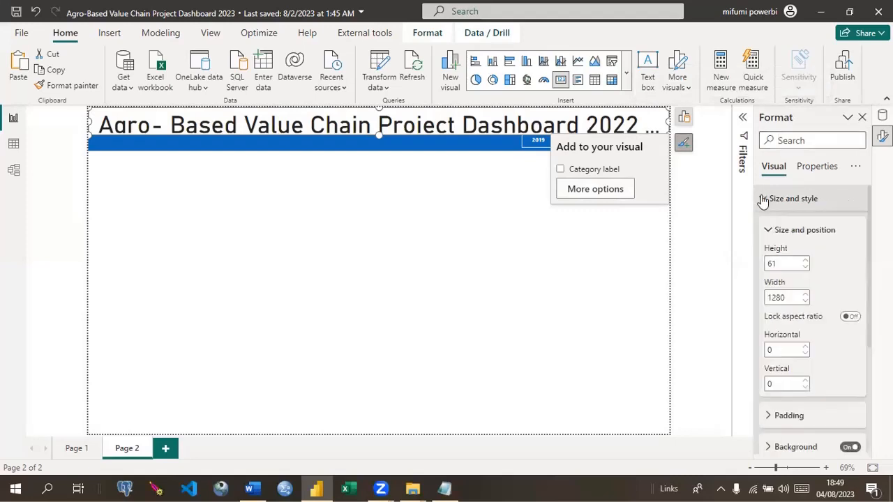
pyautogui.click(850, 448)
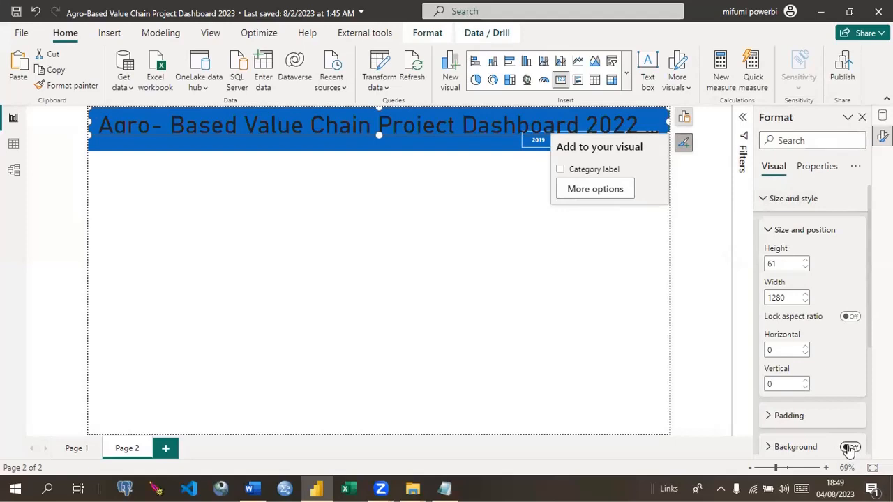
pyautogui.scroll(-2, 813, 321)
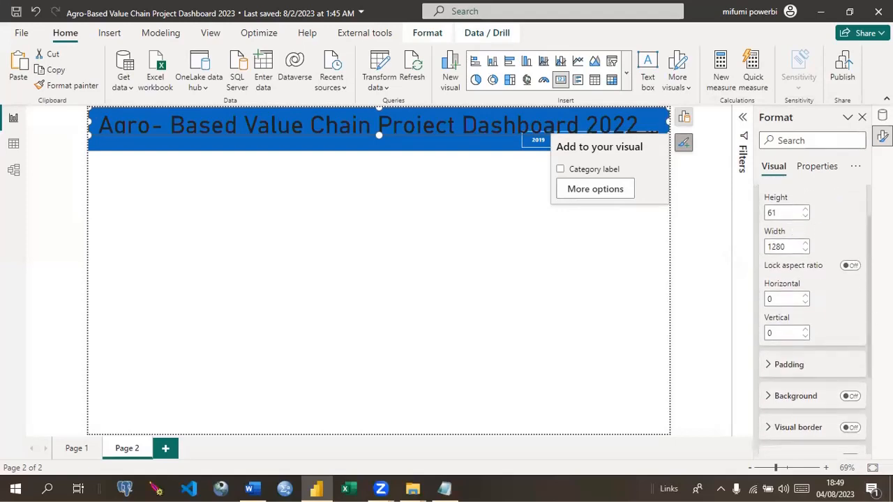
pyautogui.scroll(2, 870, 255)
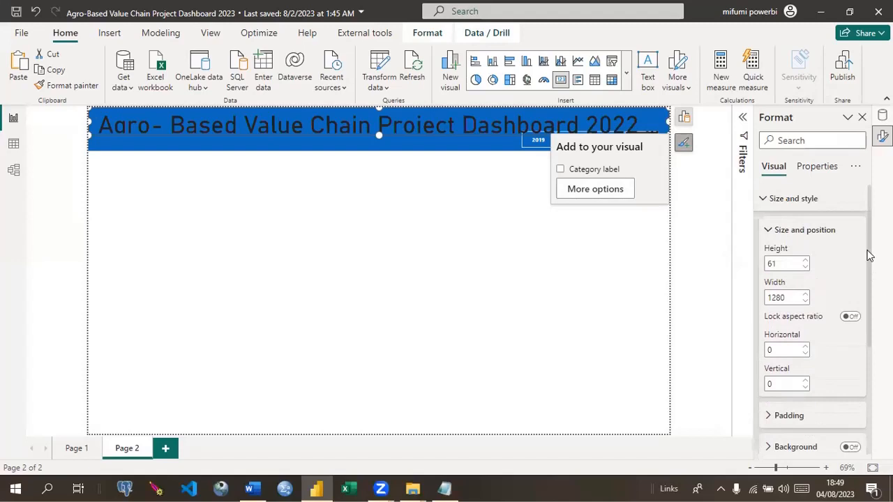
pyautogui.click(763, 201)
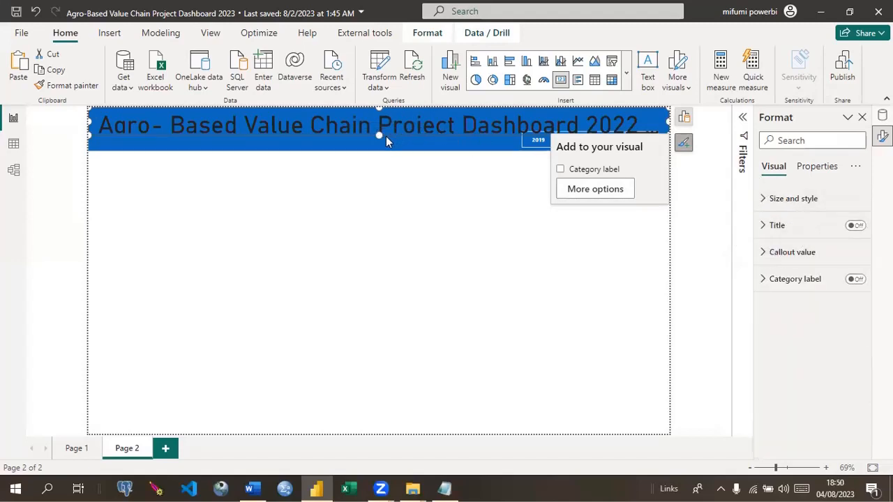
pyautogui.moveTo(378, 138)
pyautogui.mouseDown()
pyautogui.moveTo(381, 147)
pyautogui.moveTo(379, 139)
pyautogui.mouseUp()
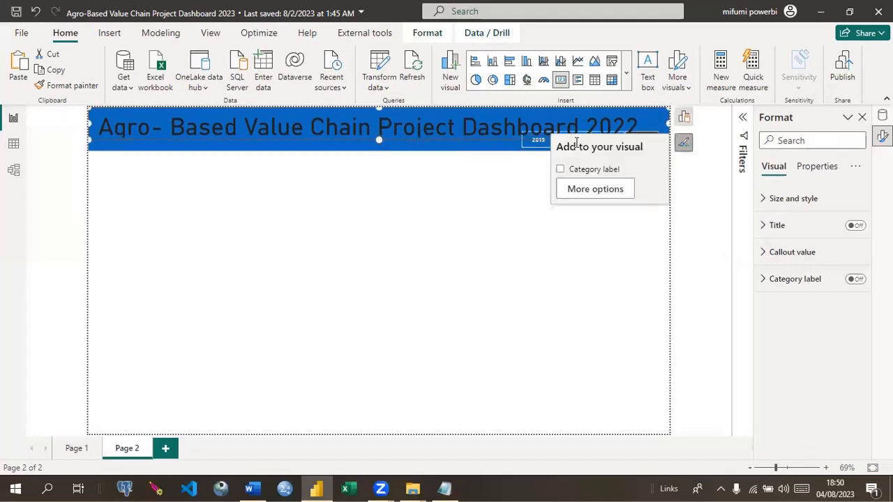
# Step: Set the title card's callout value font to Segoe UI at size 26
pyautogui.click(768, 255)
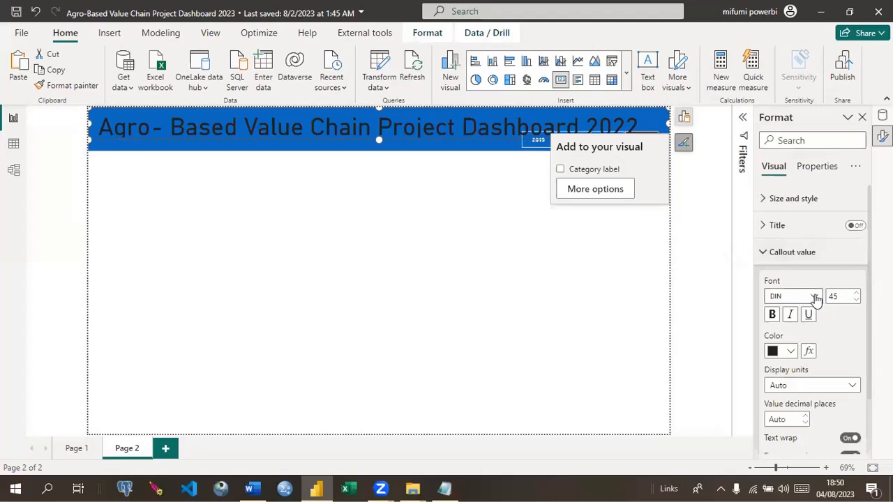
pyautogui.click(813, 299)
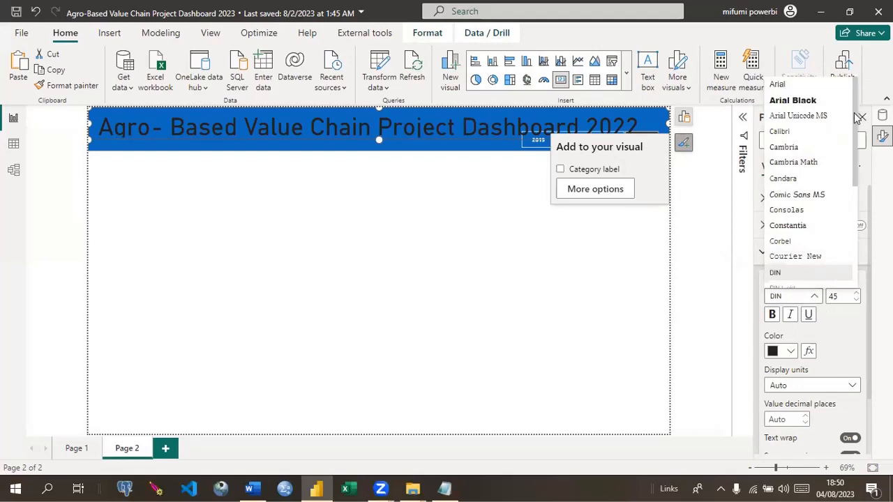
pyautogui.moveTo(858, 120); pyautogui.dragTo(851, 246)
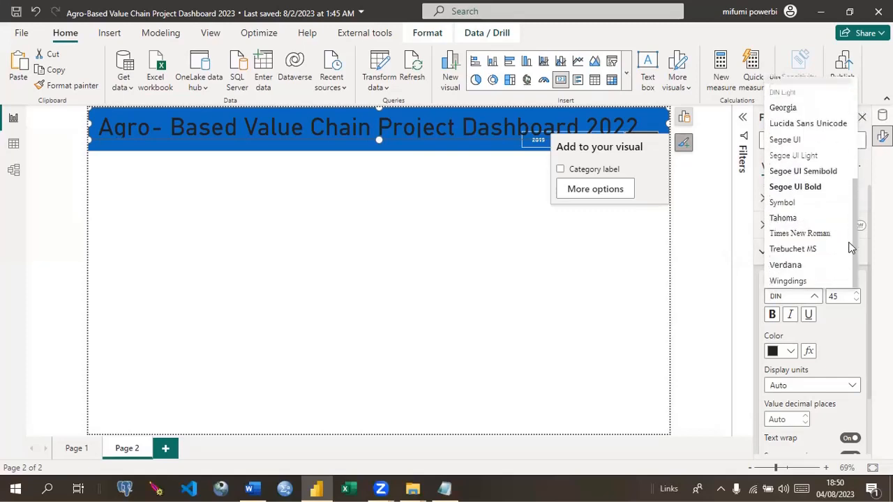
pyautogui.click(791, 141)
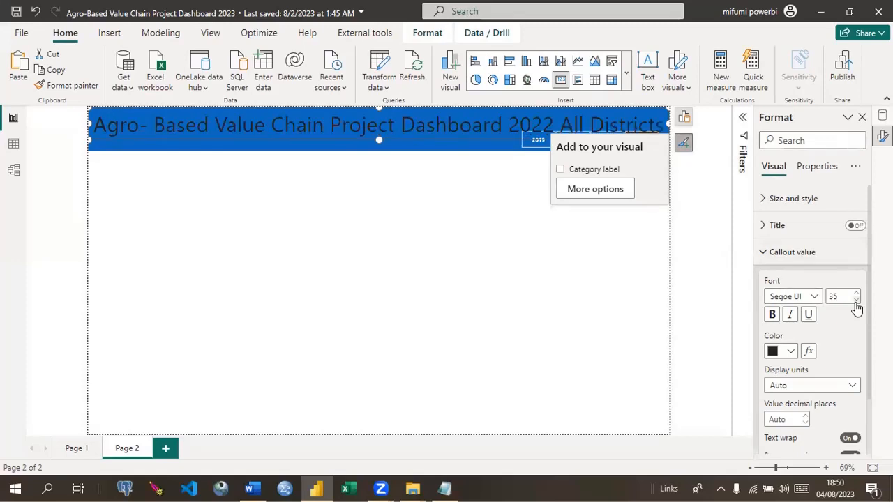
pyautogui.click(856, 301)
pyautogui.click(857, 301)
pyautogui.click(857, 301)
pyautogui.click(857, 301)
pyautogui.click(856, 301)
pyautogui.click(856, 301)
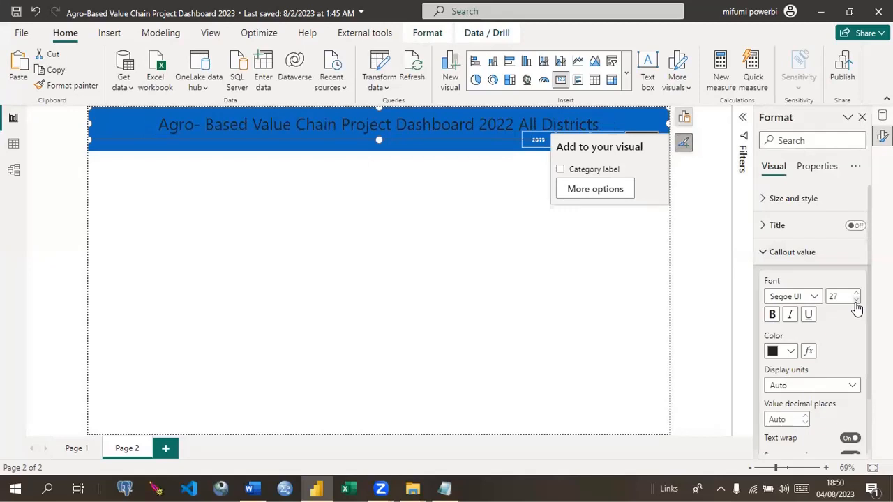
pyautogui.click(856, 301)
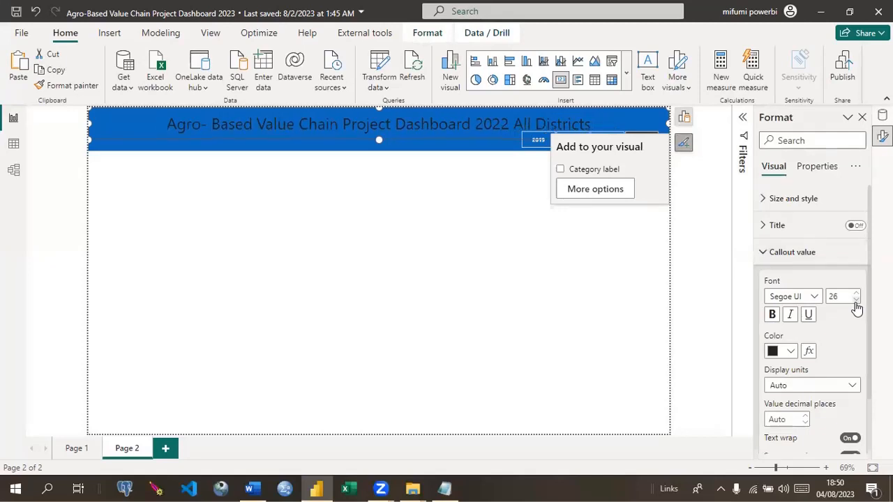
# Step: Make the title card's callout value bold and colour it white
pyautogui.click(773, 321)
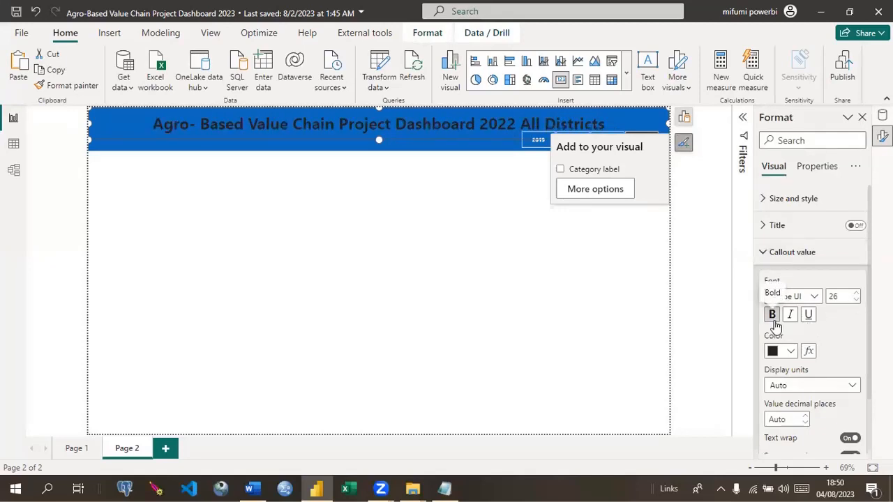
pyautogui.click(792, 352)
pyautogui.click(733, 296)
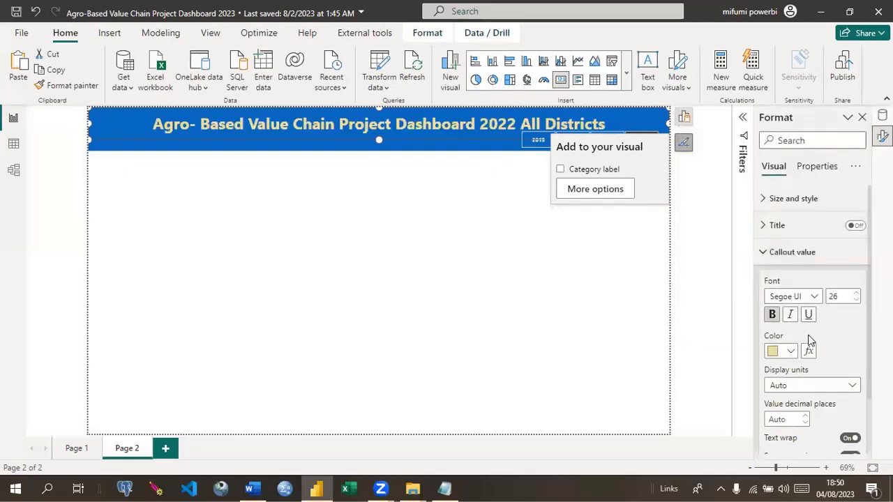
pyautogui.click(792, 352)
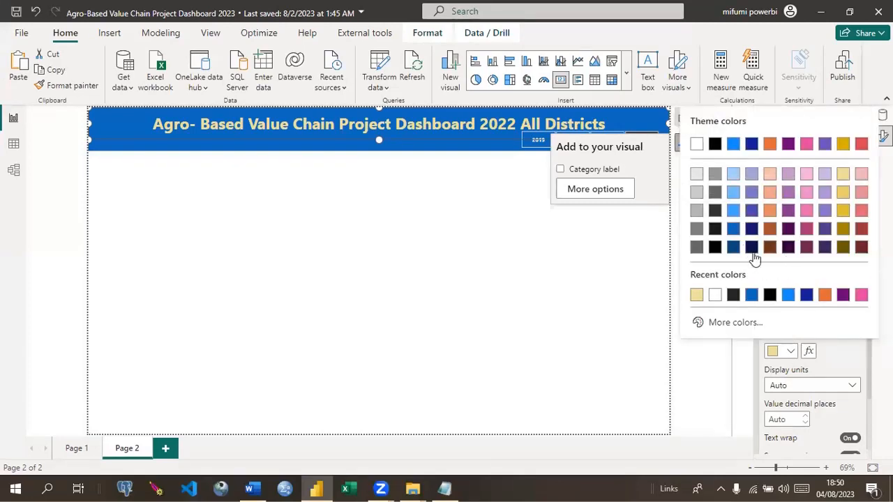
pyautogui.click(716, 296)
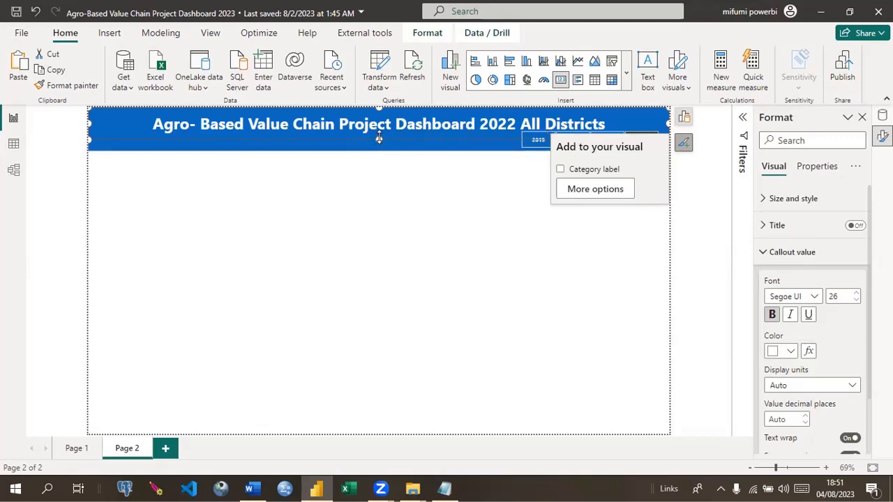
# Step: Reduce the title card's height so it ends just above the year slicer buttons
pyautogui.moveTo(379, 138); pyautogui.dragTo(380, 128)
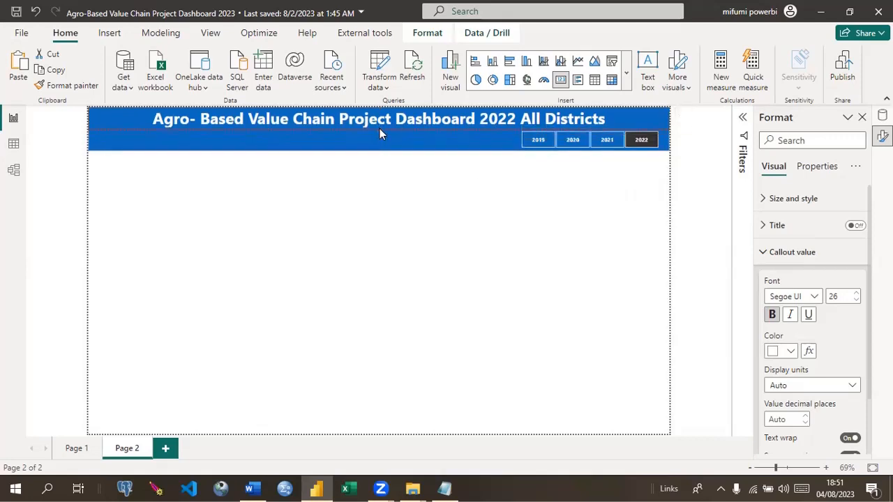
pyautogui.click(417, 187)
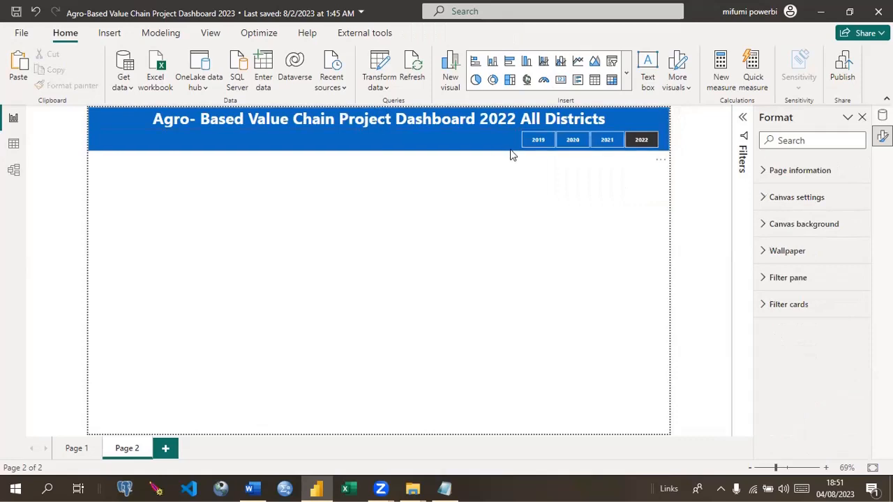
# Step: Test the dynamic title by selecting 2020, 2021 and 2022 in turn in the year slicer
pyautogui.click(572, 150)
pyautogui.click(572, 143)
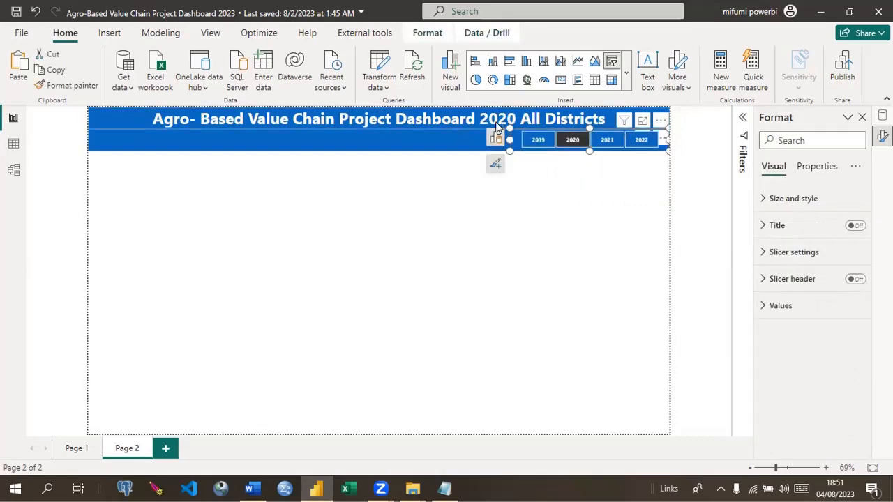
pyautogui.click(605, 142)
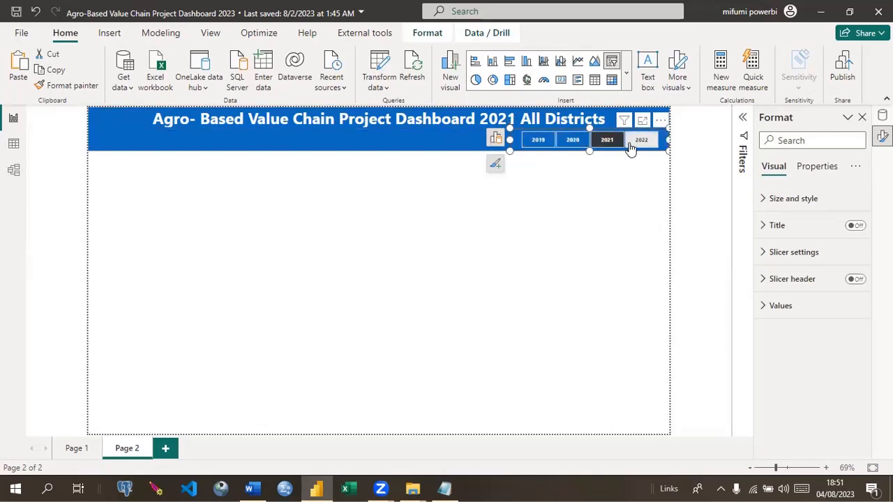
pyautogui.click(639, 141)
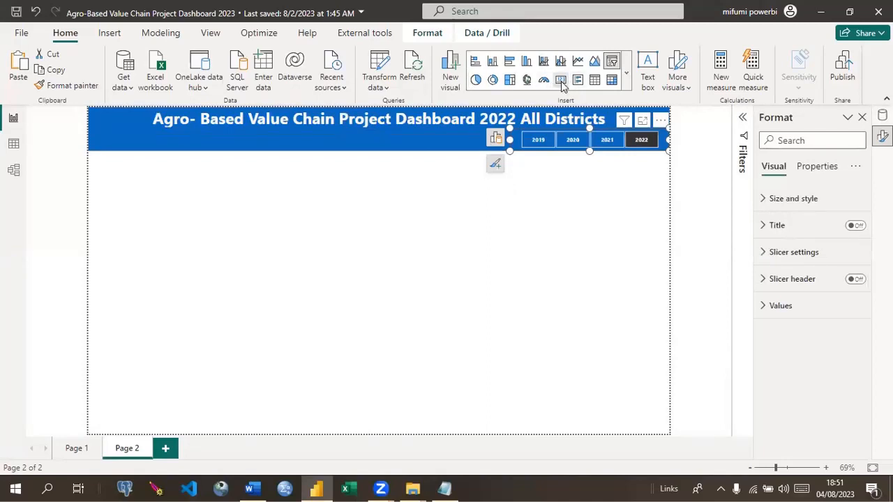
# Step: Insert a new Slicer visual in the empty page area below the blue header
pyautogui.click(612, 63)
pyautogui.click(565, 218)
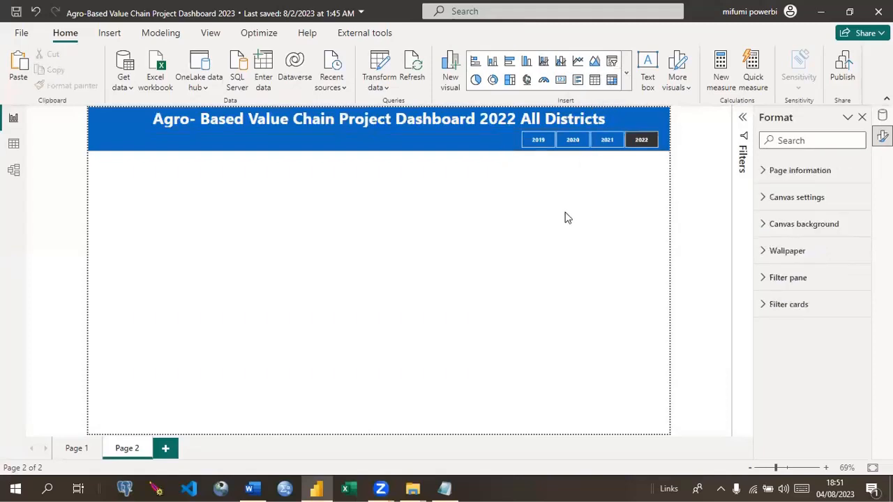
pyautogui.click(612, 63)
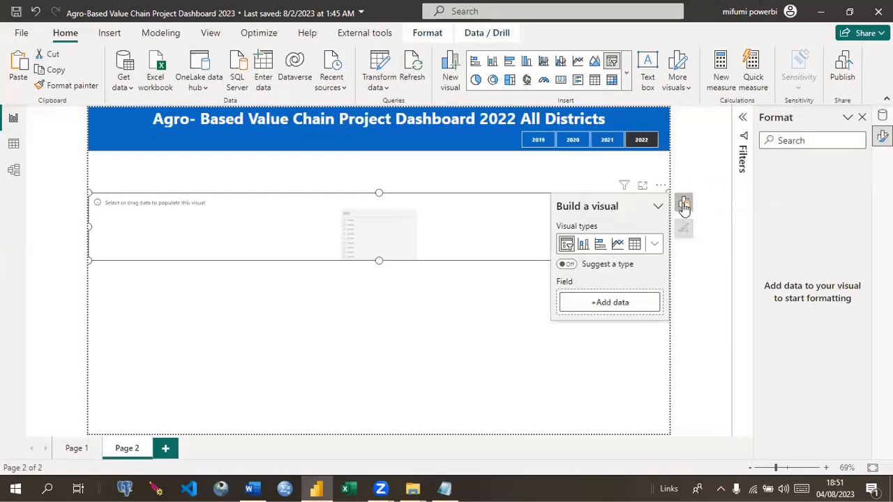
# Step: Add the District field from the Farmerdb table to the empty slicer
pyautogui.click(607, 308)
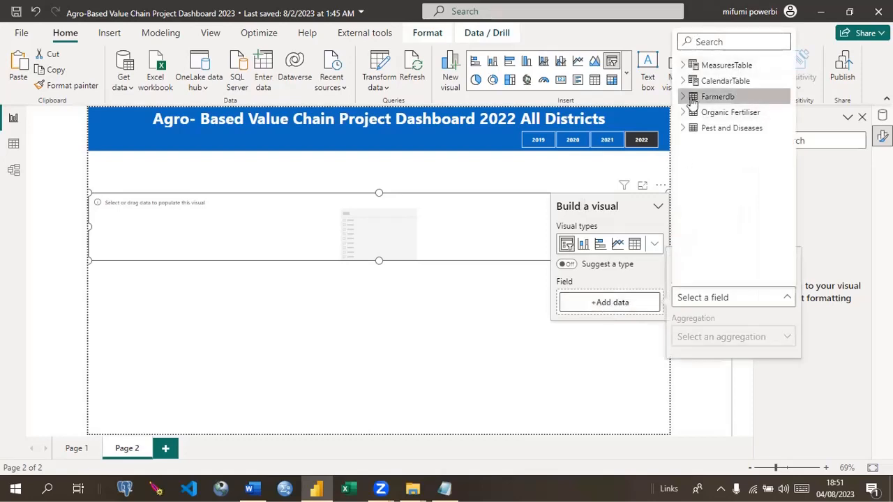
pyautogui.click(708, 42)
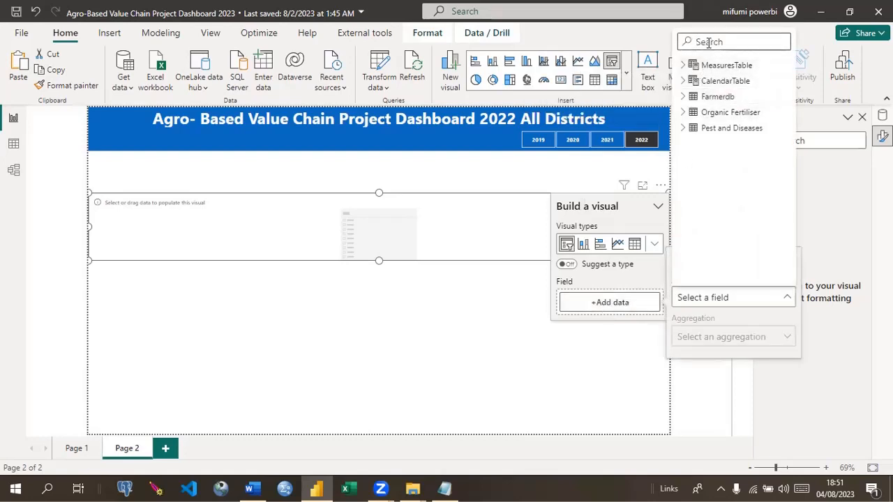
pyautogui.write('distr')
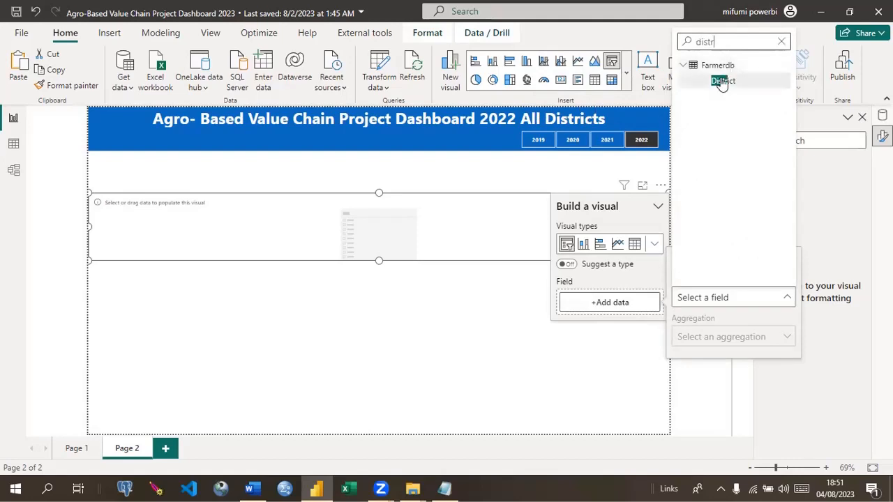
pyautogui.click(722, 81)
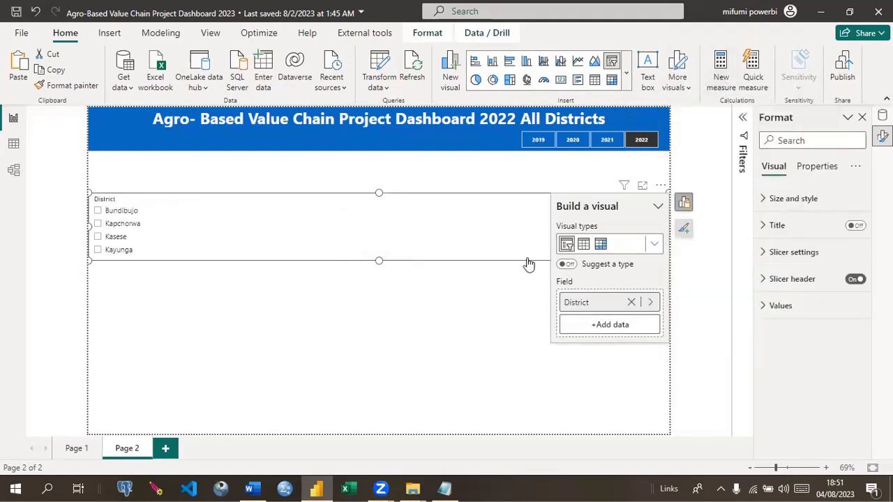
pyautogui.click(479, 352)
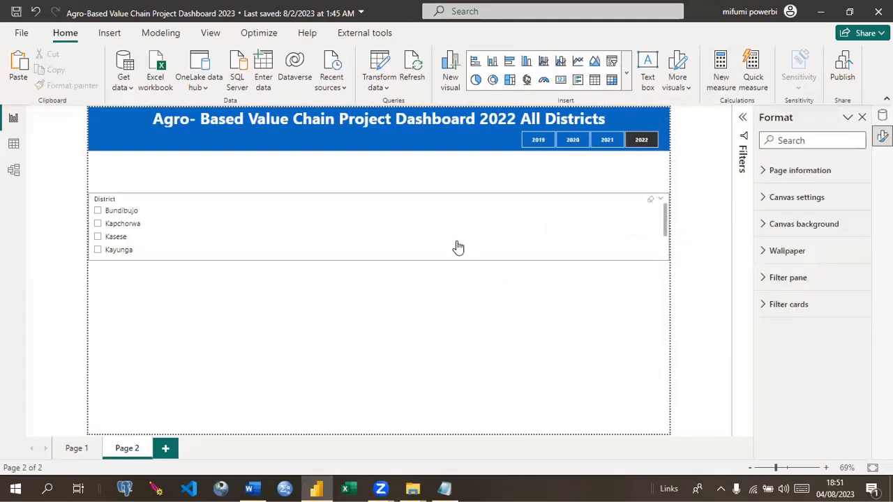
# Step: Narrow the District slicer to a small box and clear its Kasese selection
pyautogui.click(657, 233)
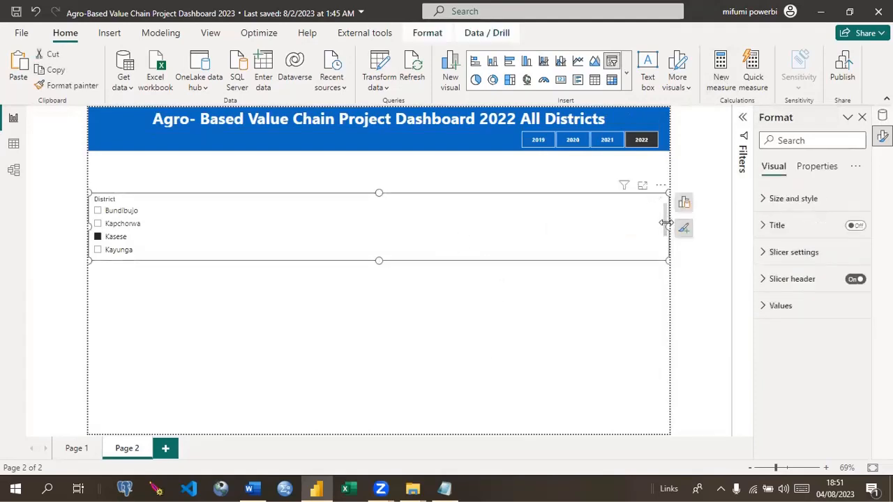
pyautogui.moveTo(669, 227); pyautogui.dragTo(176, 227)
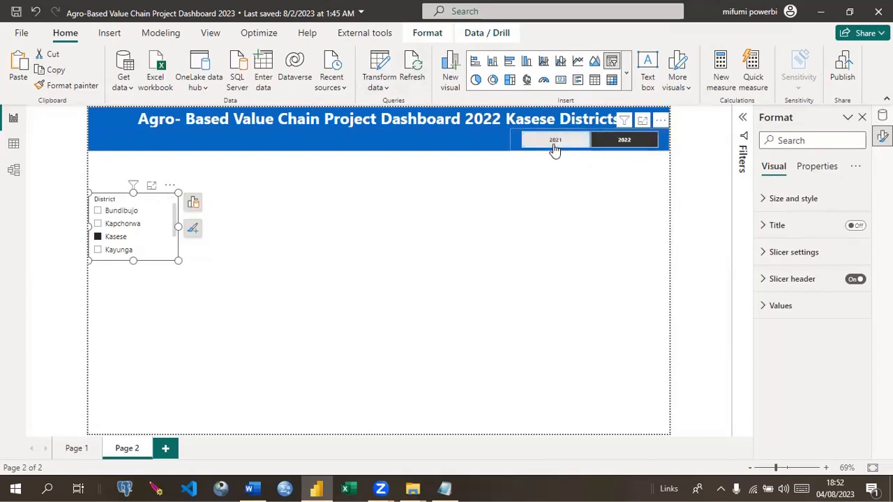
pyautogui.click(636, 144)
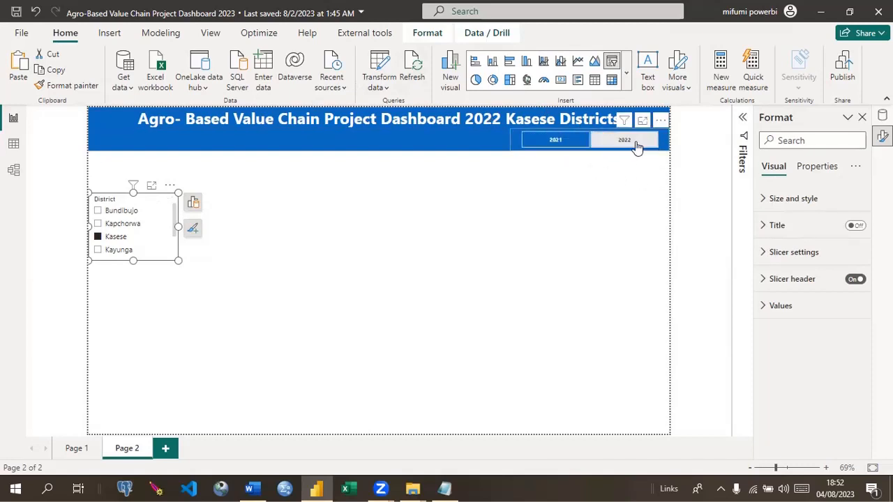
pyautogui.click(98, 238)
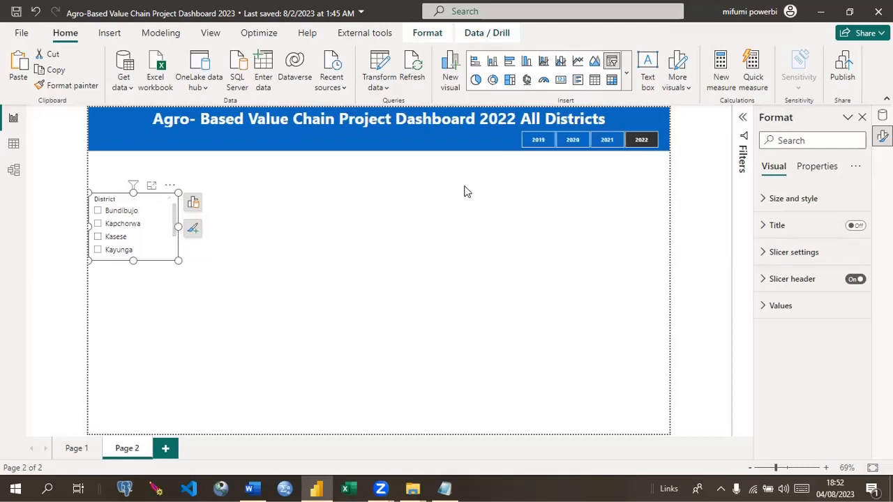
# Step: Clear the 2022 selection in the year slicer and copy that slicer's formatting onto the District slicer with the Format painter
pyautogui.click(514, 139)
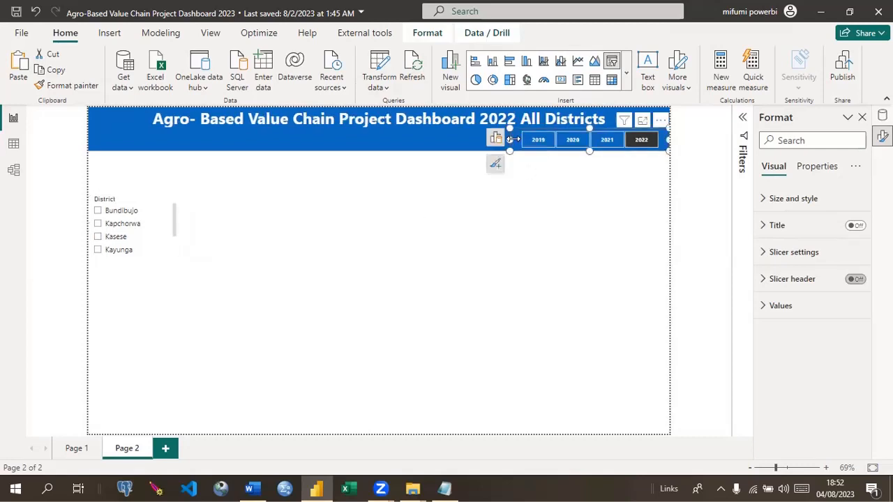
pyautogui.click(633, 143)
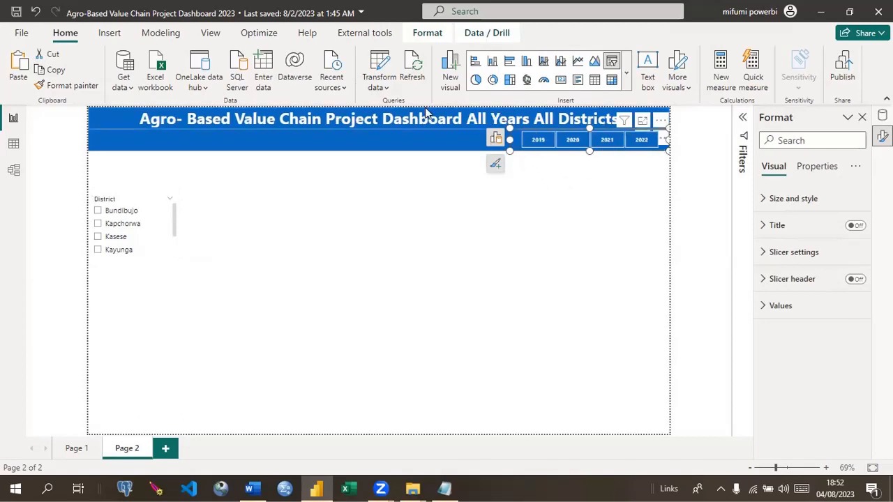
pyautogui.click(72, 85)
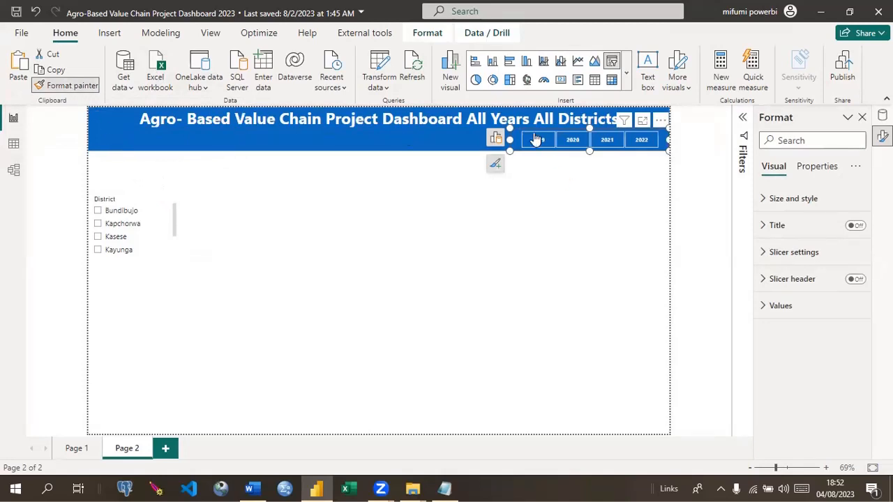
pyautogui.click(152, 229)
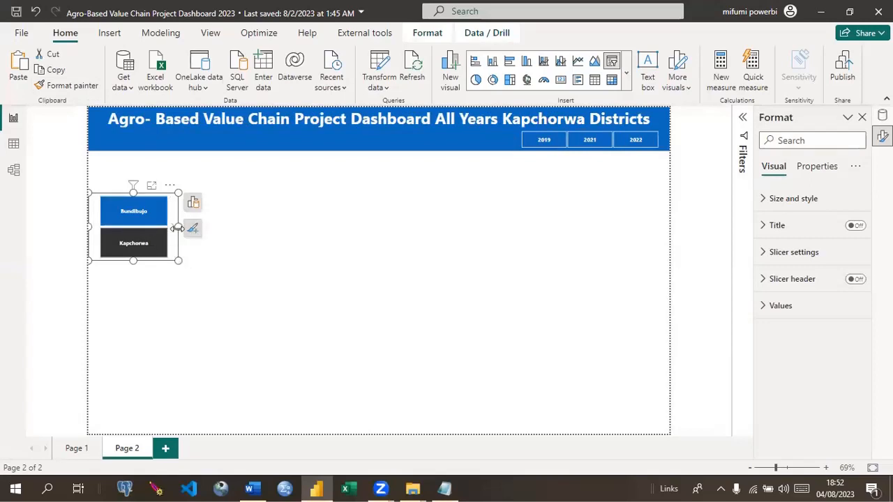
# Step: Resize the District slicer to one full-width row of buttons and place it directly below the blue header
pyautogui.moveTo(178, 229); pyautogui.dragTo(669, 192)
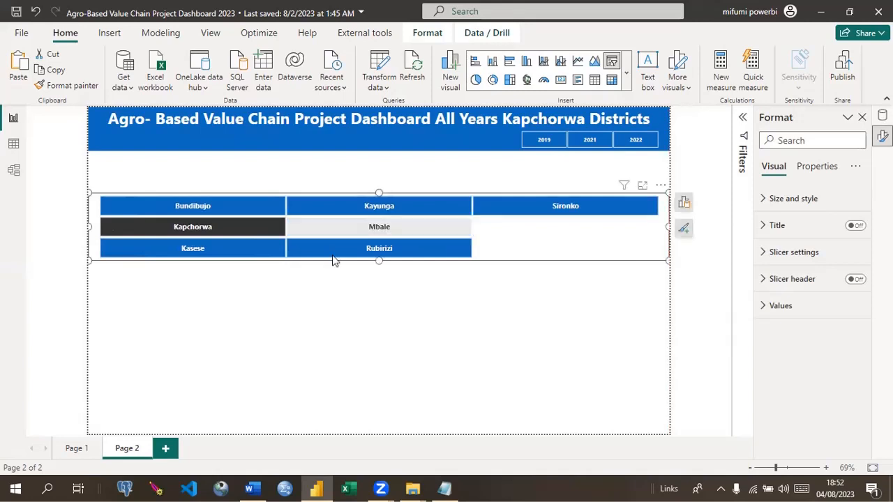
pyautogui.moveTo(379, 262); pyautogui.dragTo(379, 221)
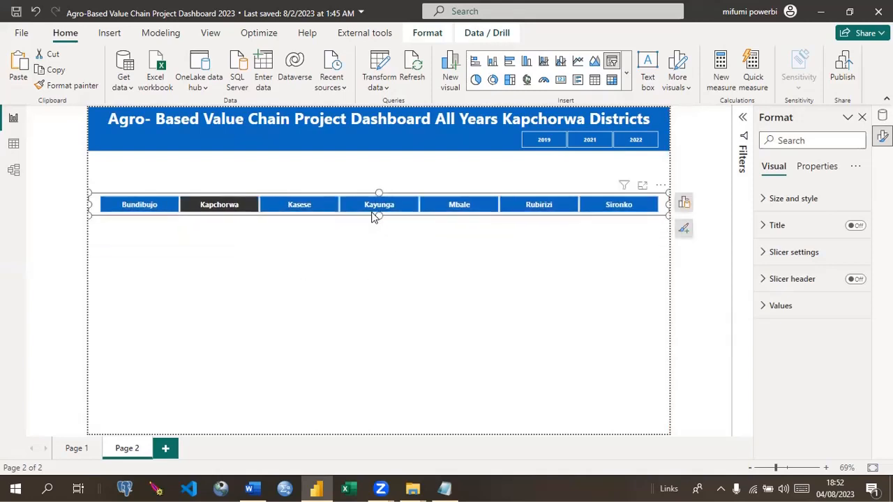
pyautogui.moveTo(358, 176); pyautogui.dragTo(361, 155)
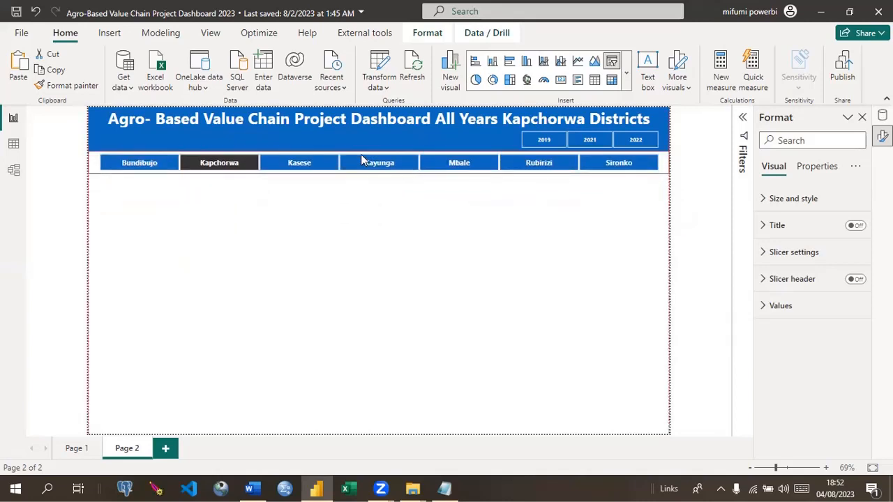
pyautogui.click(383, 233)
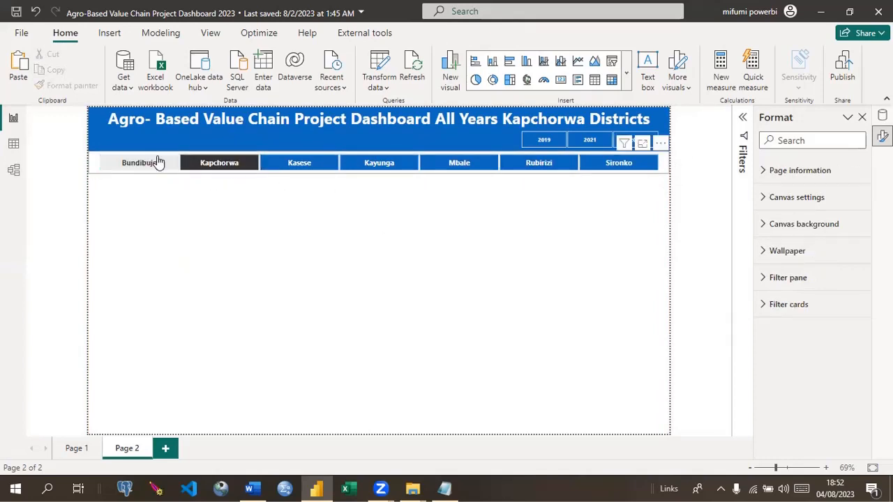
# Step: Test the dynamic title by clearing Kapchorwa, selecting Bundibujo, Kasese and the year 2021, and clearing the district again
pyautogui.click(240, 159)
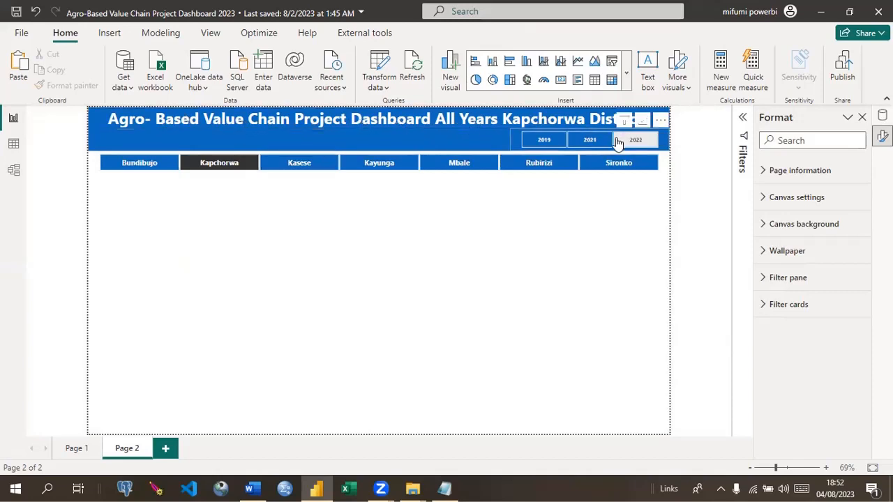
pyautogui.click(218, 168)
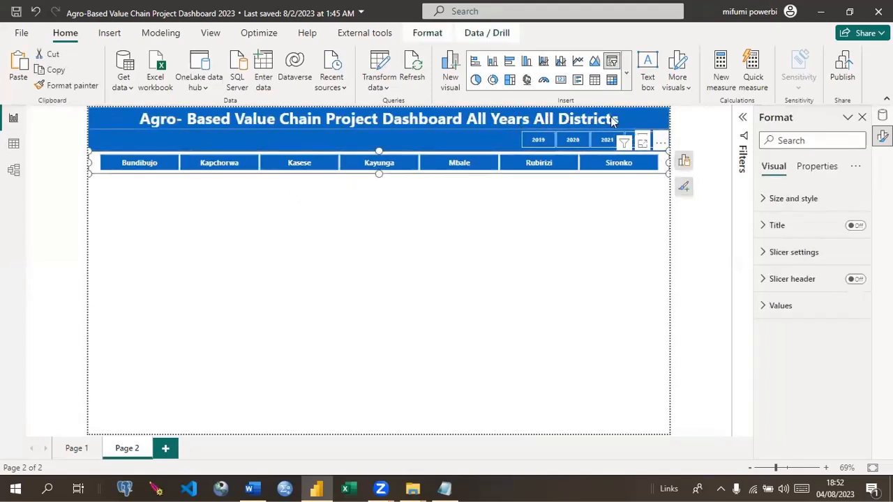
pyautogui.click(136, 166)
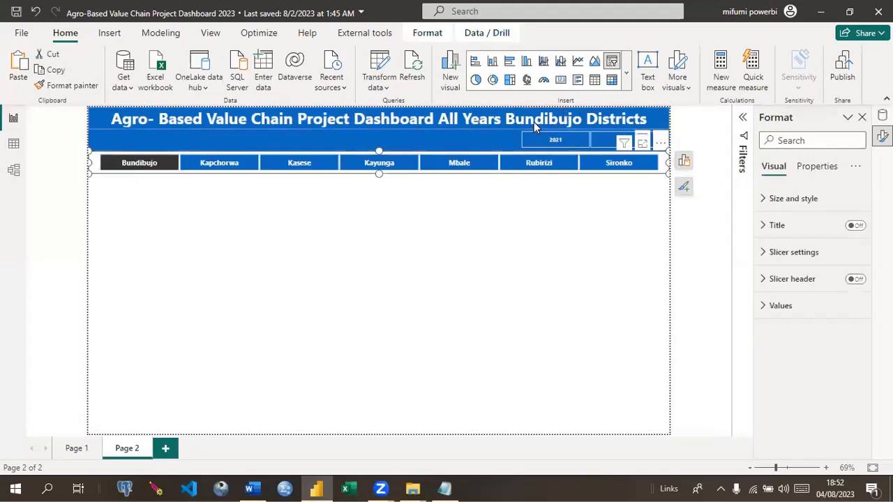
pyautogui.click(303, 173)
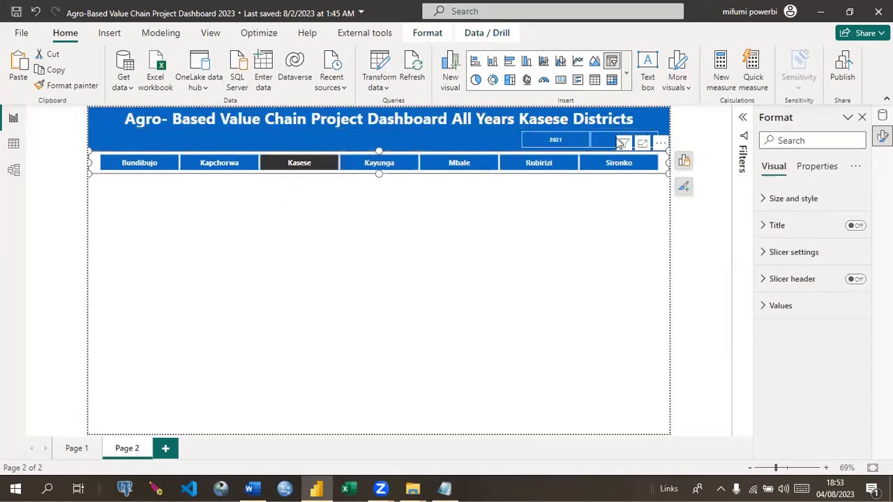
pyautogui.click(566, 140)
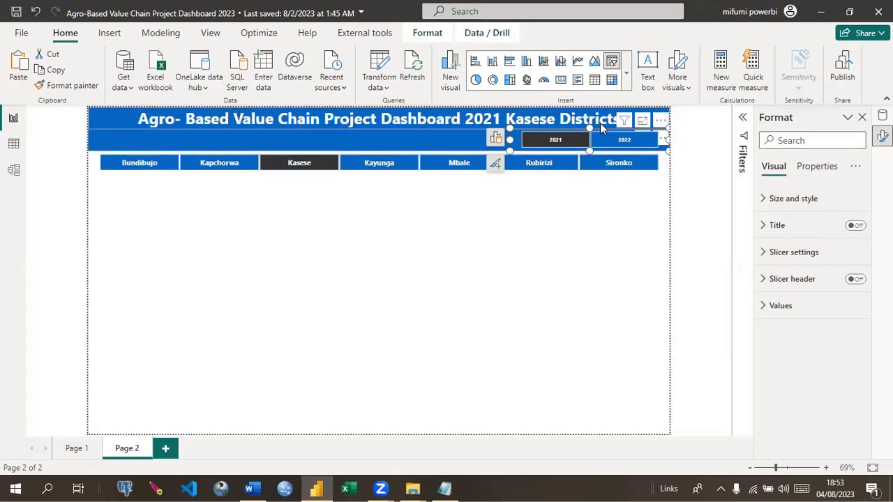
pyautogui.click(300, 168)
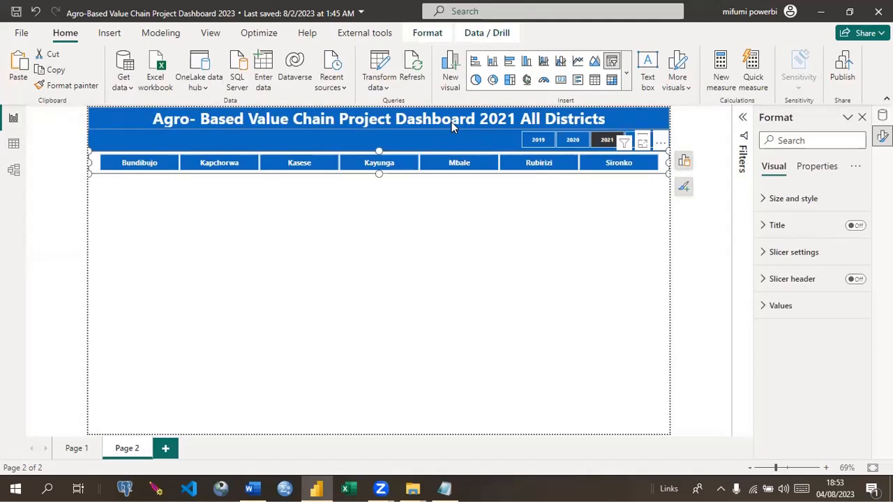
pyautogui.click(417, 220)
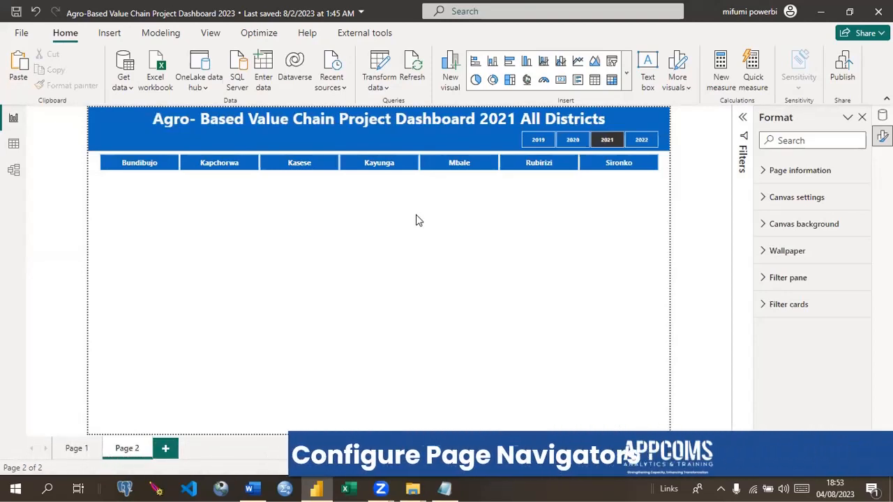
# Step: Check the dashboard components list in Notepad, and insert a page navigator on the report page in Power BI
pyautogui.click(444, 488)
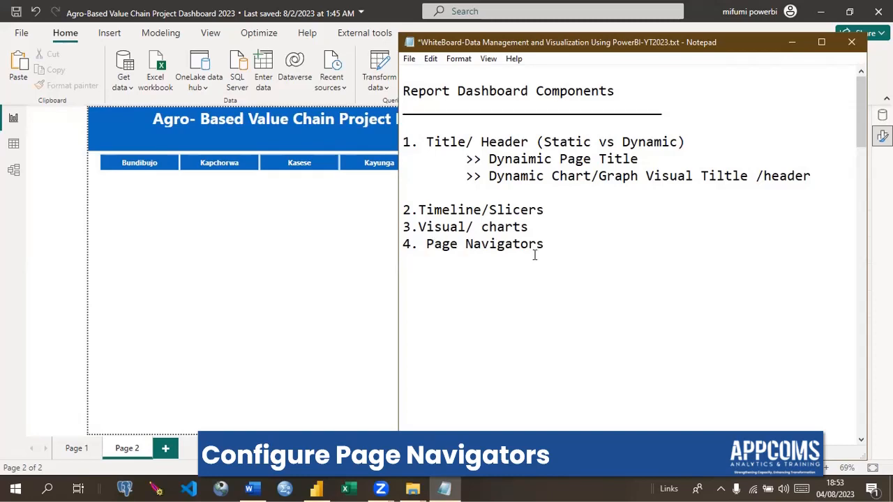
pyautogui.click(286, 264)
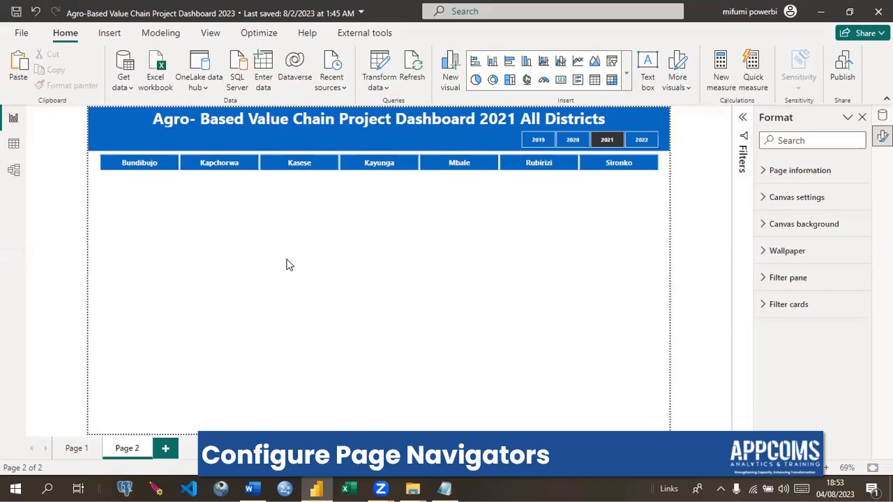
pyautogui.click(103, 37)
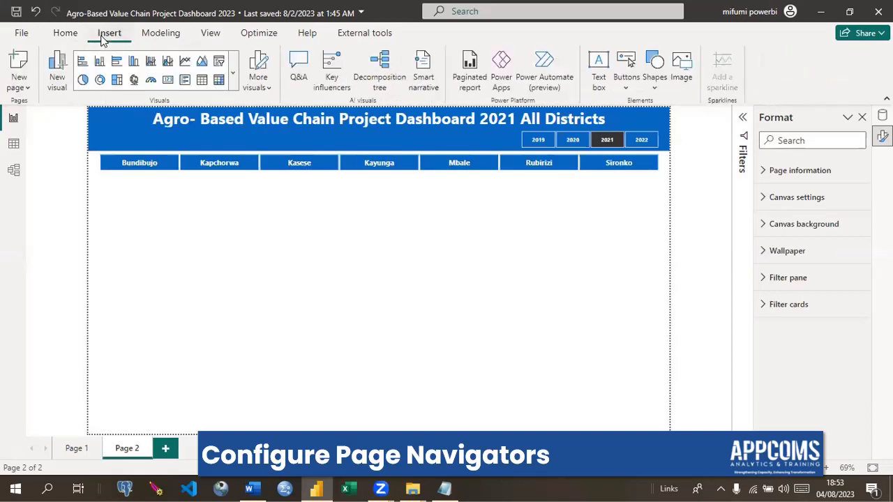
pyautogui.click(626, 94)
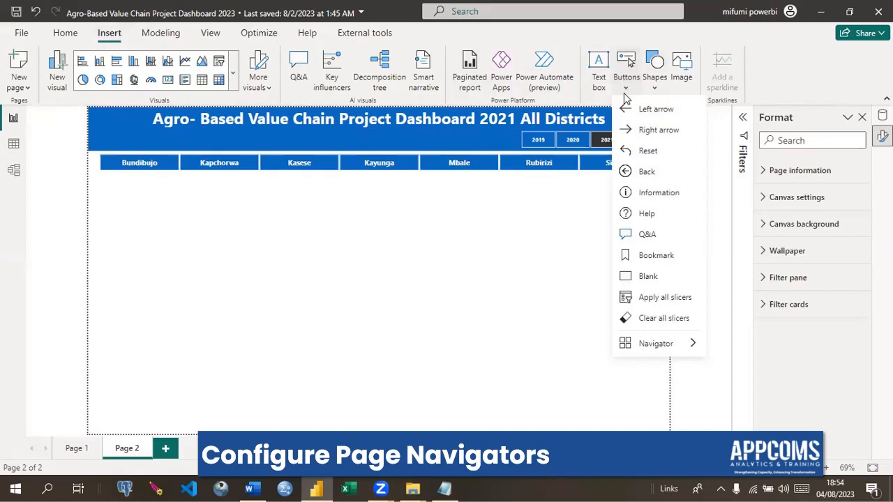
pyautogui.moveTo(674, 347)
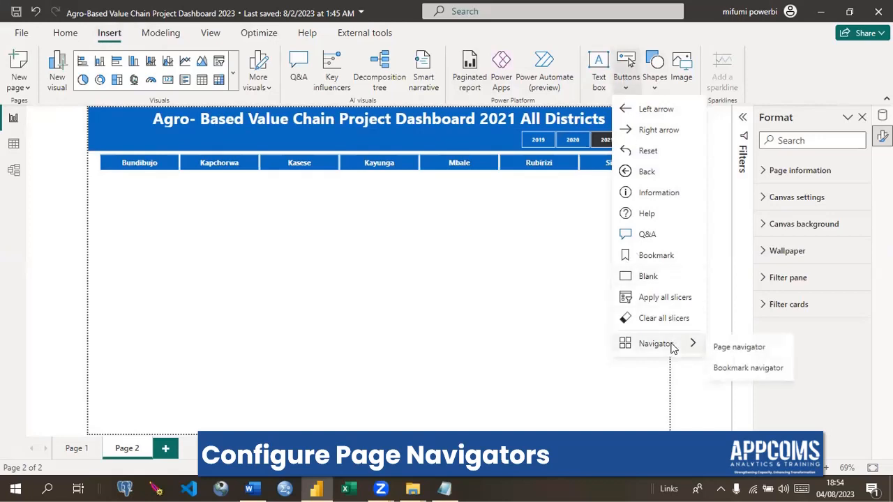
pyautogui.click(729, 348)
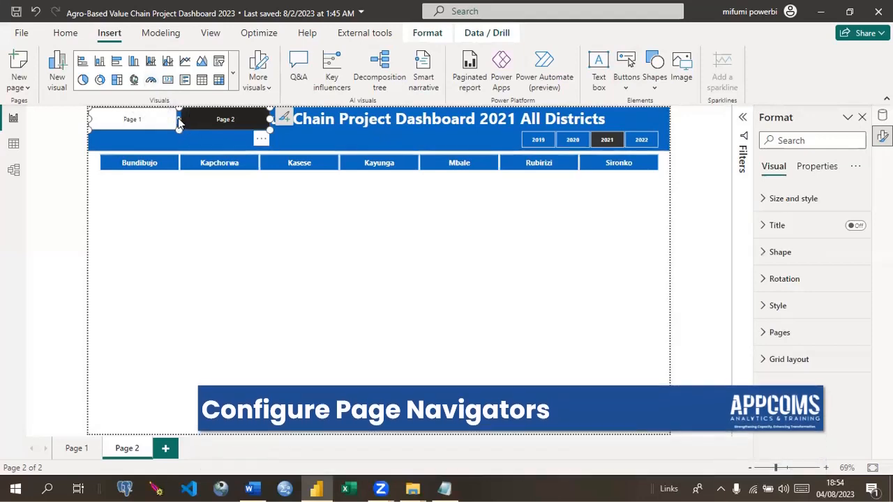
# Step: Move the page navigator below the title in the blue header and widen it up to the year slicer
pyautogui.moveTo(183, 129); pyautogui.dragTo(186, 143)
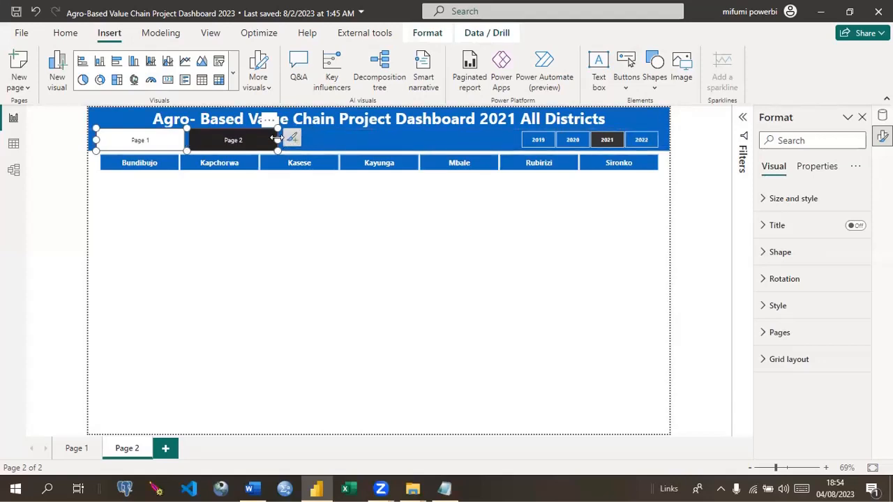
pyautogui.moveTo(277, 139); pyautogui.dragTo(505, 129)
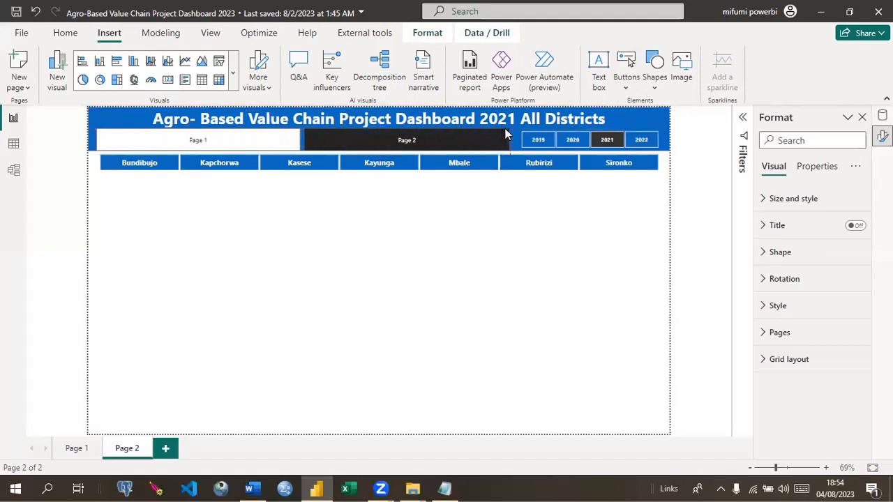
# Step: Narrow the year slicer from its inner edge to leave more header space beside the page navigator
pyautogui.click(555, 133)
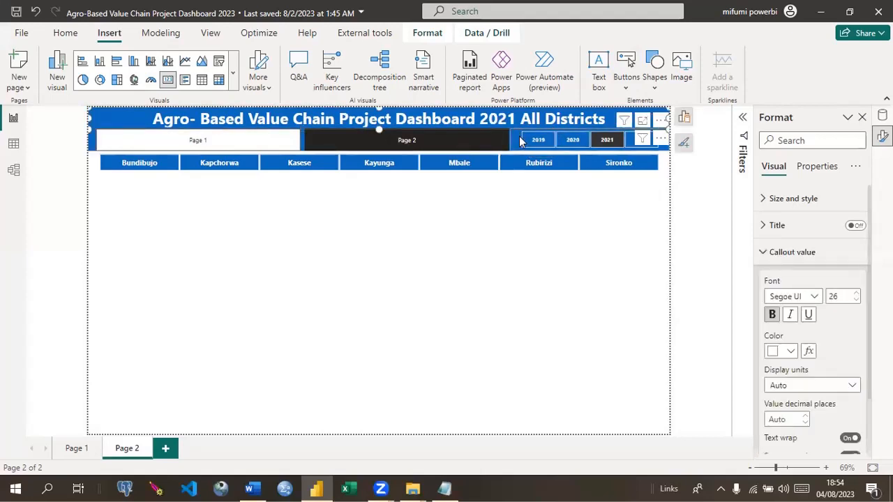
pyautogui.click(522, 140)
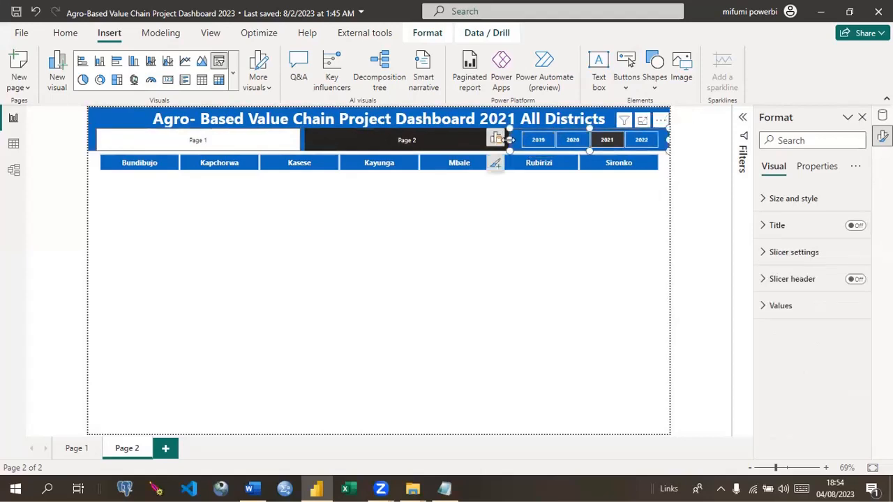
pyautogui.moveTo(523, 139); pyautogui.dragTo(553, 139)
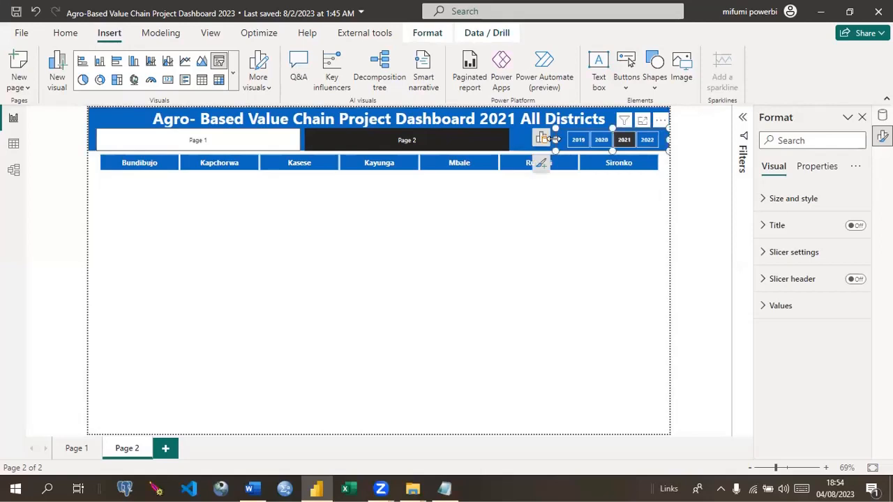
# Step: Select Rubirizi in the district slicer, and widen the page navigator in the blue header up to the year slicer
pyautogui.click(522, 140)
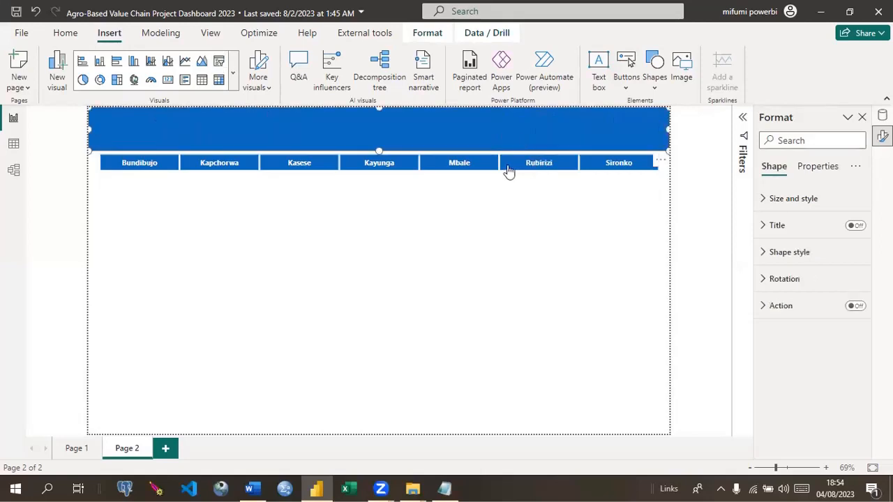
pyautogui.click(522, 232)
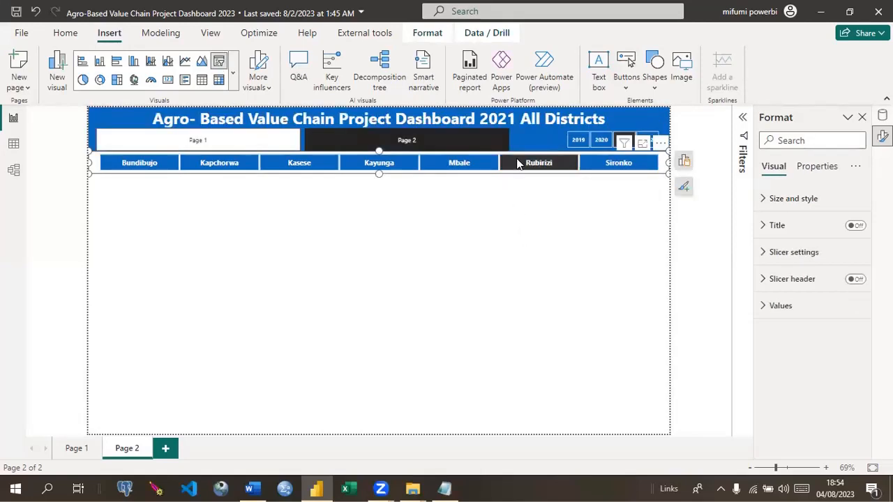
pyautogui.click(511, 140)
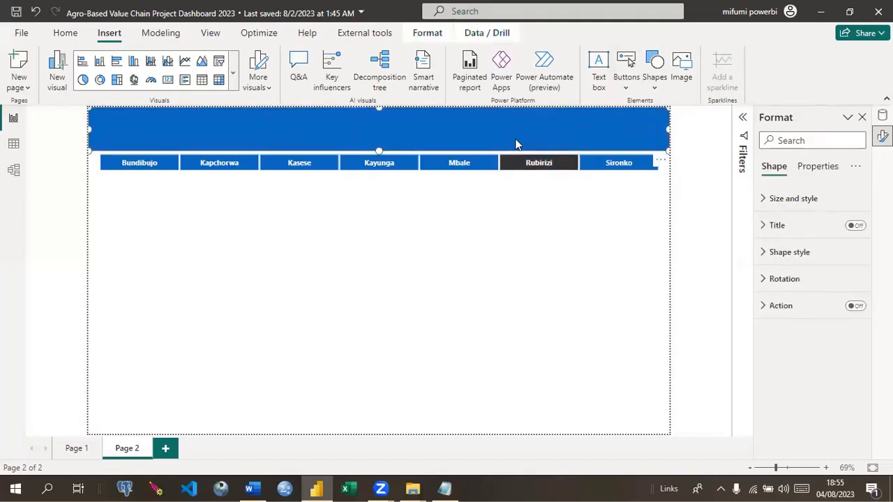
pyautogui.click(491, 197)
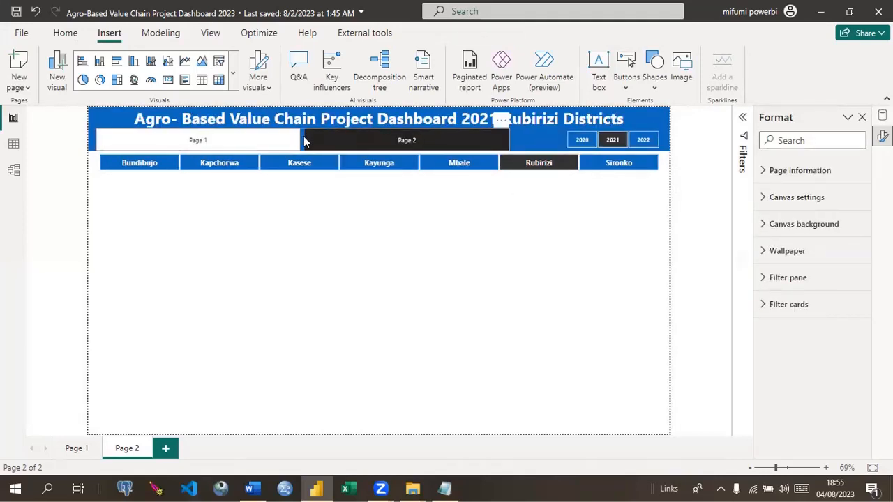
pyautogui.click(304, 142)
pyautogui.moveTo(510, 139); pyautogui.dragTo(558, 141)
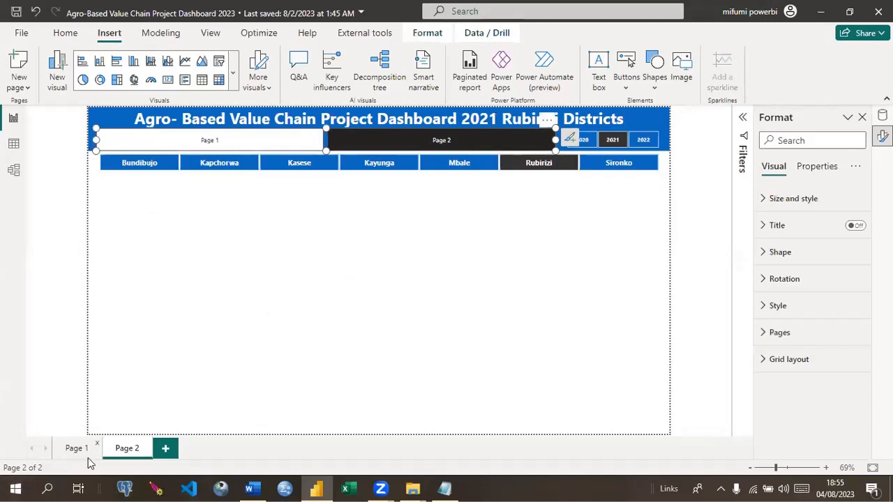
# Step: Rename Page 2 as Template and Page 1 as Home, and return to the Template page
pyautogui.doubleClick(120, 450)
pyautogui.write('Template')
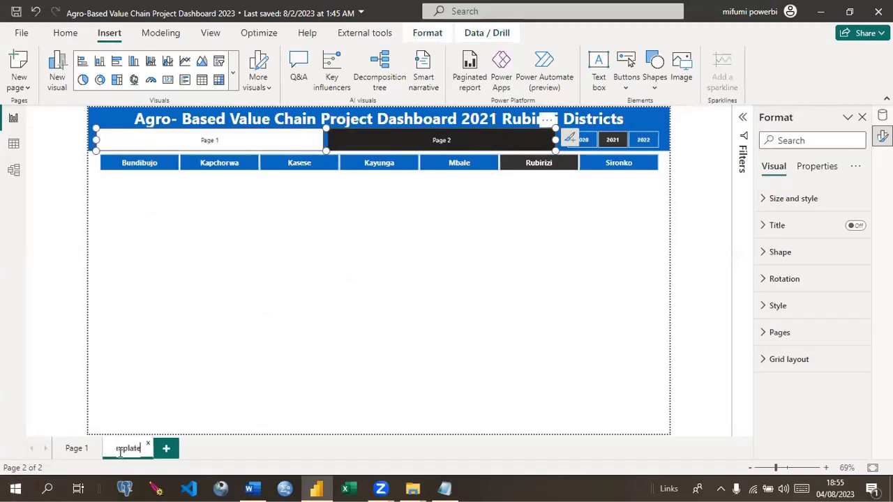
pyautogui.press('Return')
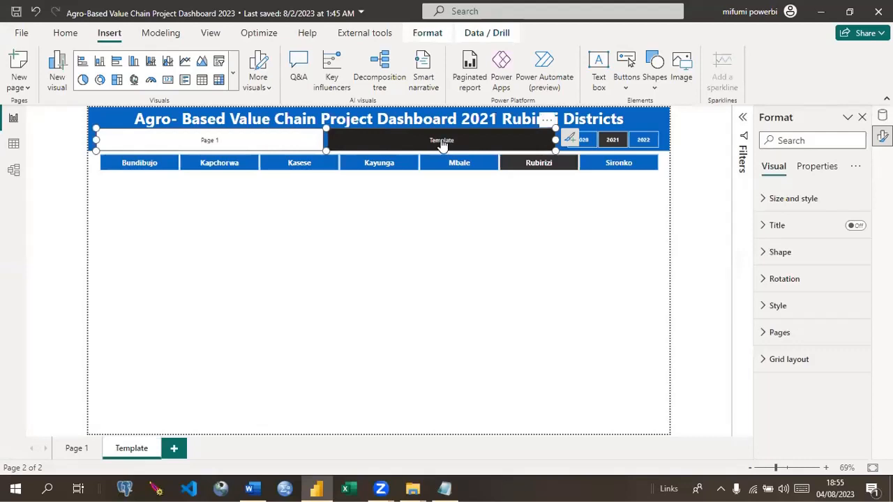
pyautogui.click(77, 450)
pyautogui.doubleClick(79, 449)
pyautogui.write('Home')
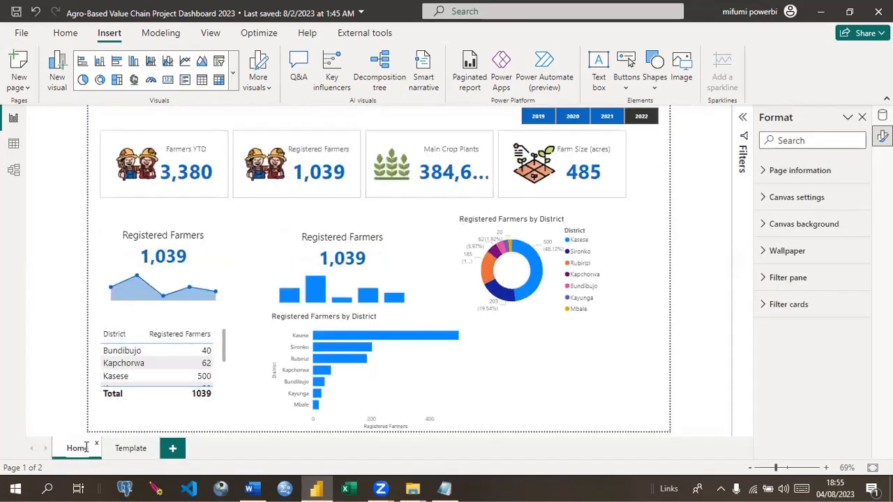
pyautogui.press('Return')
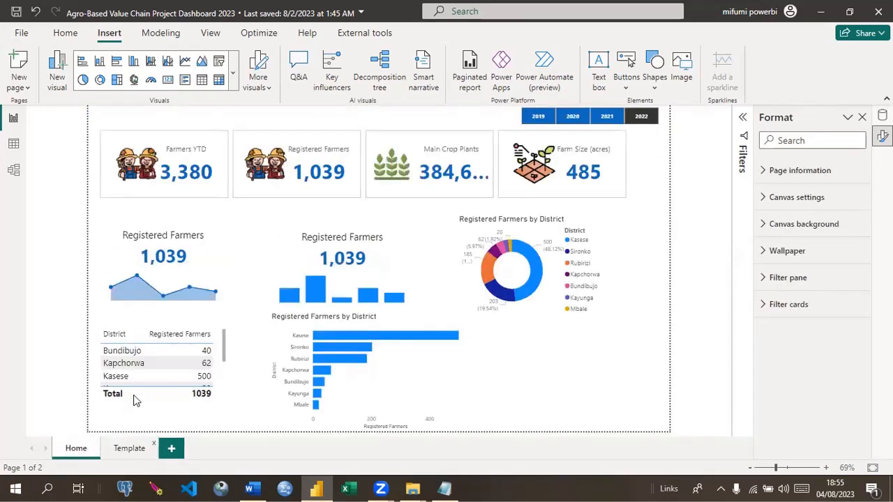
pyautogui.click(134, 455)
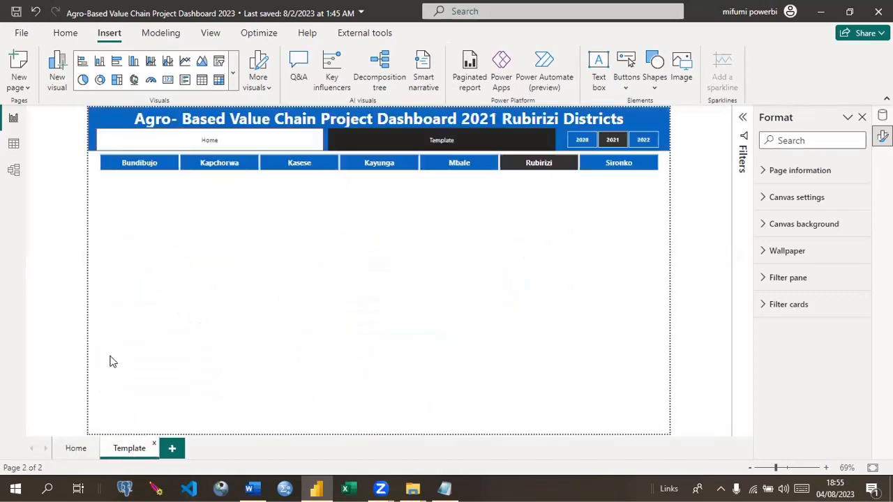
# Step: Shorten the page navigator to a height of about 40 and lower it slightly below the title within the blue header
pyautogui.click(325, 143)
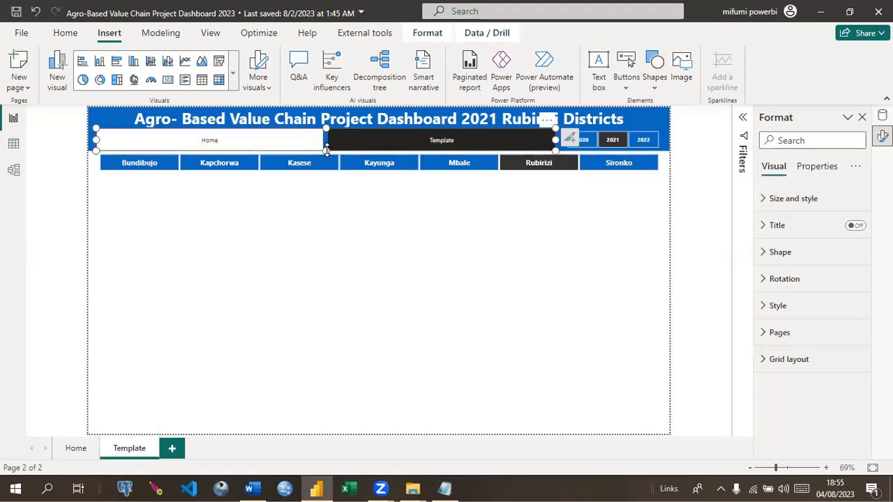
pyautogui.moveTo(327, 151); pyautogui.dragTo(328, 146)
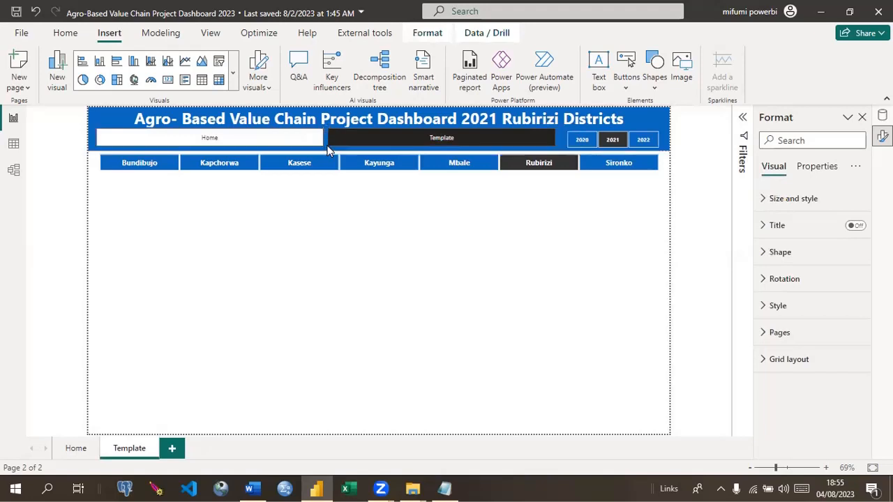
pyautogui.click(326, 145)
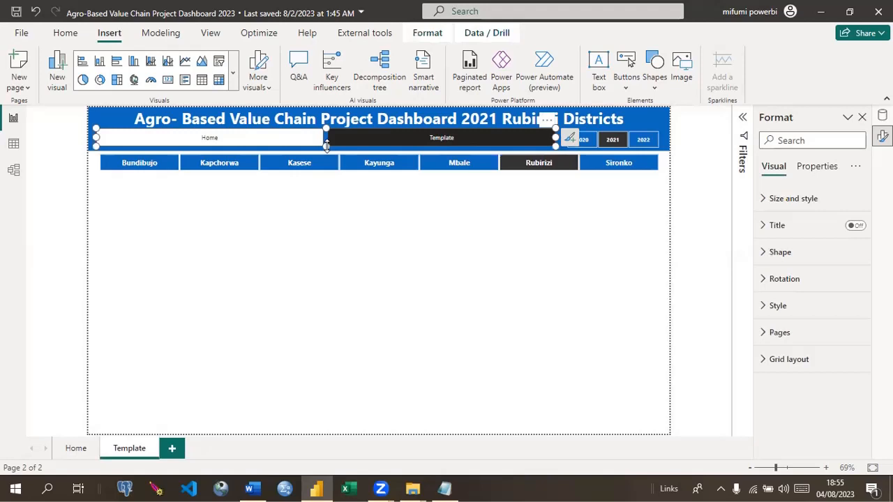
pyautogui.moveTo(326, 145); pyautogui.dragTo(327, 148)
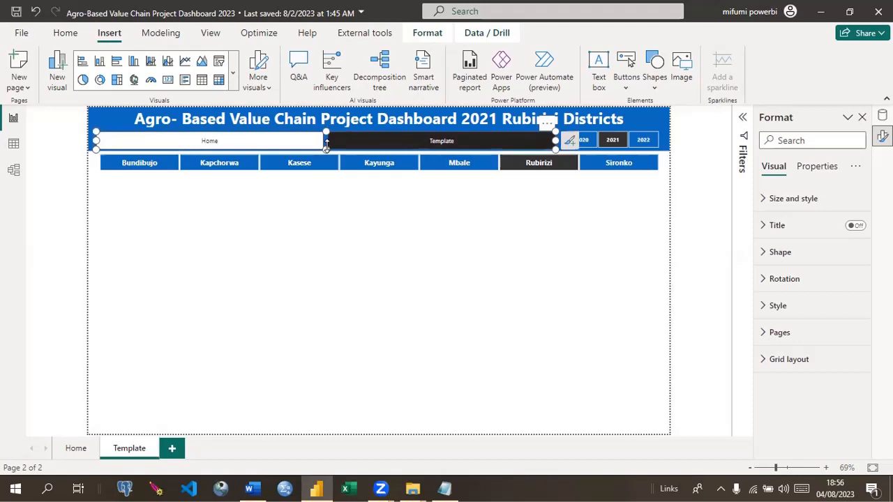
pyautogui.click(333, 238)
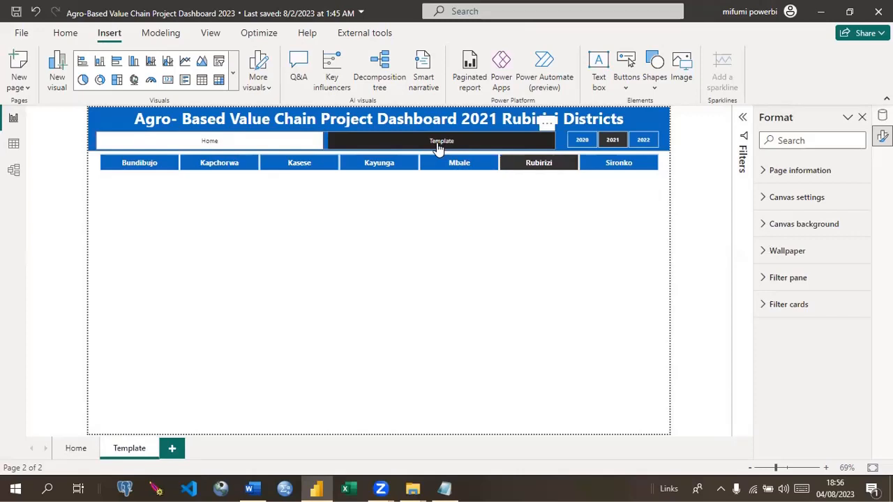
# Step: Open the choice of button shapes in the page navigator's shape settings
pyautogui.click(529, 144)
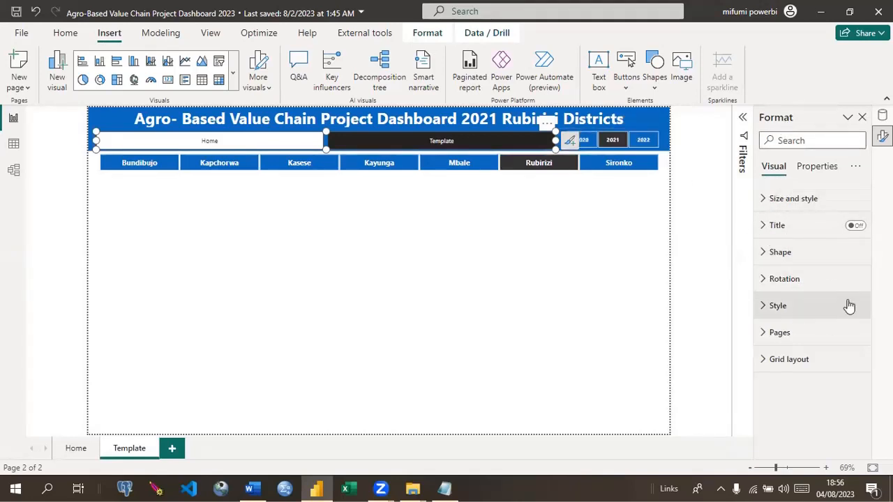
pyautogui.click(764, 201)
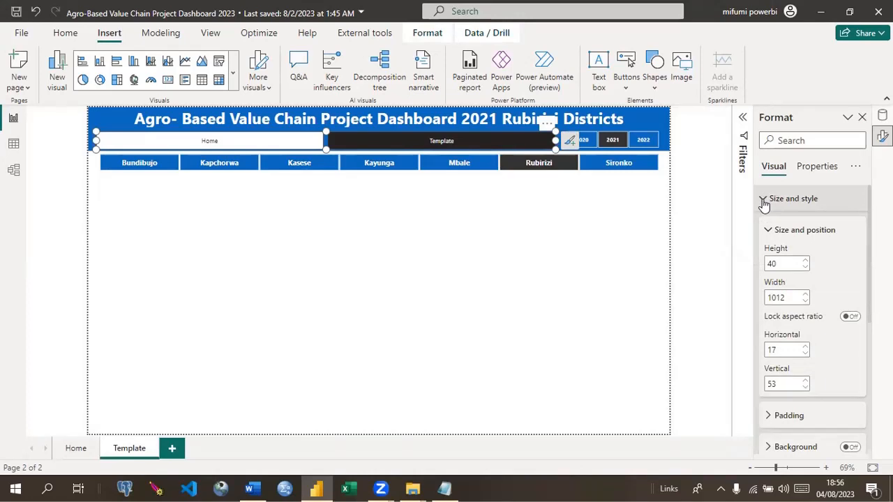
pyautogui.click(764, 201)
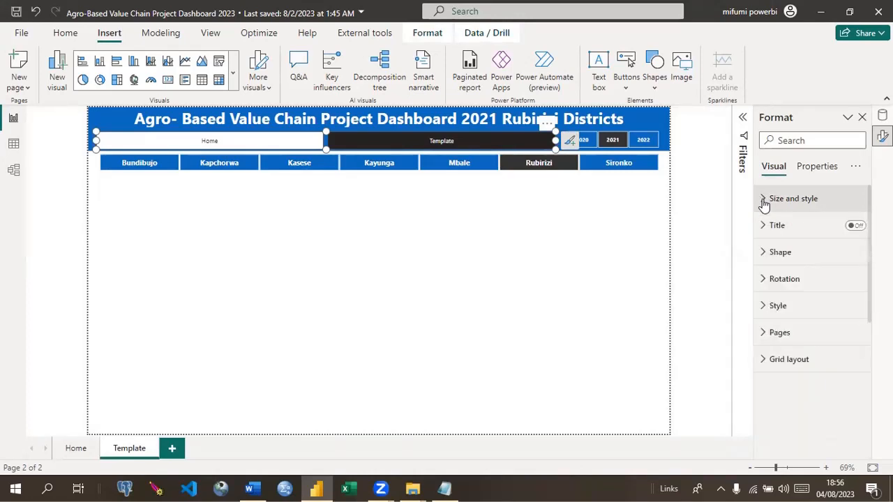
pyautogui.click(765, 256)
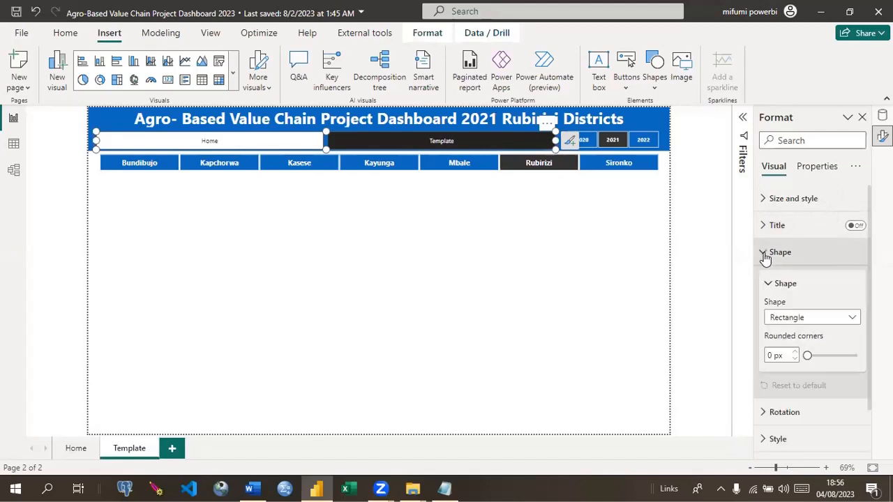
pyautogui.click(854, 319)
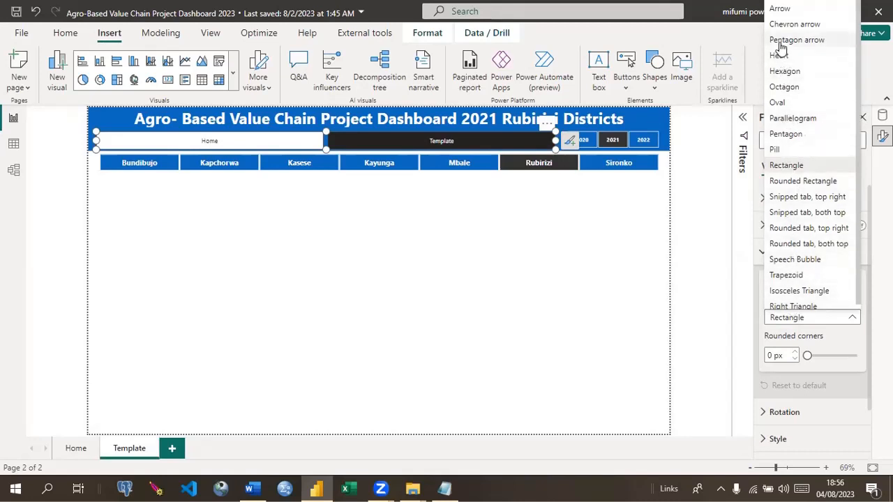
# Step: Change the page navigator's buttons to the Rounded Rectangle shape and open the navigator's Pages options
pyautogui.click(810, 183)
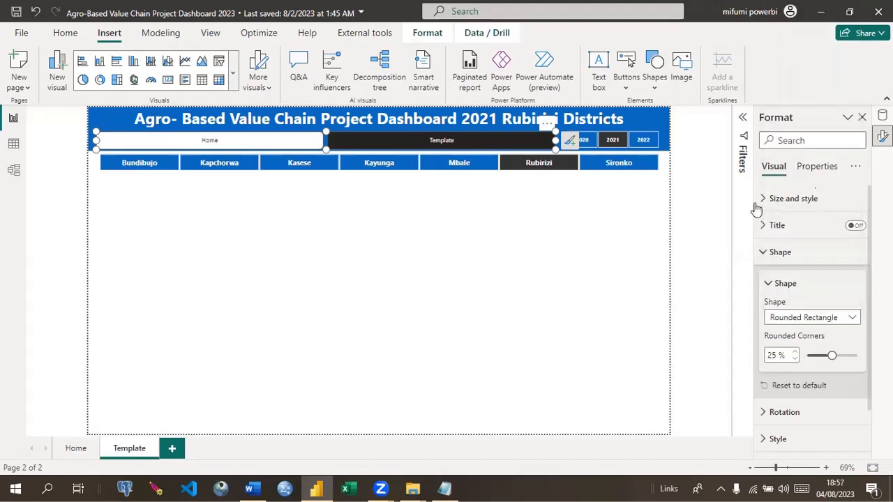
pyautogui.click(523, 253)
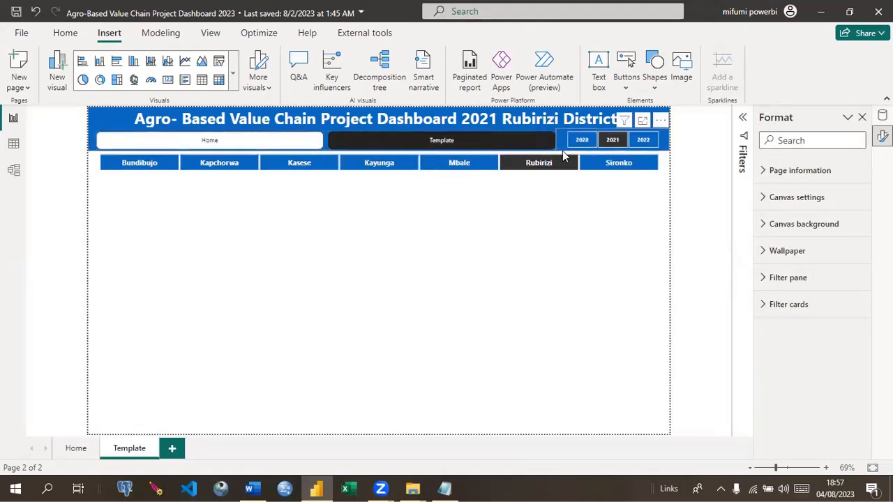
pyautogui.click(537, 144)
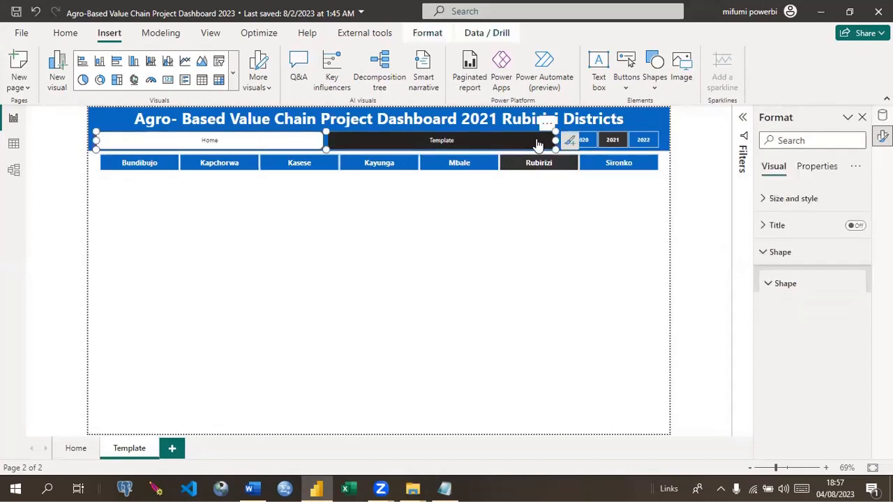
pyautogui.click(759, 254)
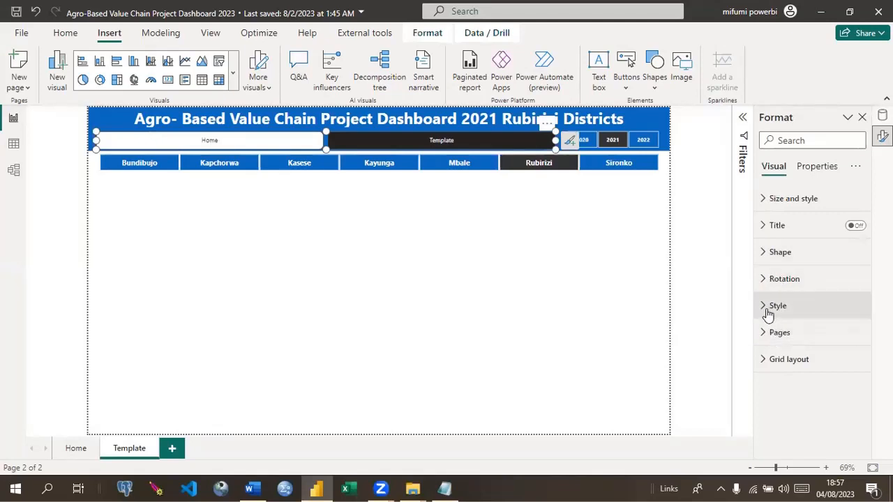
pyautogui.click(765, 333)
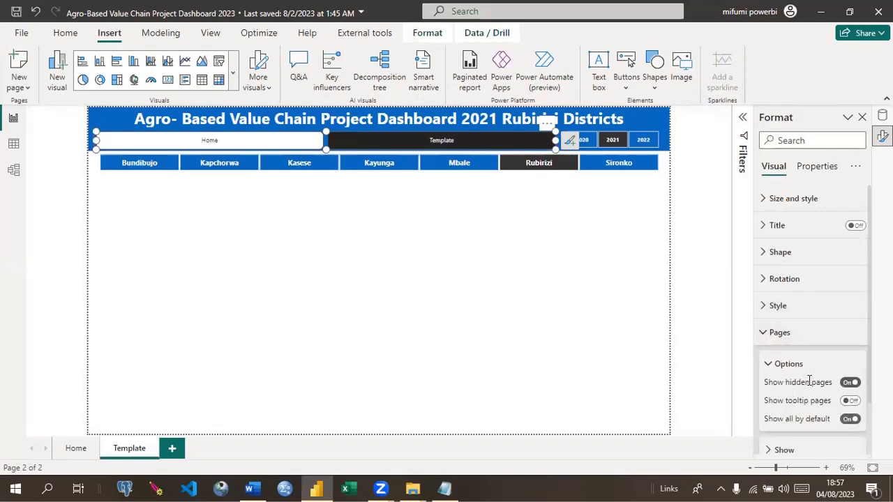
# Step: Hide the Home page of the report
pyautogui.click(61, 435)
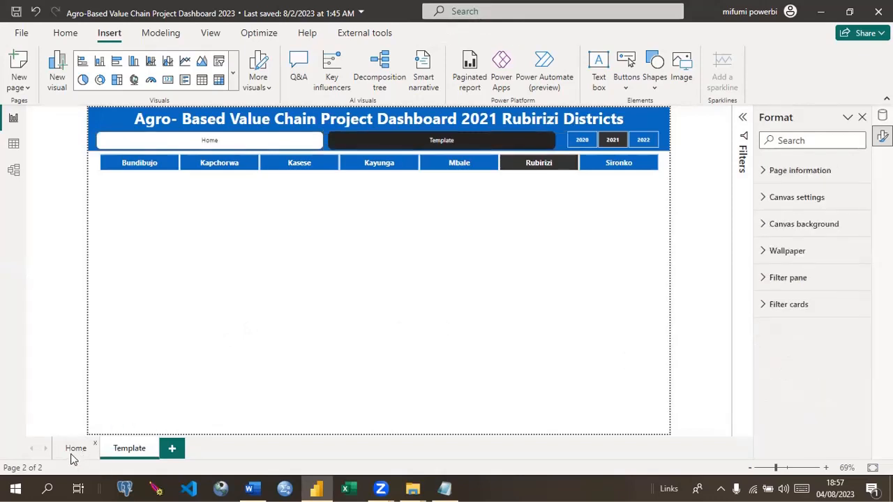
pyautogui.click(75, 447)
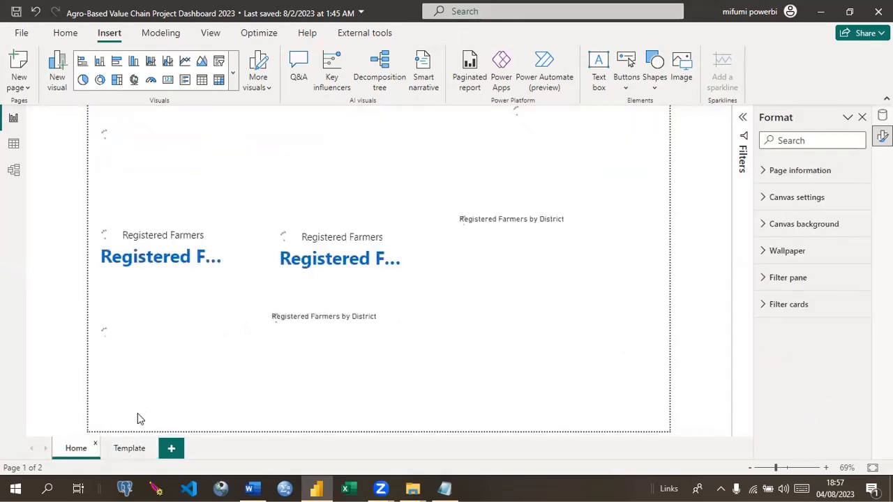
pyautogui.click(129, 448)
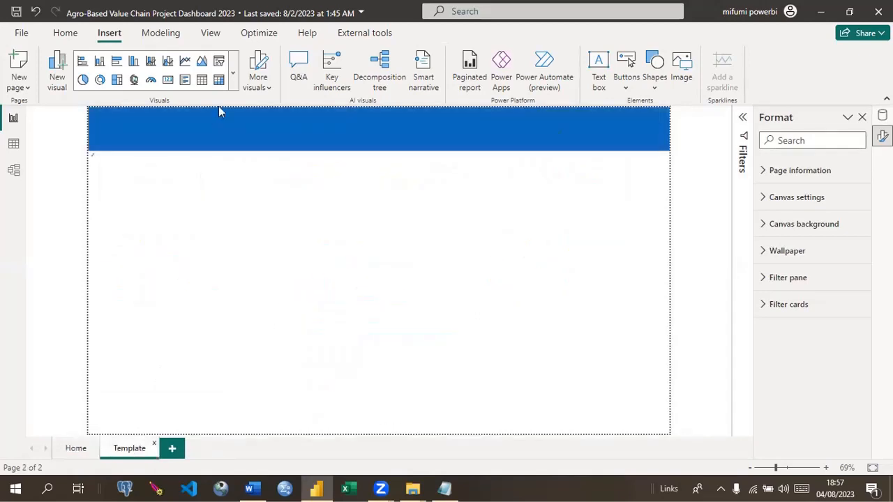
pyautogui.click(75, 450)
pyautogui.rightClick(73, 450)
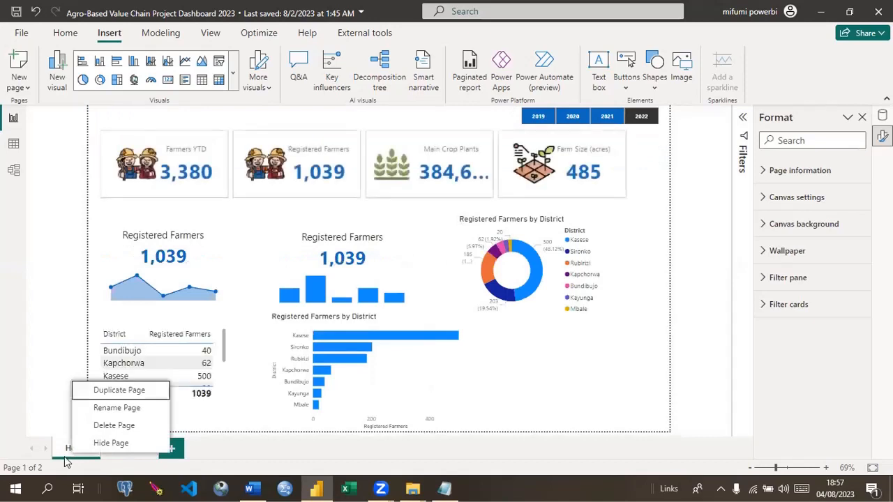
pyautogui.click(100, 447)
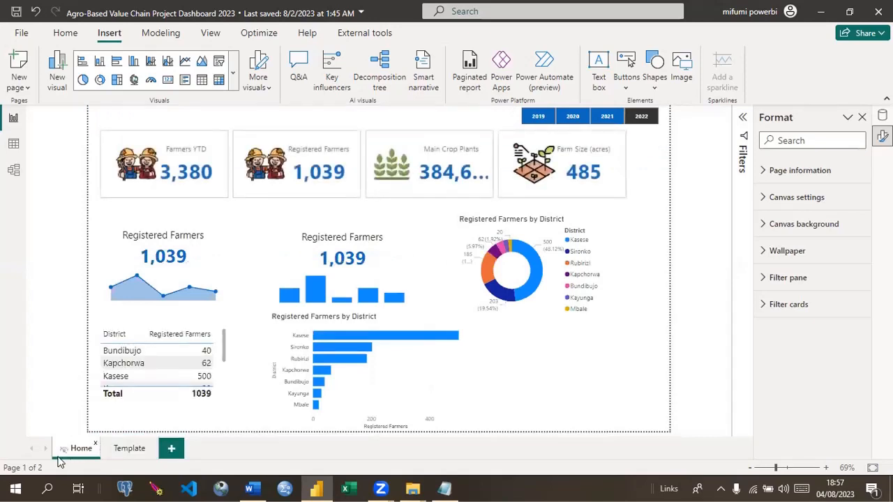
# Step: Turn off Show hidden pages for the page navigator on the Template page
pyautogui.click(125, 450)
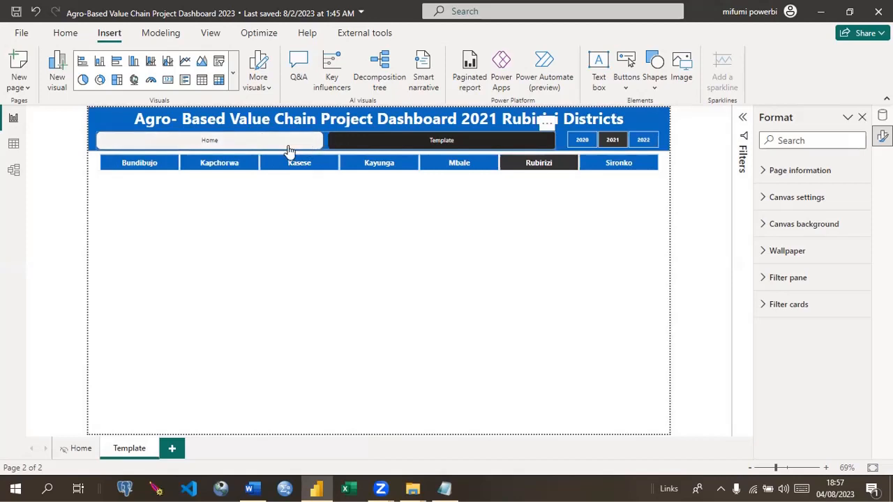
pyautogui.click(553, 139)
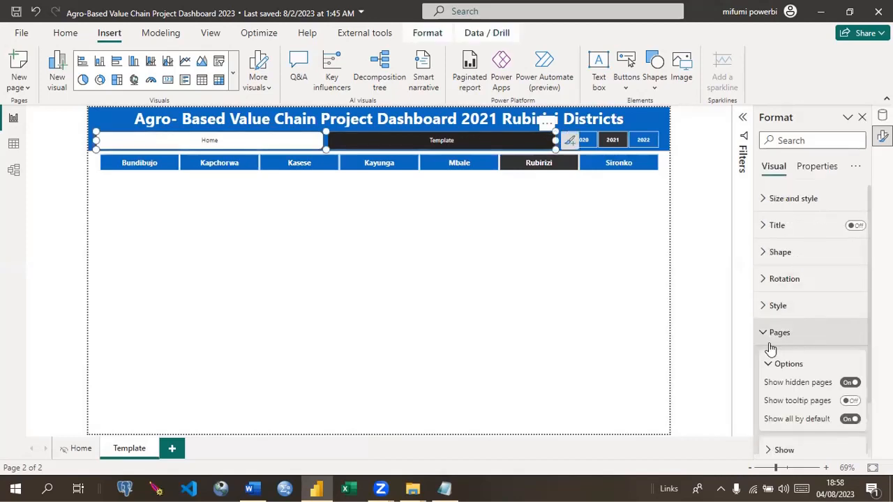
pyautogui.click(849, 383)
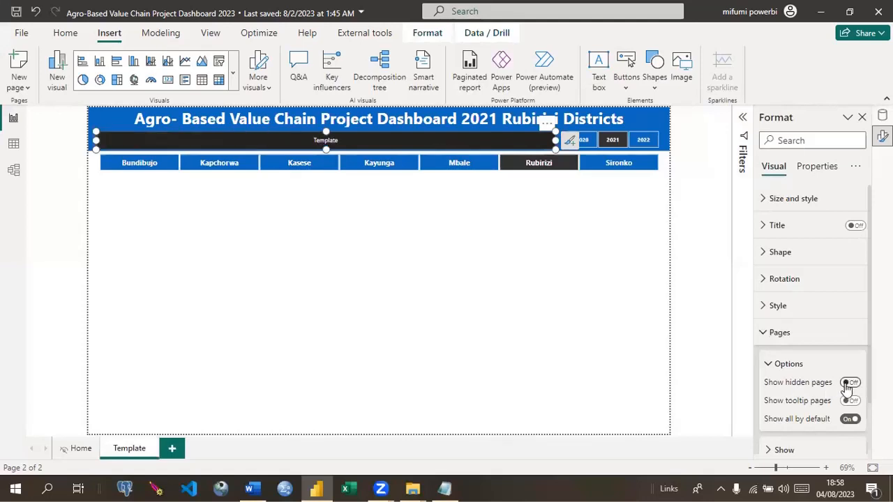
pyautogui.click(431, 328)
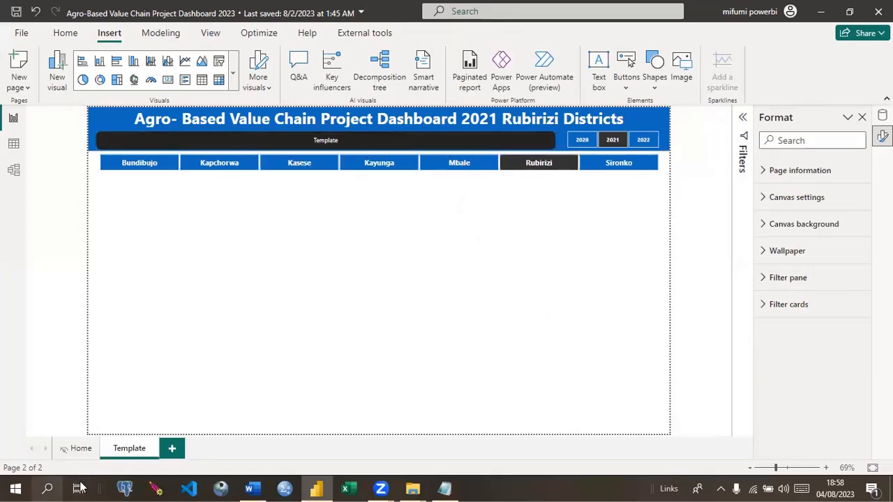
# Step: Add a blank page to the report and return to the Template page
pyautogui.click(173, 449)
pyautogui.rightClick(175, 449)
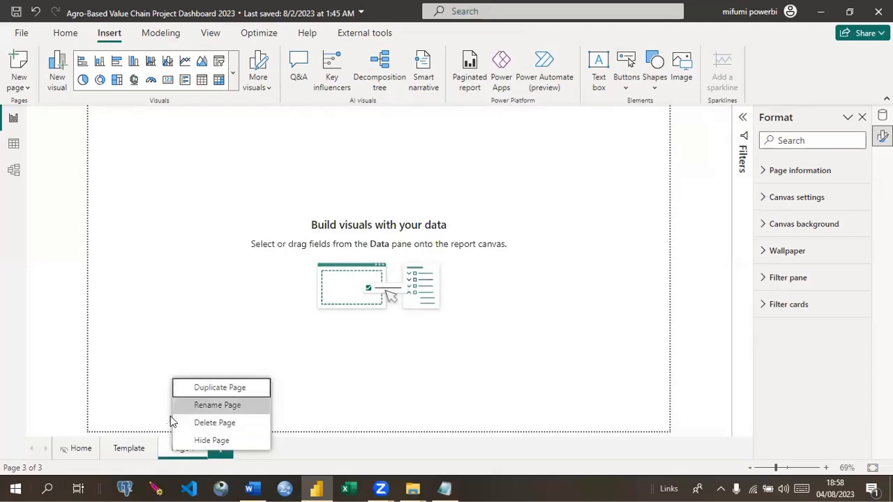
pyautogui.click(133, 453)
pyautogui.click(134, 453)
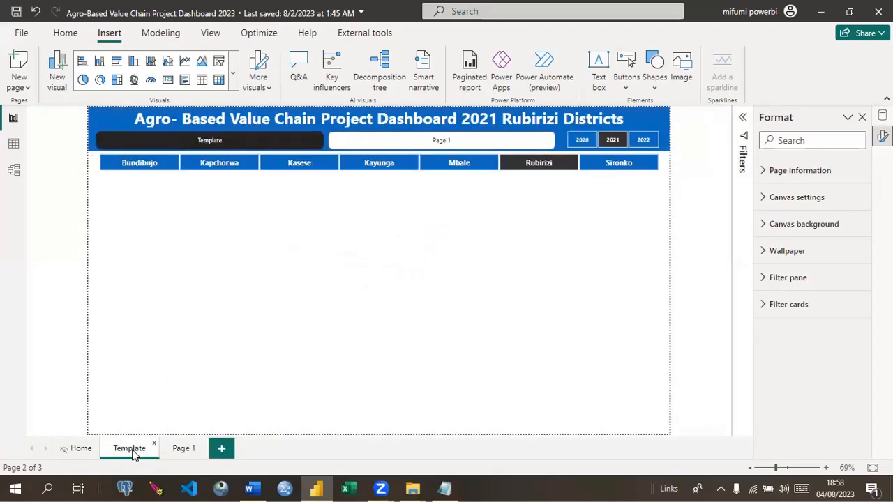
# Step: Duplicate the Template page and delete the blank Page 1
pyautogui.rightClick(134, 452)
pyautogui.click(174, 388)
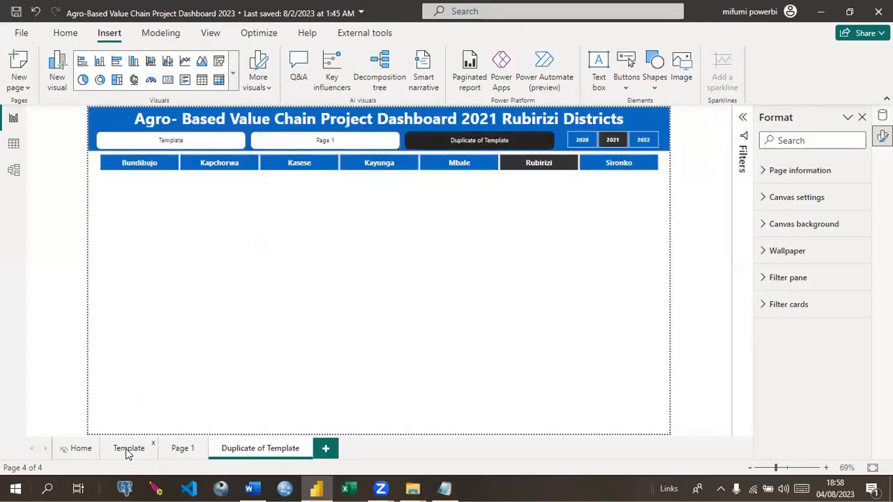
pyautogui.click(201, 448)
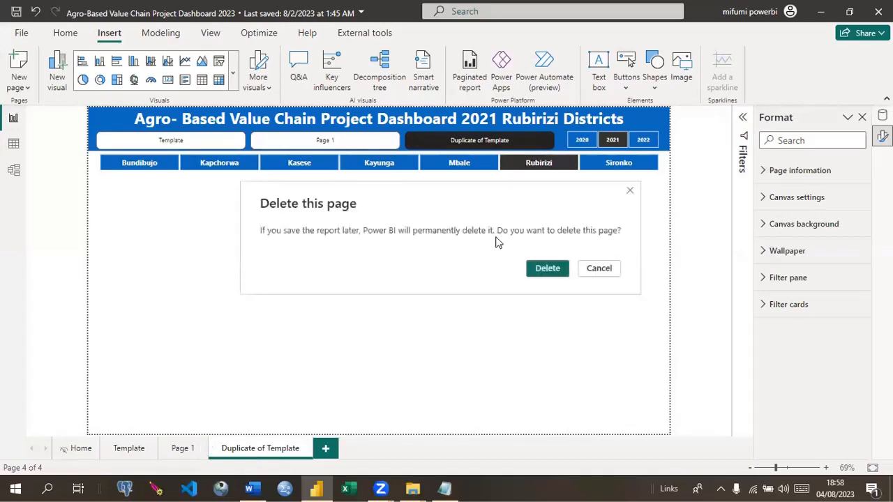
pyautogui.click(546, 268)
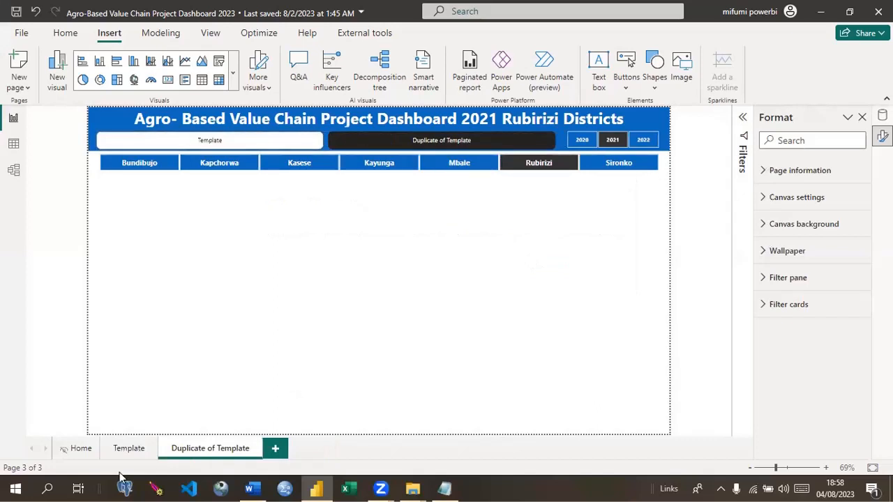
# Step: Unhide the Home page and return to the Template page
pyautogui.click(80, 449)
pyautogui.rightClick(74, 450)
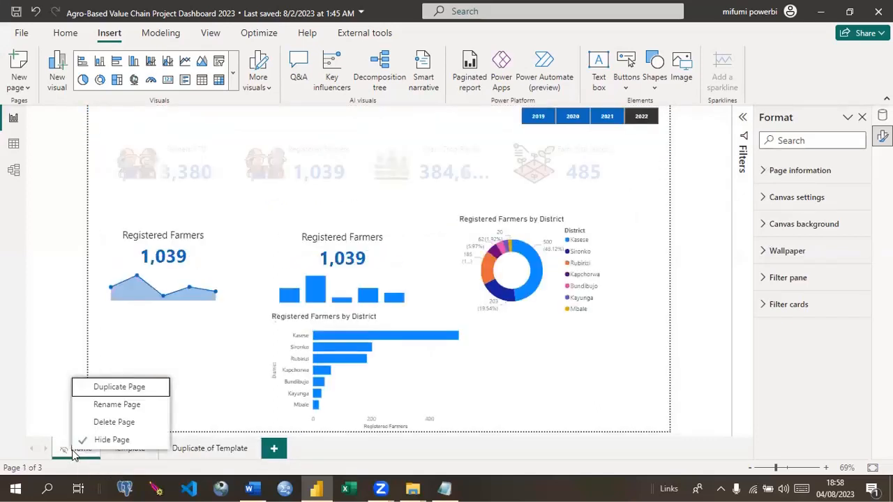
pyautogui.click(112, 441)
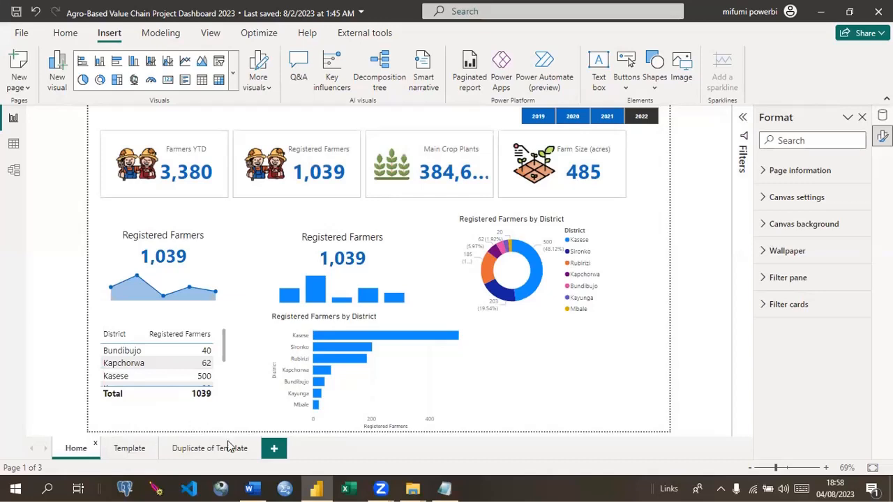
pyautogui.click(120, 451)
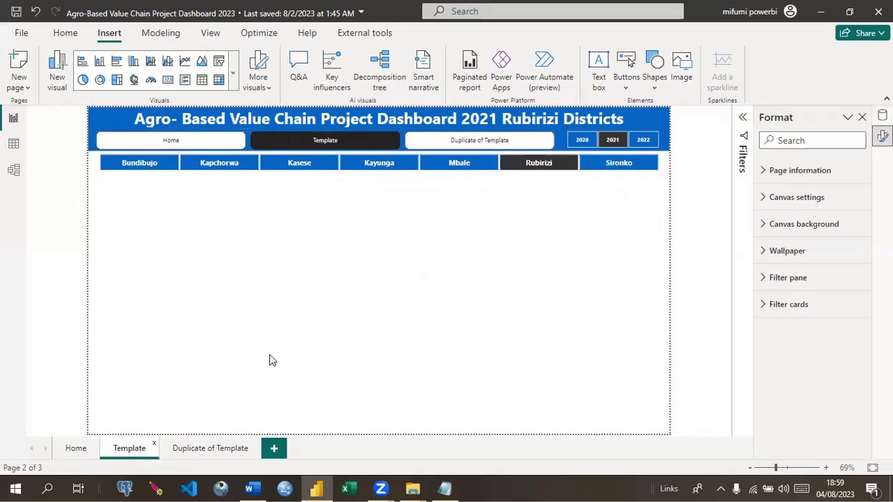
# Step: Rename the duplicated Template page as Dashboard
pyautogui.doubleClick(202, 450)
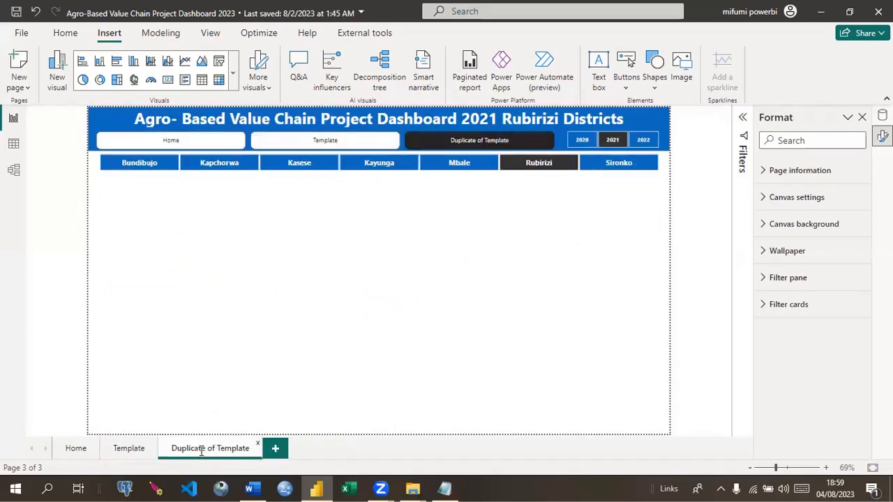
pyautogui.write('Dashboa')
pyautogui.press('BackSpace')
pyautogui.press('BackSpace')
pyautogui.write('oard')
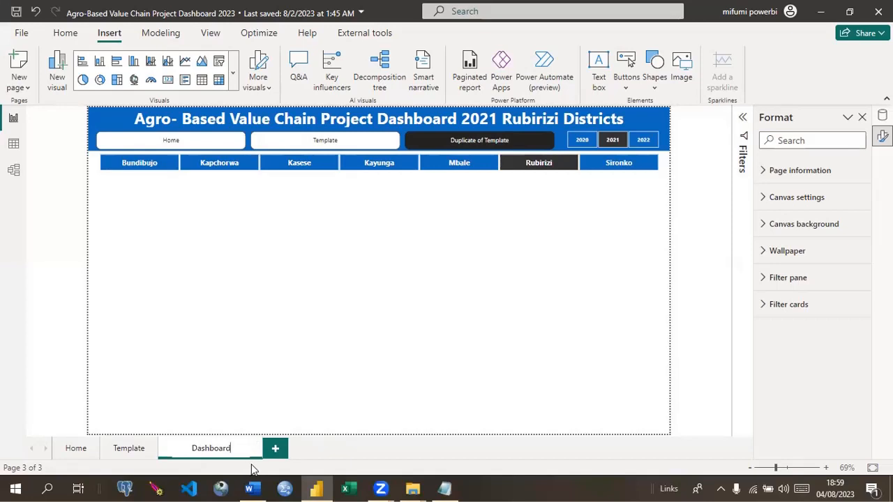
pyautogui.press('Return')
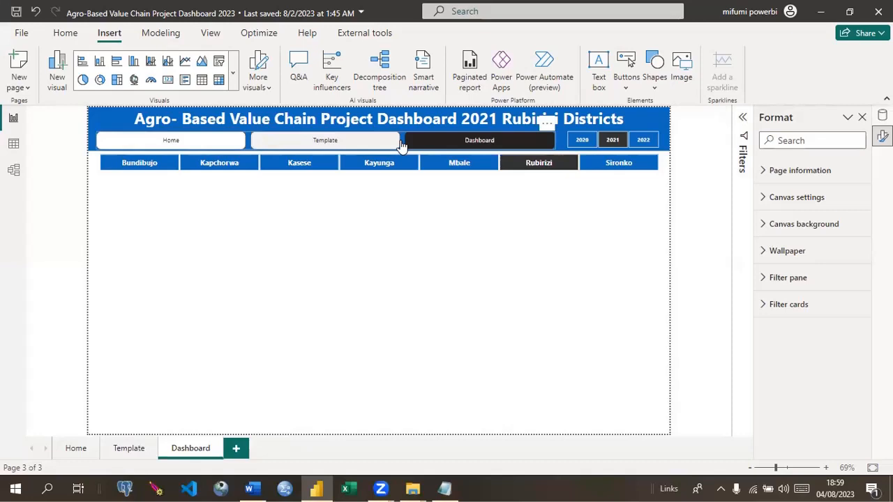
# Step: Open the Style settings of the Template page's navigator and look over the states its settings can apply to
pyautogui.click(130, 449)
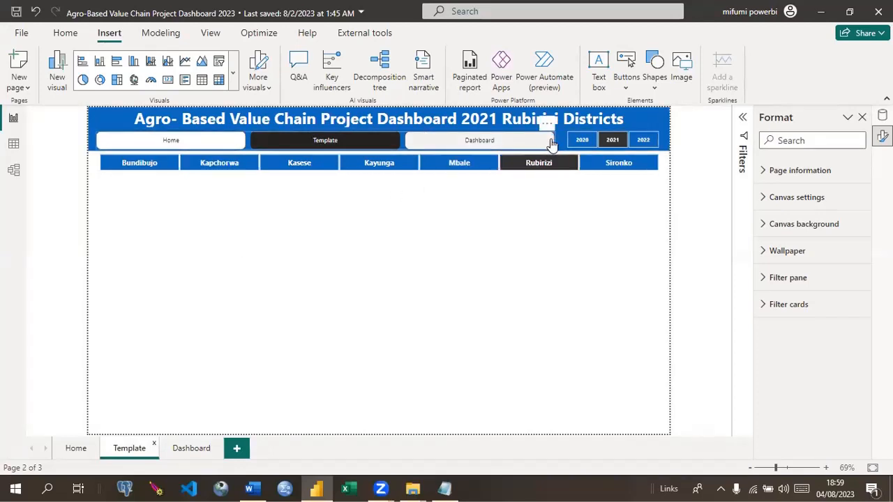
pyautogui.click(513, 137)
pyautogui.click(520, 211)
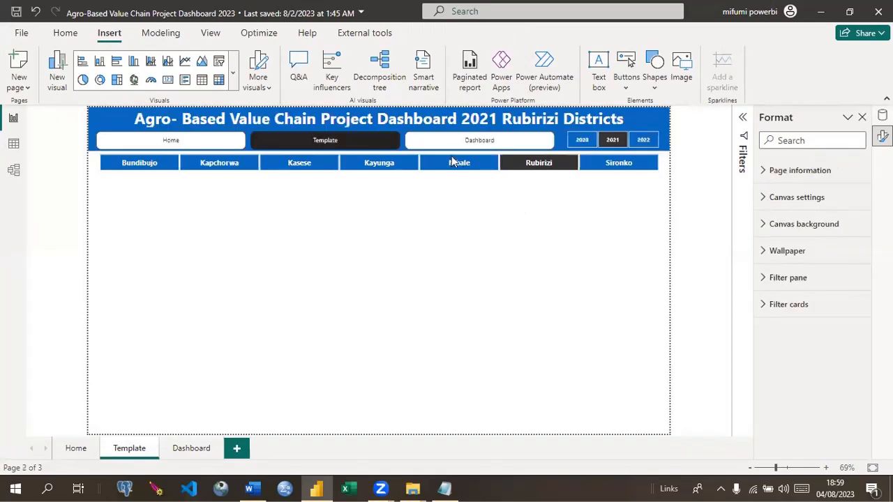
pyautogui.click(401, 143)
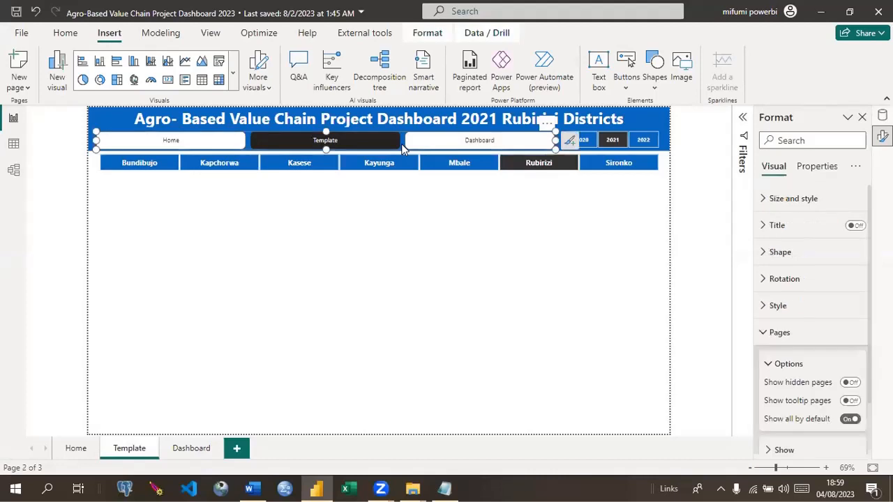
pyautogui.click(765, 335)
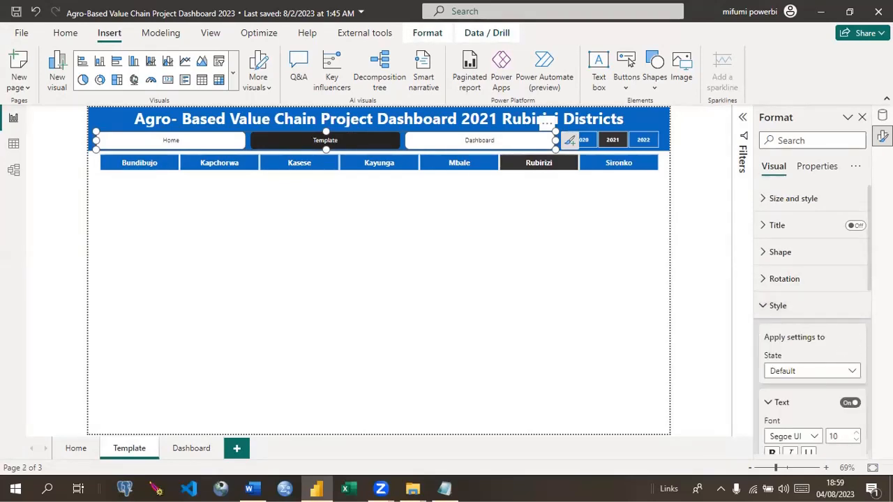
pyautogui.scroll(-3, 867, 278)
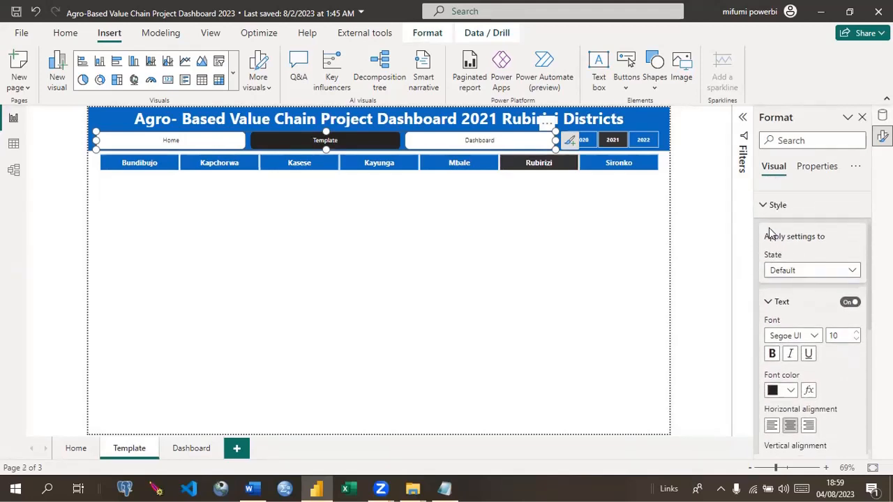
pyautogui.click(844, 274)
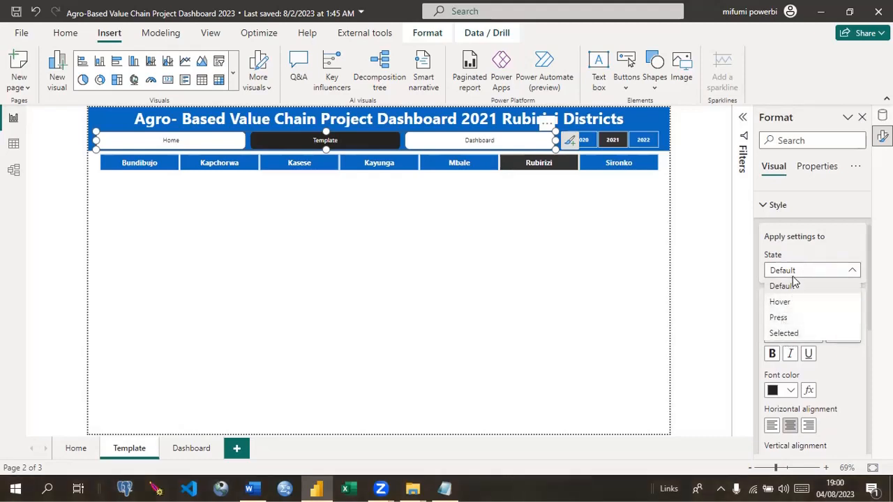
pyautogui.click(352, 204)
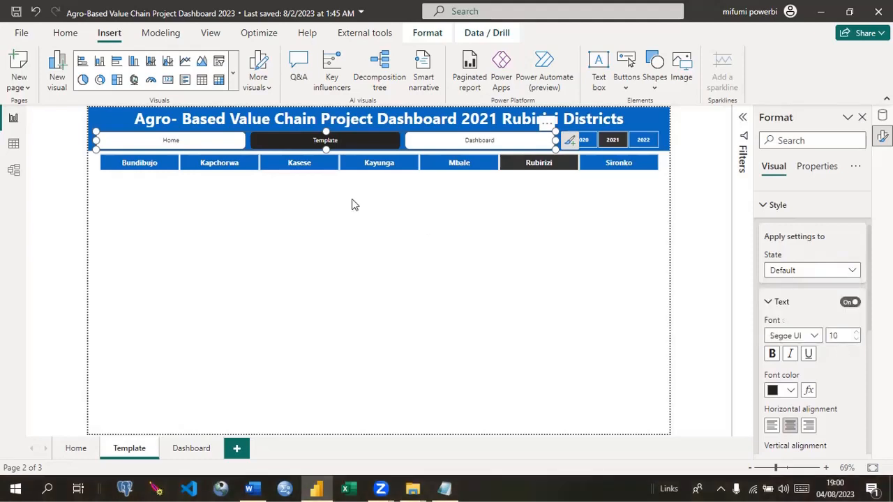
# Step: Set the page navigator's Default state text to size 12 with a white font color
pyautogui.click(400, 185)
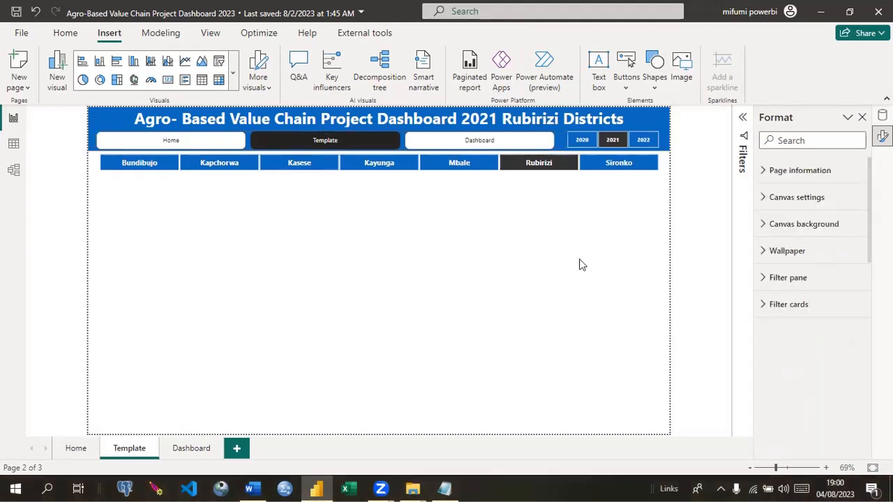
pyautogui.click(405, 151)
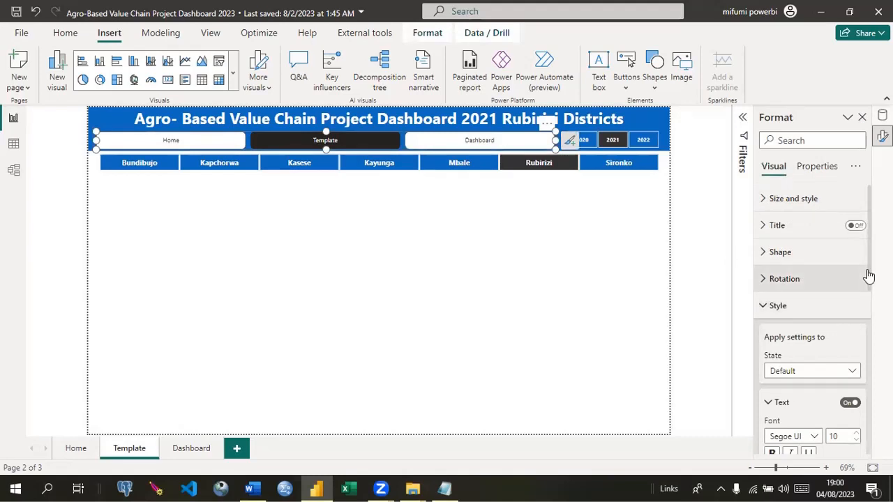
pyautogui.scroll(-5, 813, 321)
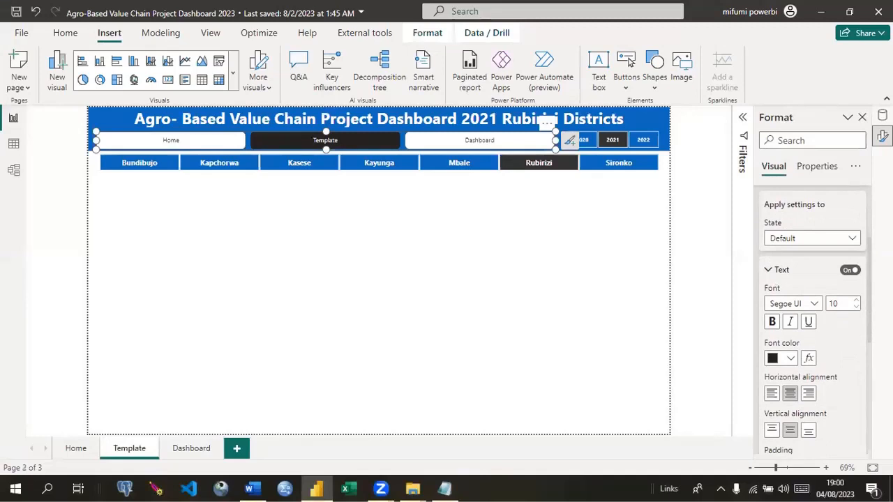
pyautogui.click(857, 302)
pyautogui.click(791, 359)
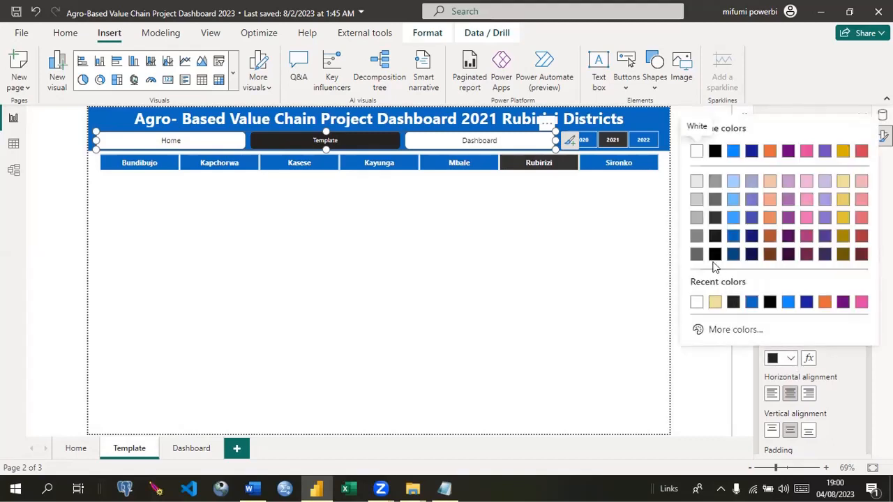
pyautogui.click(696, 152)
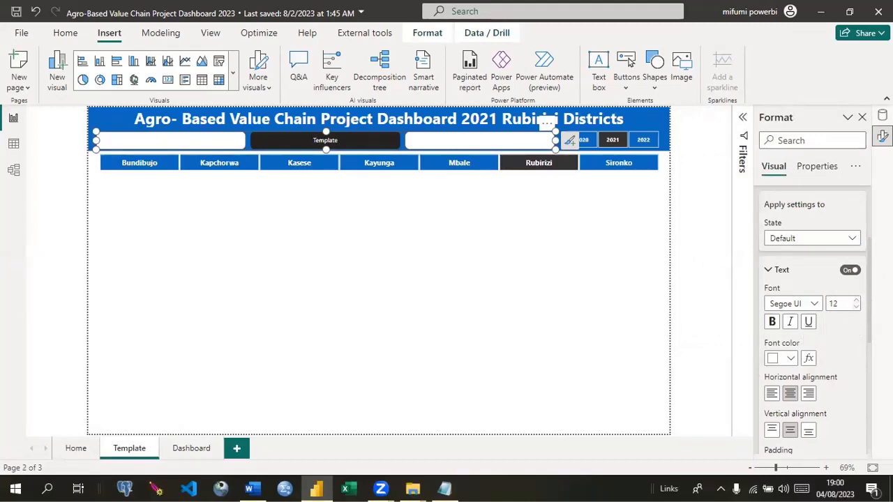
# Step: Set the page navigator's Default state fill to the darker blue that matches the header banner
pyautogui.scroll(-3, 818, 308)
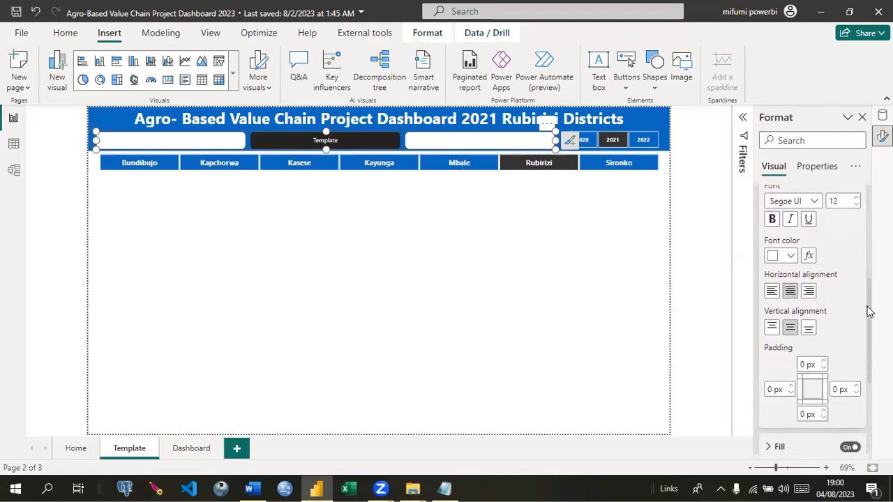
pyautogui.scroll(-1, 867, 309)
pyautogui.scroll(-3, 813, 319)
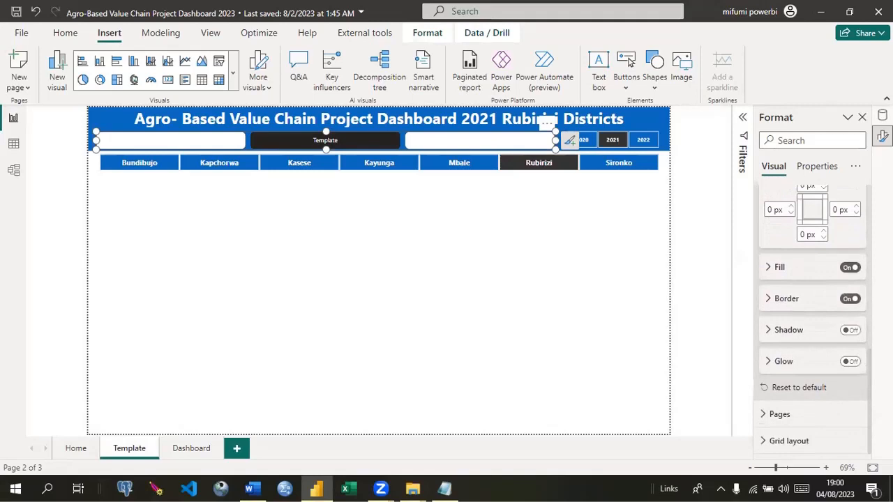
pyautogui.click(770, 269)
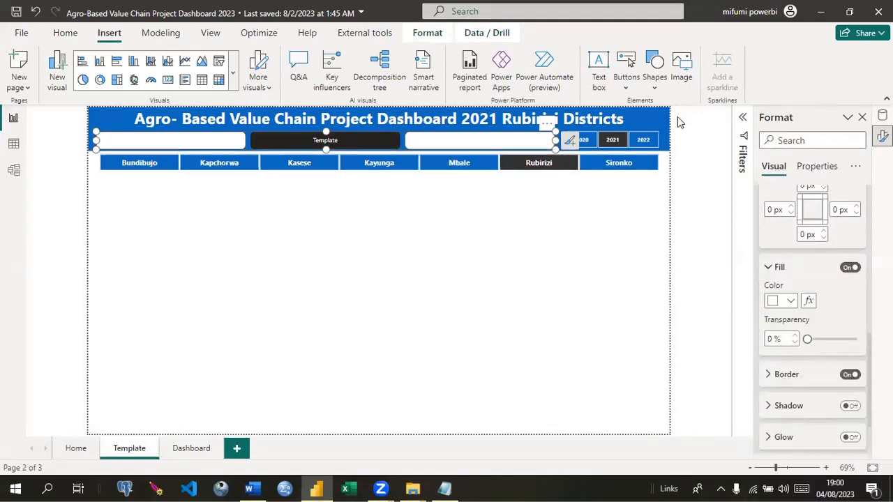
pyautogui.click(791, 301)
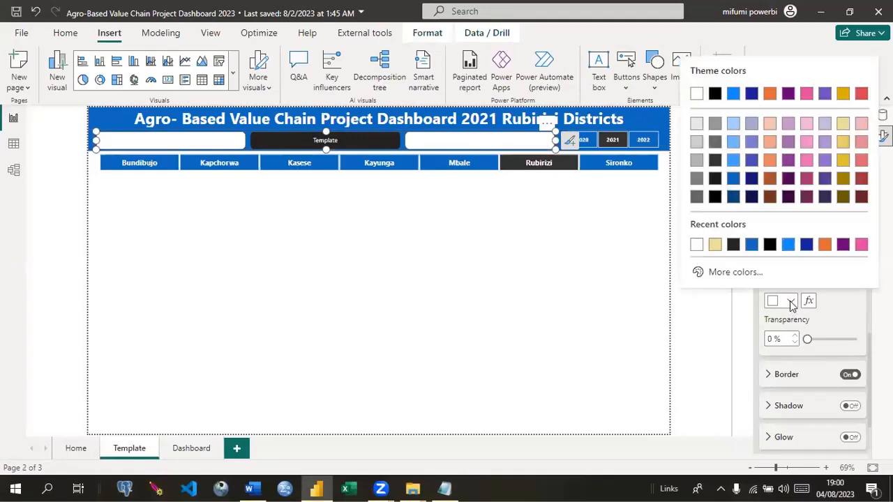
pyautogui.click(734, 184)
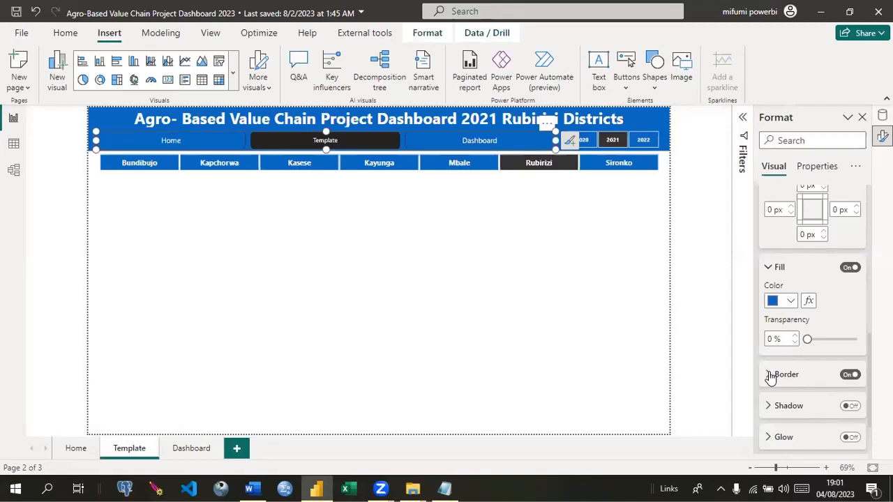
# Step: Set the border color of the page navigator's Default state to the recently used light yellow
pyautogui.click(796, 377)
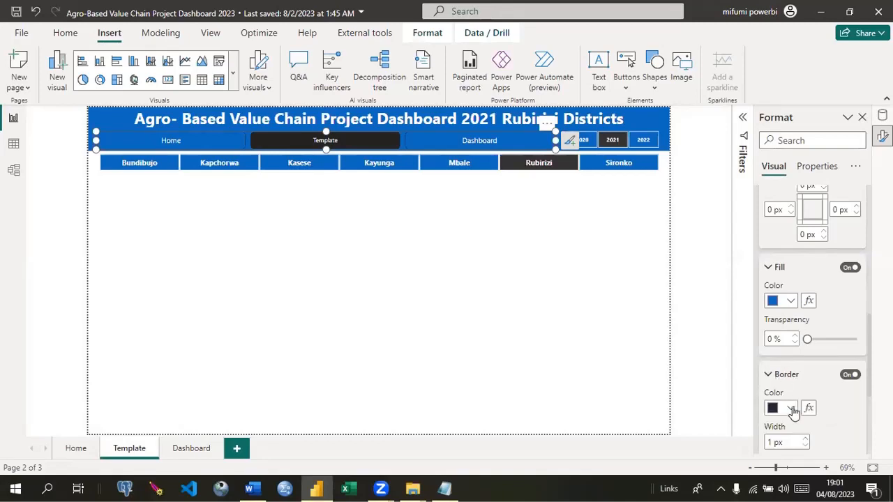
pyautogui.click(791, 408)
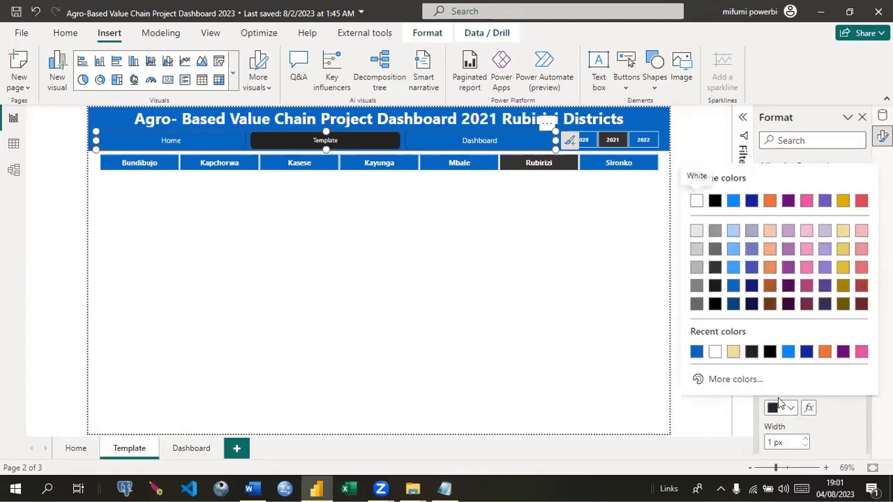
pyautogui.click(734, 352)
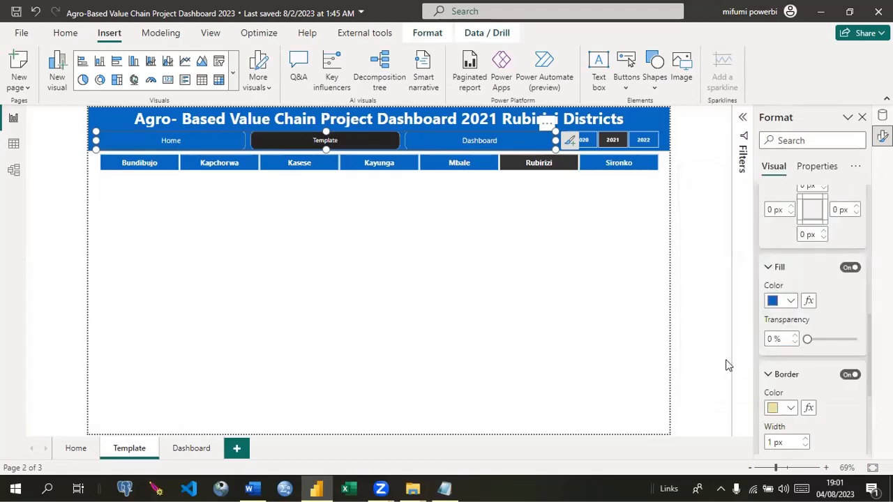
pyautogui.click(498, 333)
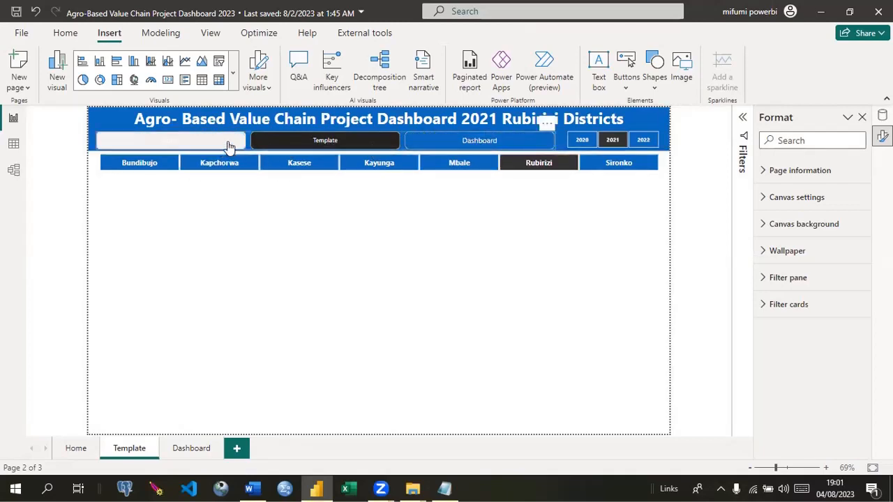
# Step: Change the fill of the page navigator's Hover state to a light blue theme shade
pyautogui.click(403, 141)
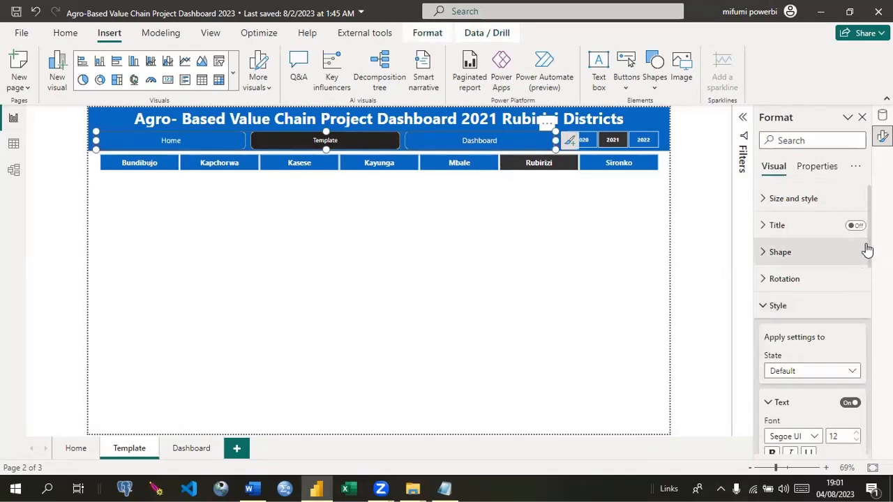
pyautogui.scroll(-3, 813, 294)
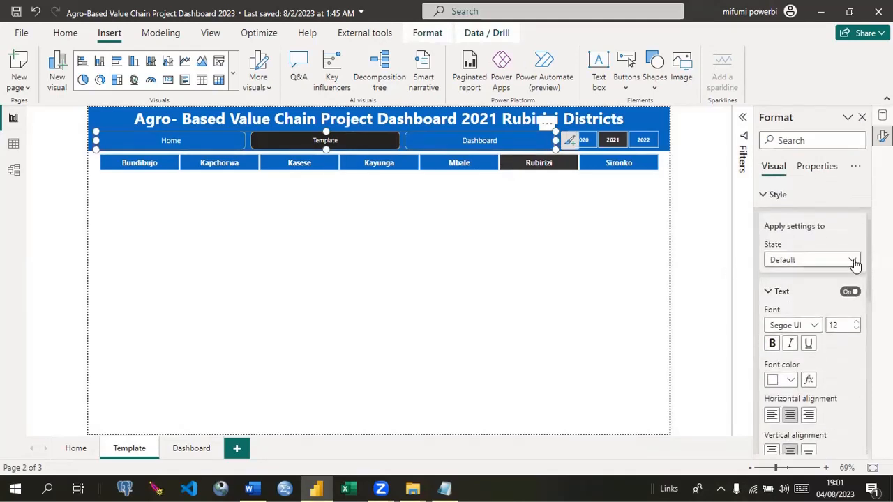
pyautogui.click(856, 260)
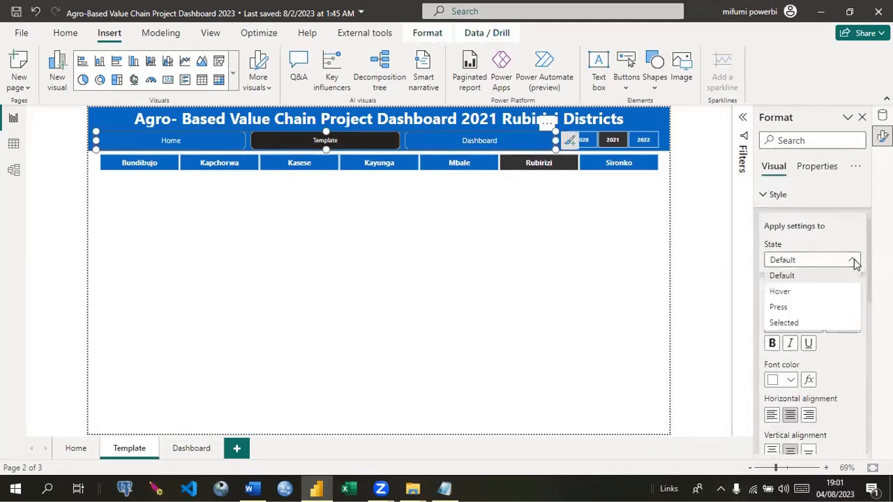
pyautogui.click(786, 292)
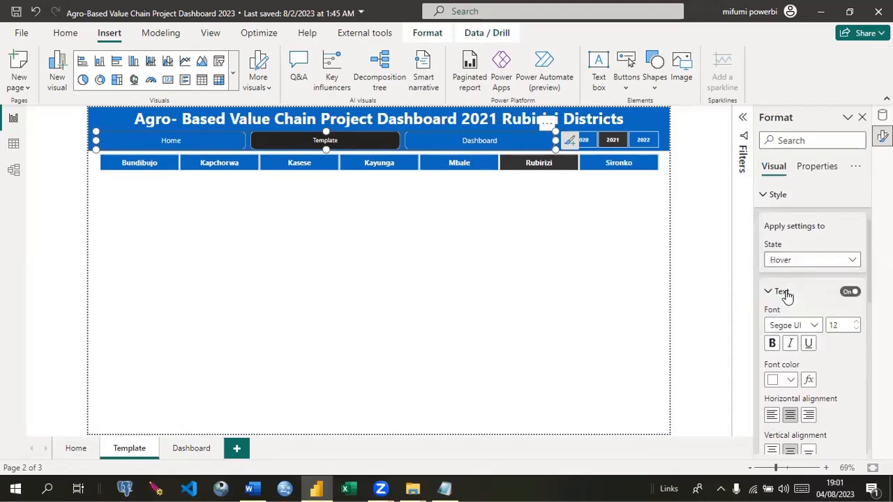
pyautogui.scroll(-5, 813, 314)
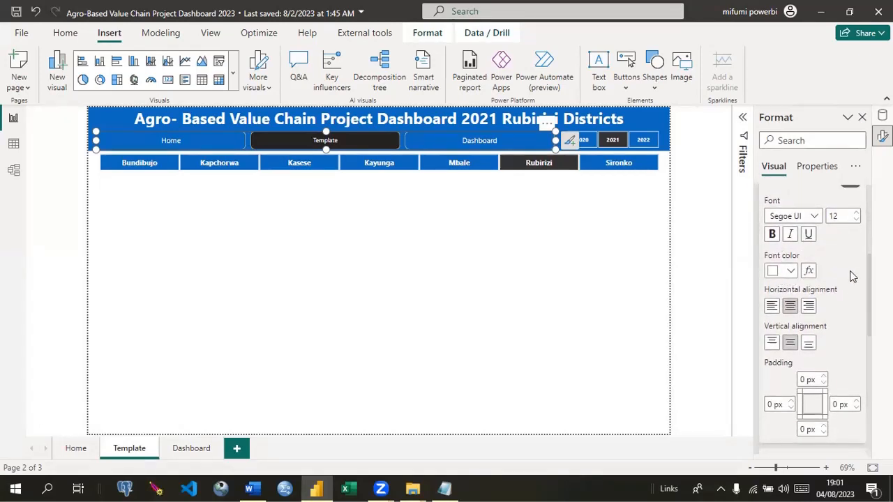
pyautogui.scroll(-5, 813, 320)
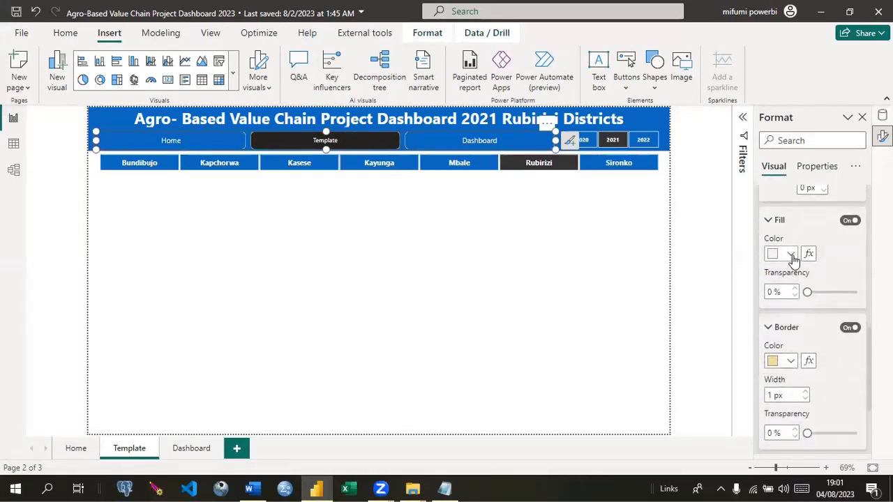
pyautogui.click(792, 256)
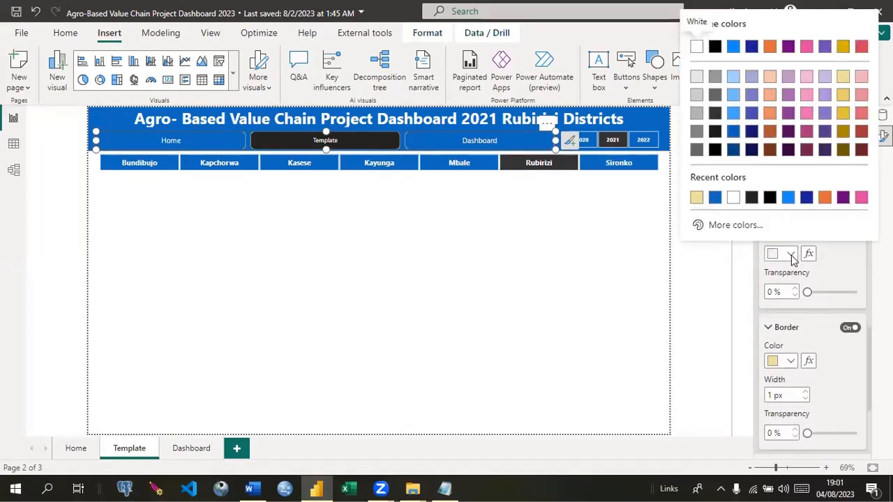
pyautogui.click(734, 95)
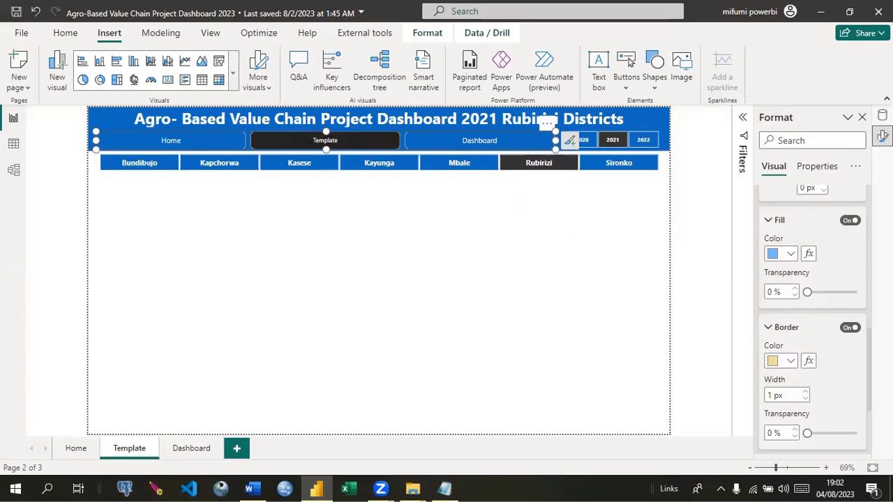
# Step: Change the fill of the page navigator's Selected state to the darkest shade of theme blue
pyautogui.scroll(10, 813, 321)
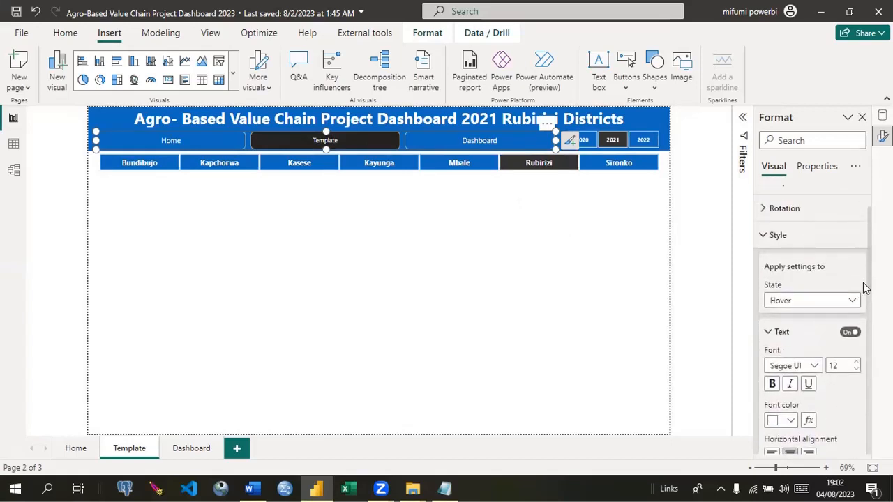
pyautogui.click(852, 301)
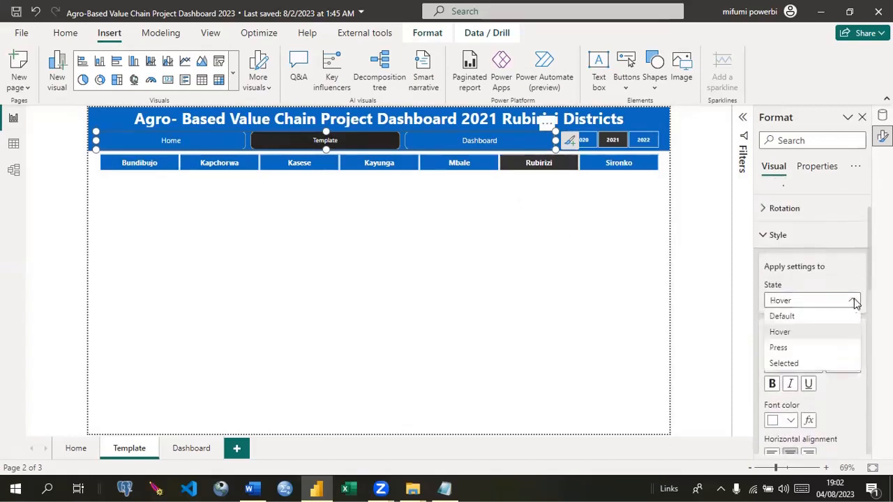
pyautogui.click(784, 363)
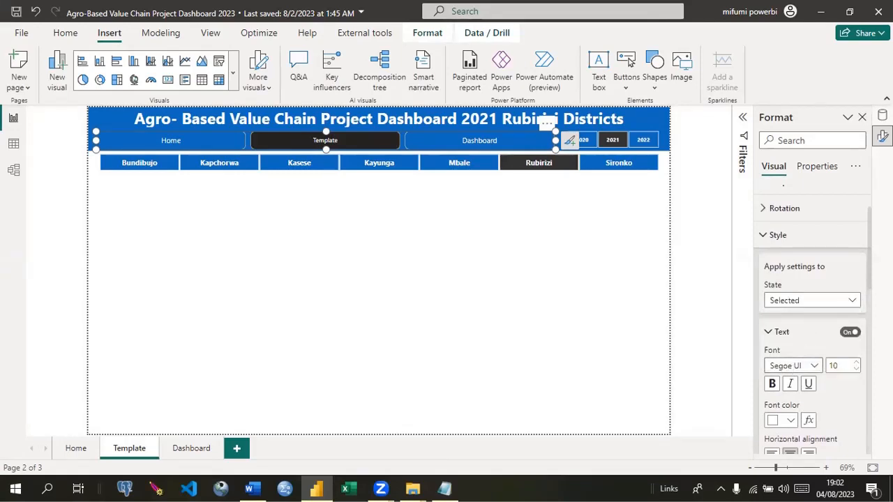
pyautogui.scroll(-6, 813, 321)
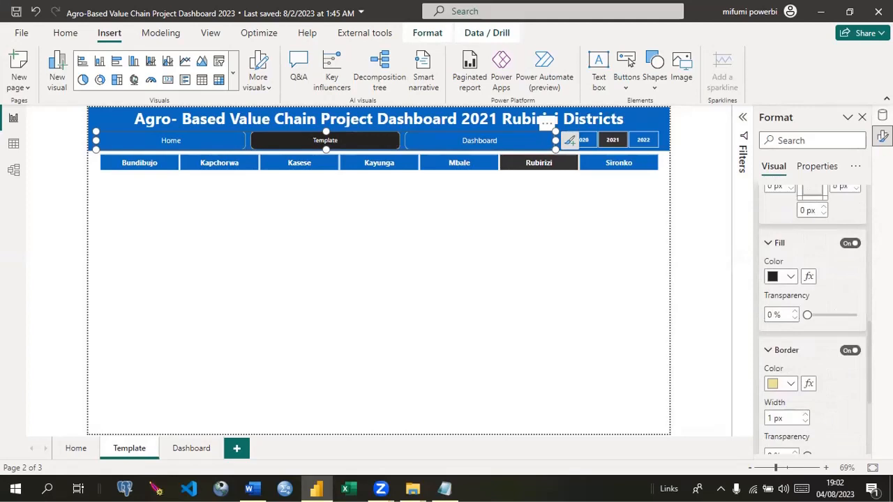
pyautogui.scroll(-1, 813, 321)
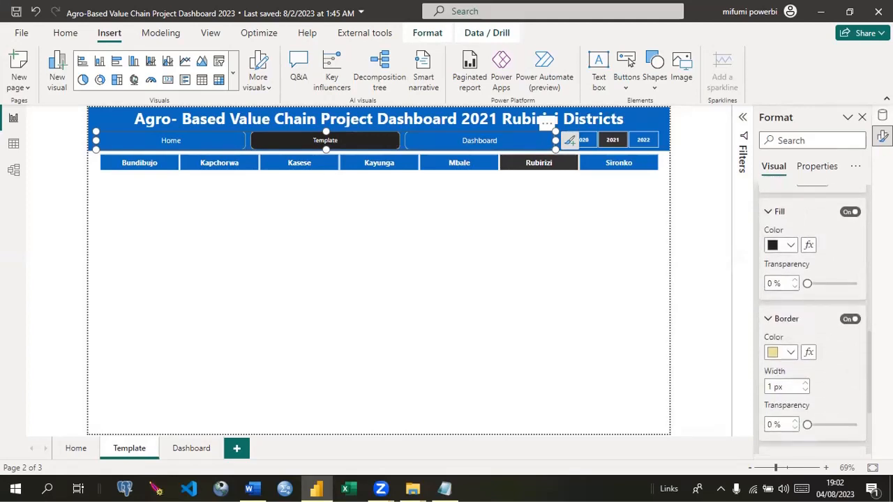
pyautogui.click(791, 245)
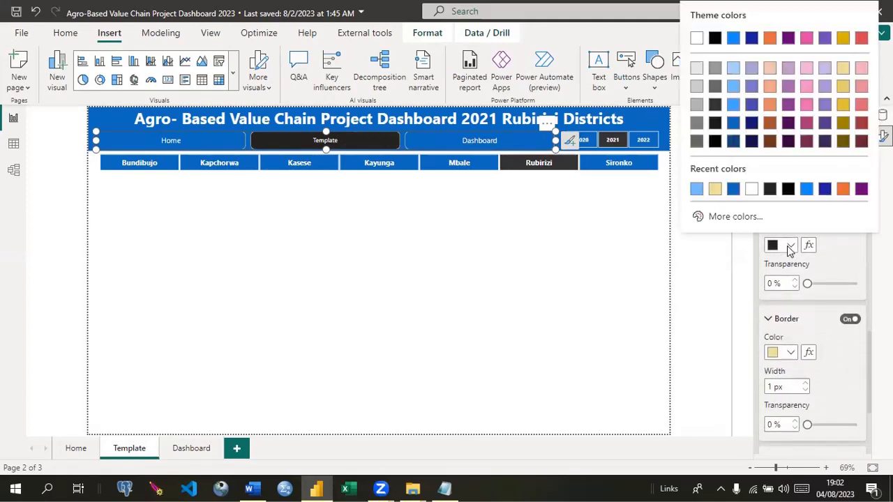
pyautogui.click(733, 141)
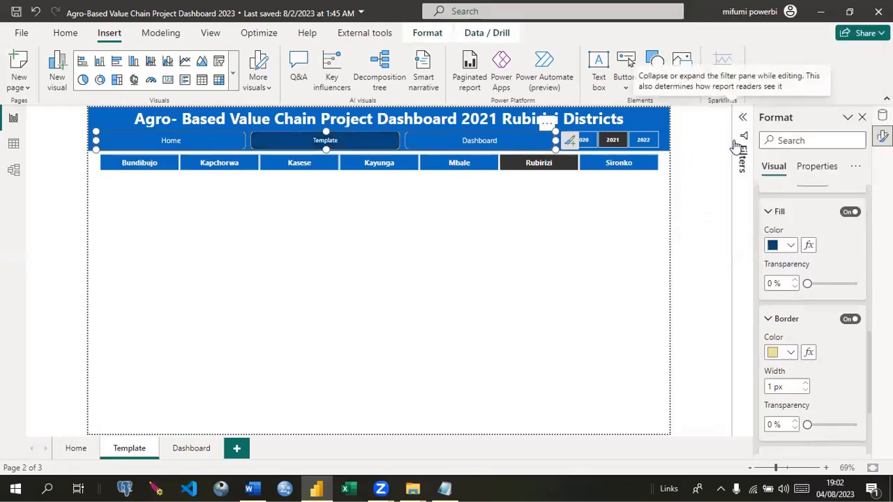
pyautogui.click(414, 246)
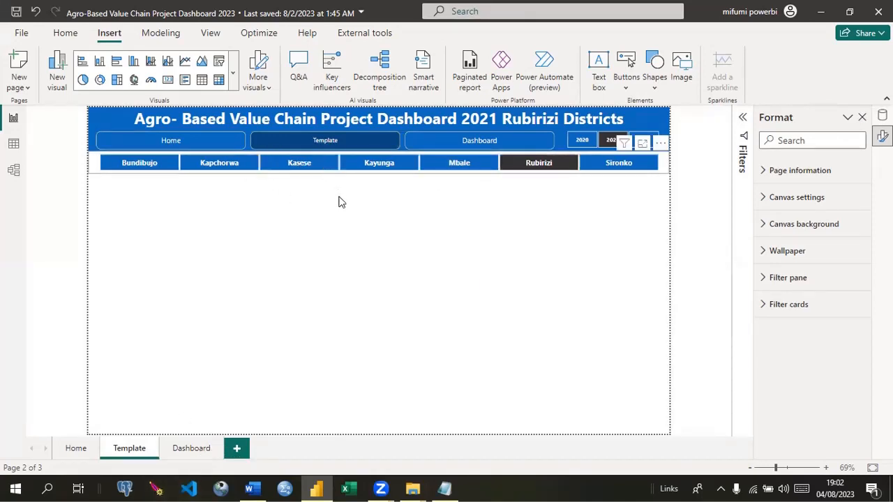
# Step: Delete the Dashboard page and add a new blank page after the Template page
pyautogui.click(220, 446)
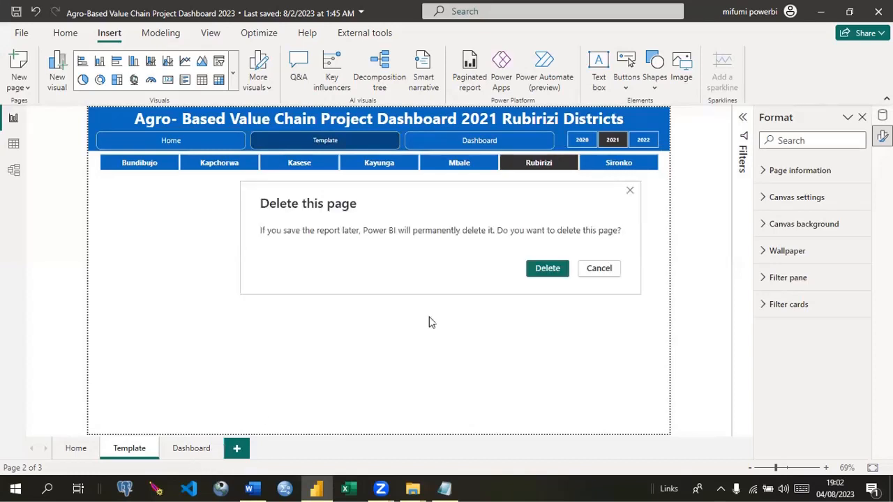
pyautogui.click(557, 272)
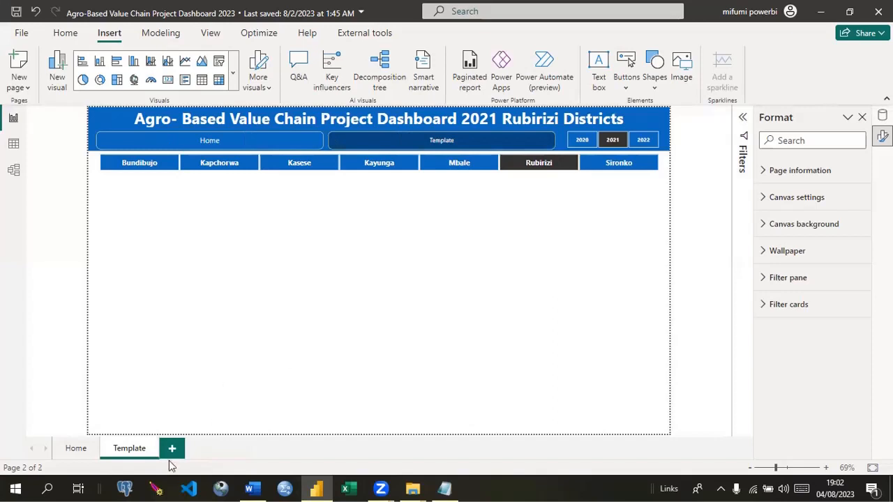
pyautogui.rightClick(142, 450)
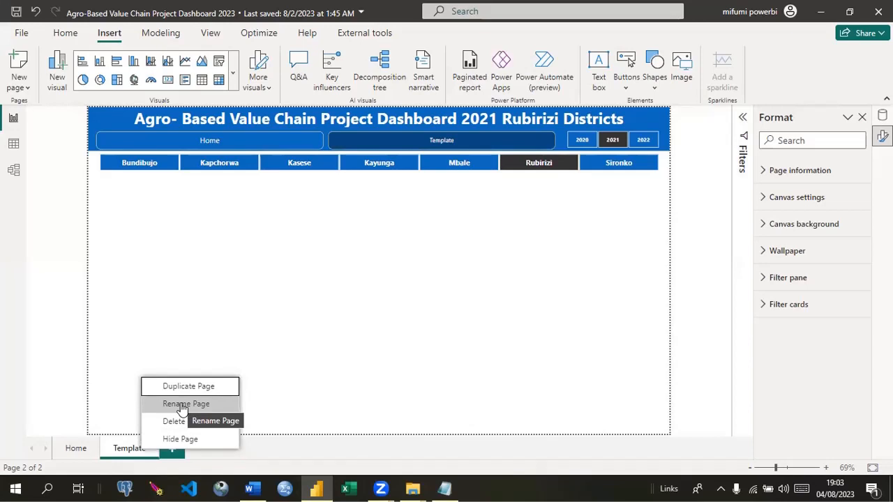
pyautogui.click(243, 456)
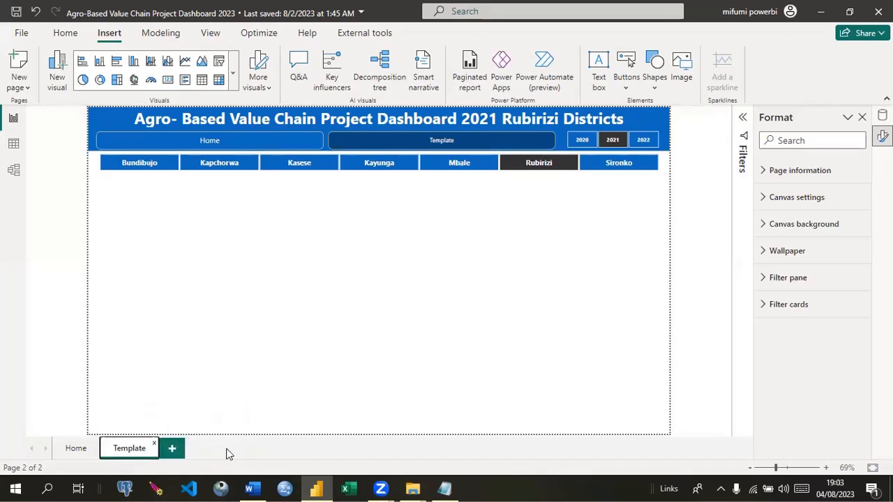
pyautogui.click(173, 449)
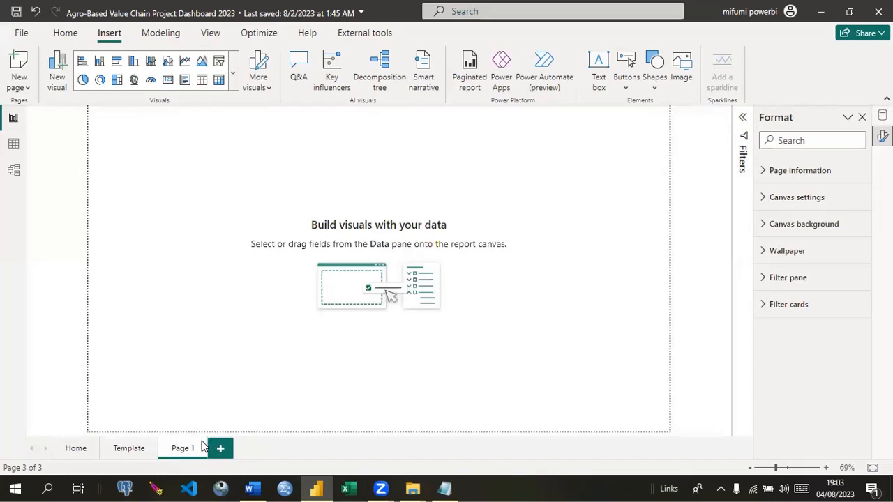
# Step: Delete the blank Page 1 and duplicate the Template page
pyautogui.click(208, 442)
pyautogui.click(548, 268)
pyautogui.rightClick(149, 448)
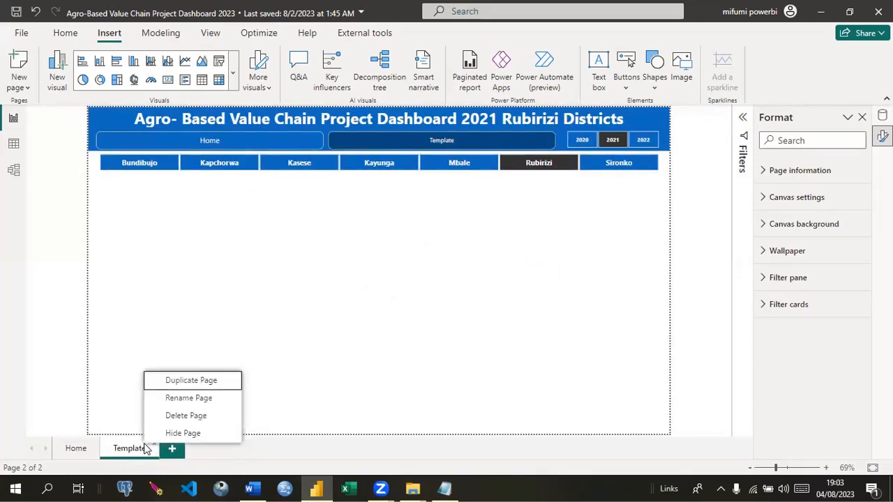
pyautogui.click(181, 380)
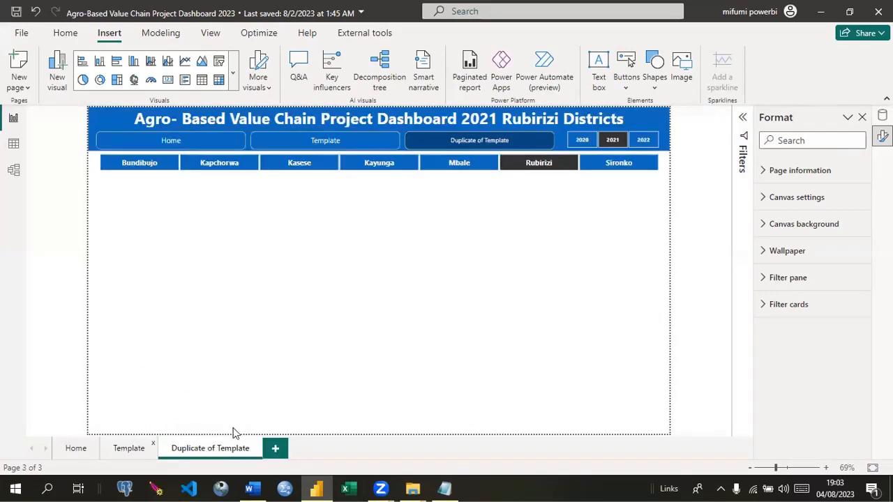
# Step: Rename the duplicated template page as Dashboard
pyautogui.doubleClick(214, 450)
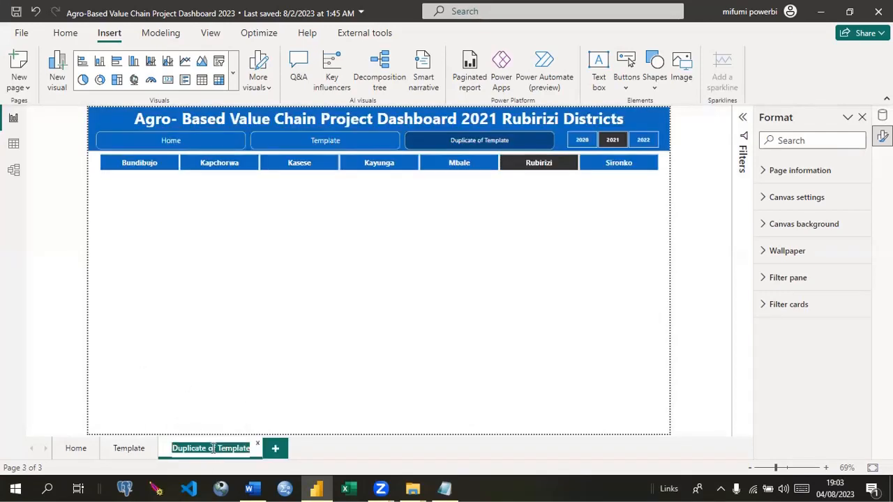
pyautogui.write('Dashbaord')
pyautogui.click(218, 448)
pyautogui.press('BackSpace')
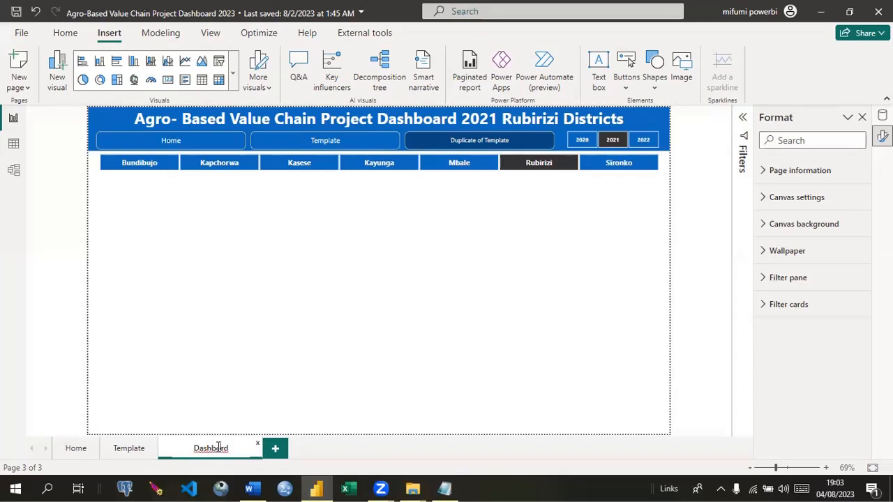
pyautogui.write('a')
pyautogui.press('Return')
# Step: Test the page navigator by switching to the Template page and back to the Dashboard page
pyautogui.click(124, 457)
pyautogui.click(191, 450)
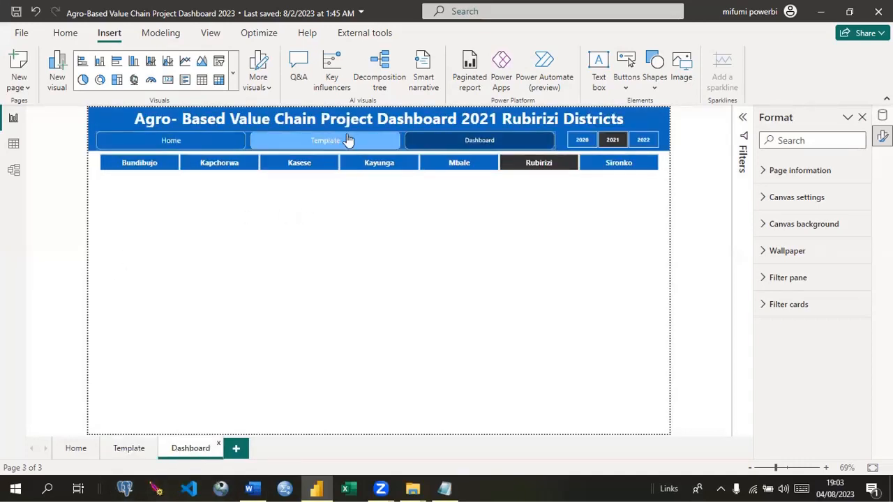
pyautogui.keyDown('ctrl'); pyautogui.click(340, 142); pyautogui.keyUp('ctrl')
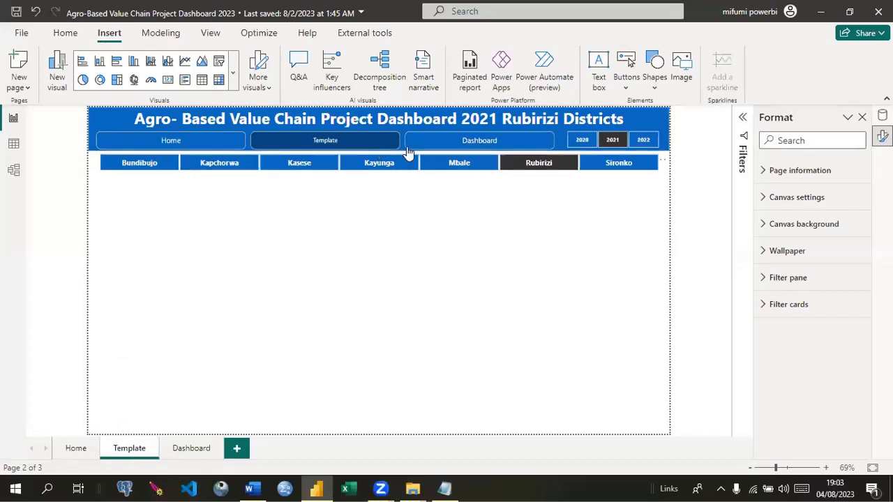
pyautogui.keyDown('ctrl'); pyautogui.click(457, 143); pyautogui.keyUp('ctrl')
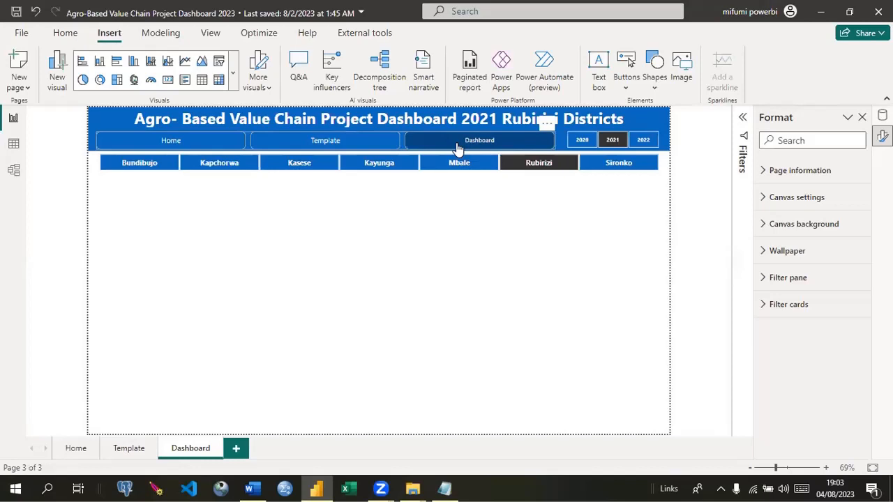
# Step: Cut the four-KPI card visual from the Home page and paste it onto the Dashboard page
pyautogui.click(77, 449)
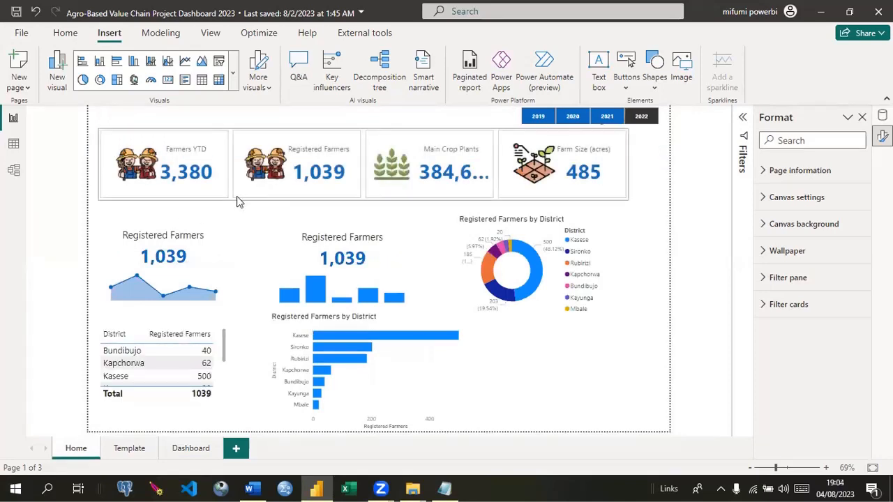
pyautogui.click(237, 201)
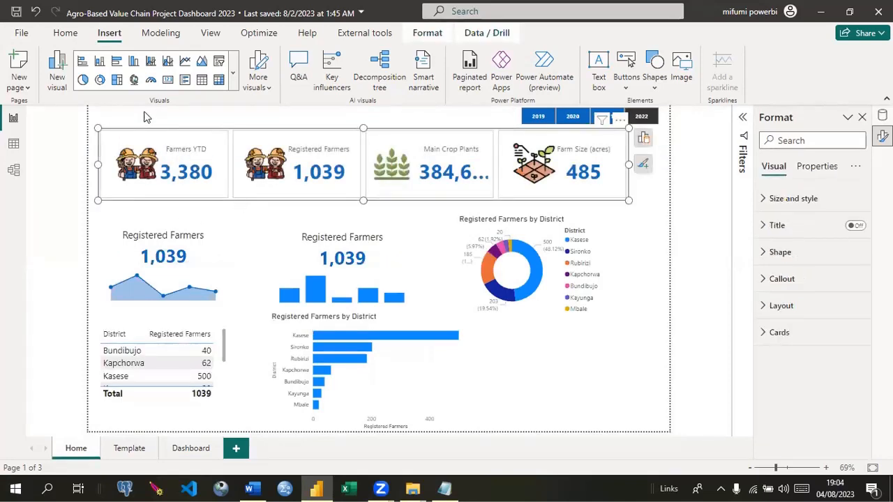
pyautogui.click(64, 34)
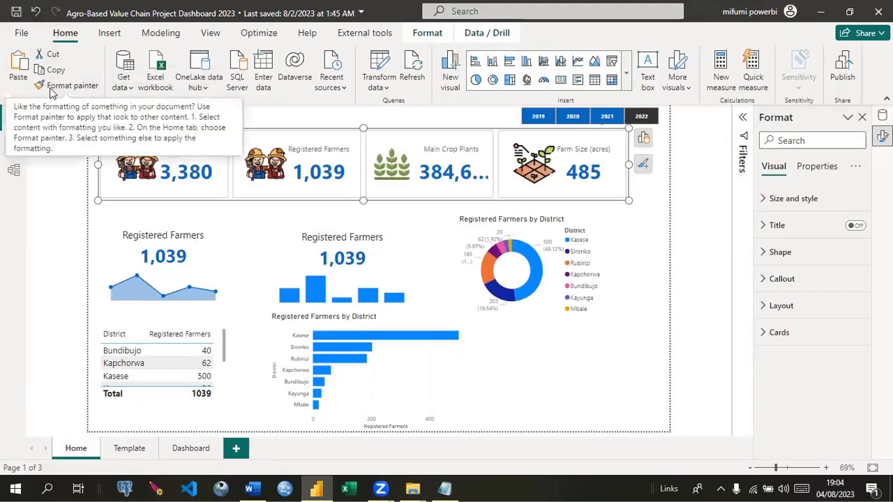
pyautogui.click(53, 57)
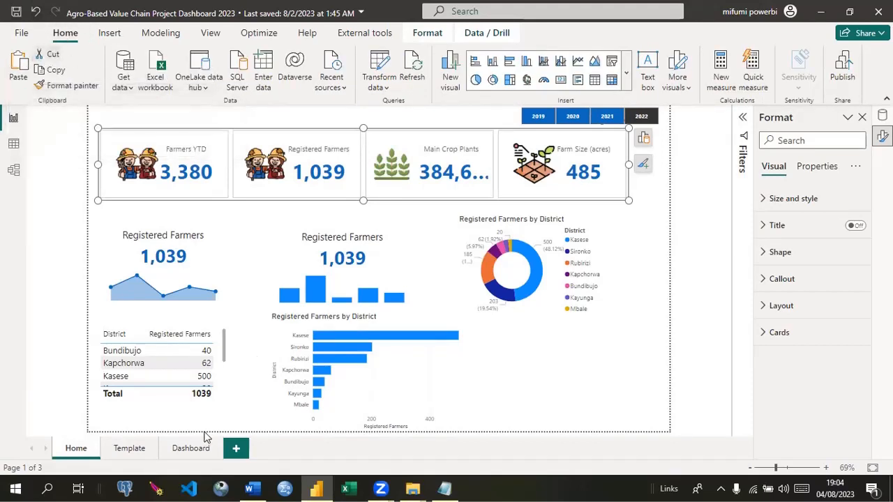
pyautogui.click(186, 452)
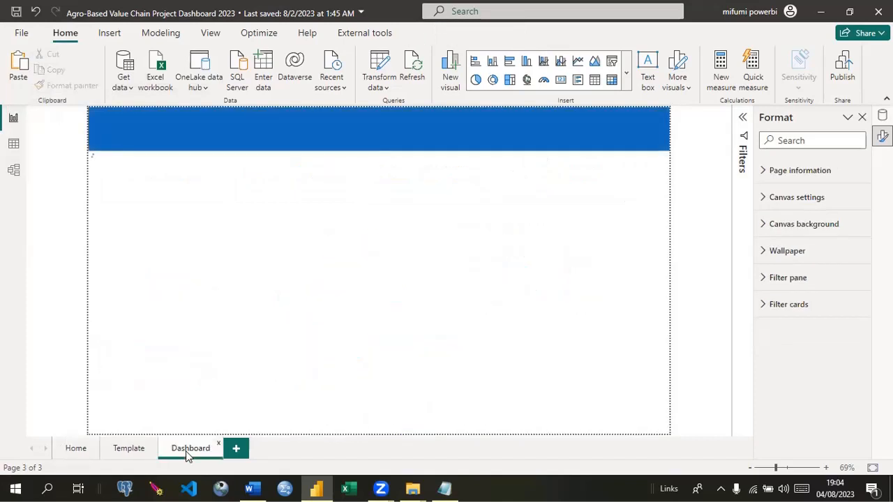
pyautogui.click(13, 70)
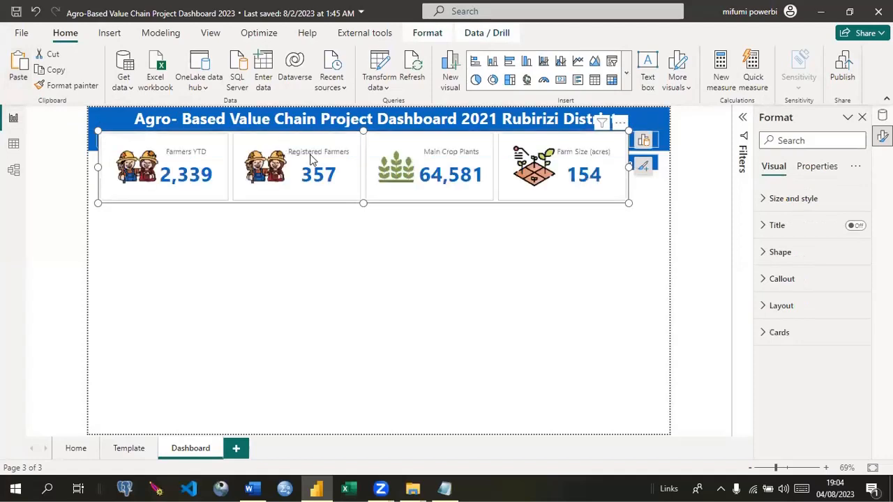
# Step: Place the card visual just below the district slicer, widen it to the full page width and reduce its height slightly
pyautogui.moveTo(363, 162); pyautogui.dragTo(362, 206)
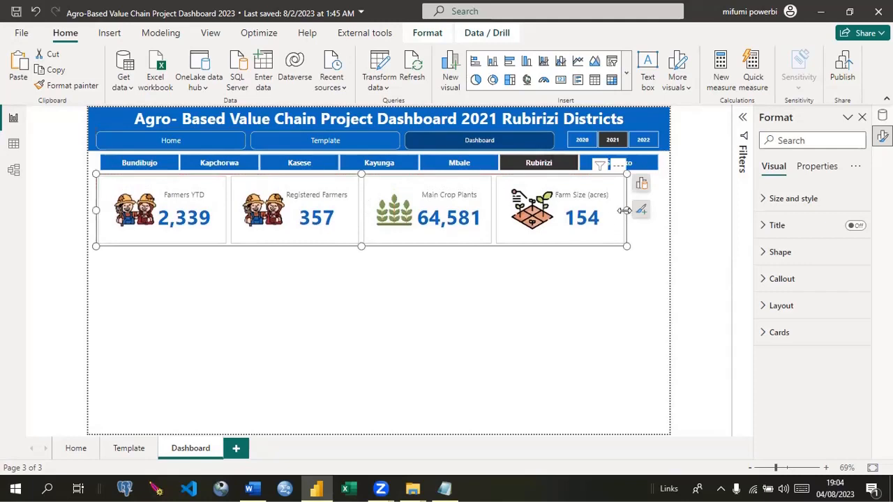
pyautogui.moveTo(626, 210); pyautogui.dragTo(668, 209)
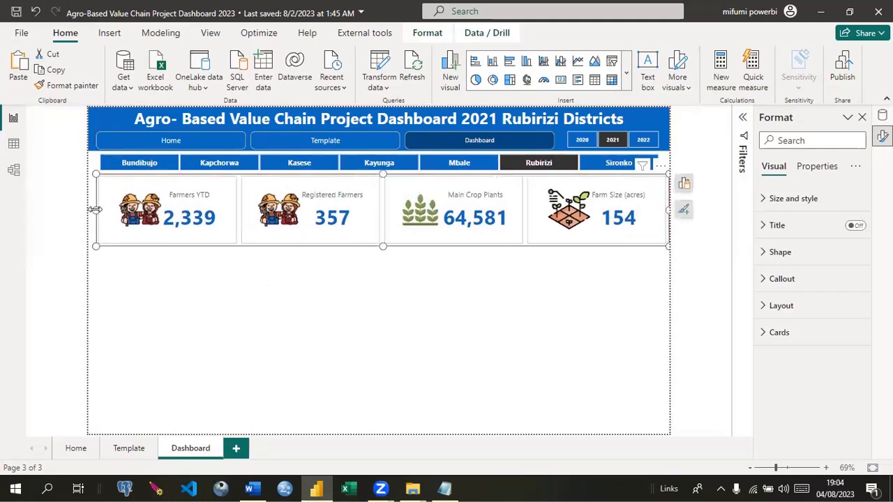
pyautogui.moveTo(95, 209); pyautogui.dragTo(78, 217)
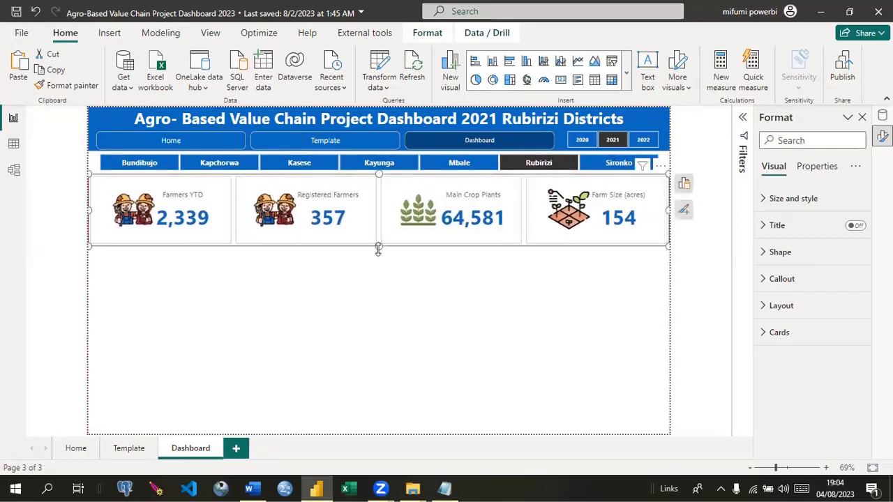
pyautogui.moveTo(379, 248); pyautogui.dragTo(382, 235)
pyautogui.click(422, 298)
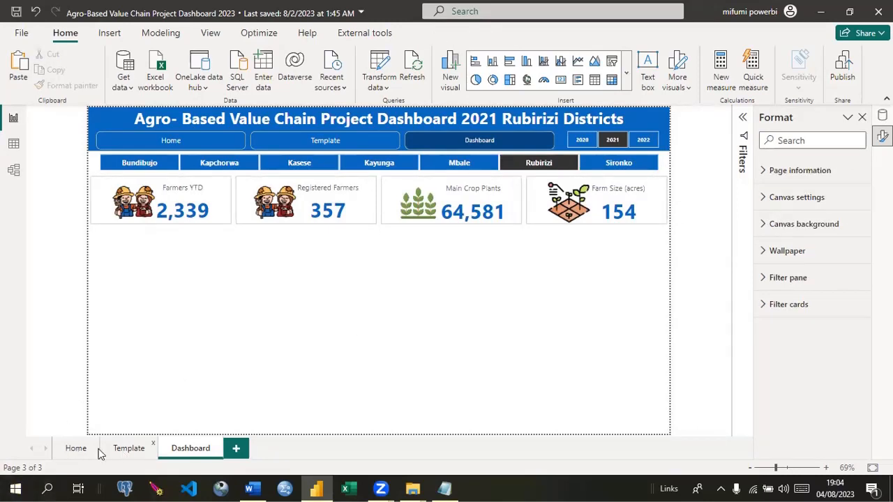
# Step: Cut the Registered Farmers by District bar chart from the Home page and paste it onto the Dashboard page
pyautogui.click(76, 449)
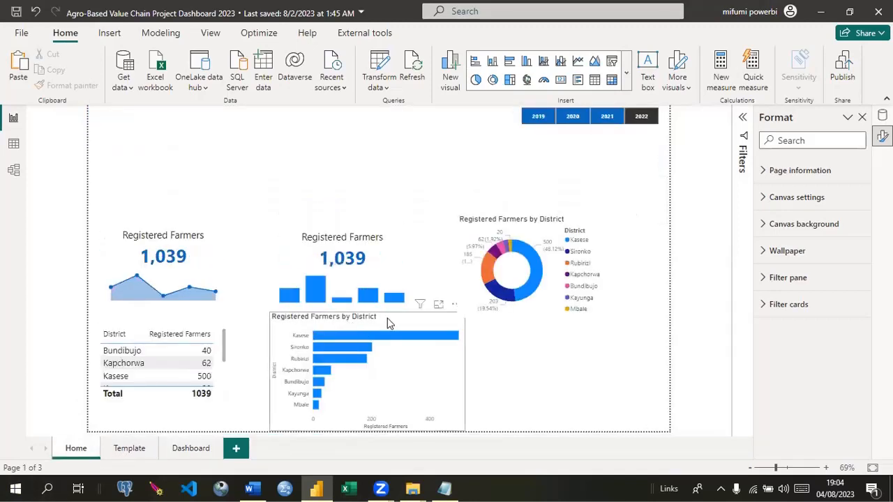
pyautogui.click(389, 323)
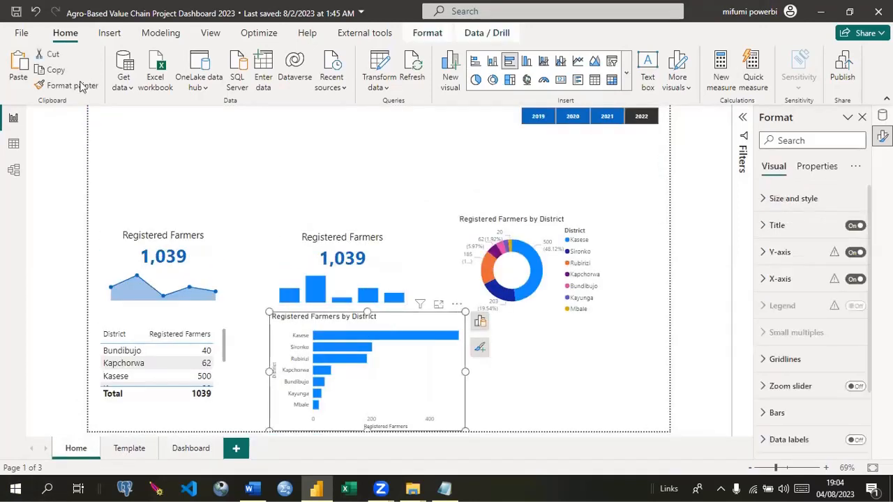
pyautogui.press('Delete')
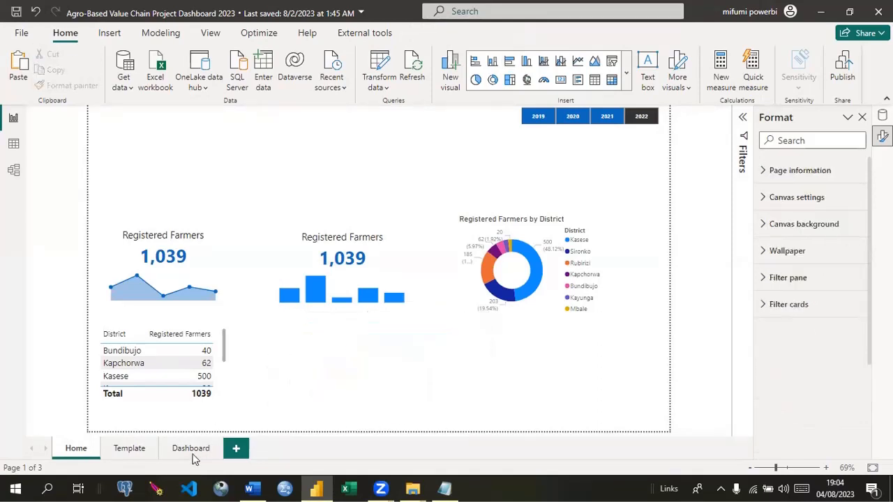
pyautogui.click(193, 454)
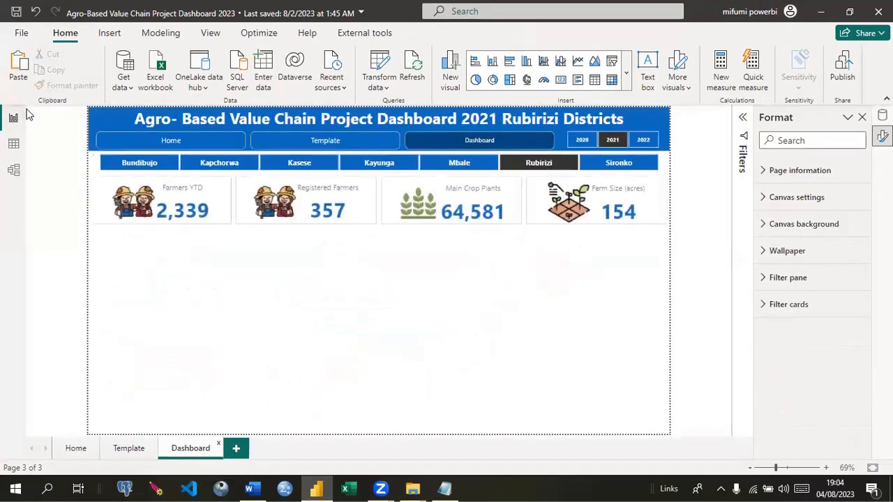
pyautogui.click(18, 70)
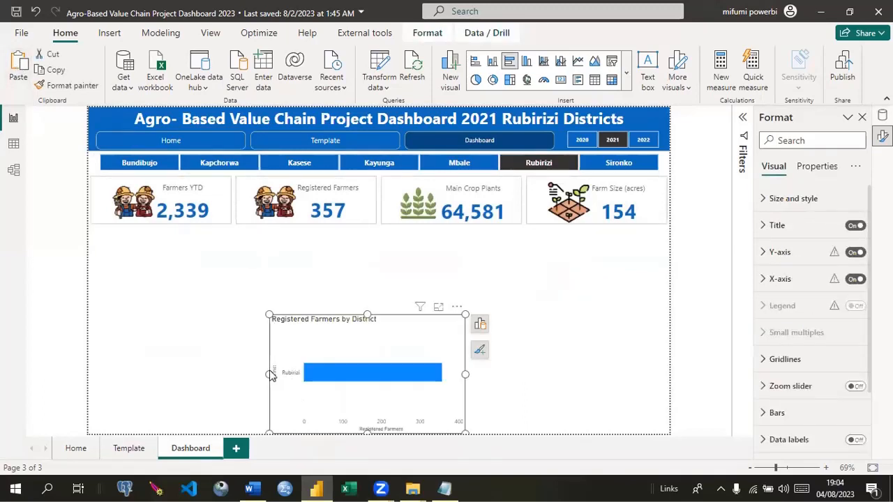
# Step: Resize the bar chart to fill the left third of the Dashboard page, from below the cards to the page bottom
pyautogui.moveTo(270, 374); pyautogui.dragTo(92, 361)
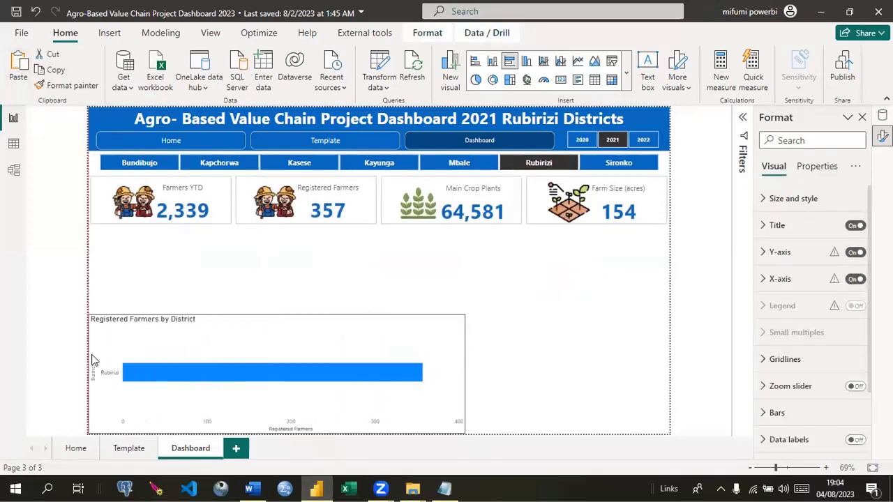
pyautogui.moveTo(466, 374); pyautogui.dragTo(284, 382)
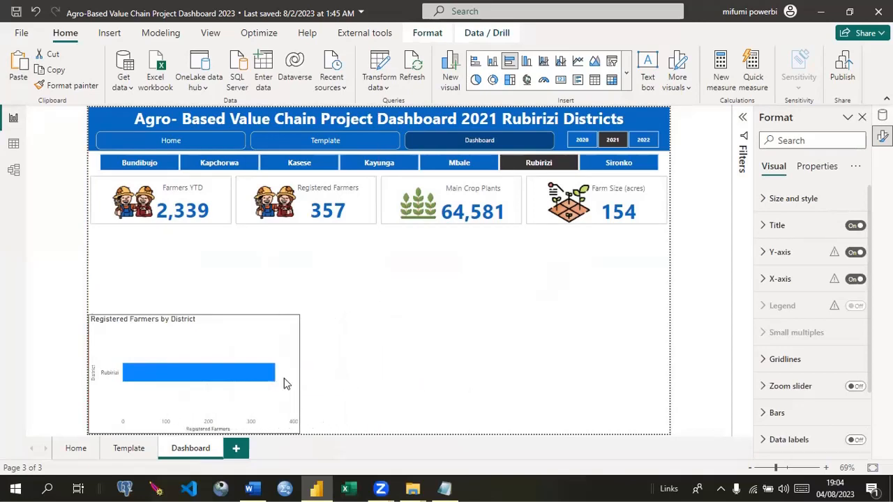
pyautogui.moveTo(185, 314); pyautogui.dragTo(185, 239)
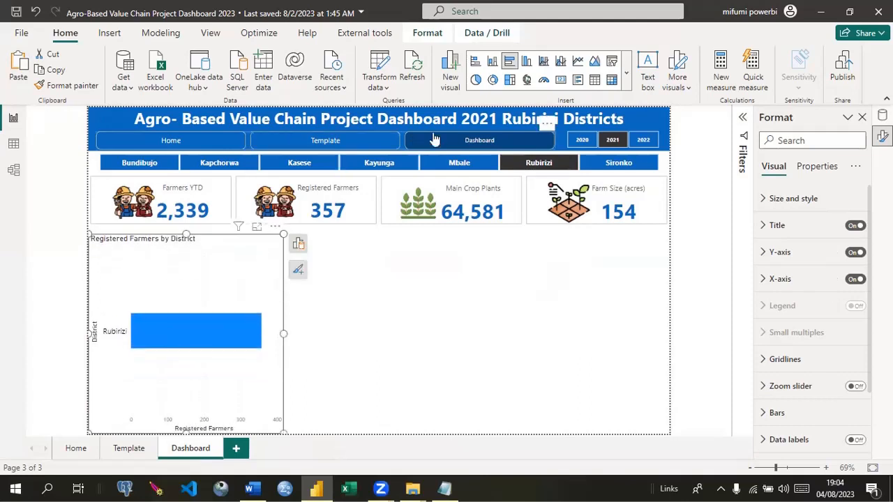
# Step: Clear the Rubirizi selection in the district slicer so all districts are included
pyautogui.click(528, 168)
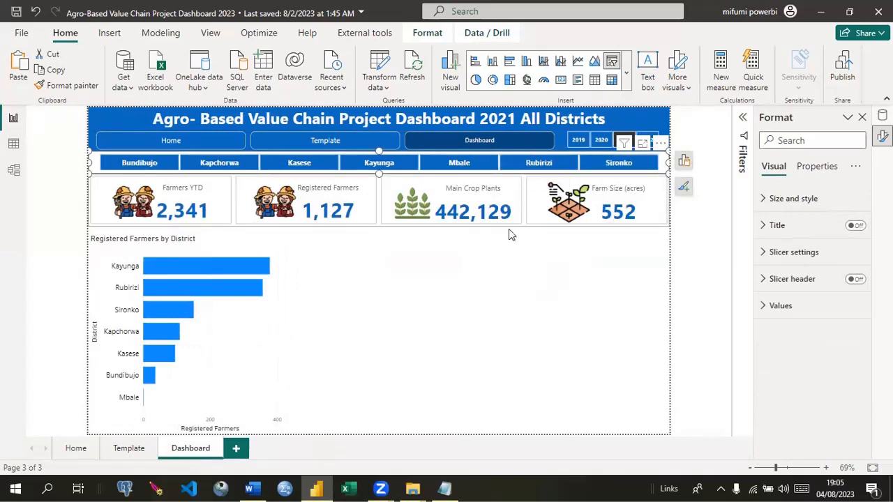
pyautogui.click(707, 292)
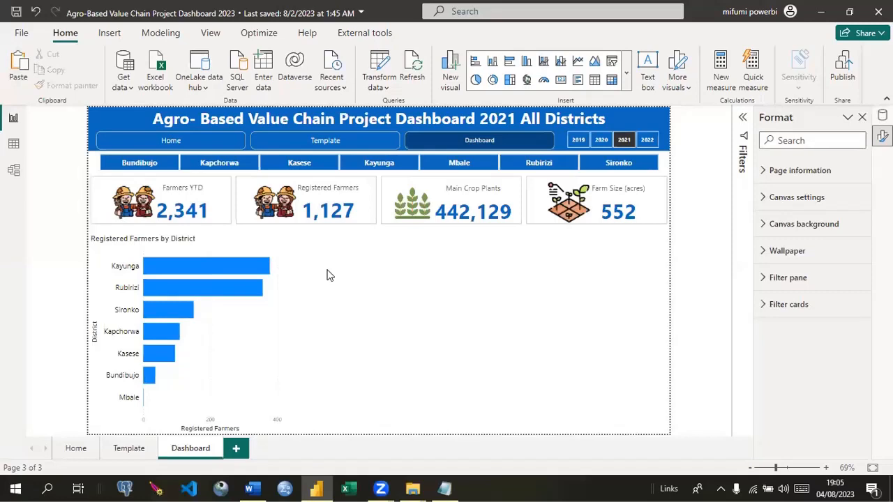
# Step: Examine the Farmerdb table's columns, including the main crop, farm size and crop plant fields, and return to the report
pyautogui.click(13, 144)
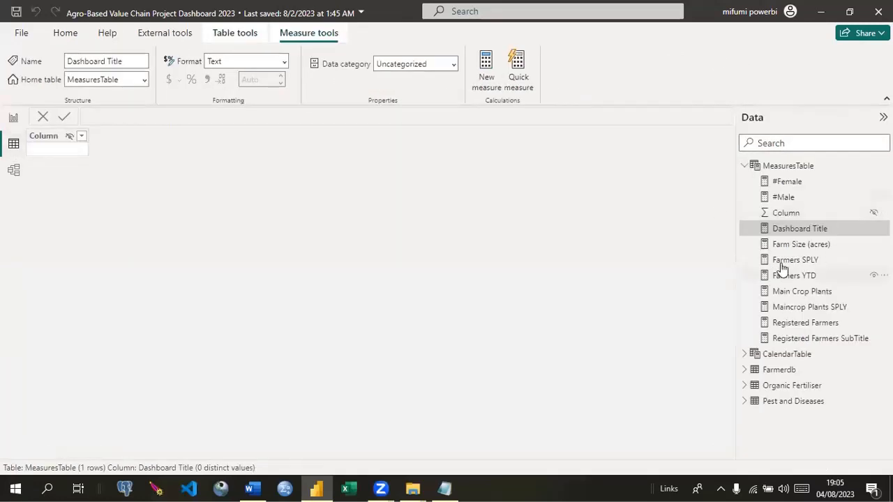
pyautogui.click(779, 371)
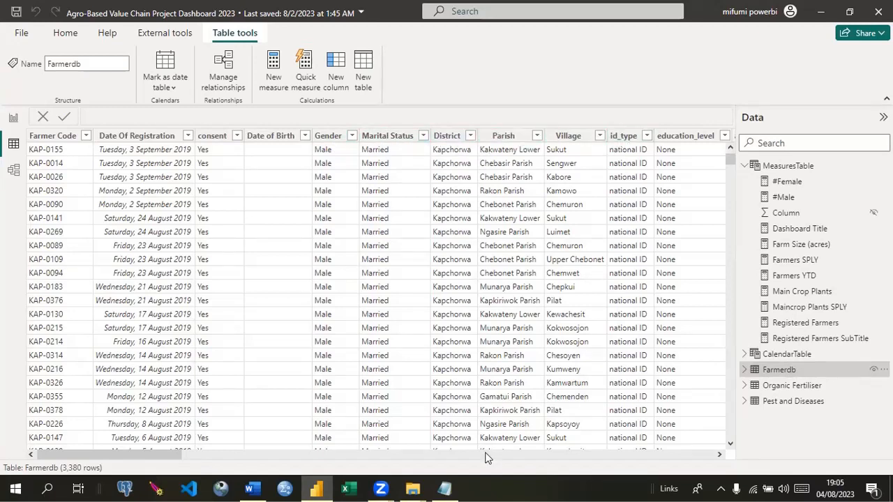
pyautogui.moveTo(139, 457); pyautogui.dragTo(299, 463)
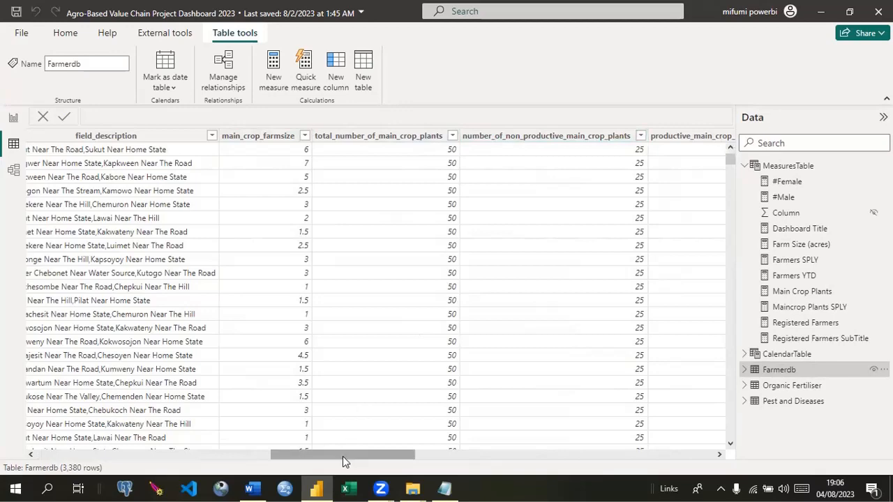
pyautogui.moveTo(401, 452); pyautogui.dragTo(365, 452)
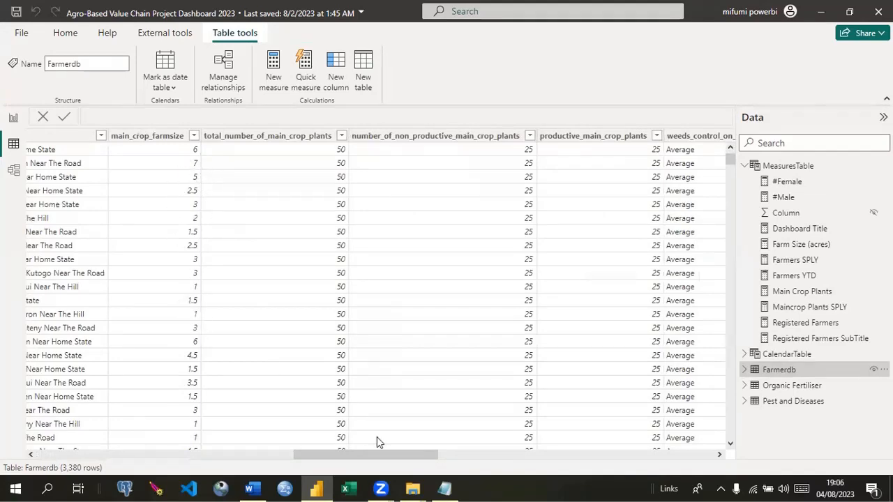
pyautogui.moveTo(364, 455); pyautogui.dragTo(300, 447)
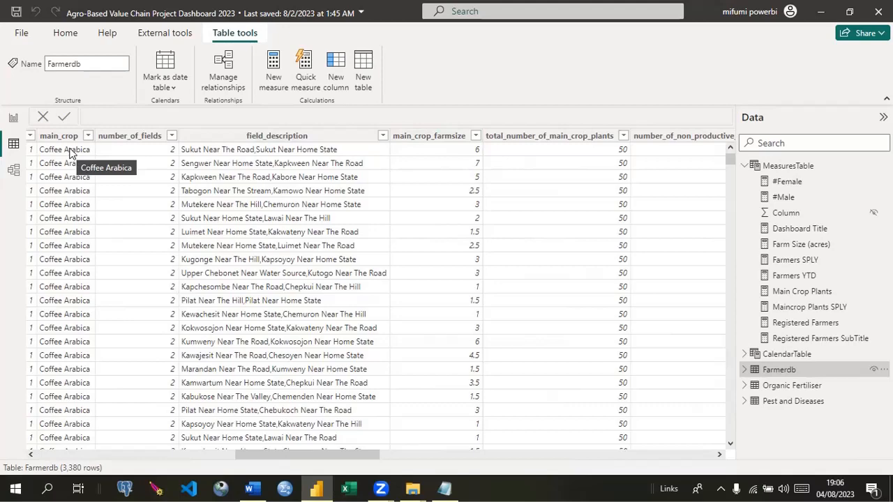
pyautogui.click(12, 119)
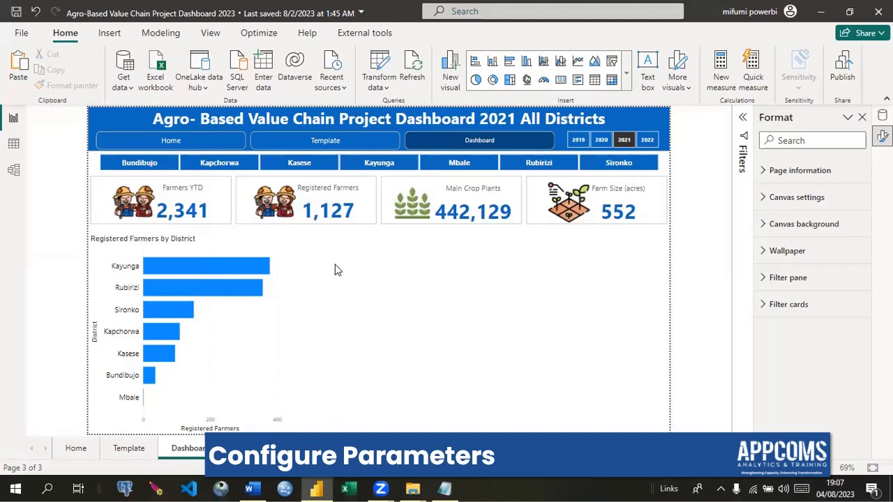
pyautogui.click(258, 258)
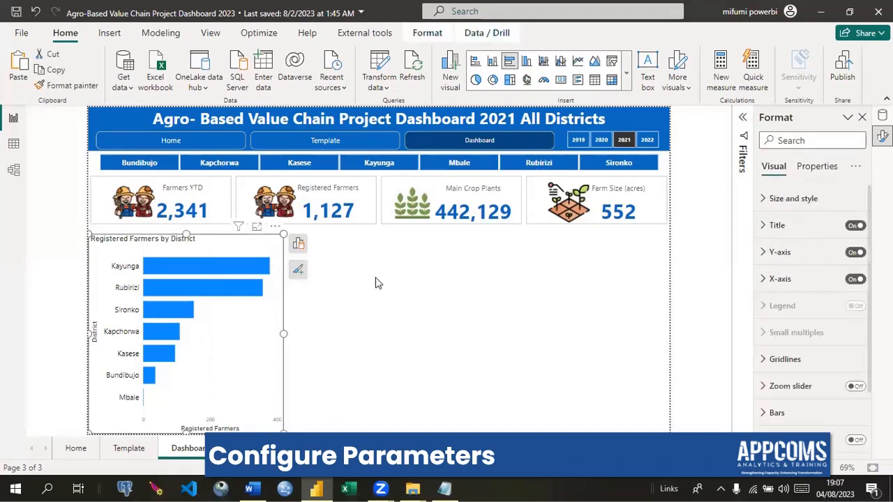
pyautogui.click(376, 283)
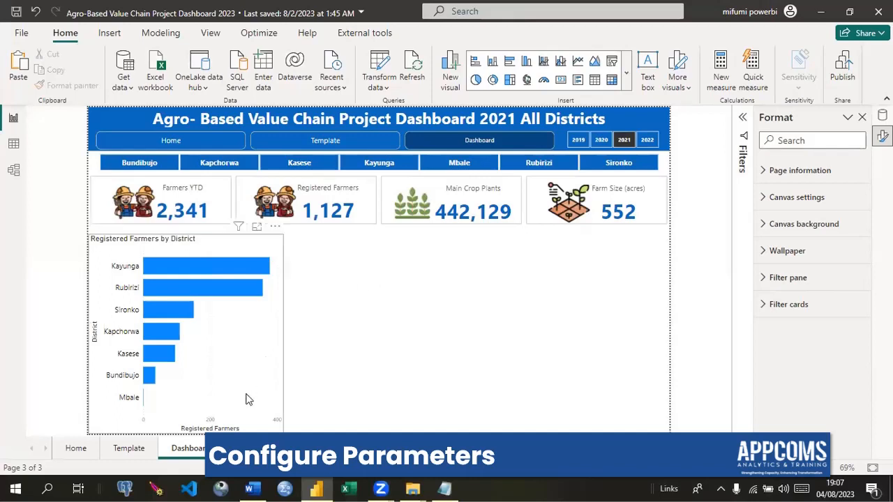
pyautogui.click(138, 454)
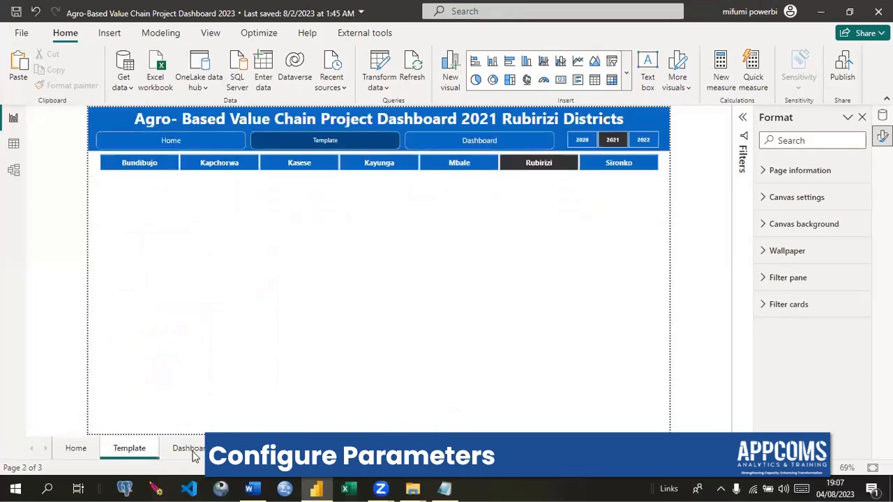
pyautogui.click(195, 453)
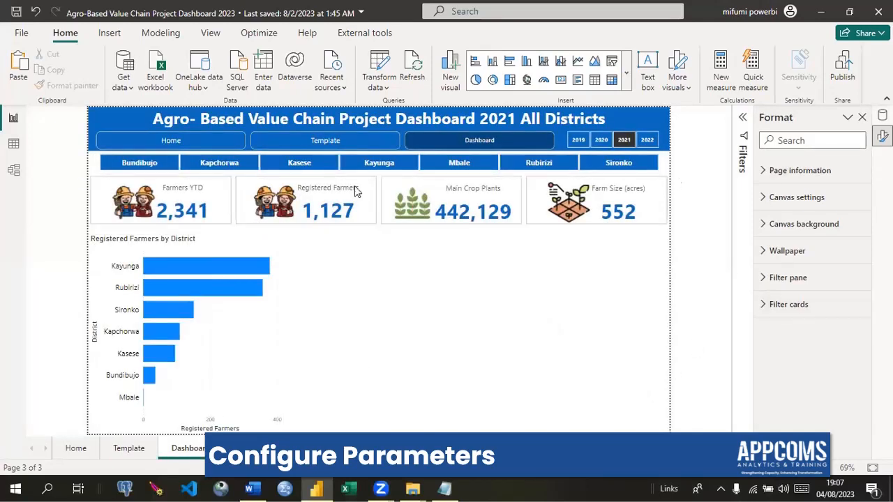
# Step: Look through Farmerdb's gender, marital status, location, education and crop columns for possible chart dimensions, and return to the report
pyautogui.click(13, 148)
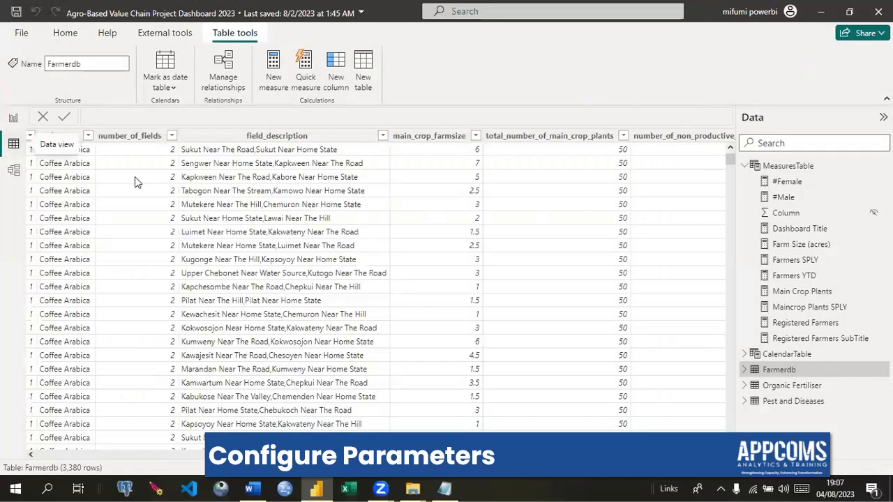
pyautogui.moveTo(187, 447); pyautogui.dragTo(117, 449)
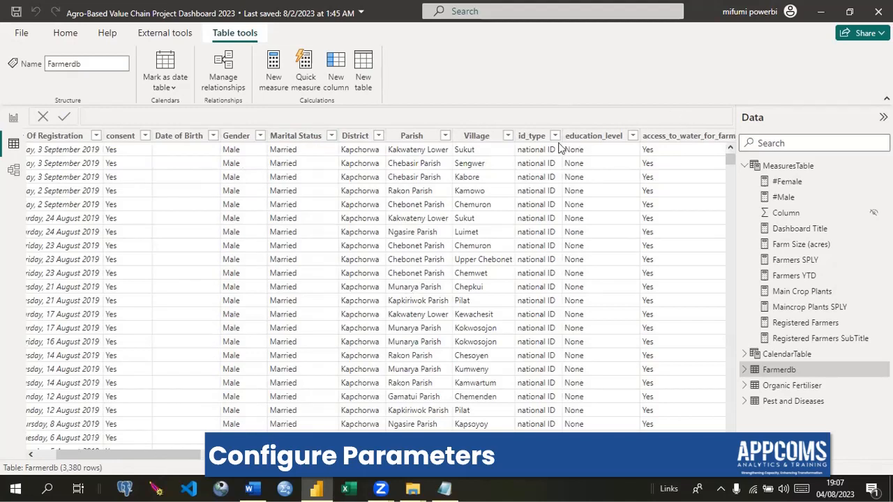
pyautogui.moveTo(192, 455); pyautogui.dragTo(278, 454)
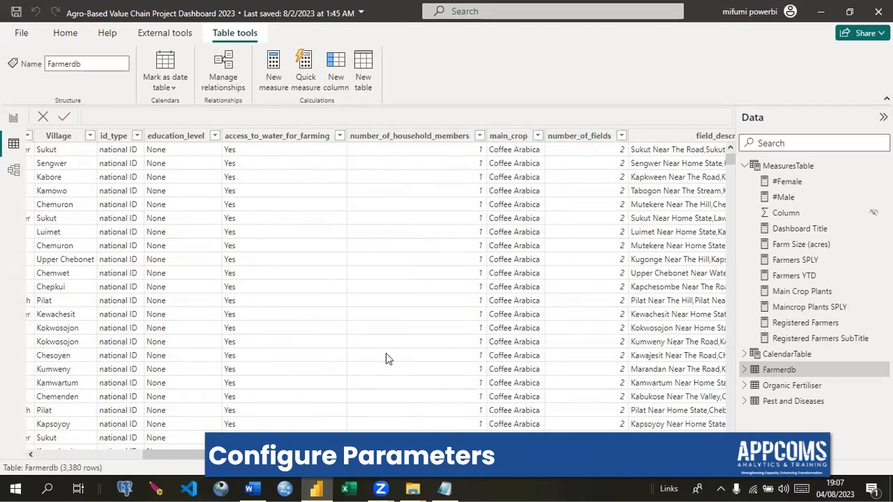
pyautogui.moveTo(268, 455); pyautogui.dragTo(495, 455)
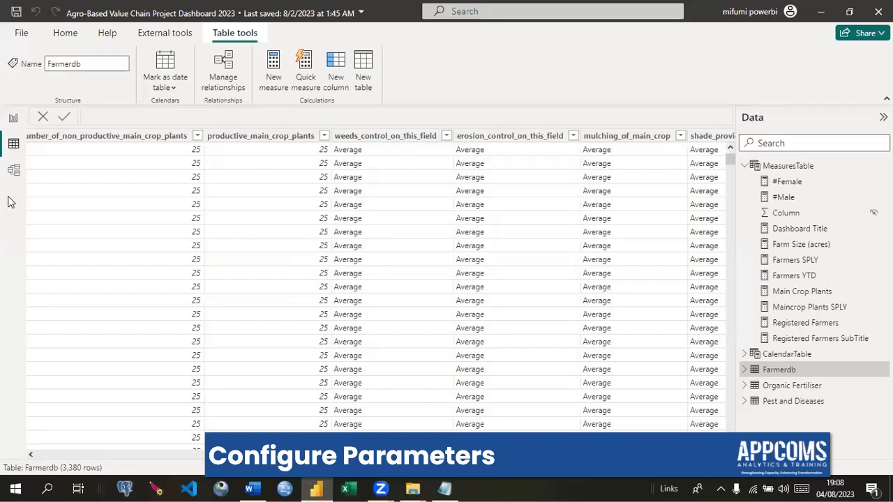
pyautogui.click(13, 118)
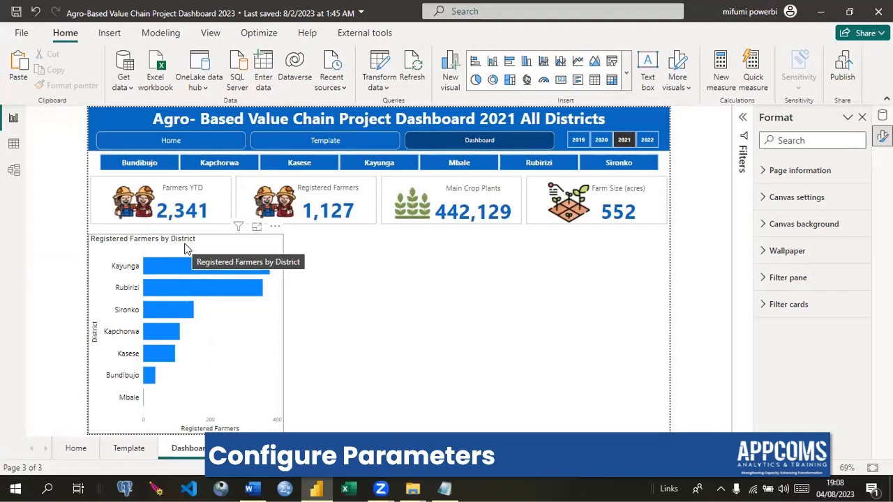
# Step: Start a new parameter whose variable adjusts Fields
pyautogui.click(159, 35)
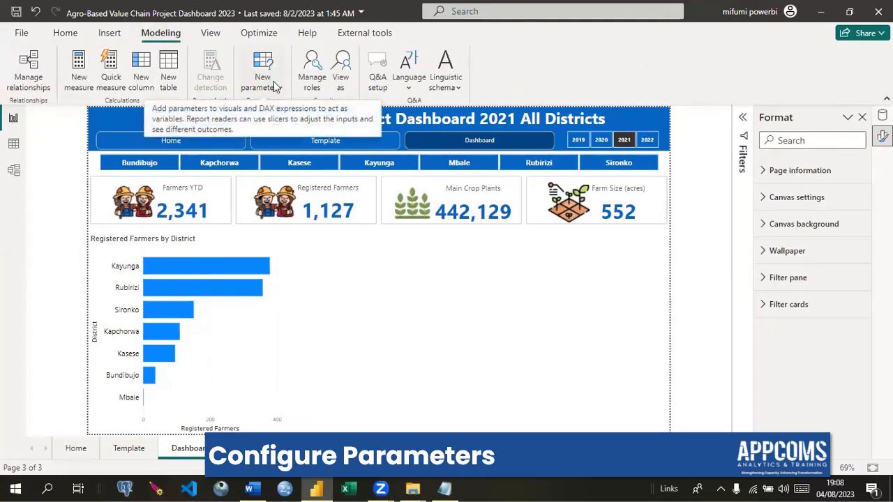
pyautogui.click(276, 88)
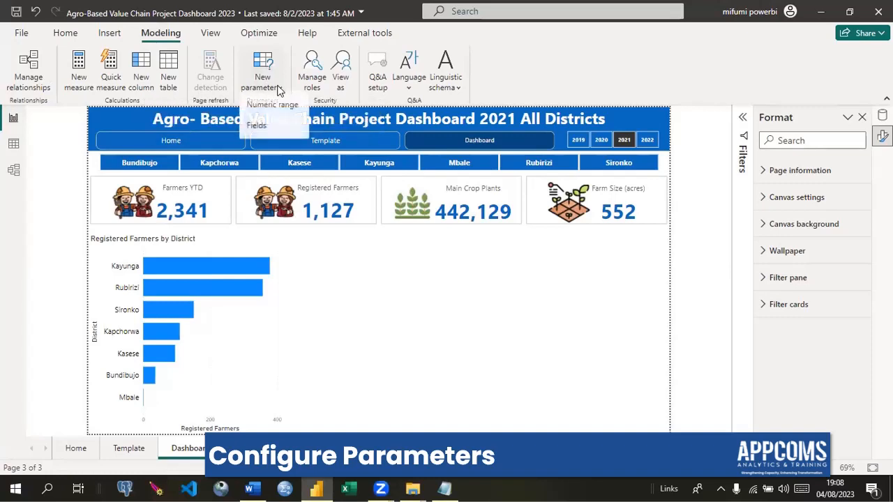
pyautogui.click(266, 134)
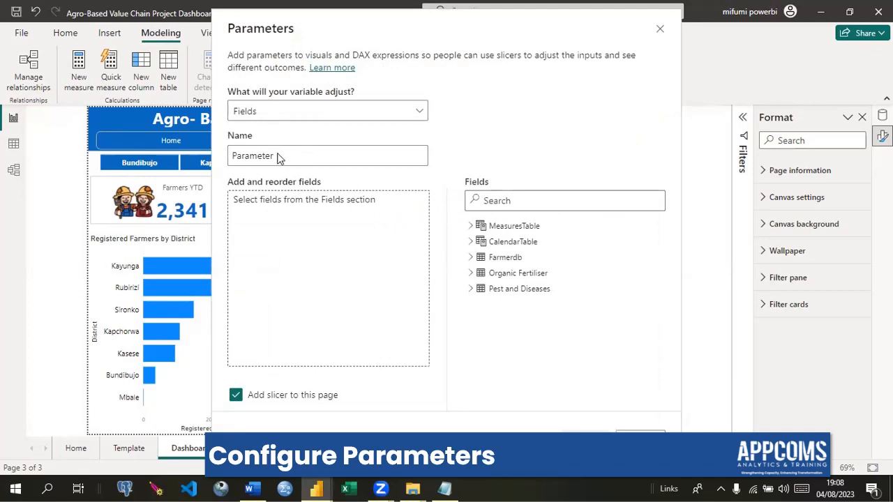
pyautogui.click(279, 157)
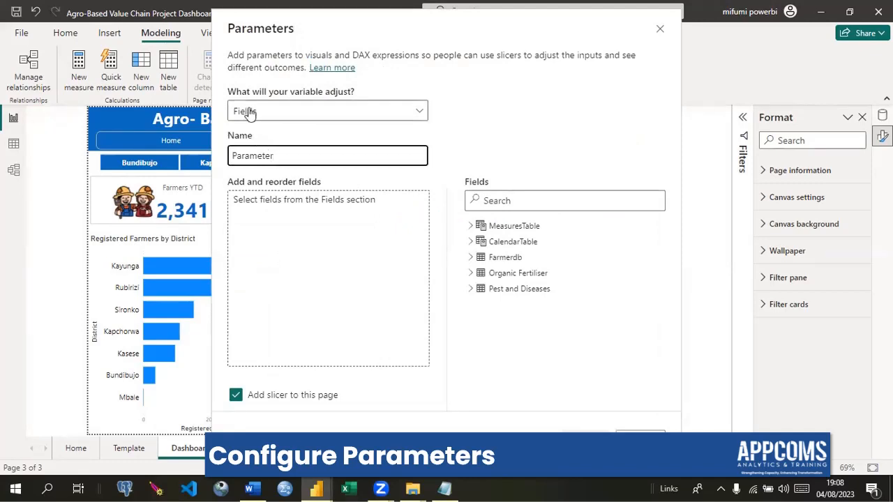
pyautogui.click(284, 113)
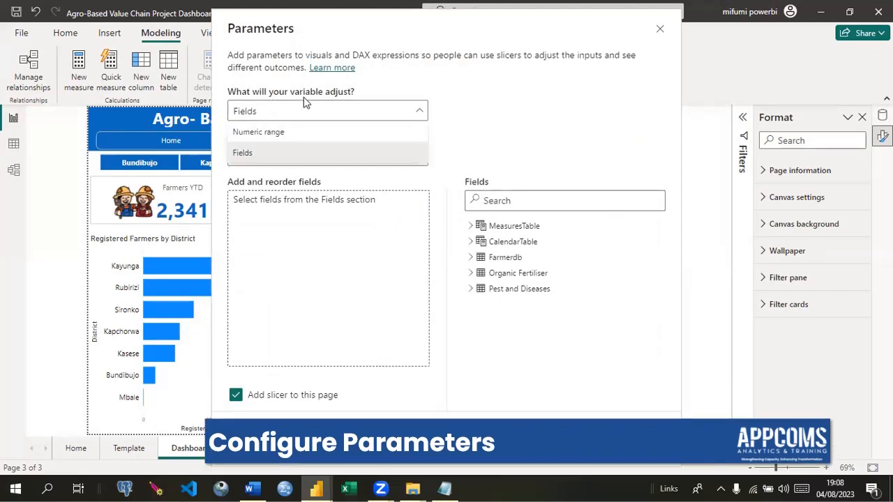
pyautogui.click(244, 153)
# Step: Name the new fields parameter prmDimension
pyautogui.click(282, 156)
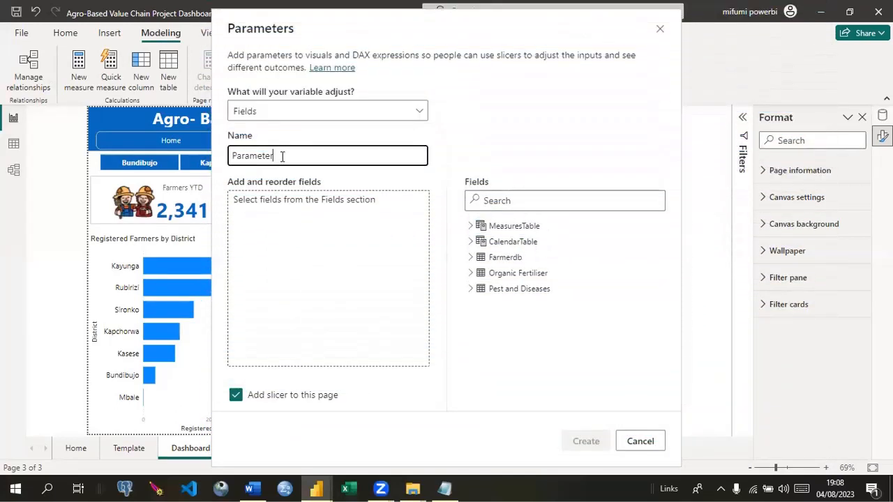
pyautogui.press('BackSpace')
pyautogui.press('BackSpace')
pyautogui.press('BackSpace')
pyautogui.press('BackSpace')
pyautogui.press('BackSpace')
pyautogui.press('BackSpace')
pyautogui.press('BackSpace')
pyautogui.press('BackSpace')
pyautogui.press('BackSpace')
pyautogui.write('prmDimension')
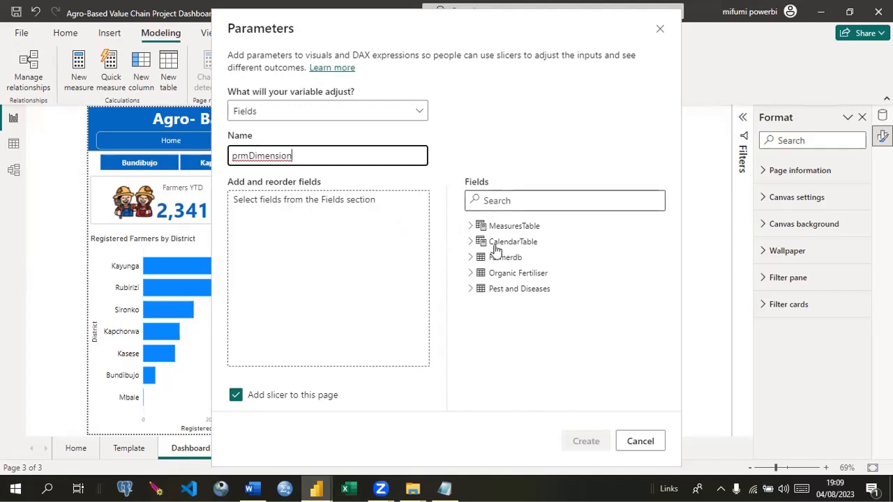
# Step: Find the District field in the Farmerdb table and add it to the prmDimension parameter
pyautogui.click(472, 258)
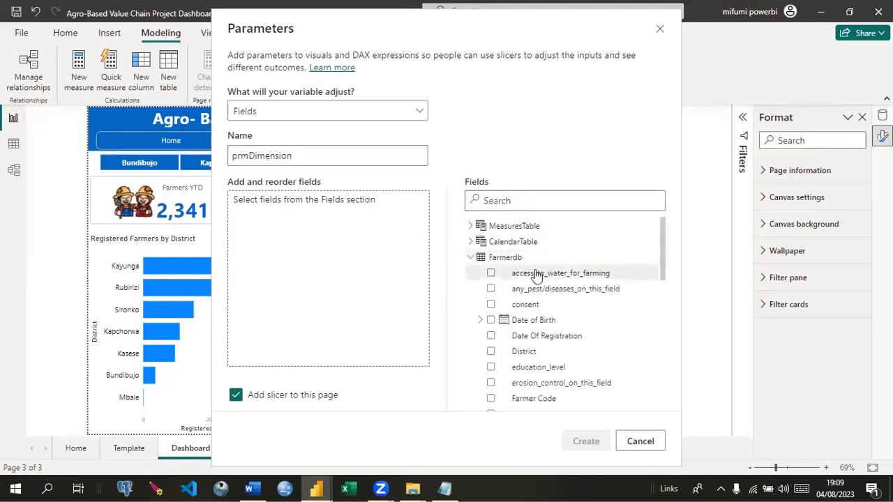
pyautogui.click(494, 200)
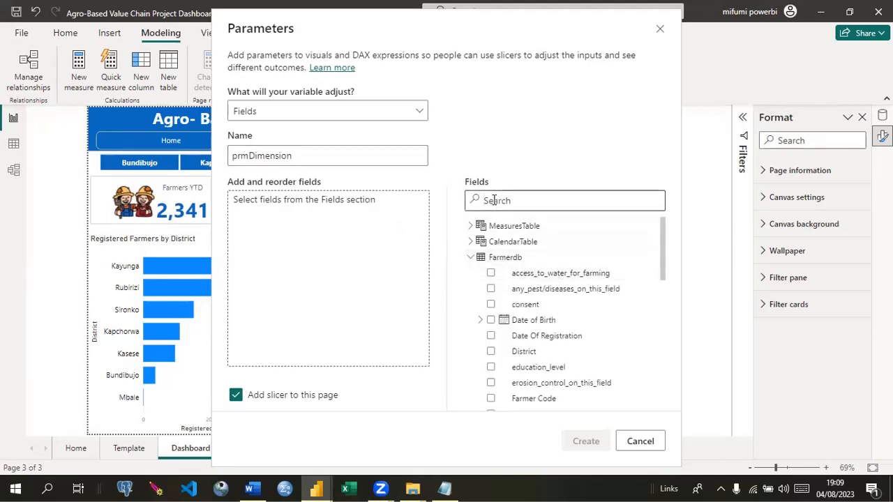
pyautogui.write('Dis')
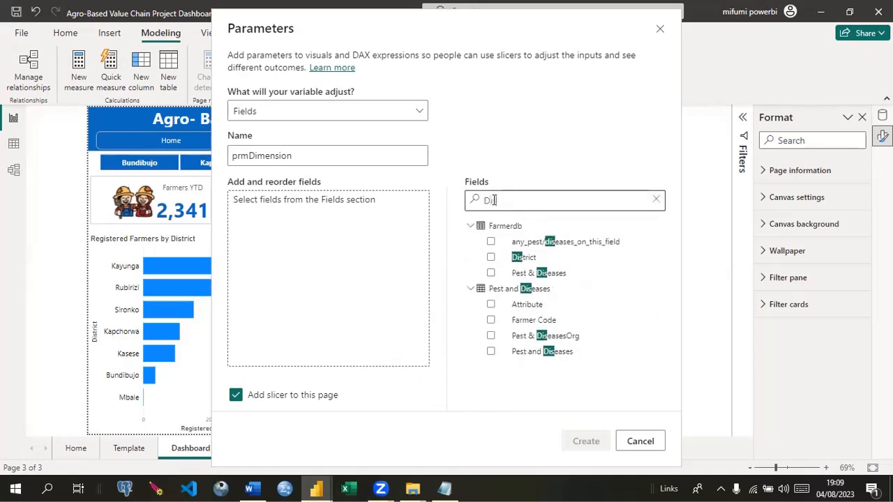
pyautogui.click(491, 258)
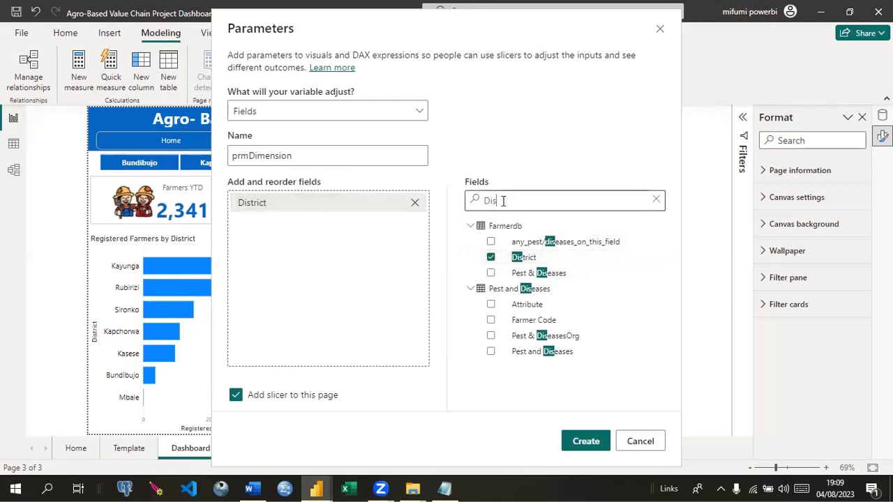
# Step: Search the fields for Parish and add it to the parameter's field list
pyautogui.press('BackSpace')
pyautogui.press('BackSpace')
pyautogui.press('BackSpace')
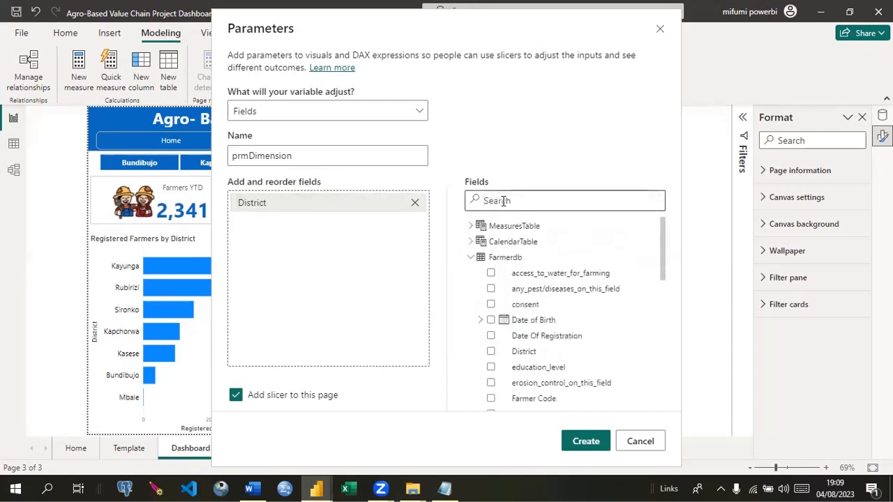
pyautogui.write('Paris')
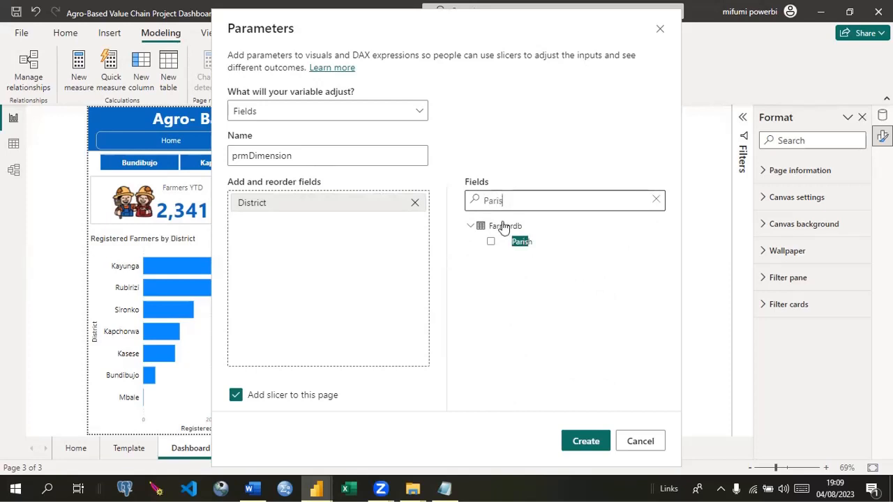
pyautogui.click(492, 245)
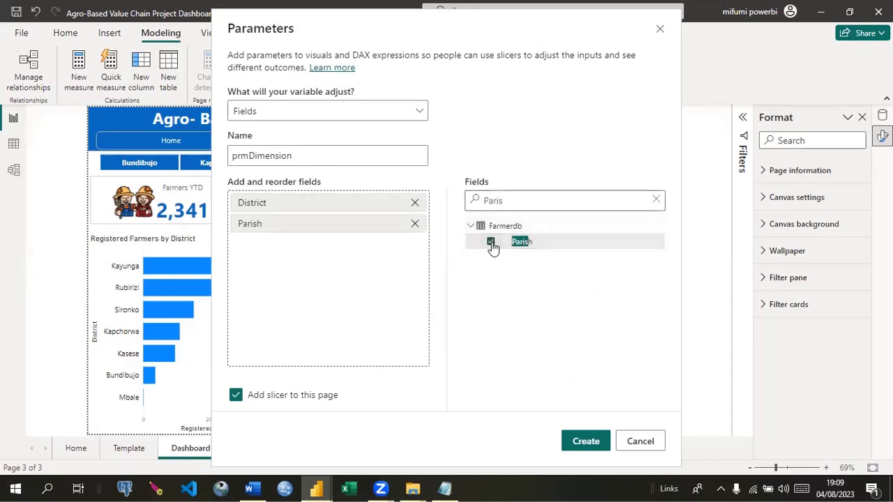
# Step: Search the fields for Village and add it to the parameter's field list
pyautogui.click(523, 198)
pyautogui.press('BackSpace')
pyautogui.press('BackSpace')
pyautogui.press('BackSpace')
pyautogui.press('BackSpace')
pyautogui.press('BackSpace')
pyautogui.write('Villa')
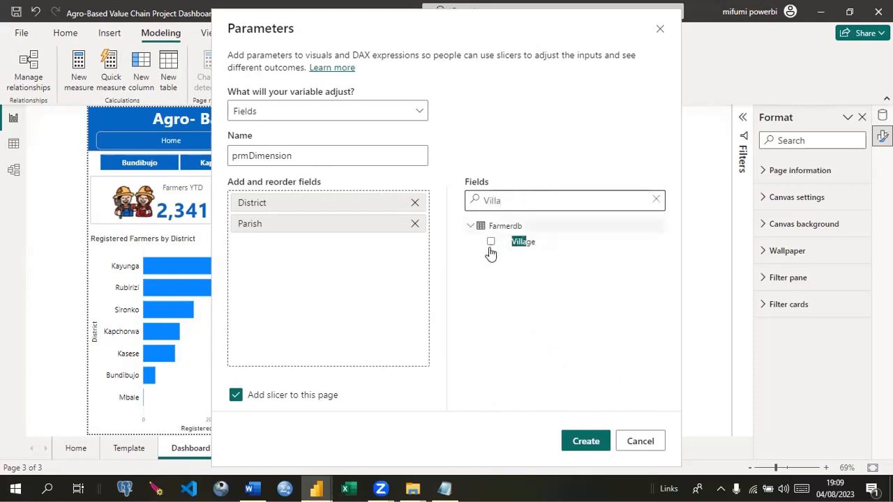
pyautogui.click(491, 243)
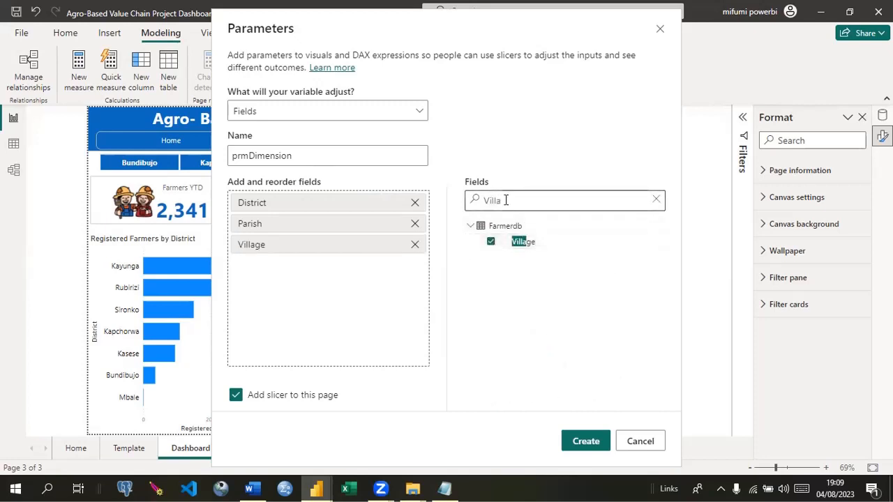
# Step: Search for the main crop fields and add Farmerdb's main_crop to the parameter's field list
pyautogui.press('BackSpace')
pyautogui.press('BackSpace')
pyautogui.press('BackSpace')
pyautogui.press('BackSpace')
pyautogui.press('BackSpace')
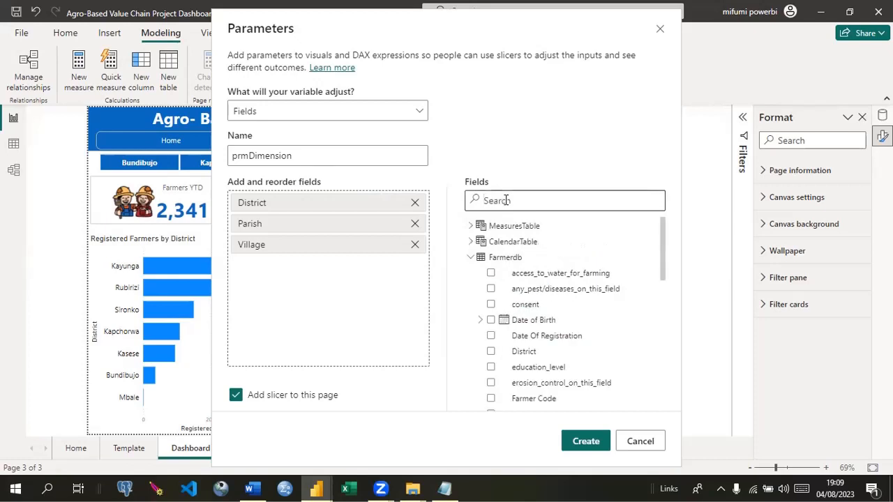
pyautogui.write('Main')
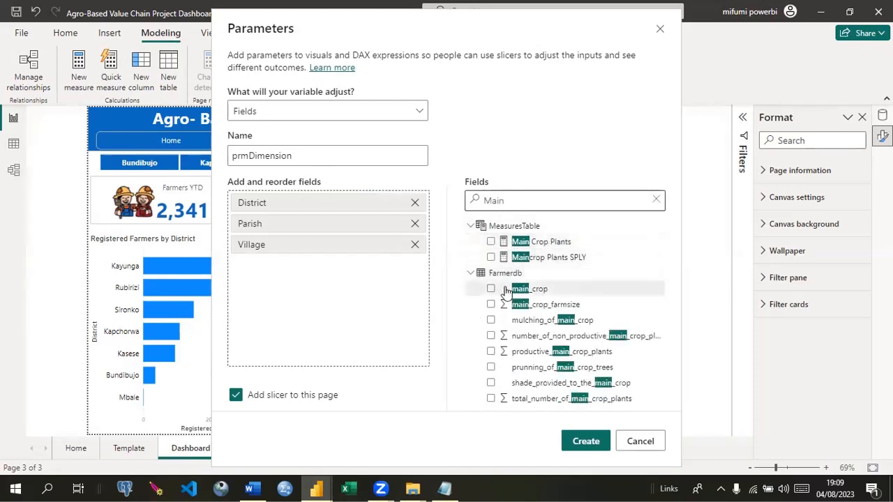
pyautogui.click(492, 288)
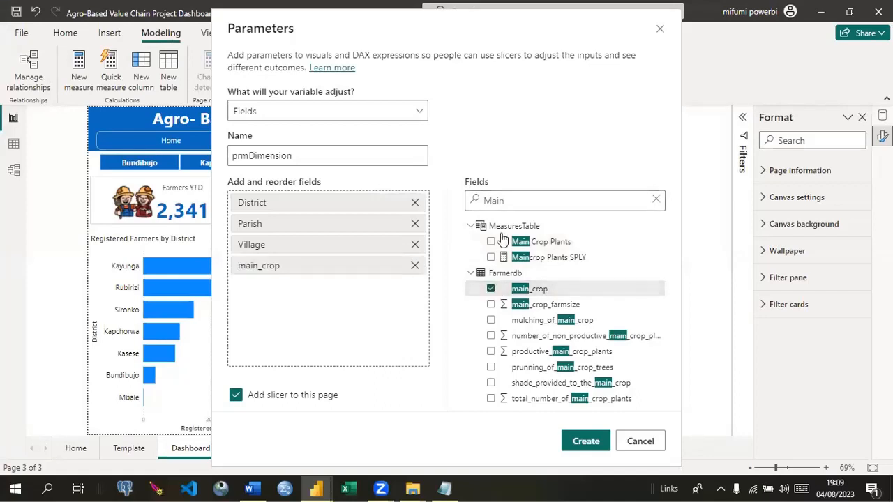
# Step: Search the fields for Gender and add it to the parameter's field list
pyautogui.press('BackSpace')
pyautogui.press('BackSpace')
pyautogui.press('BackSpace')
pyautogui.press('BackSpace')
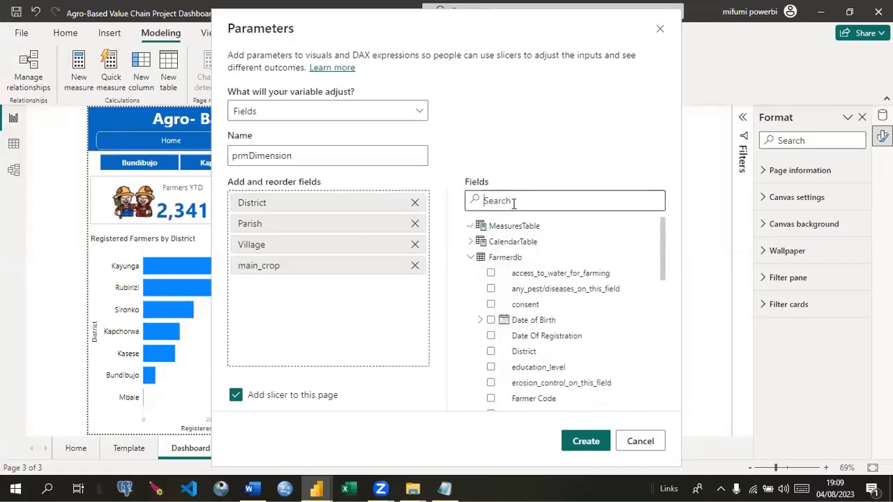
pyautogui.write('Gend')
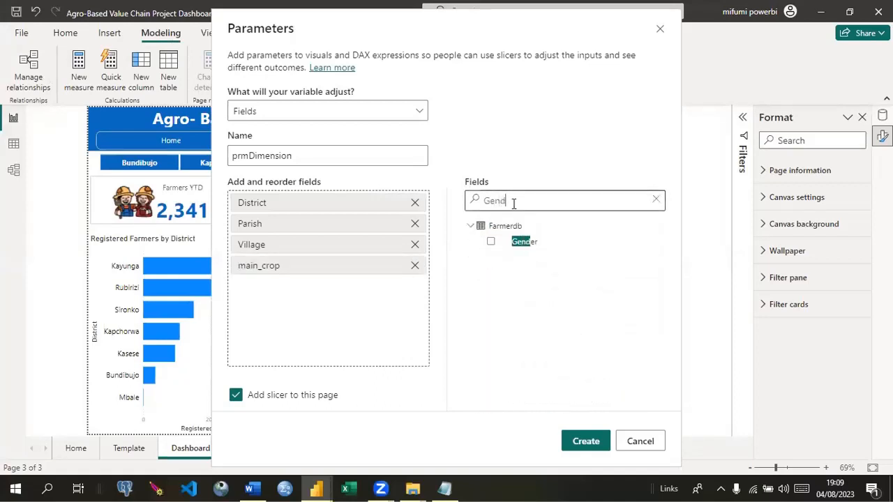
pyautogui.click(491, 242)
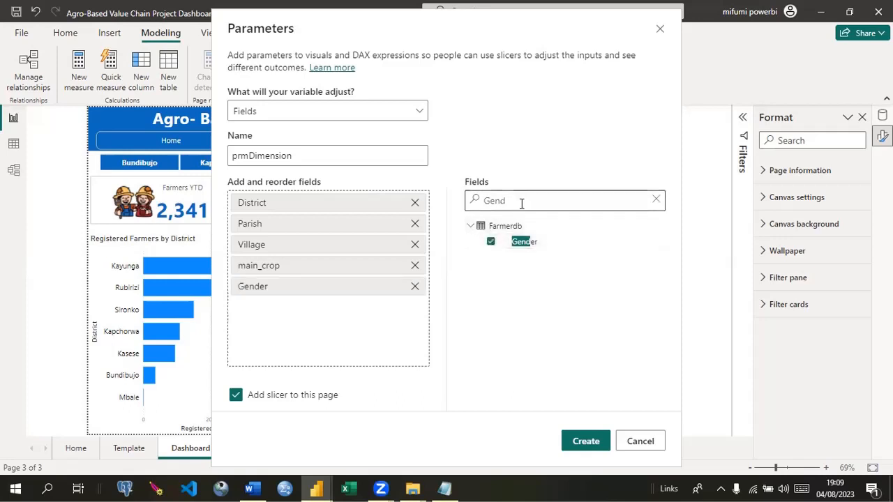
# Step: Search the fields for Marital Status and add it to the parameter's field list
pyautogui.press('BackSpace')
pyautogui.press('BackSpace')
pyautogui.press('BackSpace')
pyautogui.press('BackSpace')
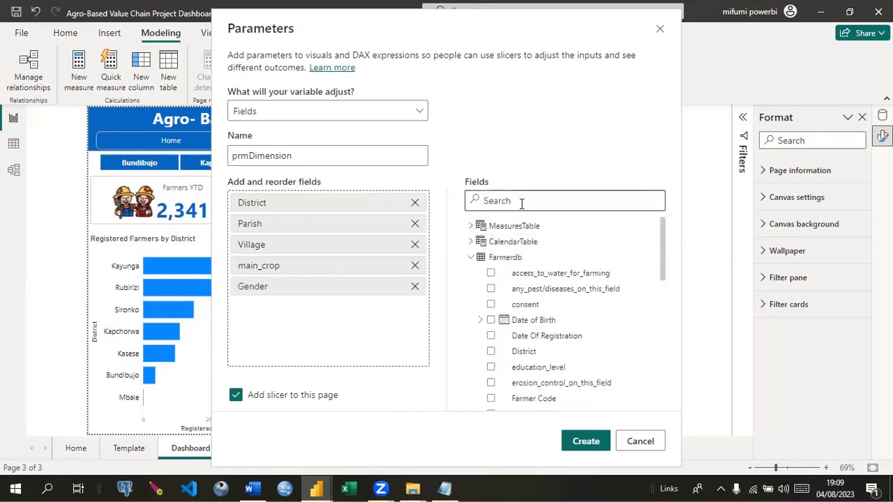
pyautogui.write('Mat')
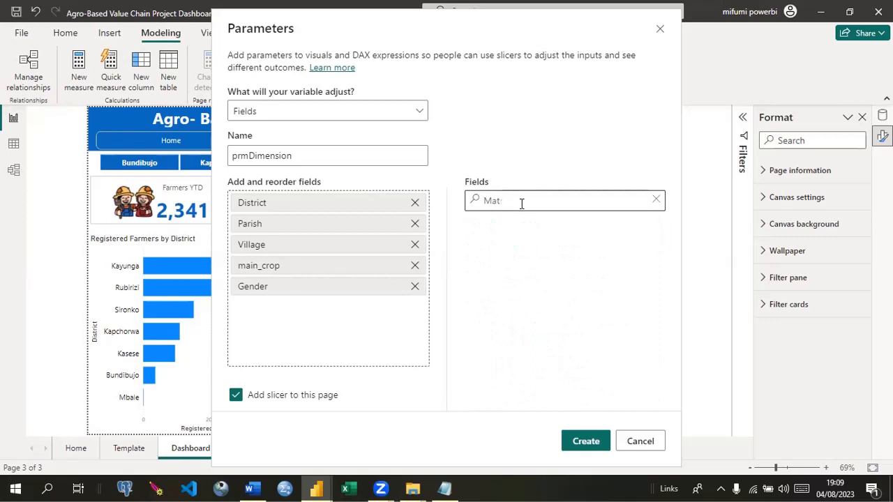
pyautogui.press('BackSpace')
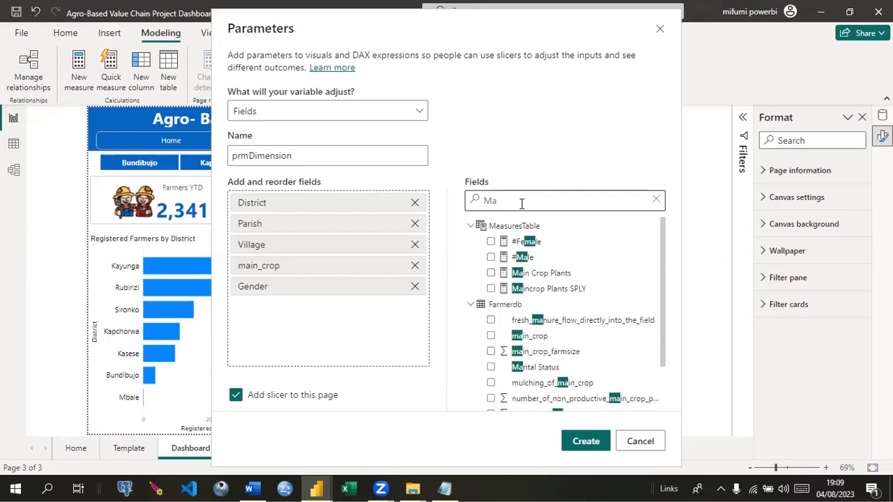
pyautogui.write('r')
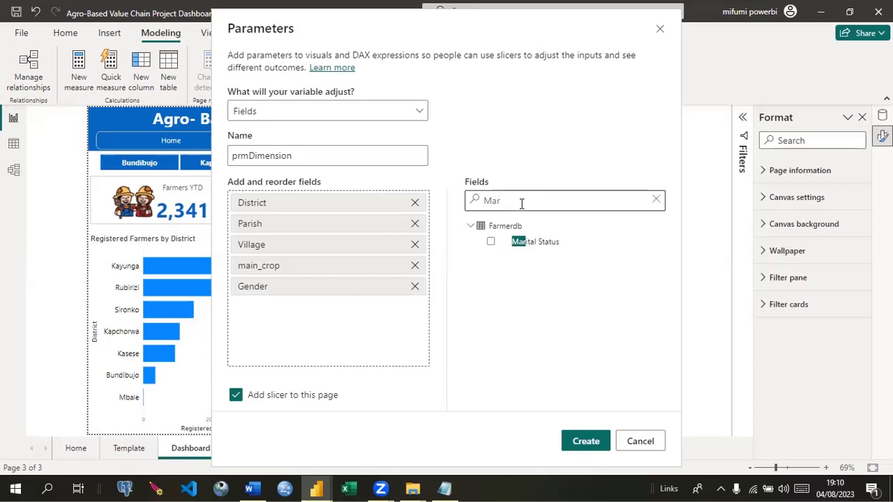
pyautogui.click(490, 242)
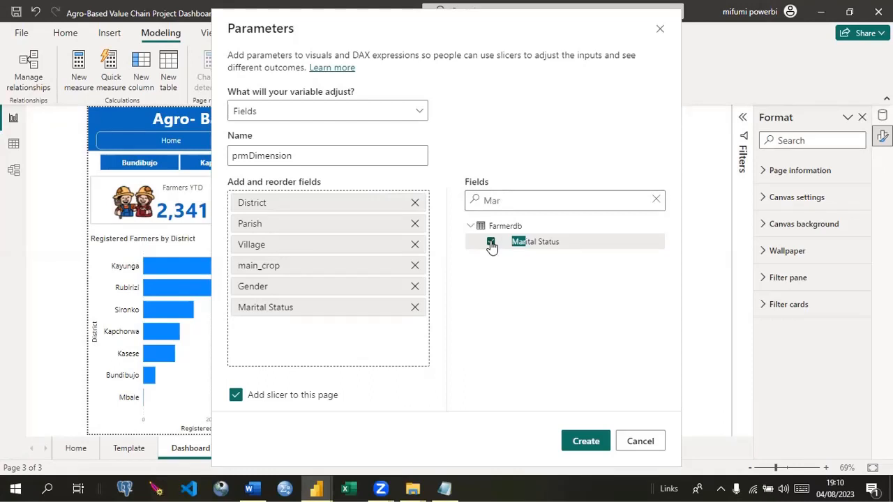
# Step: Clear the field search and add education_level to the parameter's field list
pyautogui.click(512, 200)
pyautogui.press('BackSpace')
pyautogui.press('BackSpace')
pyautogui.press('BackSpace')
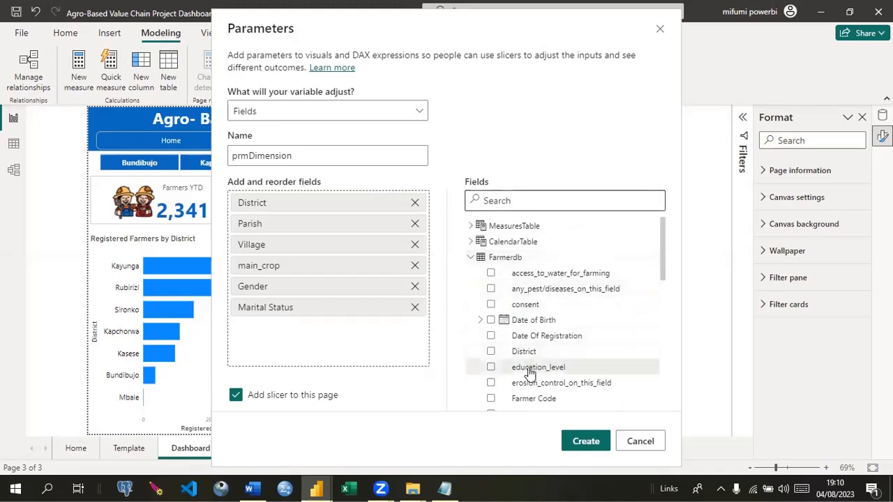
pyautogui.click(493, 367)
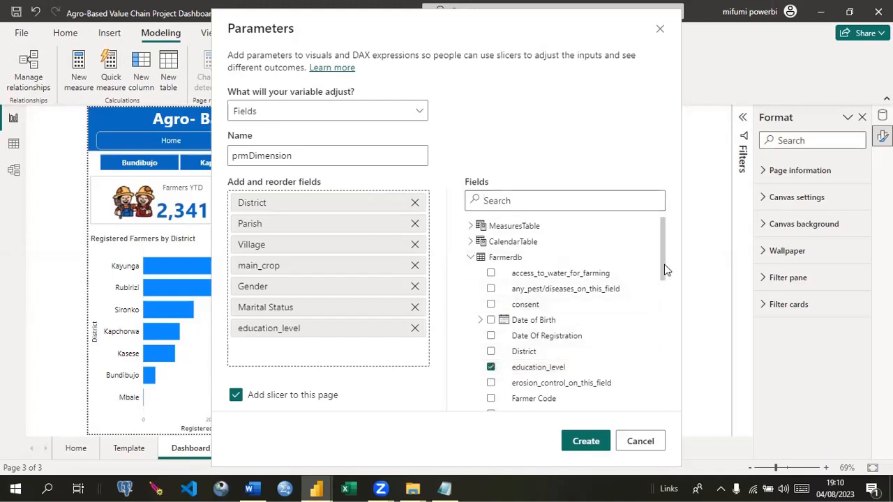
# Step: Add access_to_water_for_farming, any_pest/diseases_on_this_field, erosion_control_on_this_field and fresh_manure_flow_directly_into_the_field to the parameter's field list
pyautogui.scroll(-1, 665, 266)
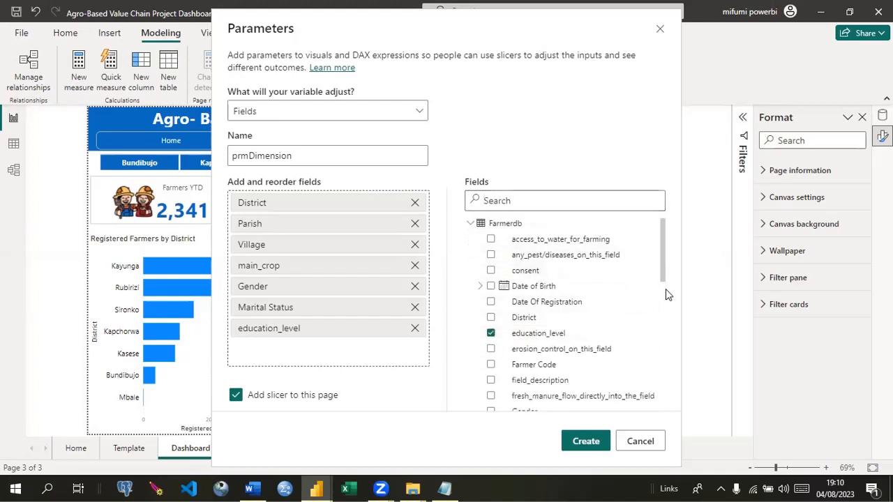
pyautogui.scroll(-2, 665, 295)
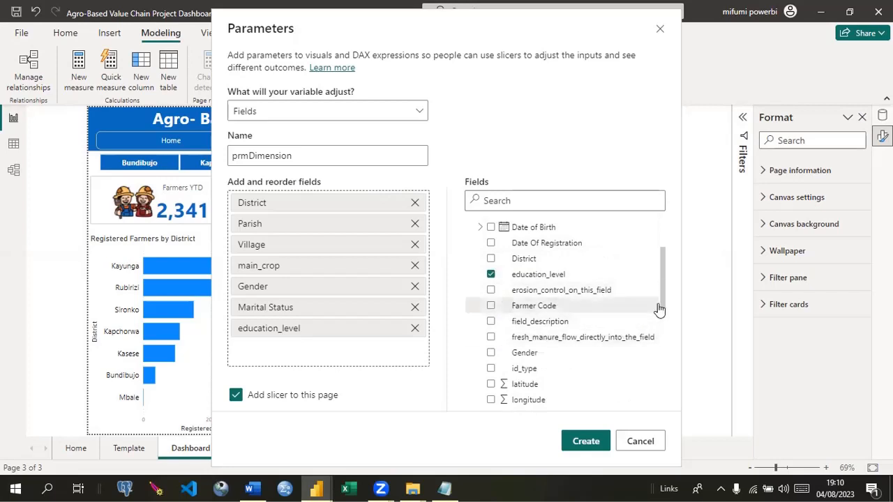
pyautogui.moveTo(664, 302); pyautogui.dragTo(665, 280)
pyautogui.click(491, 258)
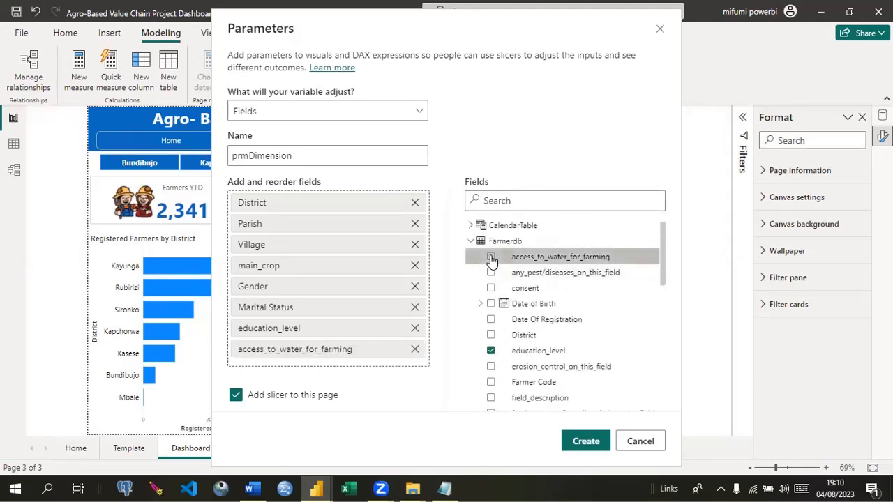
pyautogui.click(491, 273)
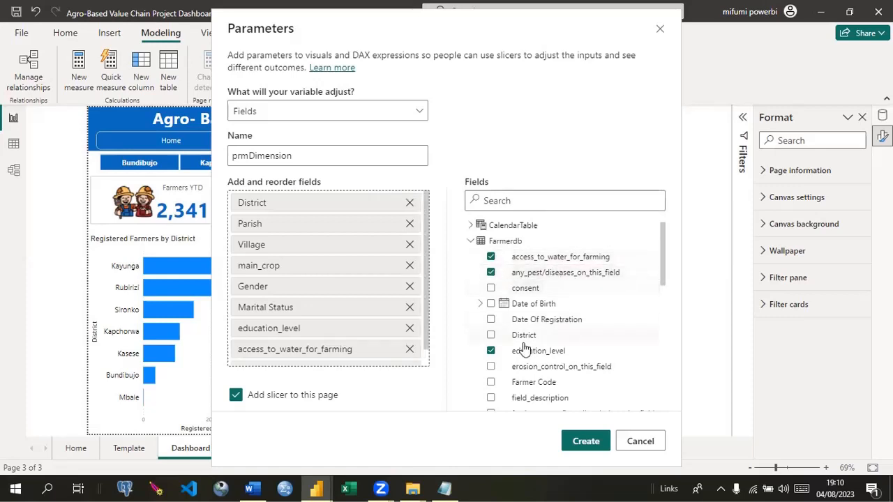
pyautogui.click(492, 368)
pyautogui.moveTo(664, 263); pyautogui.dragTo(667, 302)
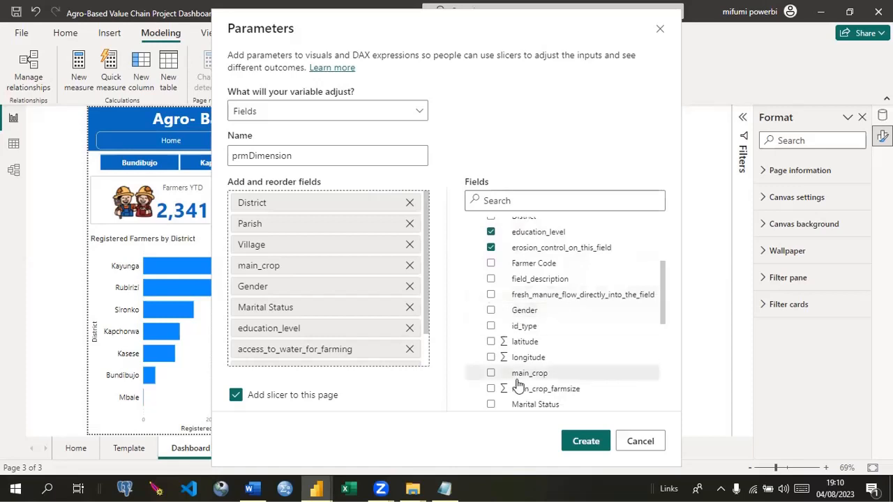
pyautogui.click(492, 297)
# Step: Add mulching_of_main_crop, Organic Fertiliser and Pest & Diseases to the parameter's field list
pyautogui.moveTo(663, 300); pyautogui.dragTo(668, 347)
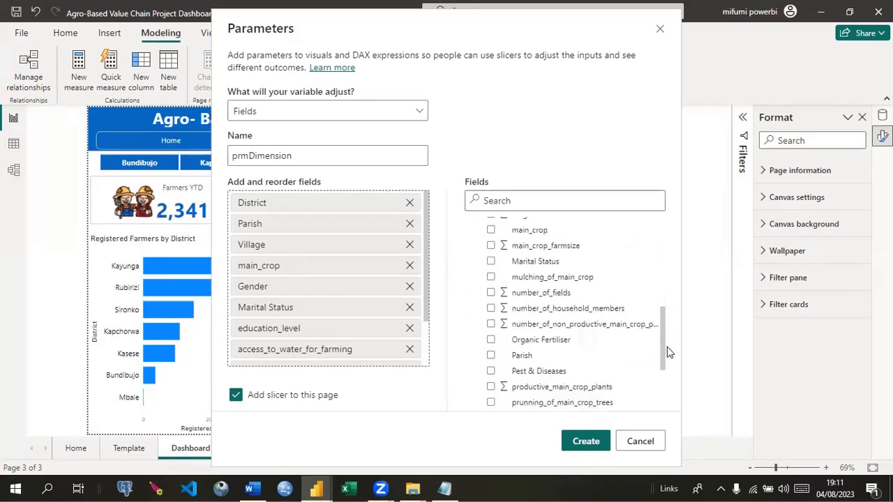
pyautogui.click(491, 277)
pyautogui.click(492, 341)
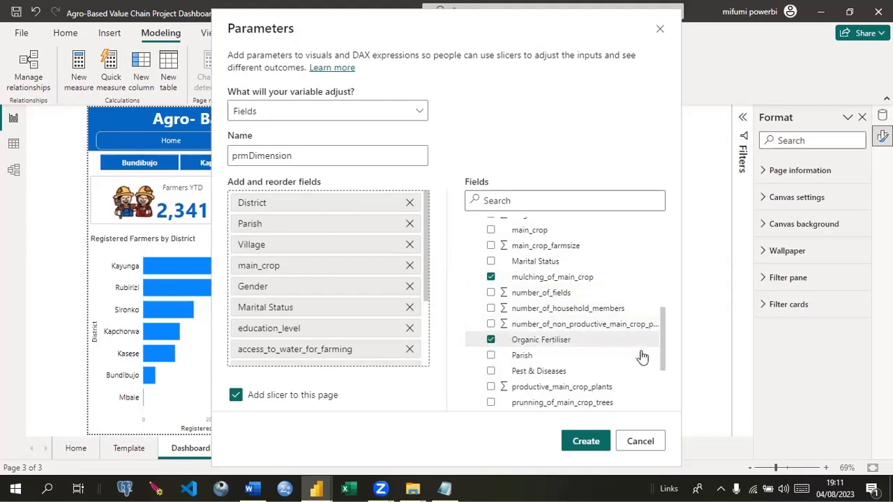
pyautogui.click(492, 372)
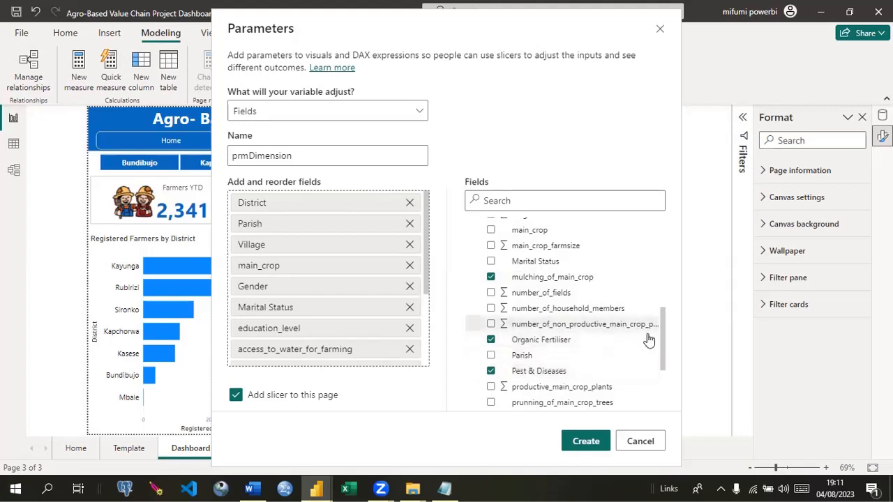
# Step: Add prunning_of_main_crop_trees, shade_provided_to_the_main_crop, Use Organic Feritiliser and weeds_control_on_this_field, and create the parameter with a slicer on the page
pyautogui.moveTo(664, 353); pyautogui.dragTo(666, 374)
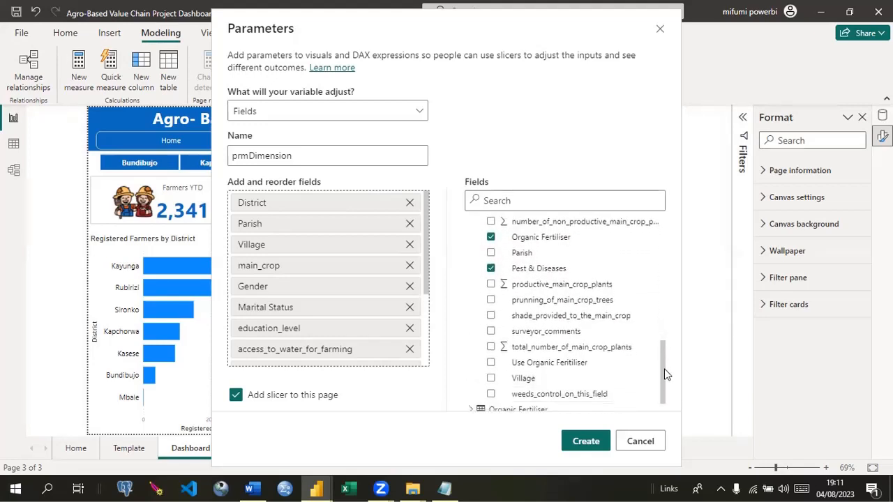
pyautogui.click(492, 300)
pyautogui.click(492, 315)
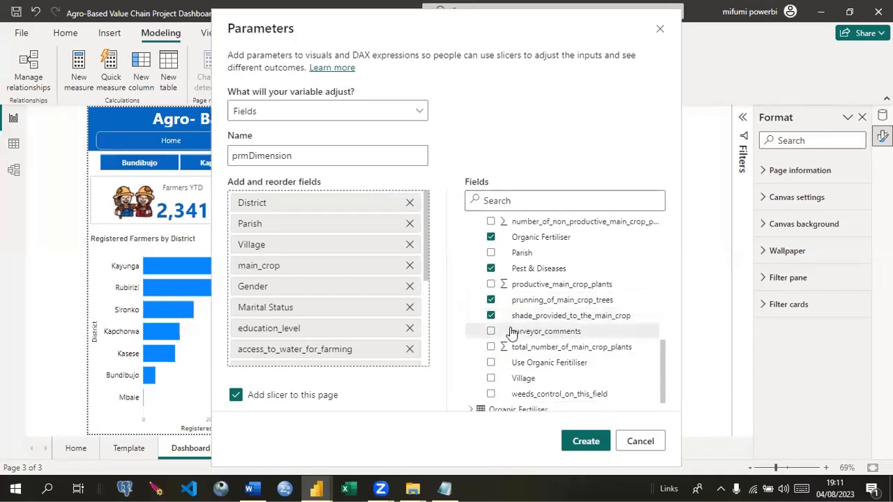
pyautogui.click(491, 363)
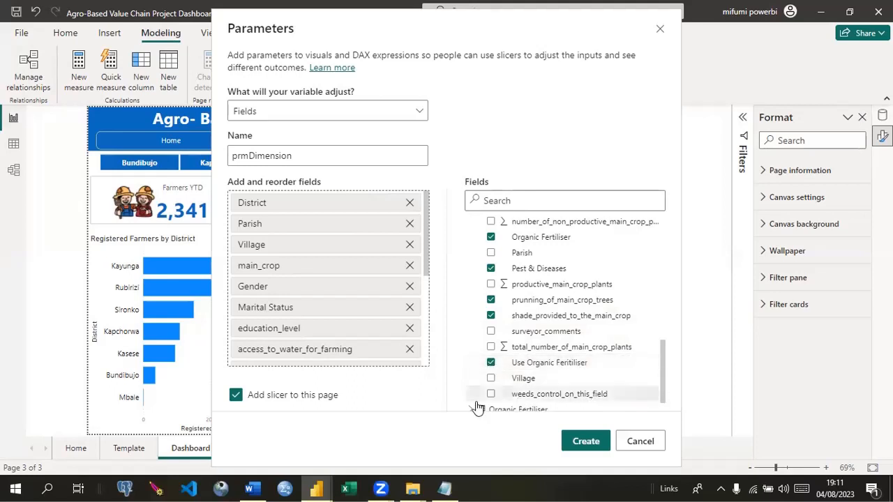
pyautogui.click(492, 395)
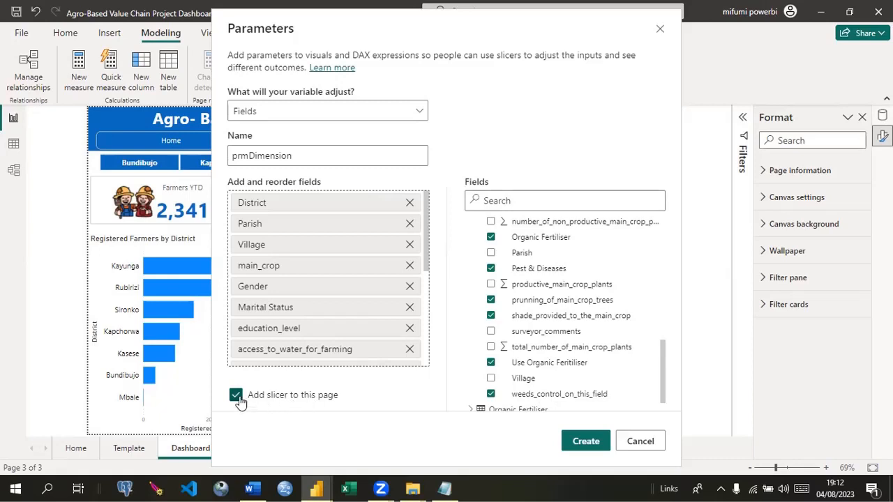
pyautogui.click(587, 445)
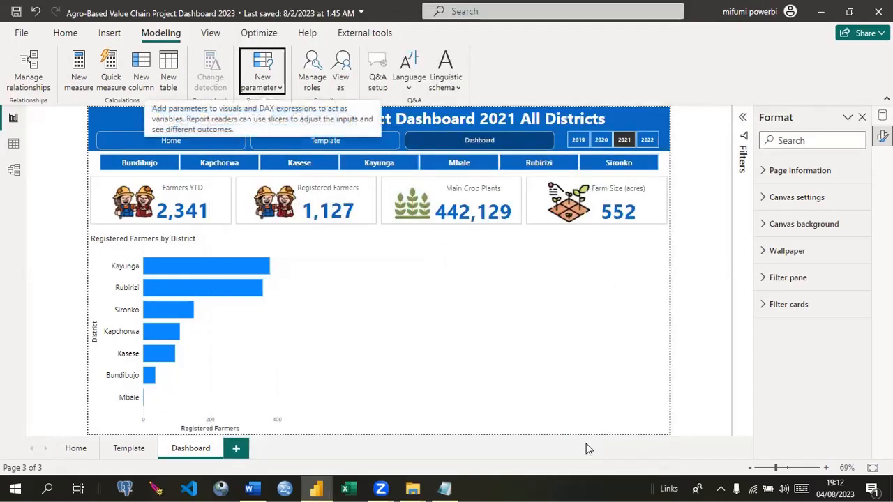
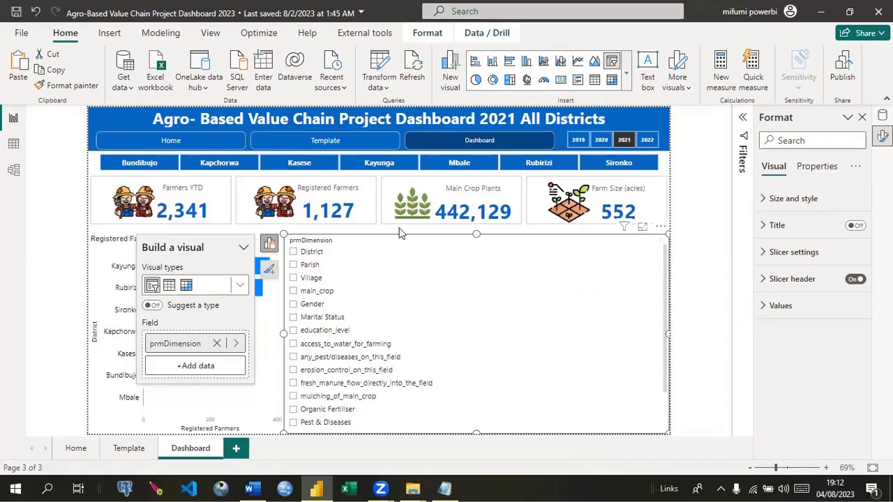
pyautogui.click(252, 232)
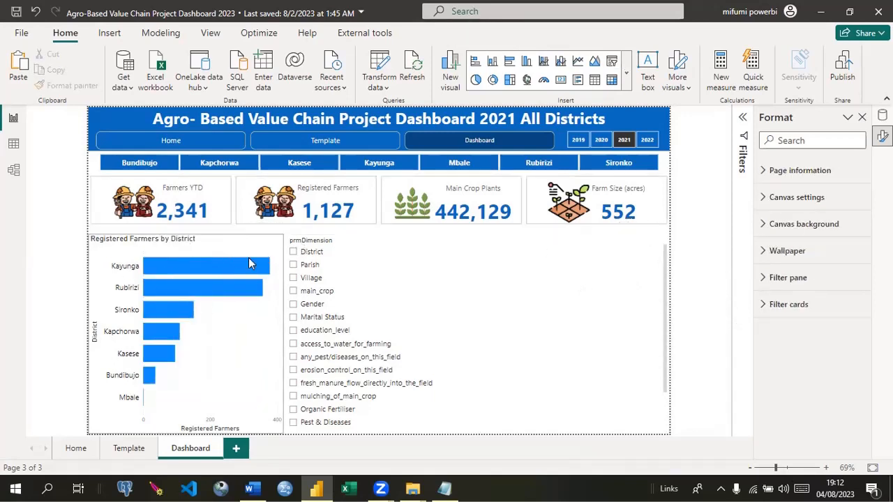
pyautogui.click(96, 172)
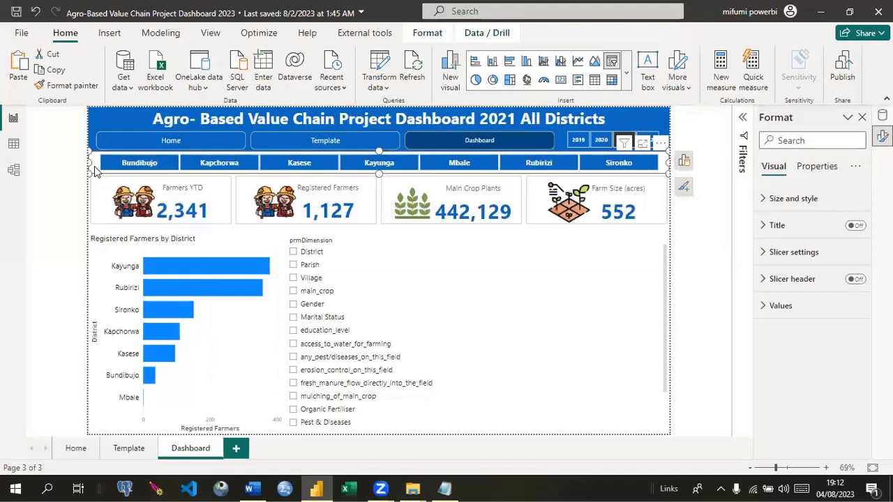
pyautogui.click(223, 249)
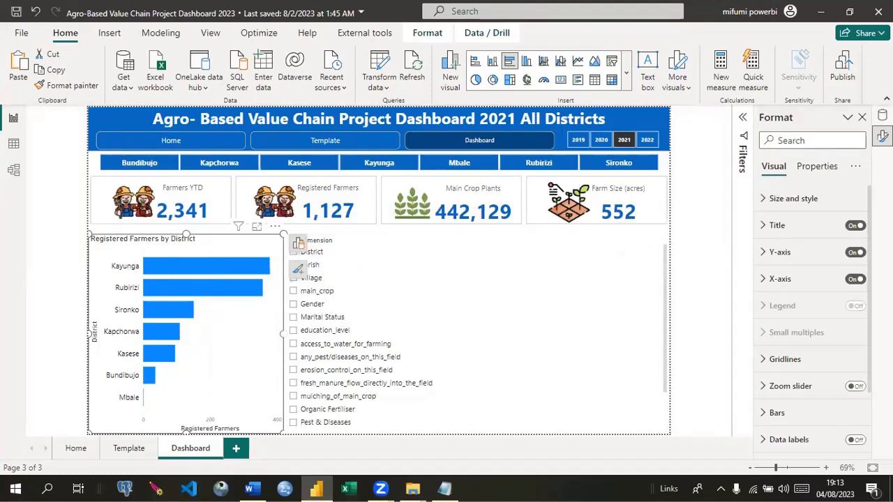
# Step: Find the prmDimension table in the model and examine its rows and DAX definition
pyautogui.click(883, 115)
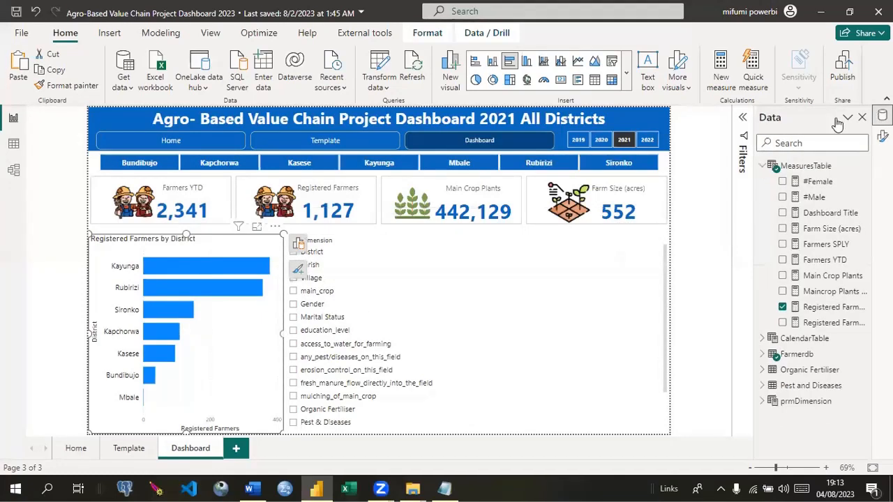
pyautogui.click(763, 166)
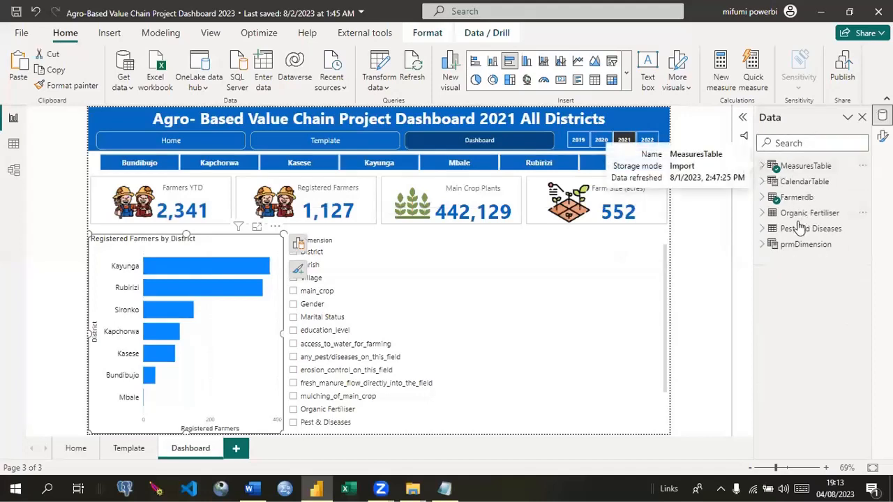
pyautogui.click(763, 245)
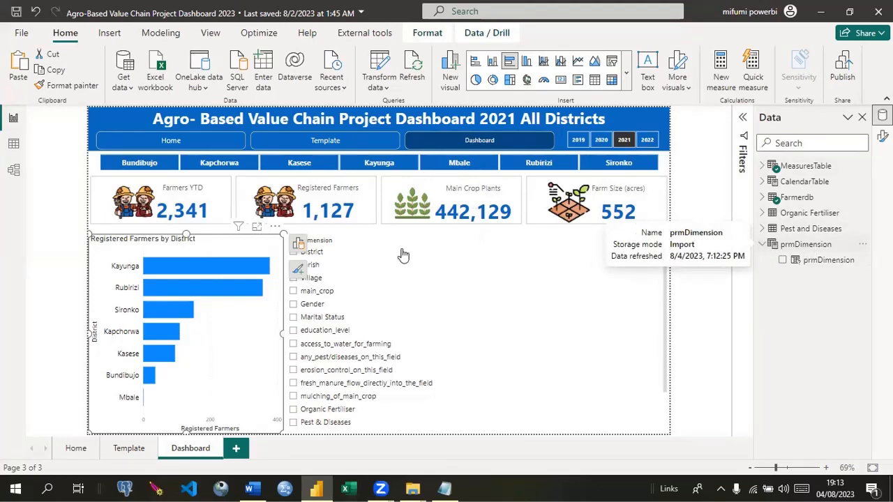
pyautogui.click(10, 146)
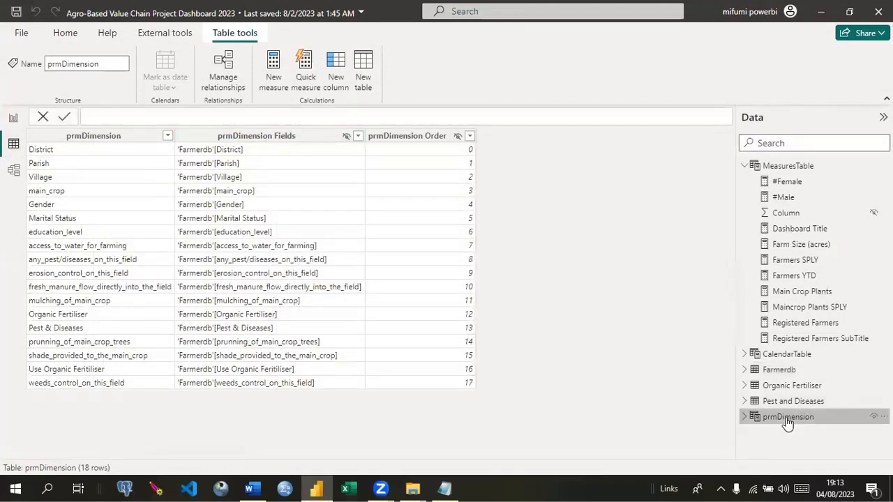
pyautogui.click(787, 419)
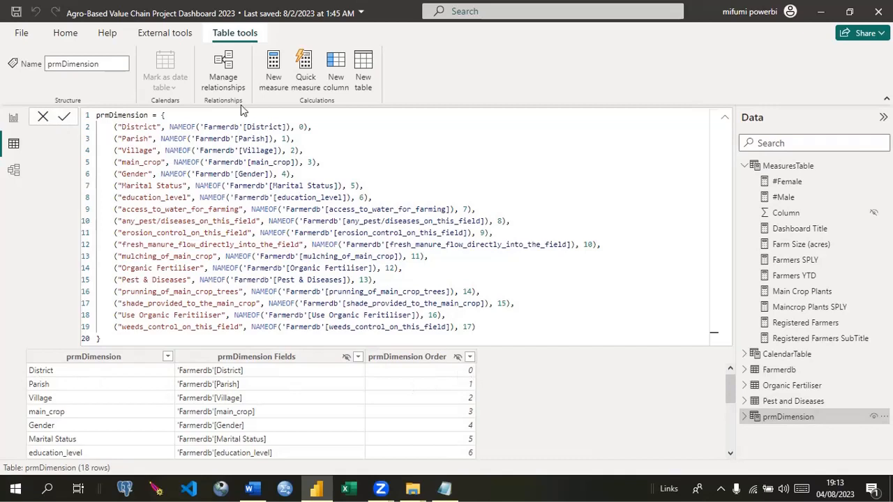
# Step: Set District's order number to 18 in the prmDimension DAX definition and commit the formula
pyautogui.click(304, 127)
pyautogui.write('18')
pyautogui.click(63, 119)
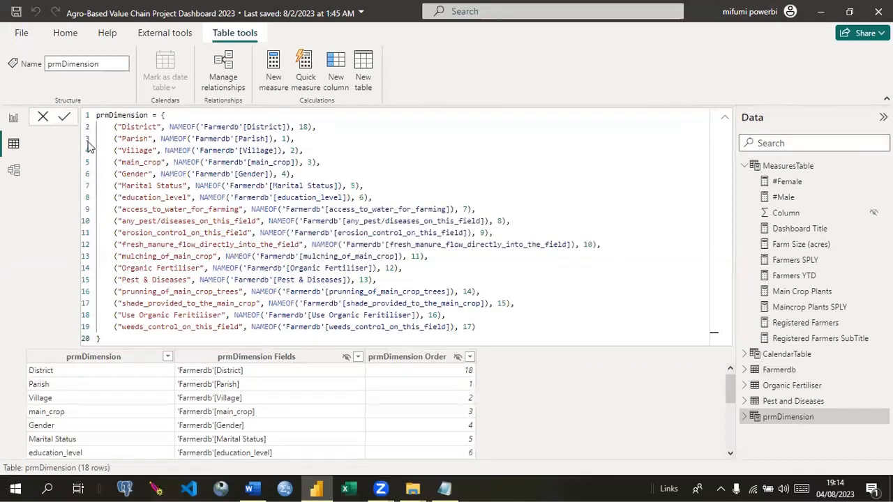
# Step: Return to the report page and examine the order of the items in the prmDimension slicer
pyautogui.click(13, 118)
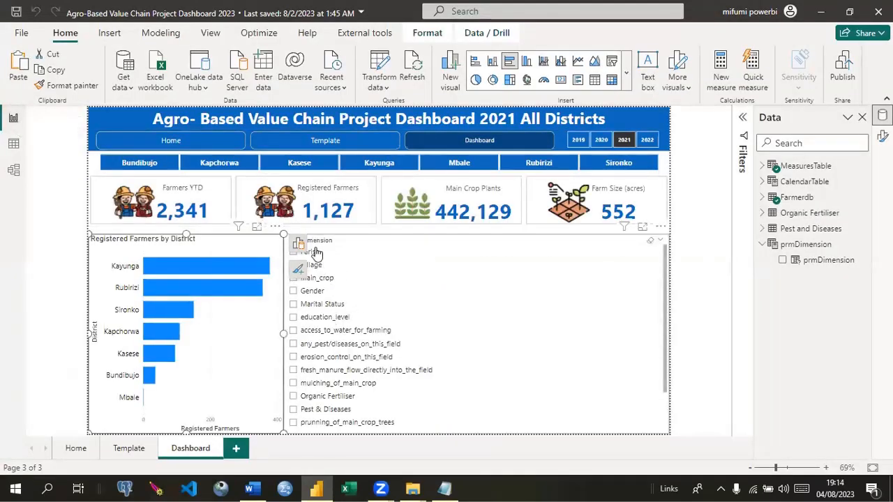
pyautogui.click(693, 320)
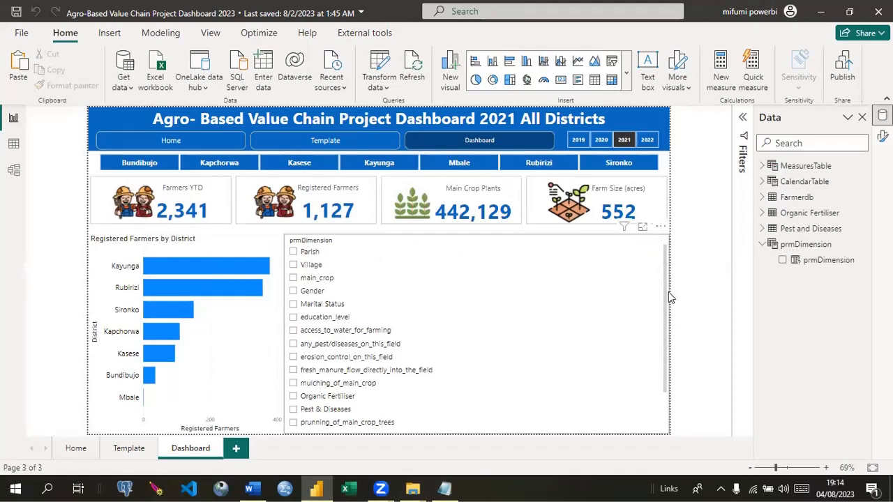
pyautogui.moveTo(666, 292); pyautogui.dragTo(669, 361)
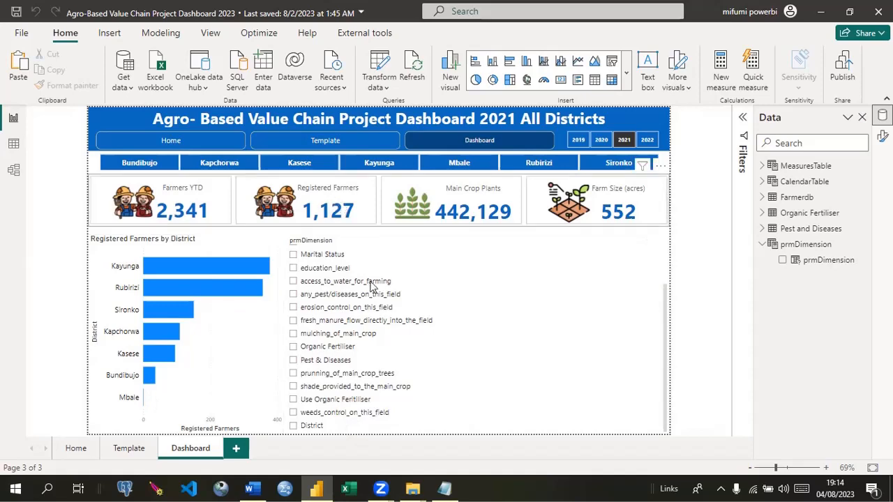
pyautogui.moveTo(668, 394); pyautogui.dragTo(666, 301)
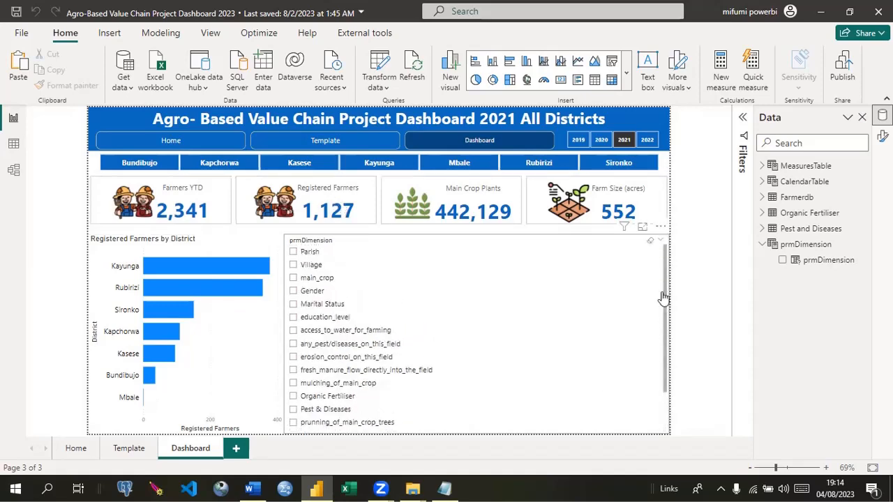
# Step: Edit the prmDimension DAX definition to put District back in first place, and return to the report page
pyautogui.click(14, 144)
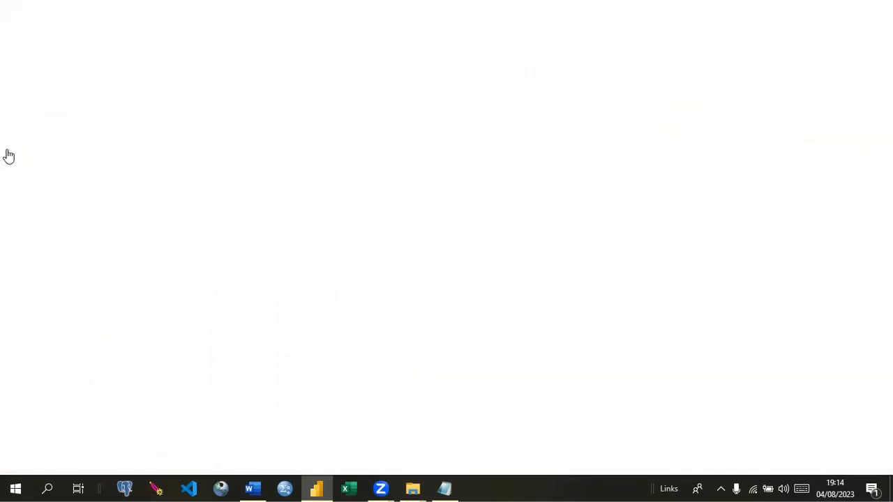
pyautogui.click(307, 128)
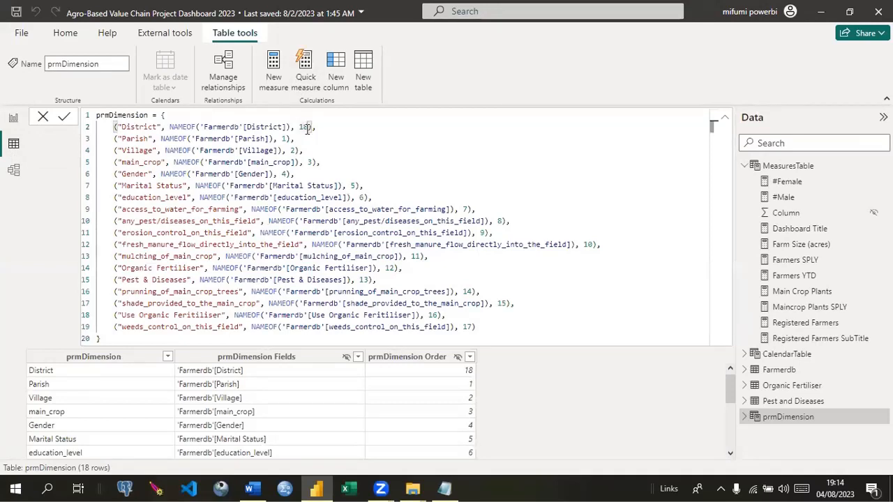
pyautogui.press('Delete')
pyautogui.click(63, 117)
pyautogui.click(14, 120)
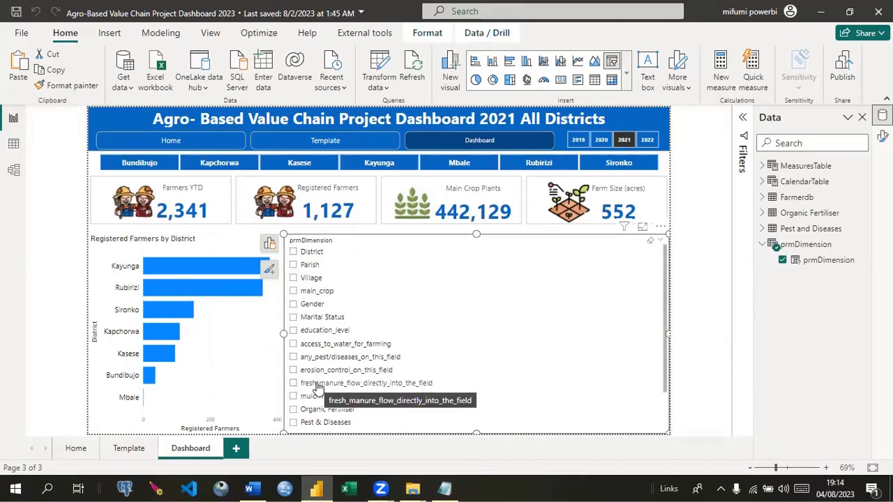
# Step: Copy the formatting of the district button slicer onto the prmDimension slicer with Format Painter
pyautogui.click(98, 162)
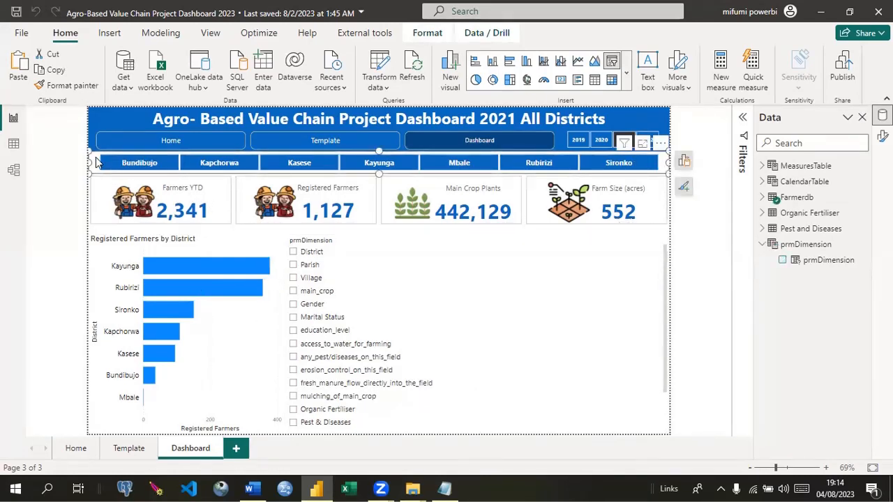
pyautogui.click(75, 87)
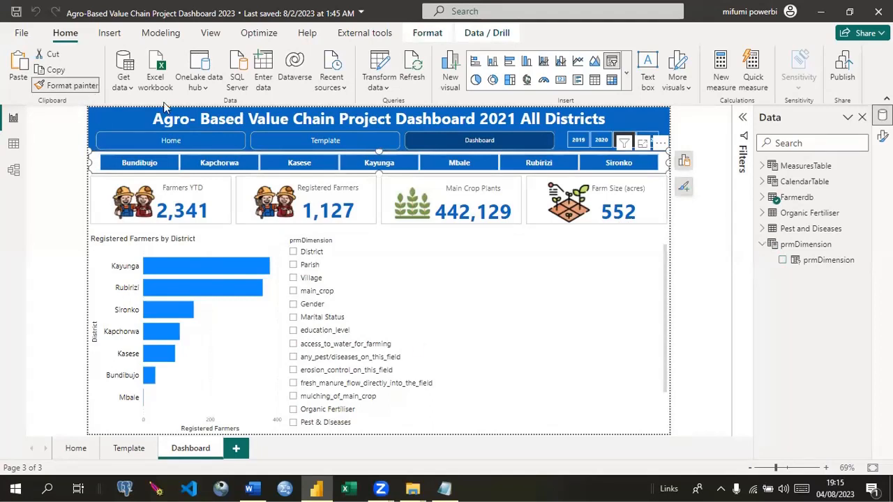
pyautogui.click(471, 313)
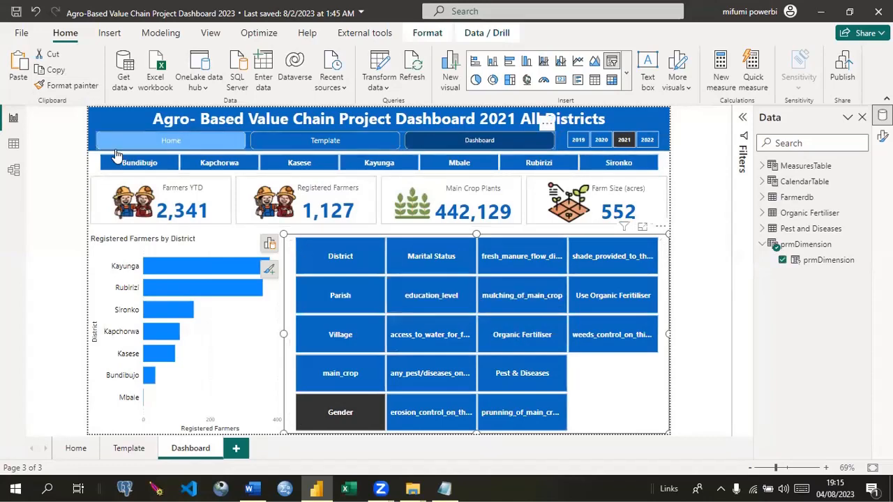
# Step: Delete the district button slicer and move the KPI card row up directly beneath the page header
pyautogui.click(98, 171)
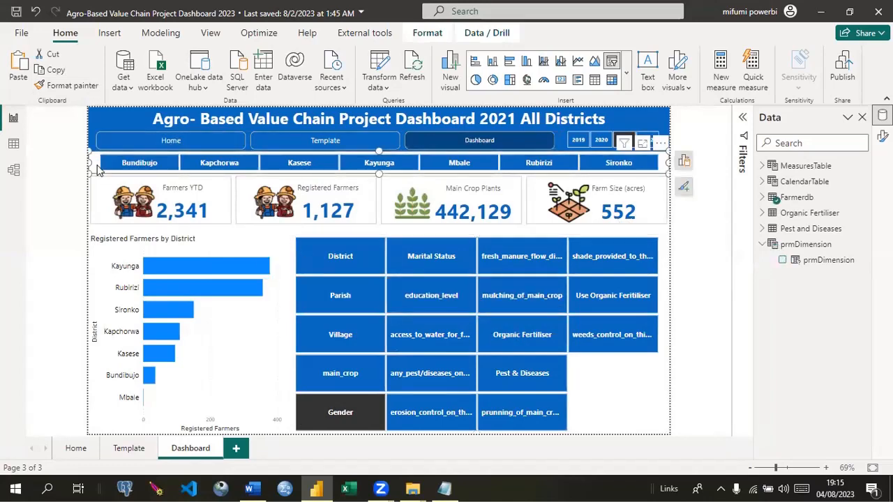
pyautogui.press('Delete')
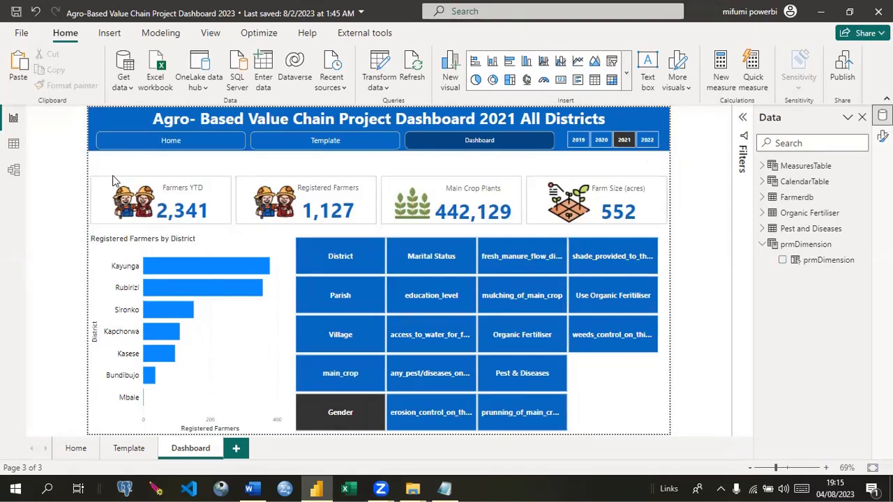
pyautogui.click(114, 180)
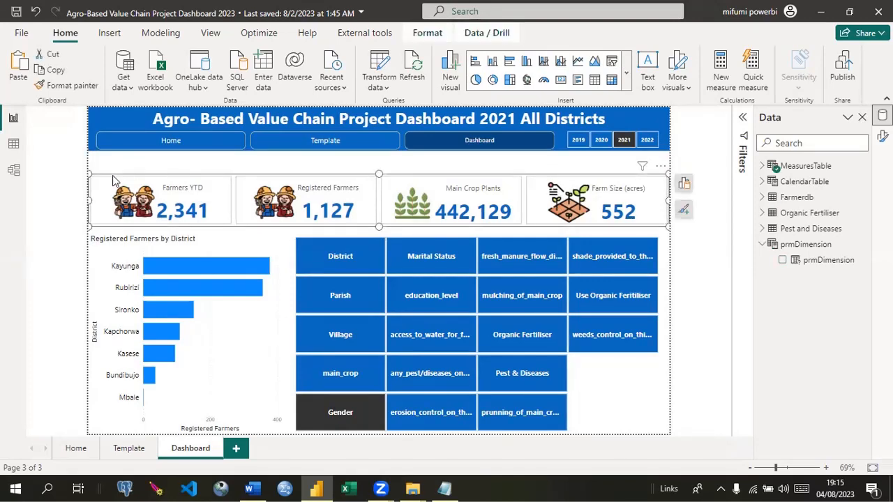
pyautogui.moveTo(114, 180); pyautogui.dragTo(116, 162)
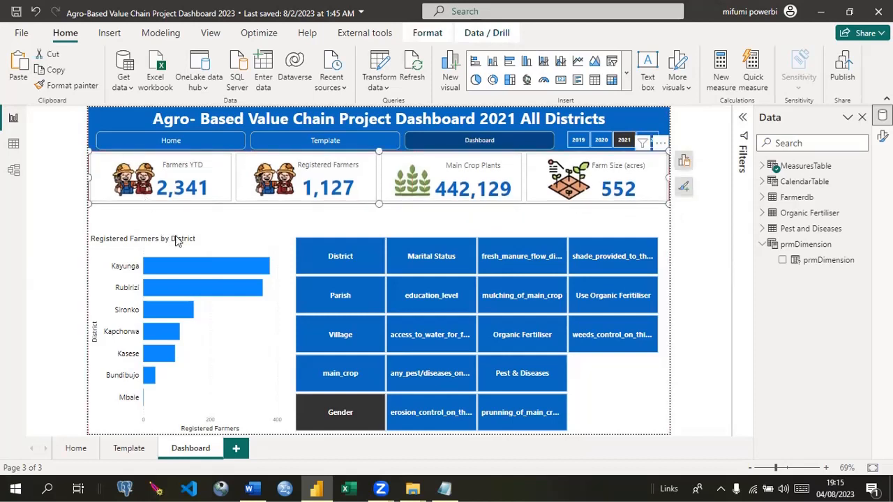
# Step: Shorten the bar chart from its top edge and reshape the prmDimension slicer into a full-width, three-row block beneath the KPI cards
pyautogui.click(194, 251)
pyautogui.moveTo(188, 240); pyautogui.dragTo(188, 276)
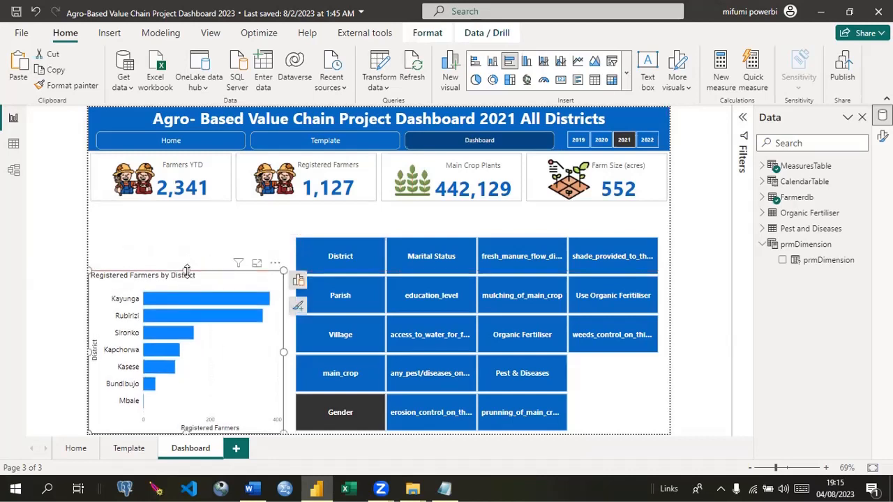
pyautogui.click(605, 403)
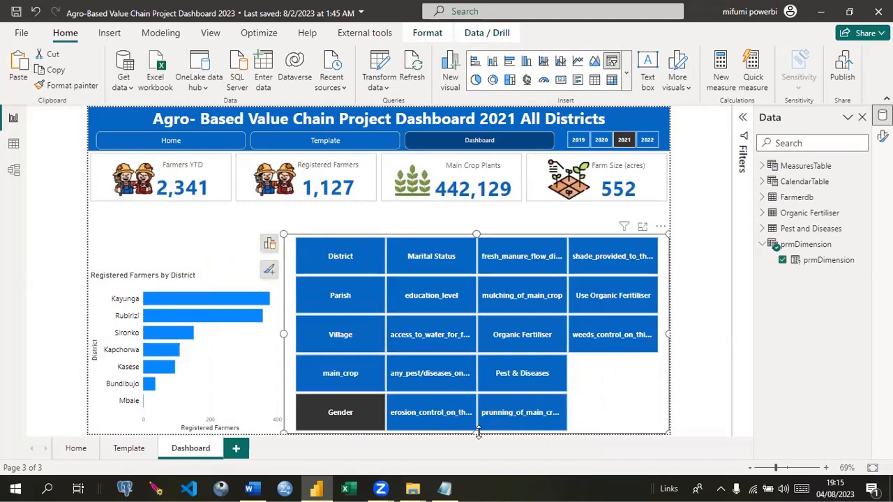
pyautogui.moveTo(477, 433); pyautogui.dragTo(445, 265)
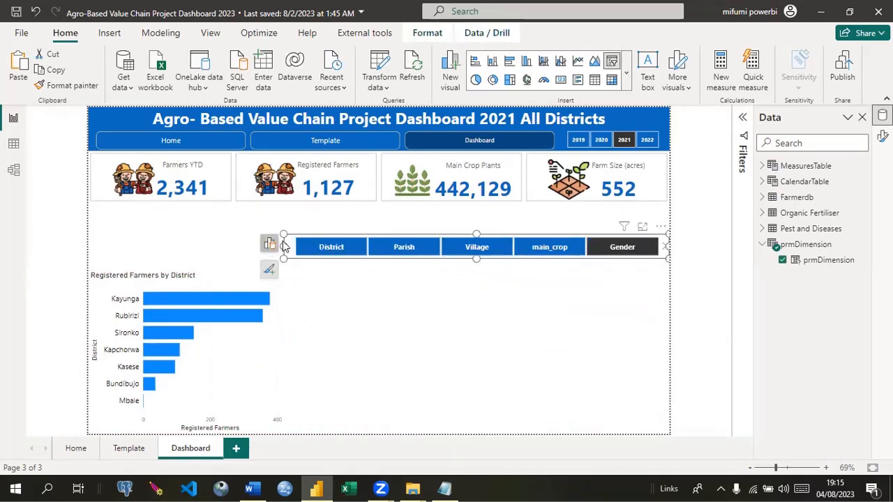
pyautogui.moveTo(284, 247); pyautogui.dragTo(89, 246)
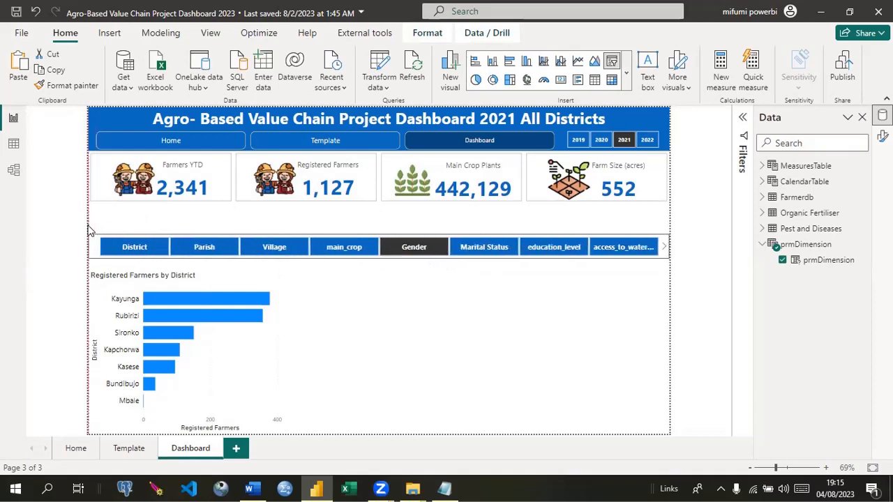
pyautogui.moveTo(379, 234); pyautogui.dragTo(380, 208)
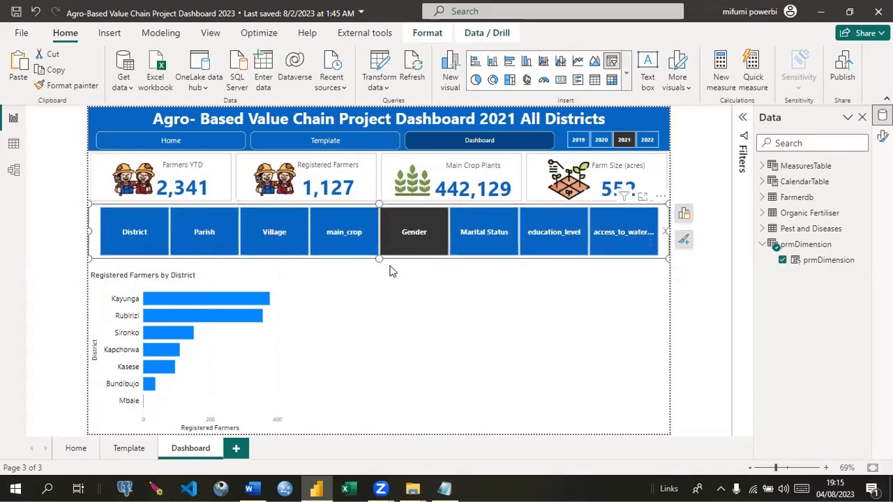
pyautogui.moveTo(379, 259); pyautogui.dragTo(382, 316)
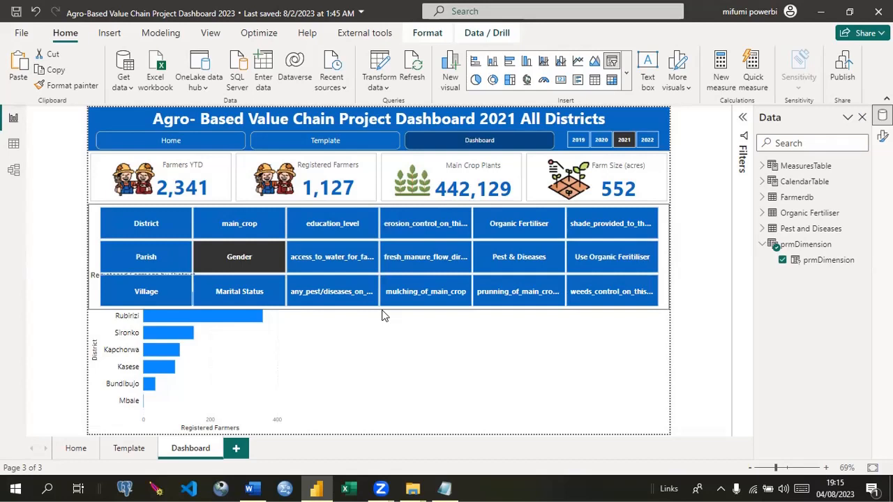
pyautogui.moveTo(382, 317); pyautogui.dragTo(381, 314)
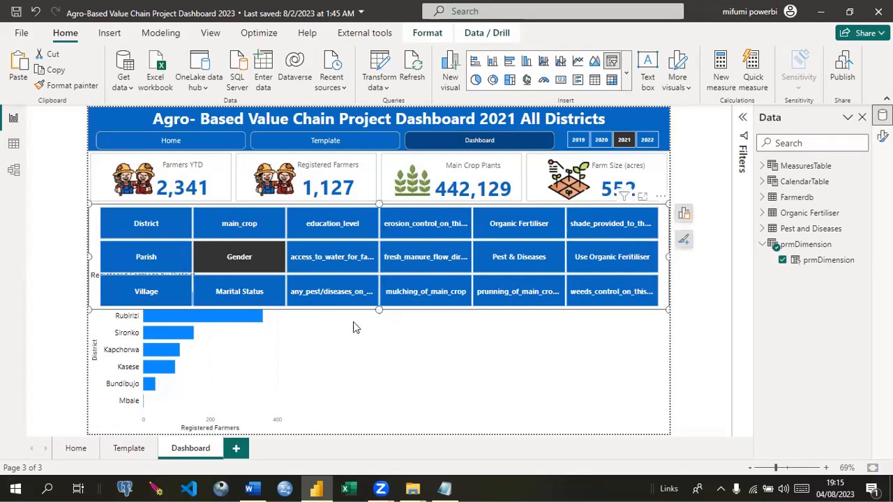
# Step: Shorten the bar chart to fit below the prmDimension slicer and move it toward the middle of the page
pyautogui.click(310, 357)
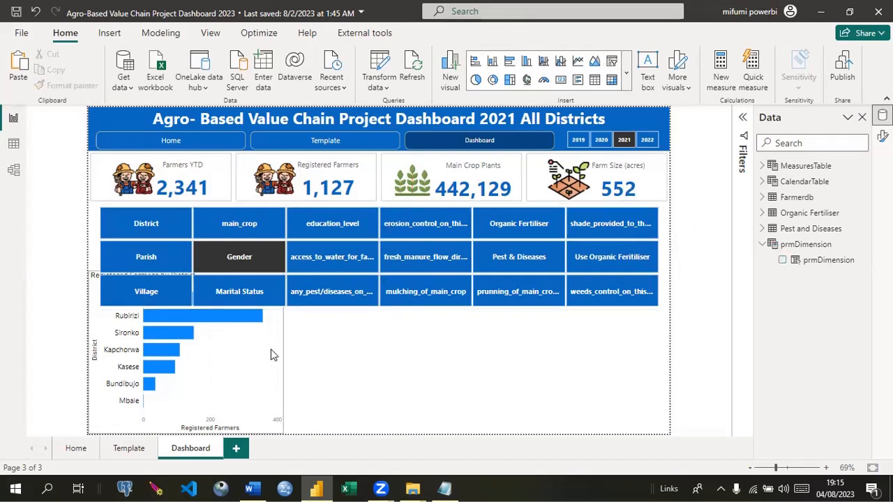
pyautogui.click(273, 355)
pyautogui.moveTo(187, 272); pyautogui.dragTo(199, 312)
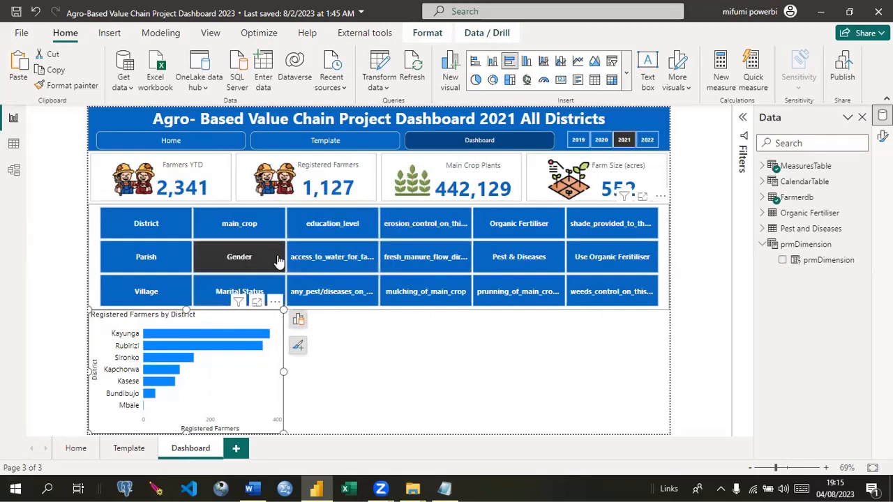
pyautogui.moveTo(242, 320); pyautogui.dragTo(397, 318)
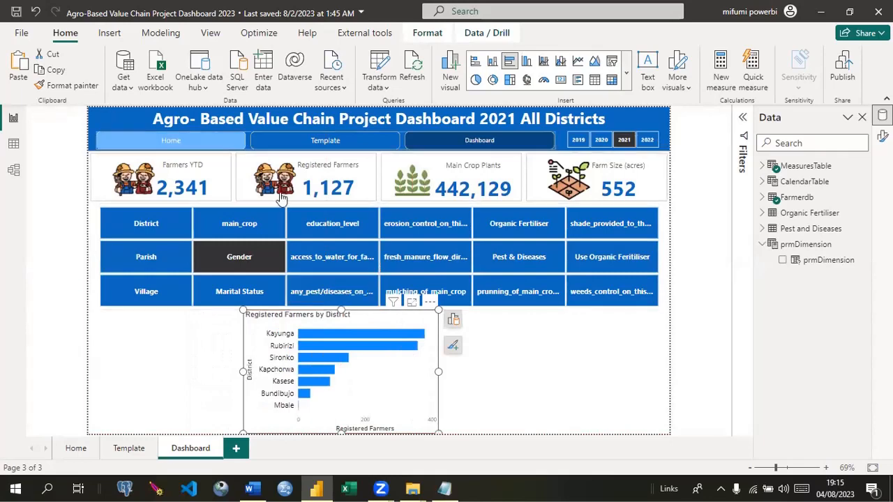
# Step: Change the prmDimension slicer's style to Vertical list
pyautogui.click(95, 234)
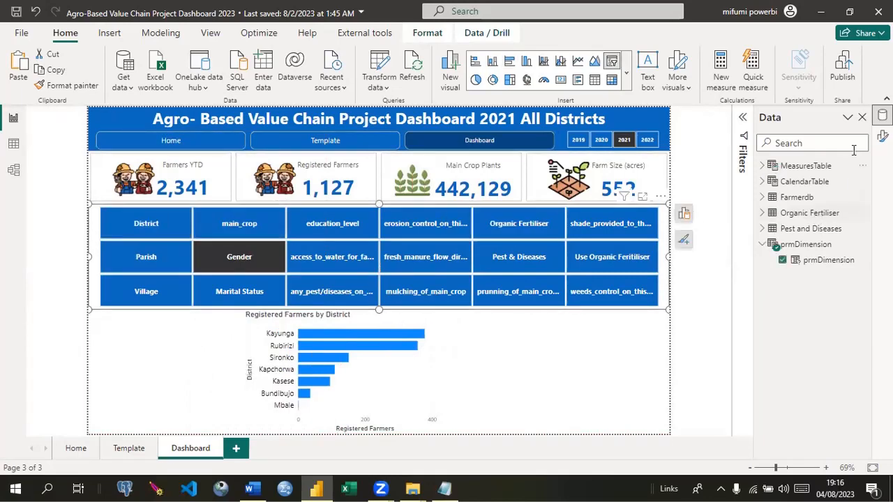
pyautogui.click(882, 136)
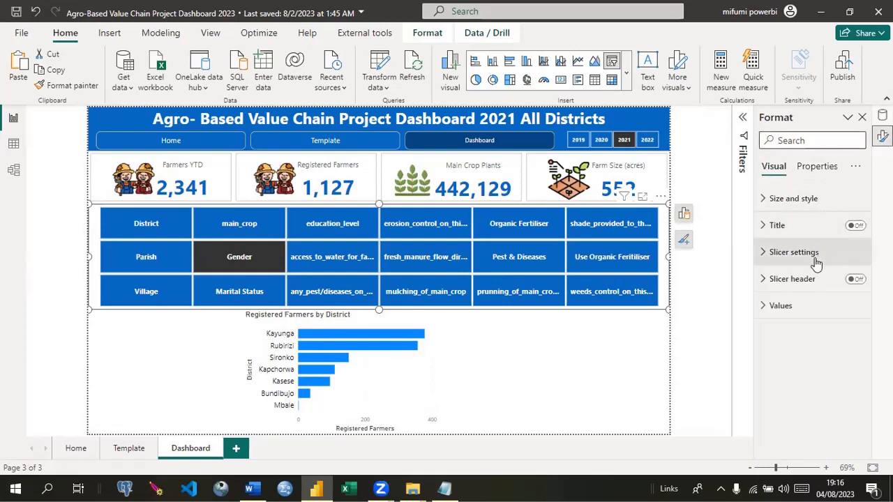
pyautogui.click(765, 256)
pyautogui.click(853, 319)
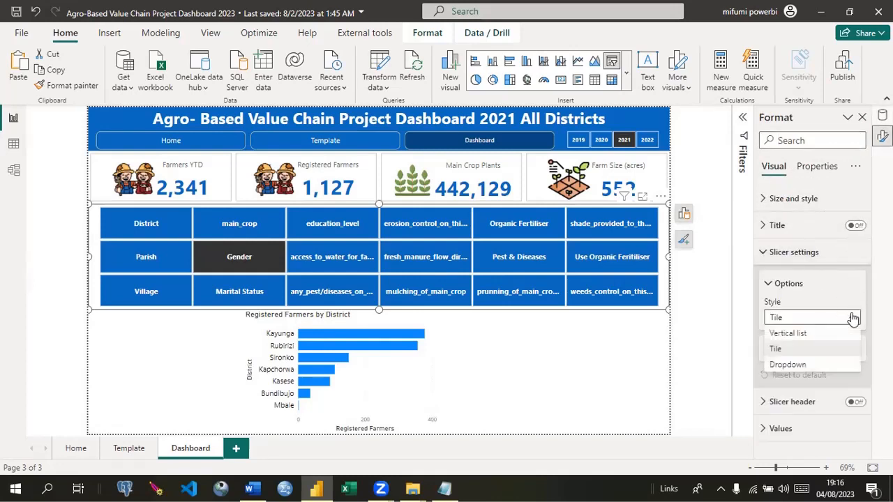
pyautogui.click(797, 334)
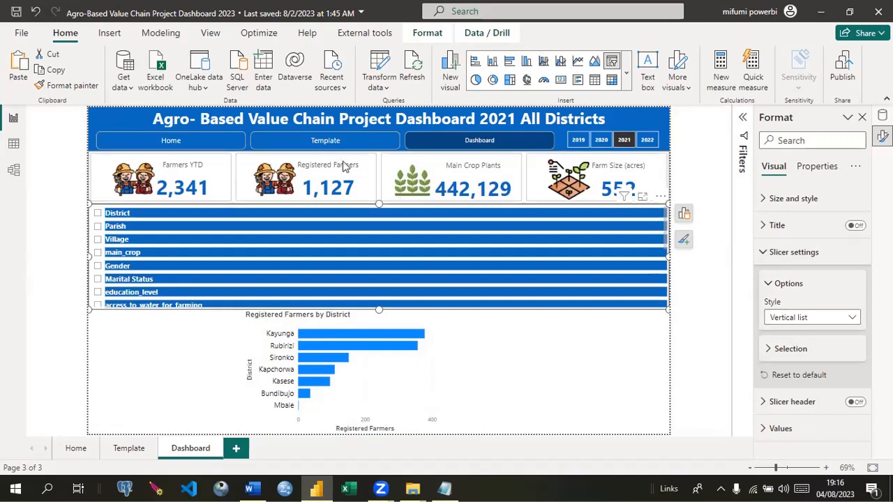
# Step: Undo the slicer style change, the resizing and moving of the visuals, and the deletion of the district slicer
pyautogui.click(35, 11)
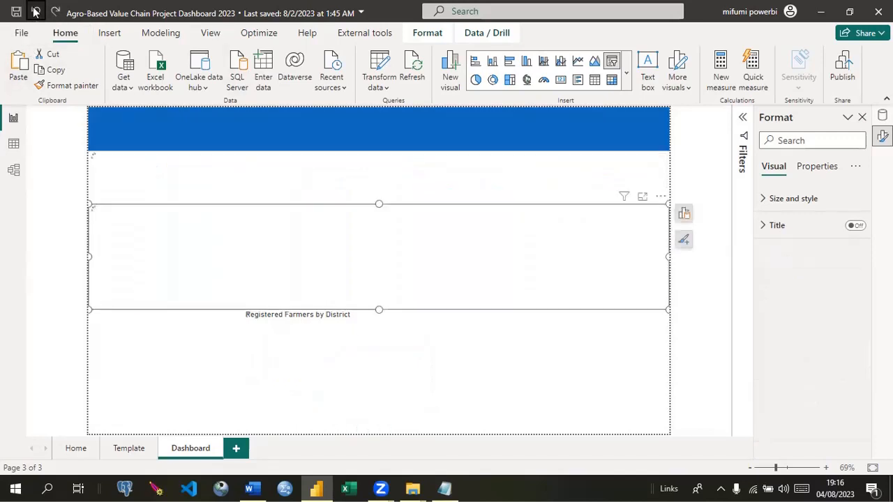
pyautogui.click(36, 11)
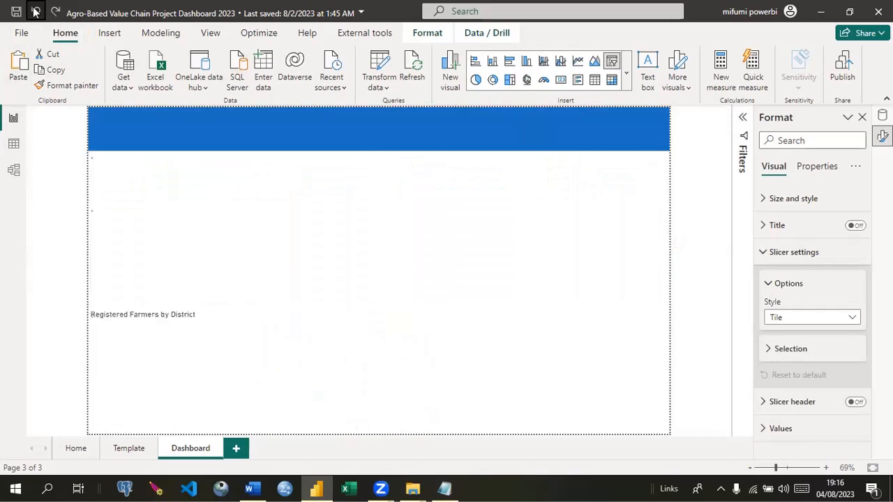
pyautogui.click(36, 11)
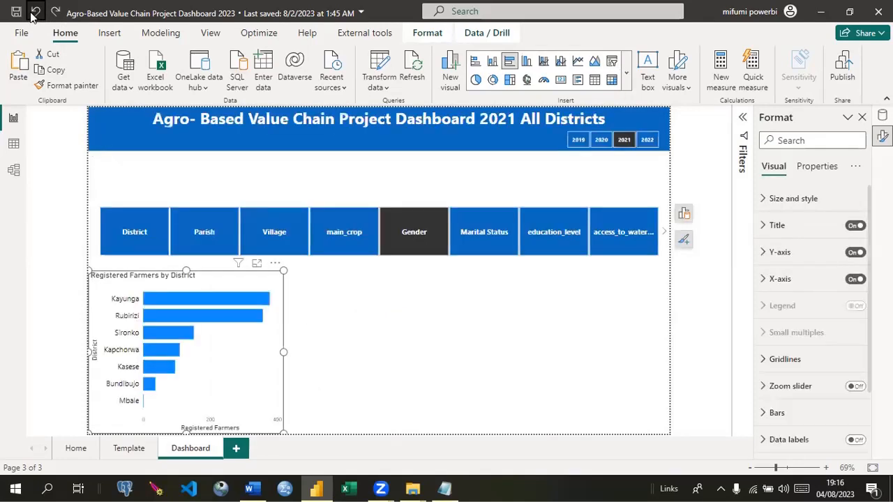
pyautogui.click(32, 14)
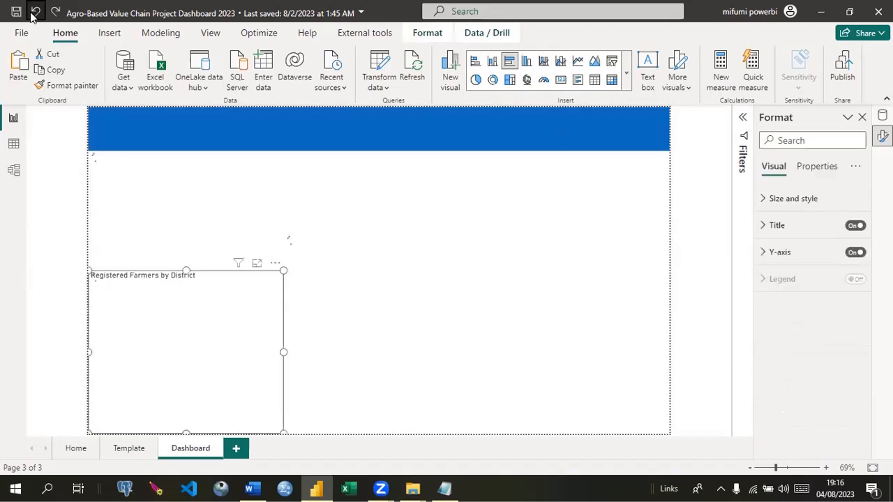
pyautogui.click(30, 17)
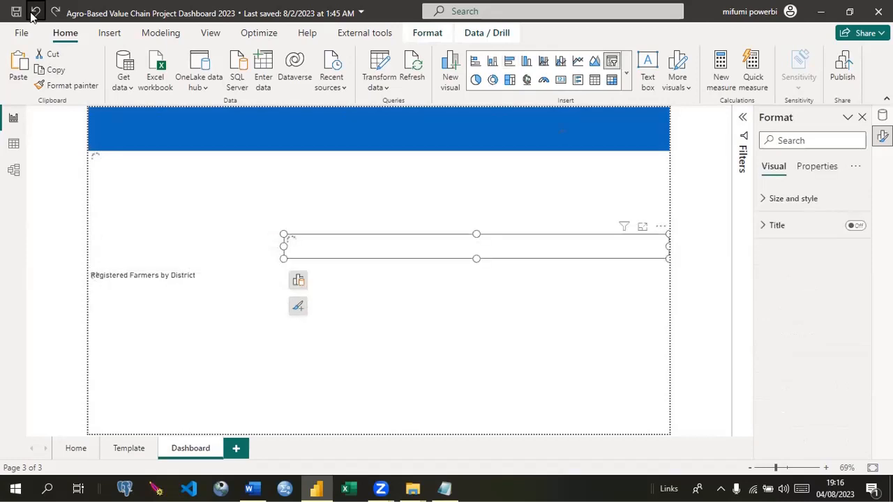
pyautogui.click(31, 17)
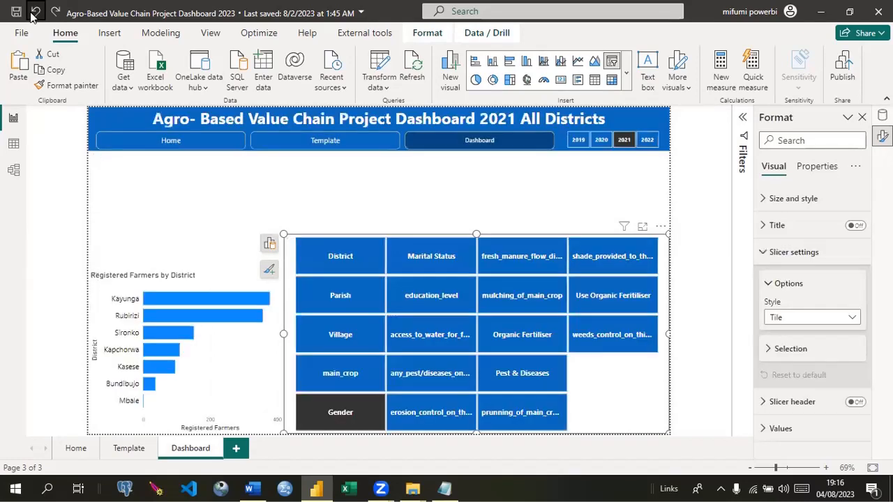
pyautogui.click(58, 16)
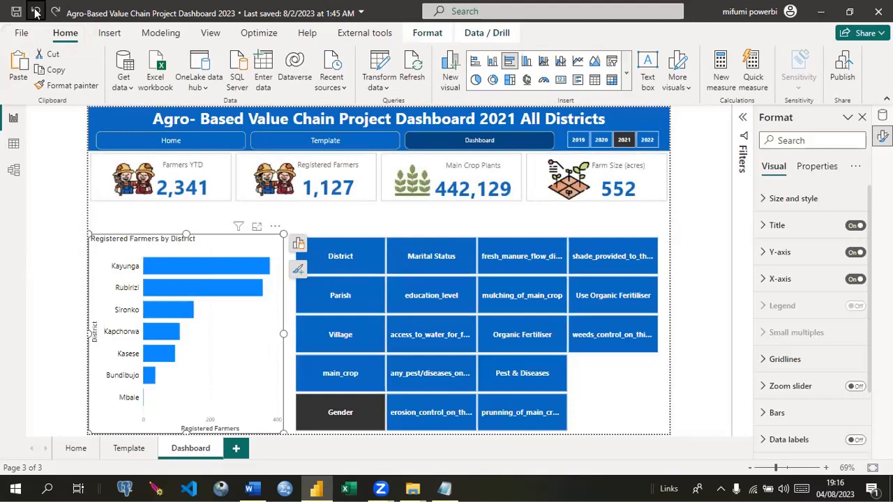
pyautogui.click(36, 12)
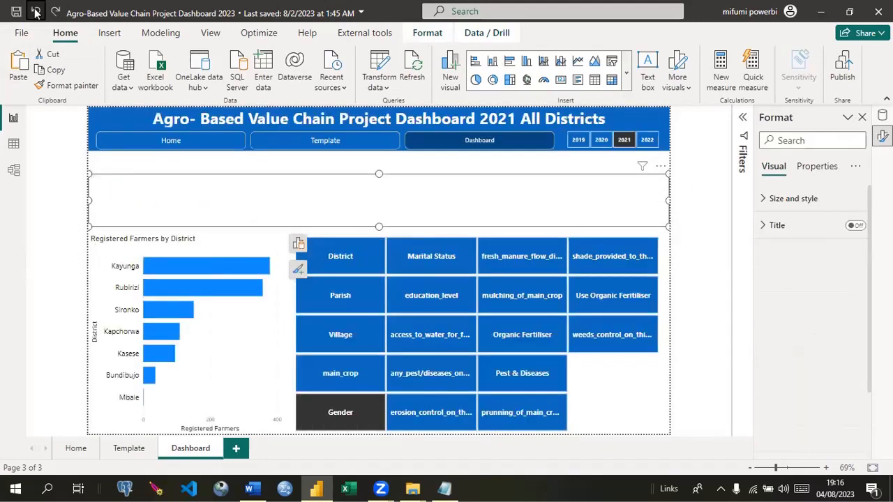
pyautogui.click(36, 12)
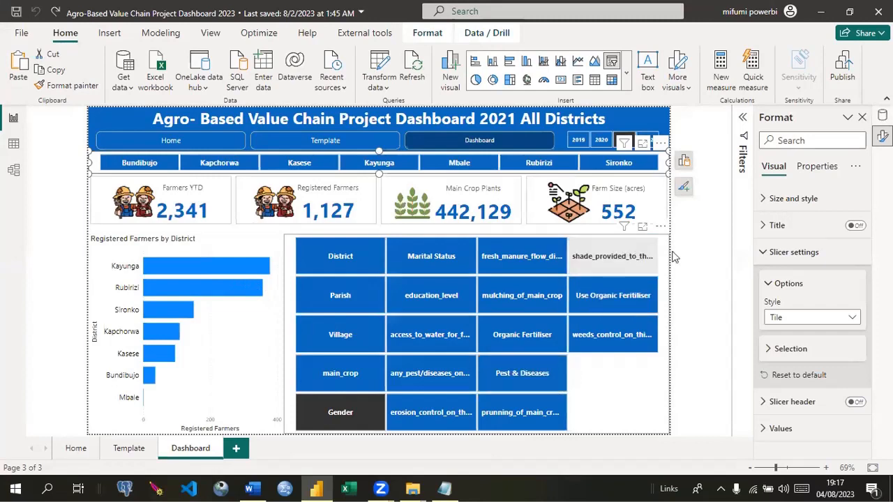
# Step: Change the district slicer's style to Vertical list
pyautogui.click(806, 321)
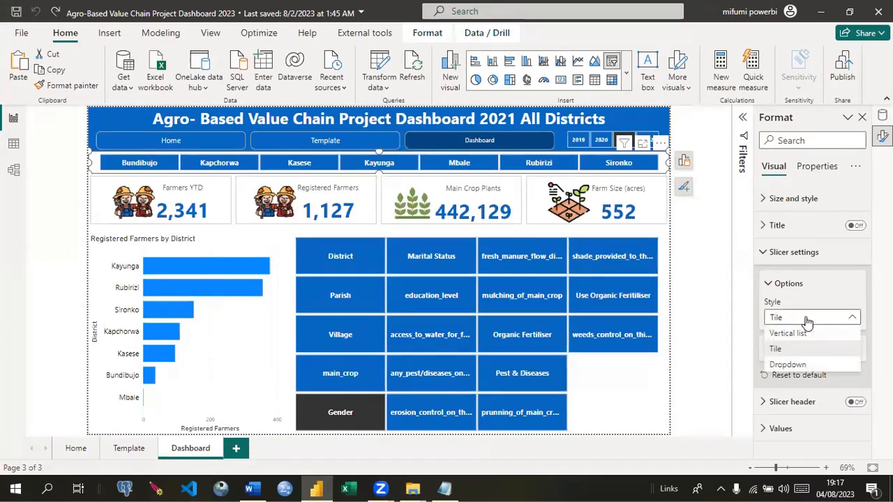
pyautogui.click(784, 335)
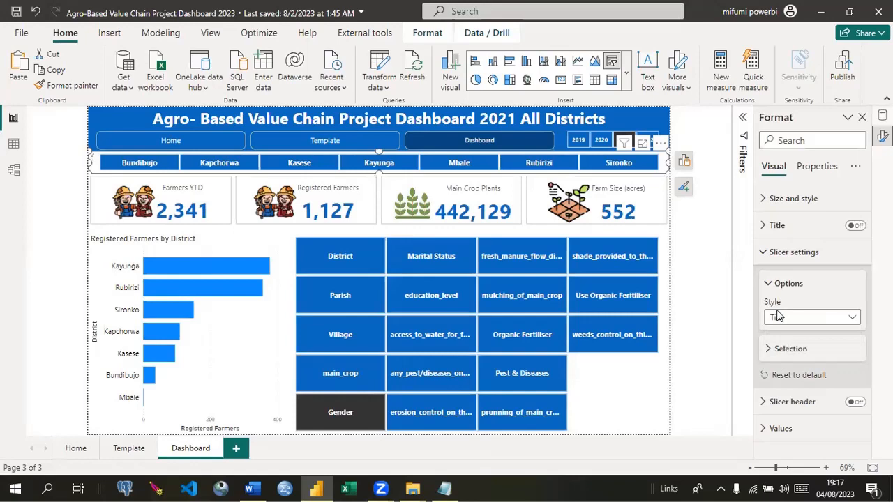
pyautogui.click(763, 258)
pyautogui.click(763, 257)
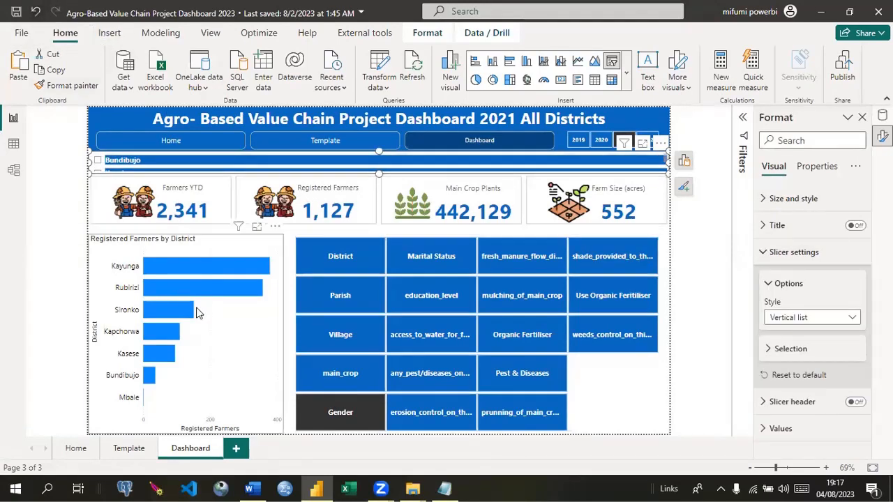
# Step: Delete the district slicer and rearrange the page with a narrowed prmDimension slicer on the left and the bar chart to its right
pyautogui.press('Delete')
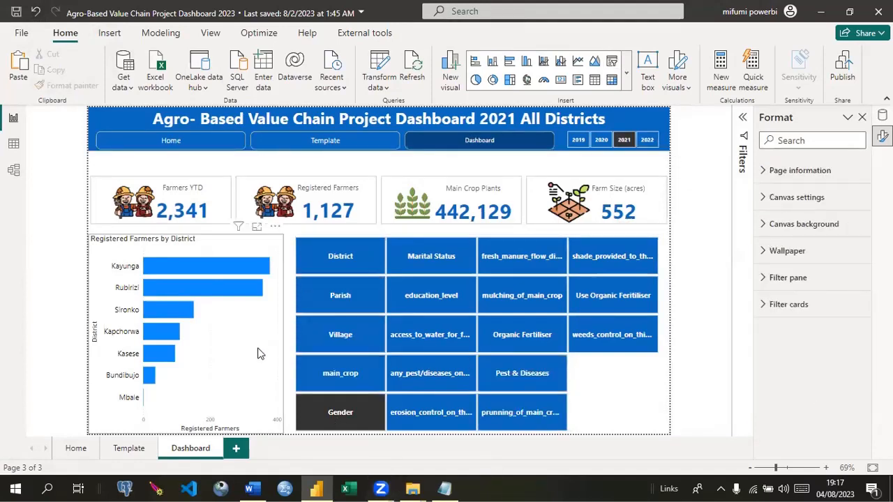
pyautogui.moveTo(260, 352); pyautogui.dragTo(579, 357)
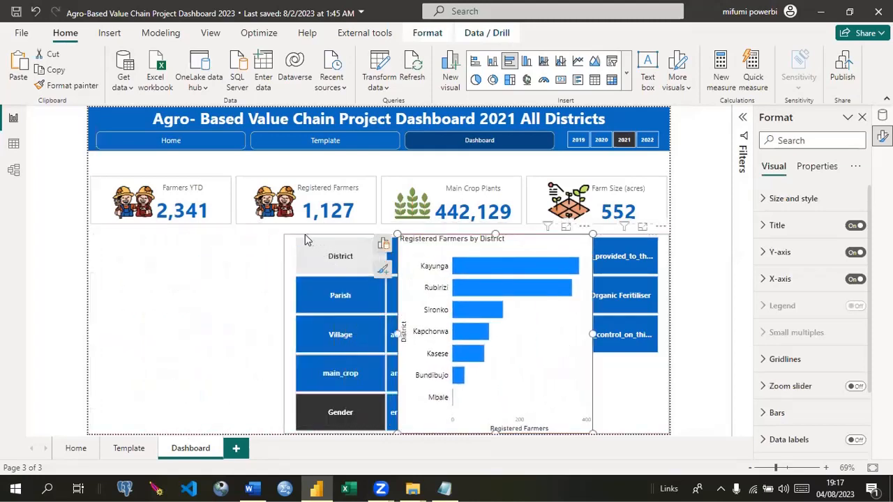
pyautogui.moveTo(294, 250); pyautogui.dragTo(97, 243)
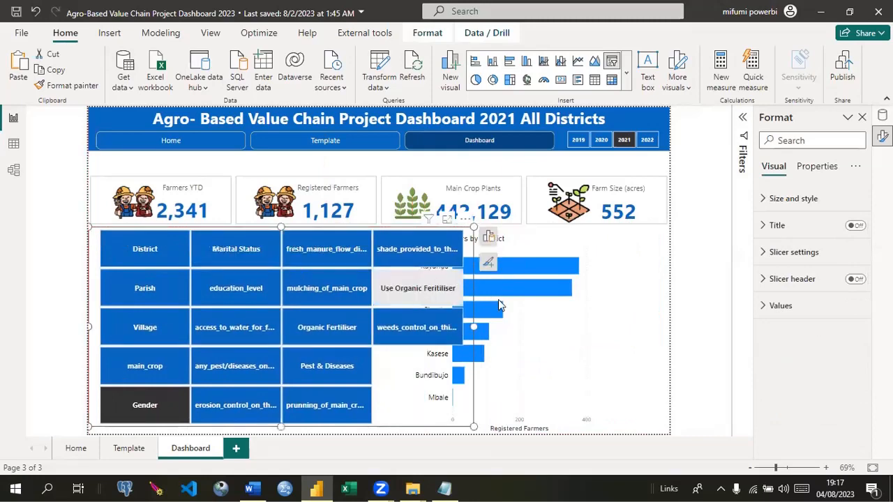
pyautogui.moveTo(474, 326); pyautogui.dragTo(316, 335)
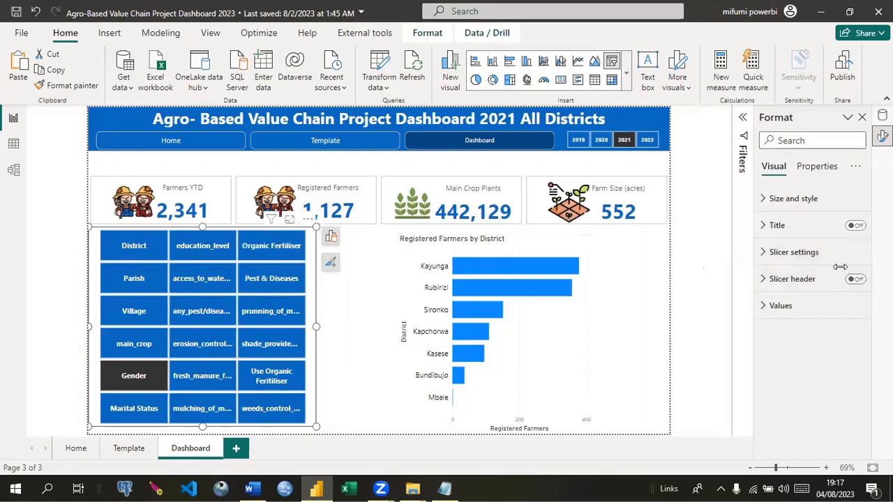
# Step: Set the prmDimension slicer to the Vertical list style
pyautogui.click(766, 259)
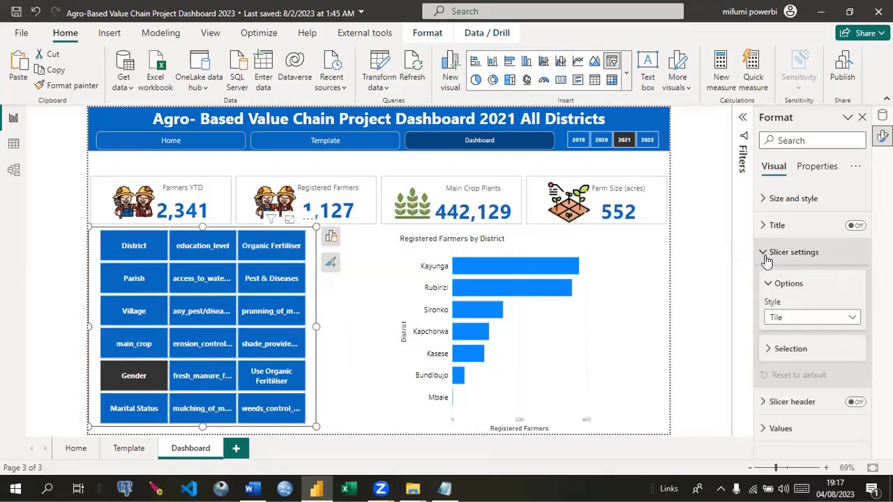
pyautogui.click(850, 318)
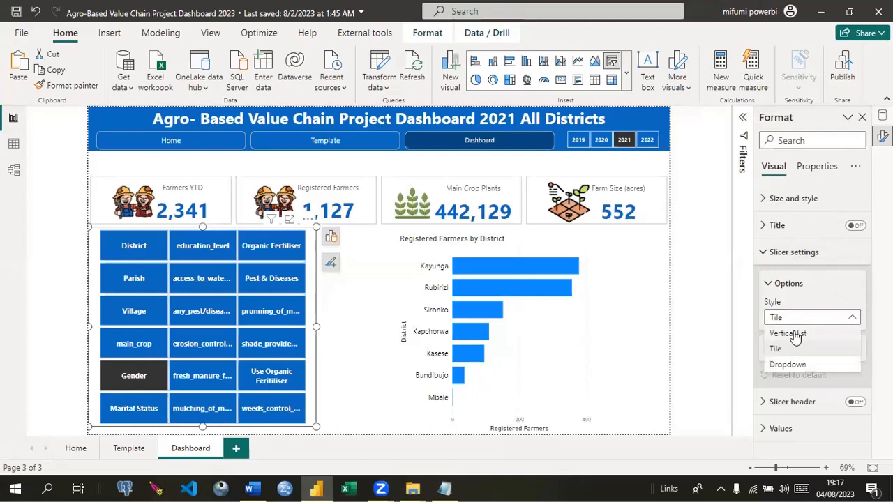
pyautogui.click(795, 333)
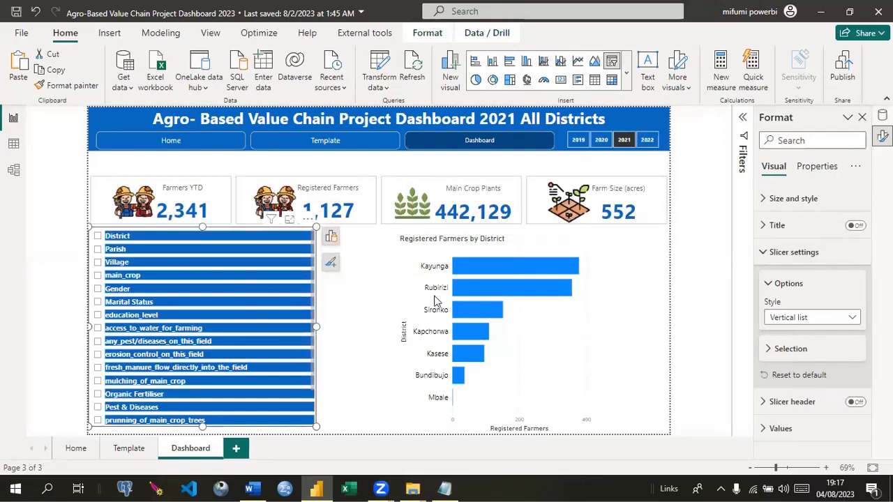
# Step: Set the font color of the prmDimension slicer's values to black
pyautogui.click(762, 252)
pyautogui.click(766, 307)
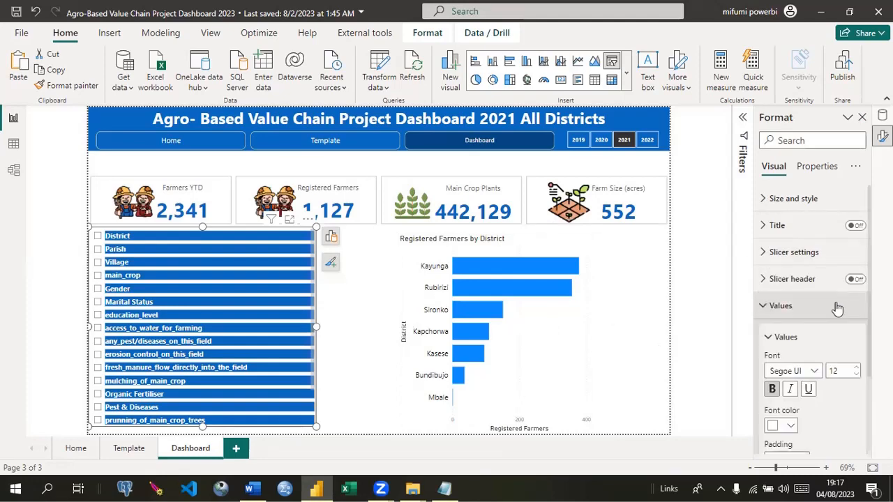
pyautogui.moveTo(869, 279); pyautogui.dragTo(871, 372)
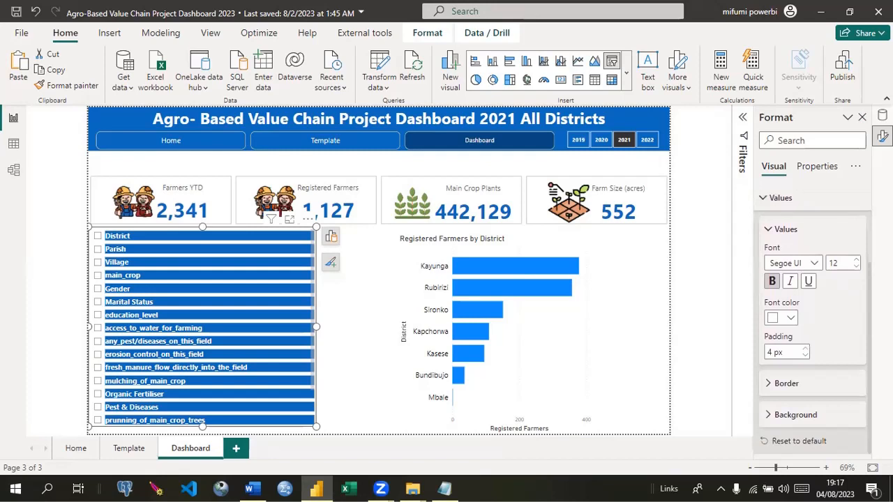
pyautogui.click(791, 319)
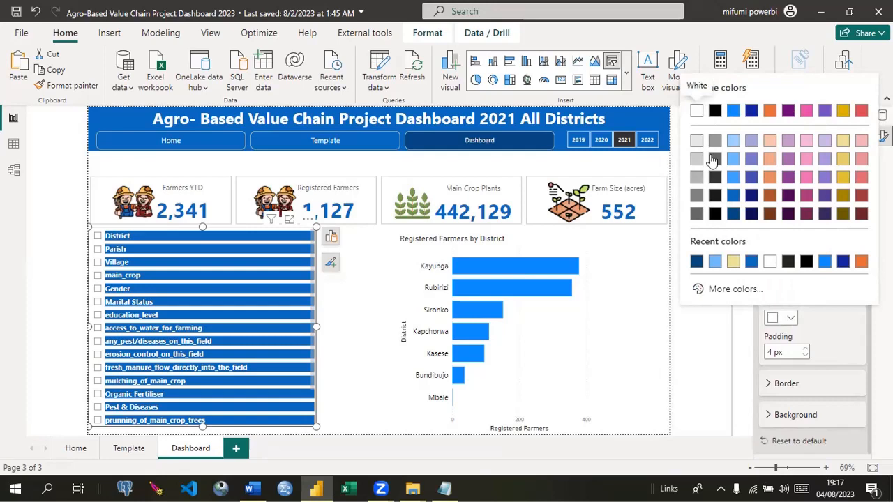
pyautogui.click(716, 112)
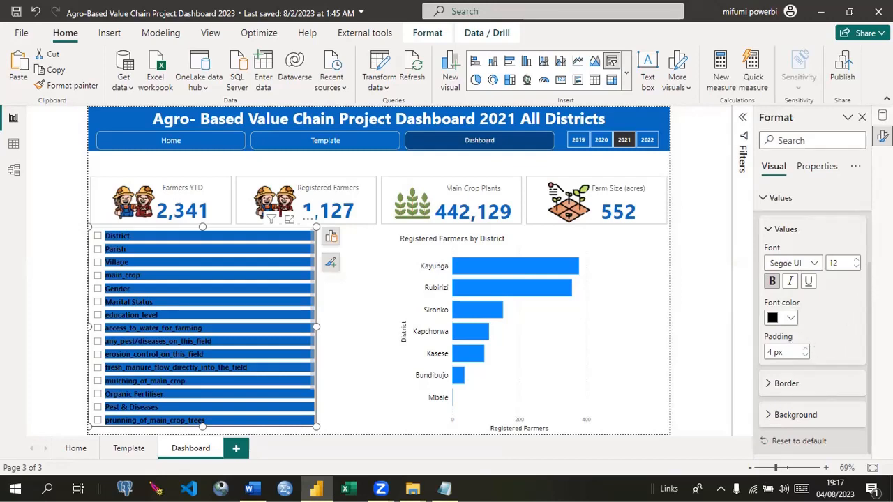
# Step: Set the background color of the prmDimension slicer's values to white
pyautogui.click(769, 416)
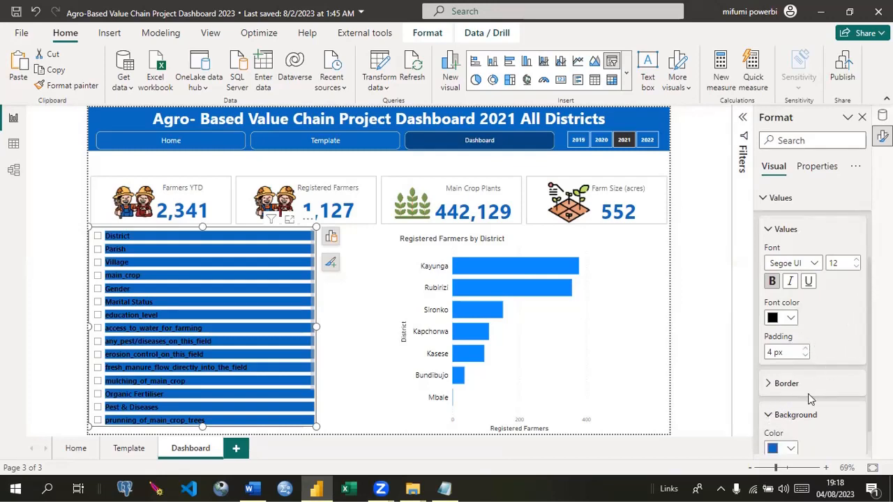
pyautogui.scroll(-1, 812, 321)
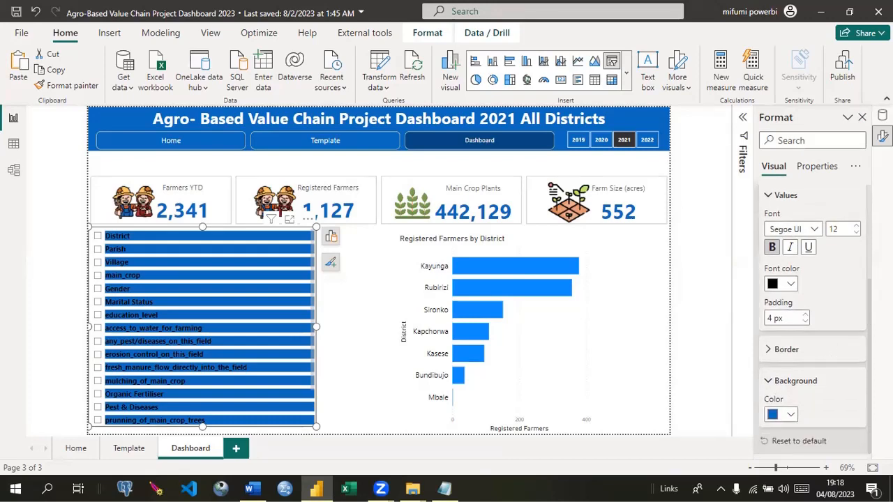
pyautogui.click(791, 417)
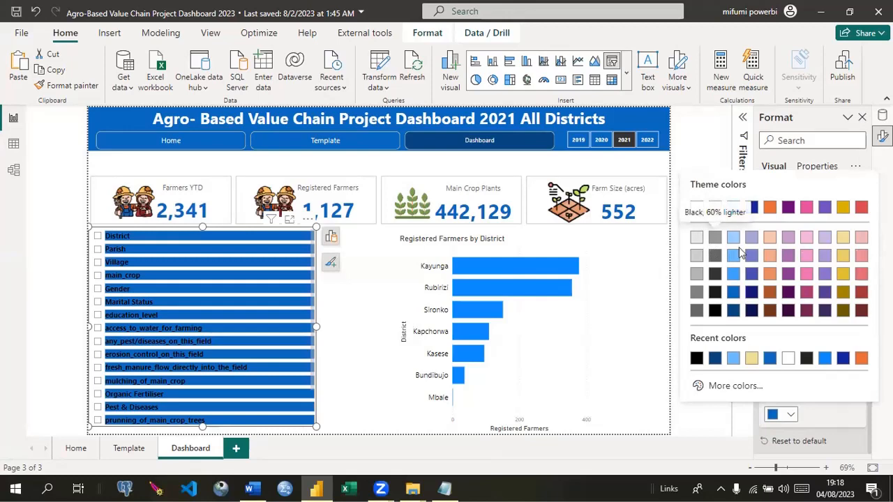
pyautogui.click(788, 359)
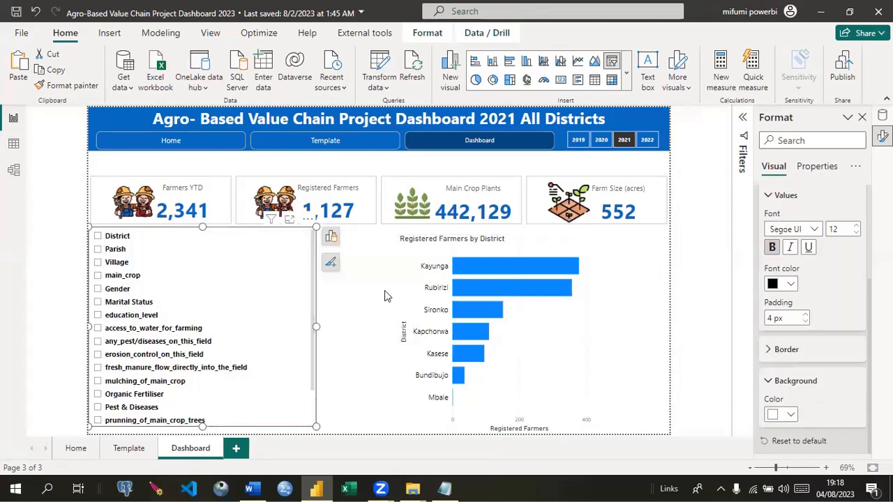
# Step: Narrow the prmDimension slicer and move the Registered Farmers bar chart directly beside it, under the summary cards
pyautogui.moveTo(316, 327); pyautogui.dragTo(269, 335)
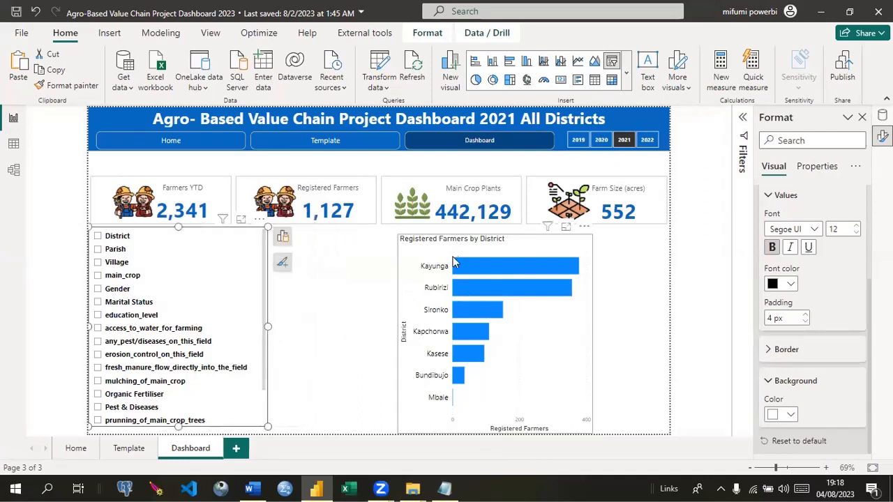
pyautogui.moveTo(518, 251); pyautogui.dragTo(397, 243)
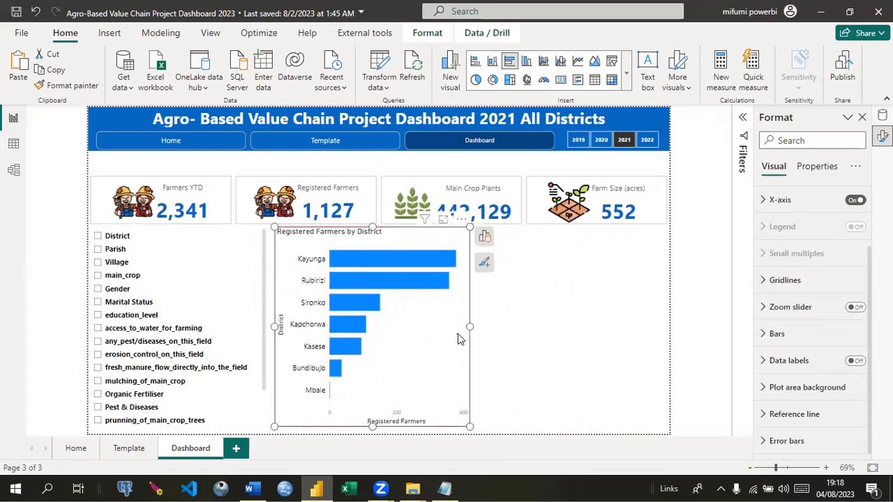
pyautogui.click(490, 333)
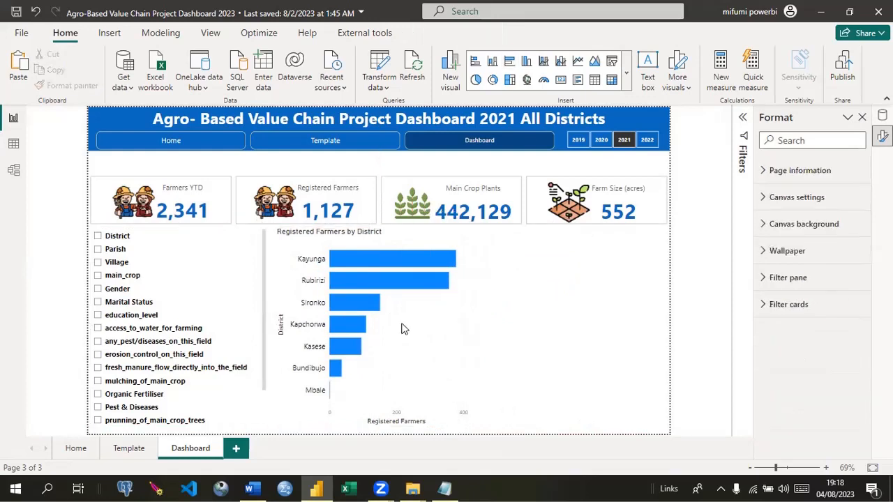
# Step: Test the slicer's effect on the bar chart by selecting District and Parish in turn, and clear the selection
pyautogui.click(98, 237)
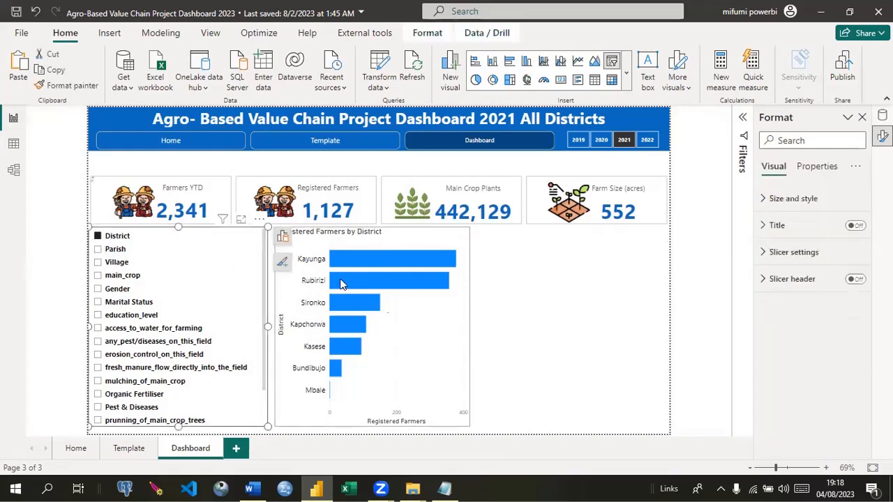
pyautogui.click(97, 250)
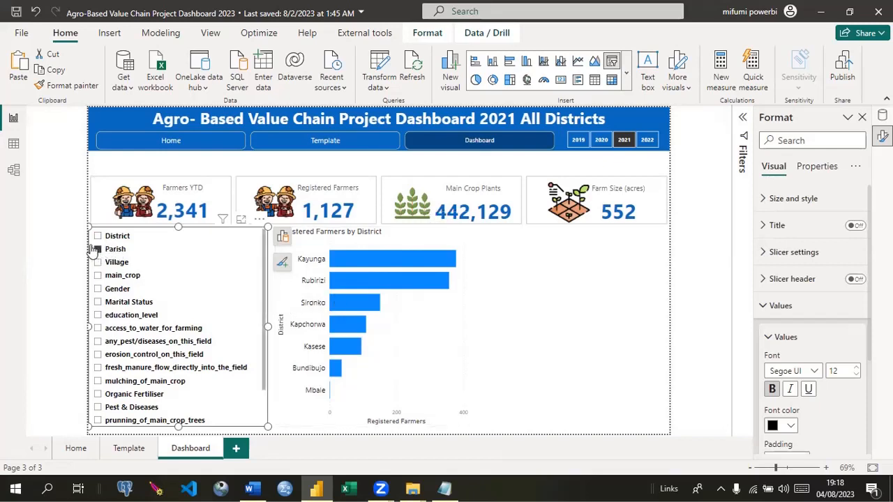
pyautogui.click(98, 252)
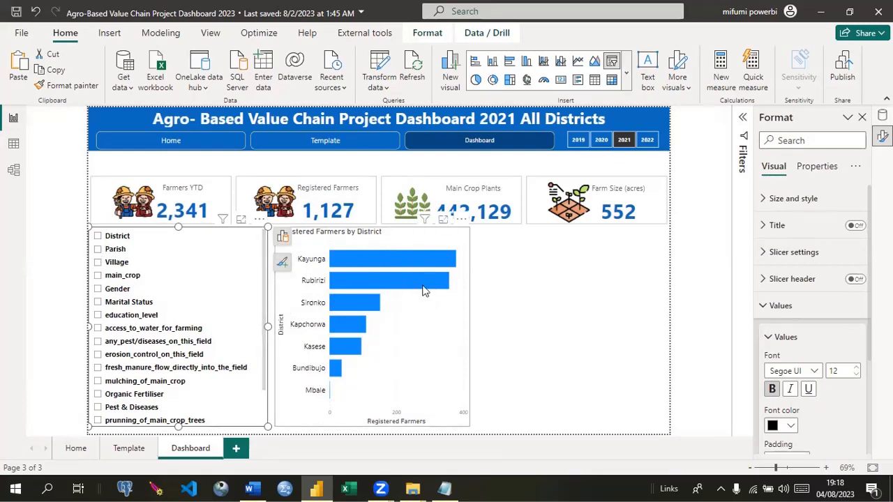
pyautogui.click(498, 320)
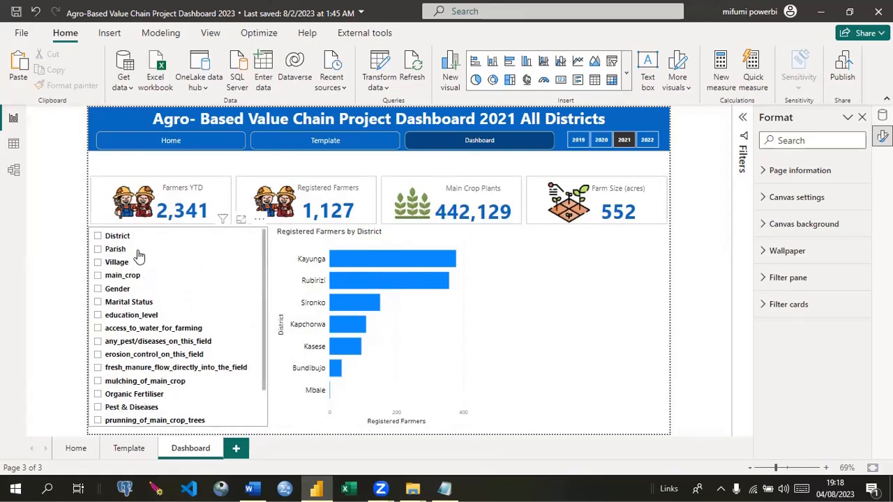
# Step: Replace the District field on the bar chart's Y-axis with the prmDimension field parameter and dismiss the error dialog
pyautogui.click(447, 335)
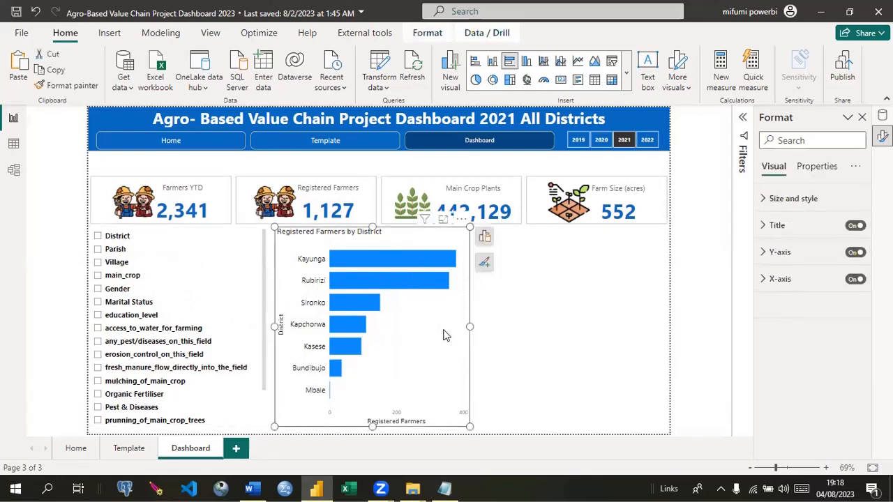
pyautogui.click(485, 238)
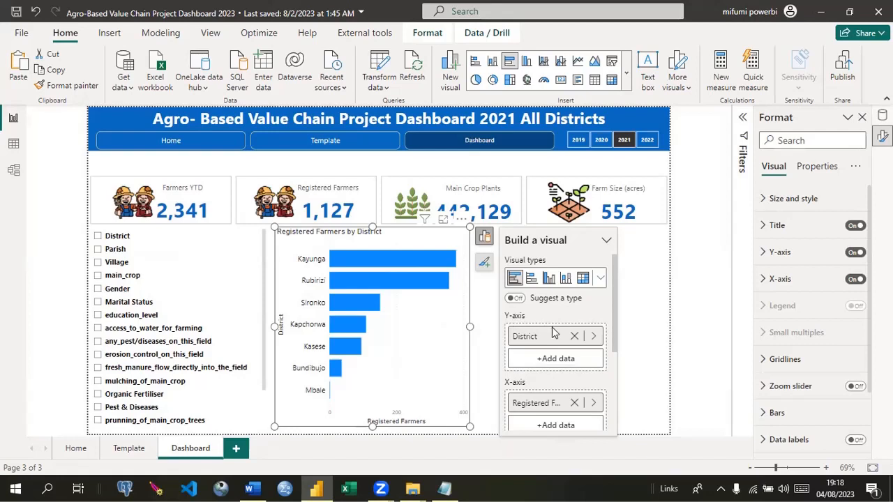
pyautogui.click(594, 337)
pyautogui.click(699, 337)
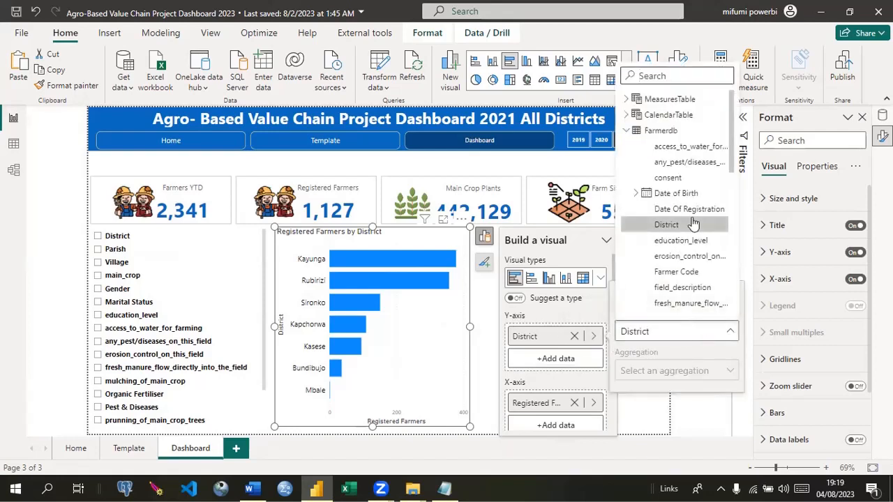
pyautogui.click(627, 132)
pyautogui.click(649, 180)
pyautogui.click(675, 195)
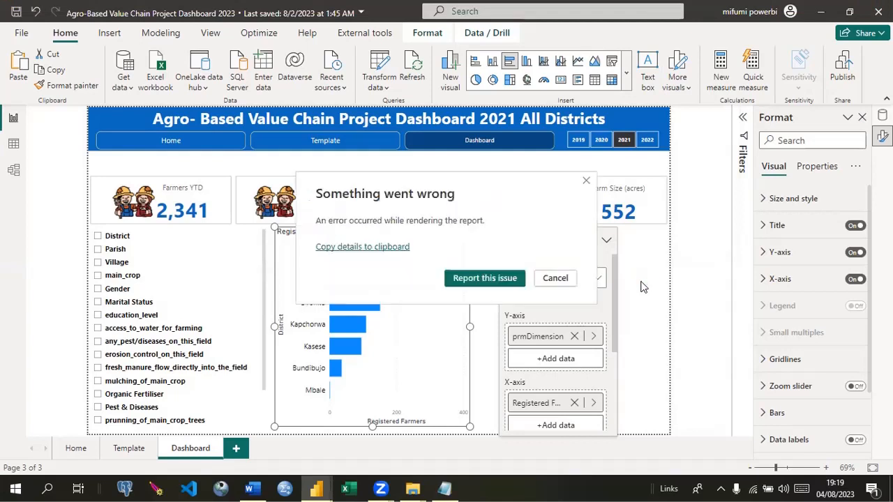
pyautogui.click(586, 183)
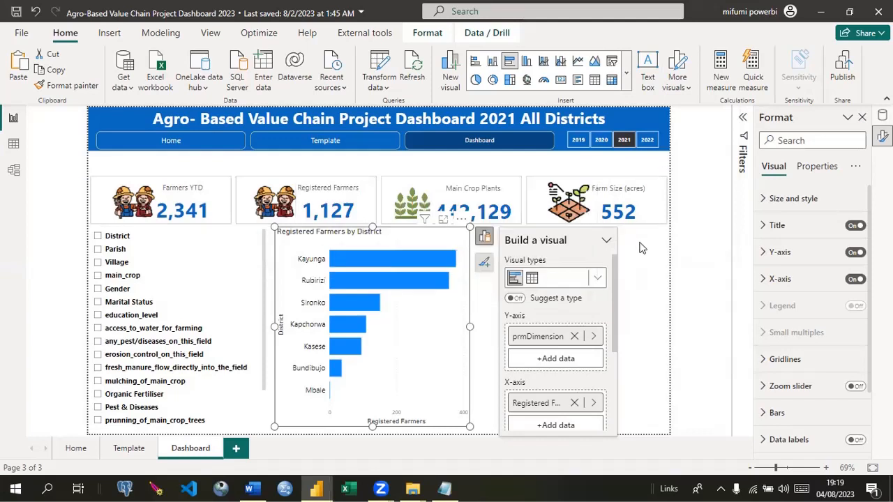
# Step: Select District in the prmDimension slicer and turn on data labels for the bar chart
pyautogui.click(97, 236)
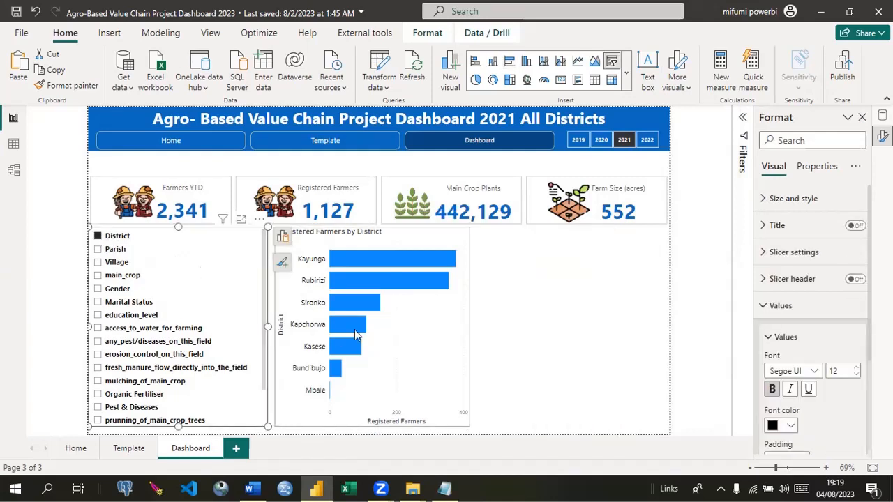
pyautogui.click(455, 339)
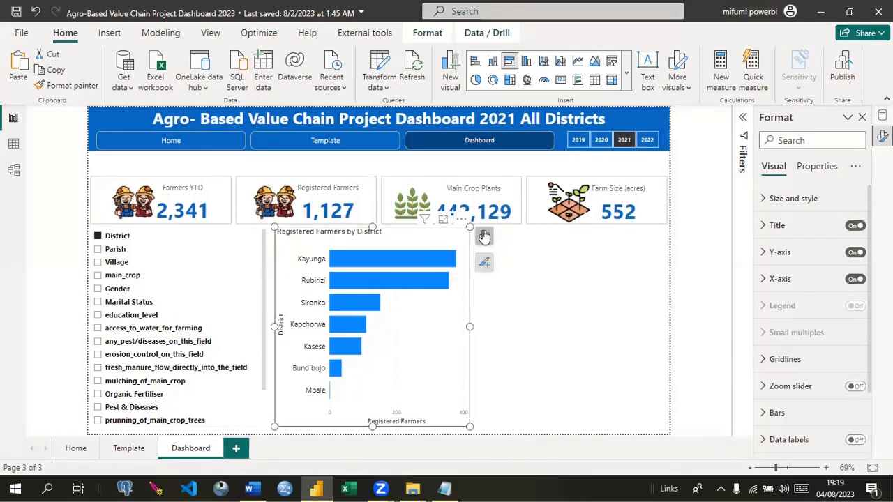
pyautogui.click(485, 265)
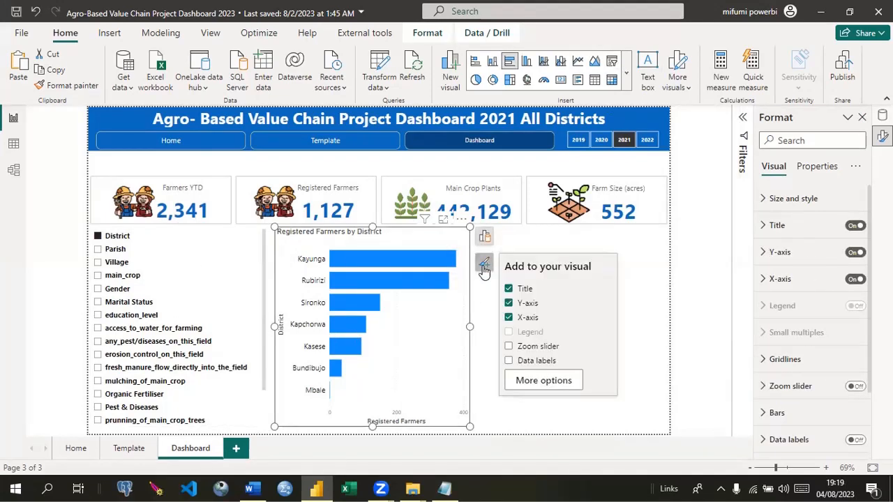
pyautogui.click(509, 361)
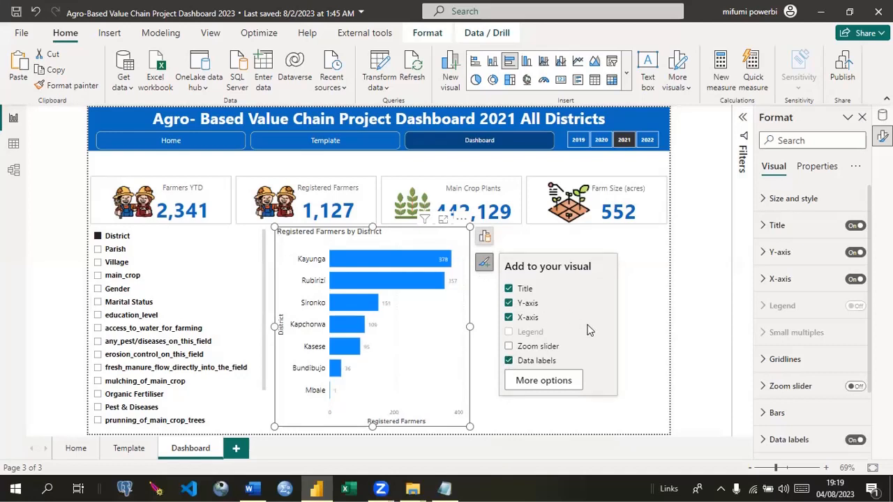
pyautogui.click(642, 330)
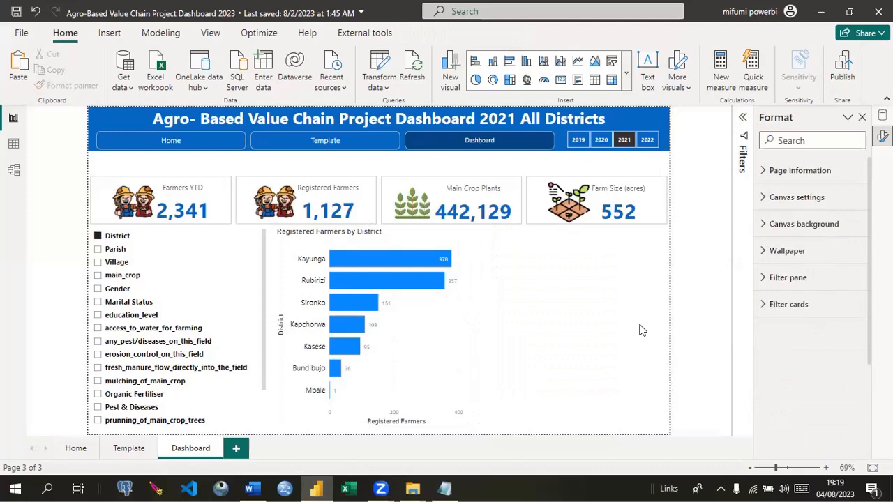
# Step: Set the font size of the bar chart's data label values to 12
pyautogui.click(466, 303)
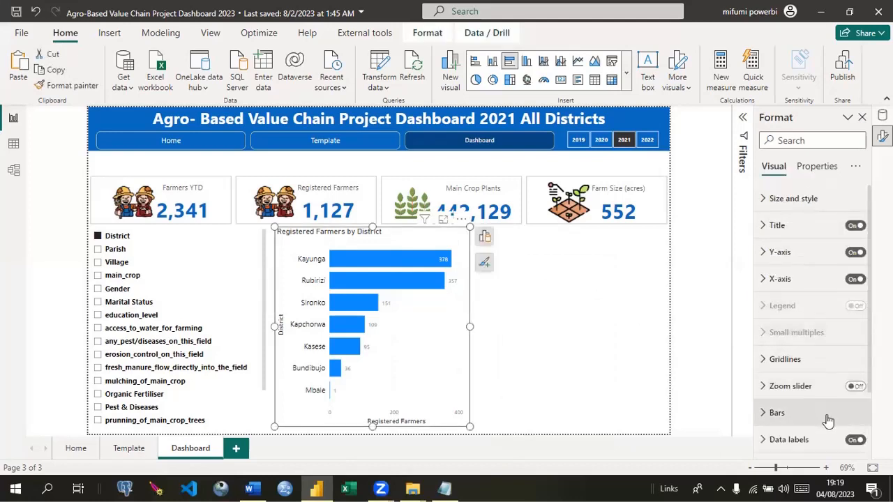
pyautogui.scroll(-2, 838, 349)
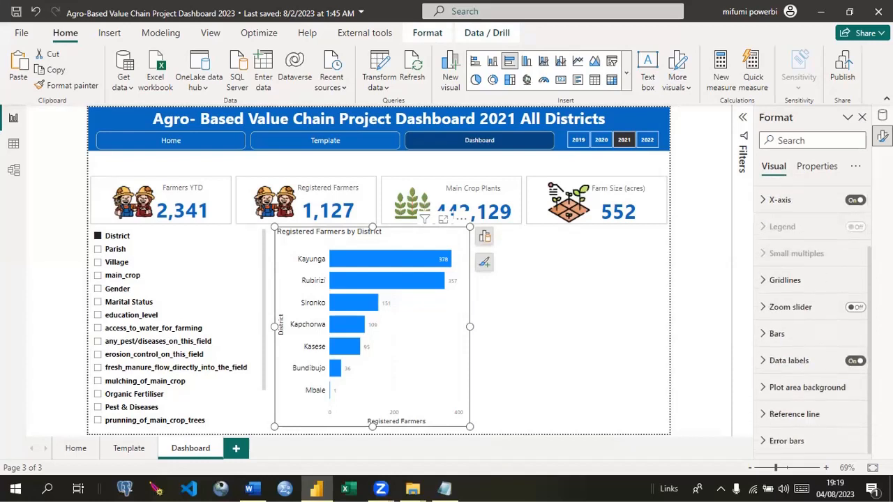
pyautogui.click(764, 363)
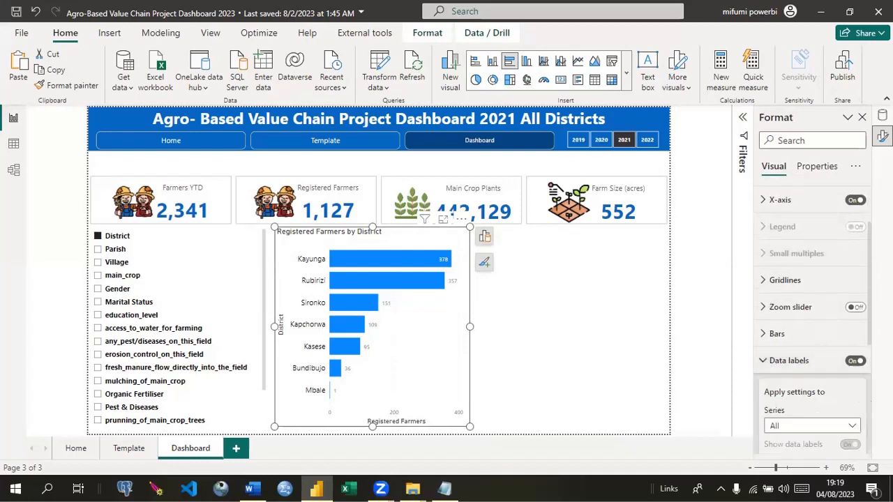
pyautogui.scroll(-5, 813, 319)
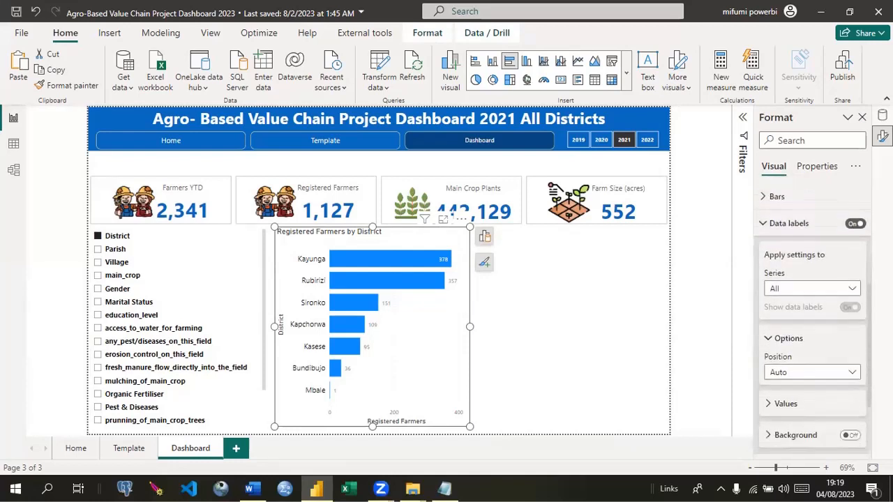
pyautogui.scroll(-1, 800, 370)
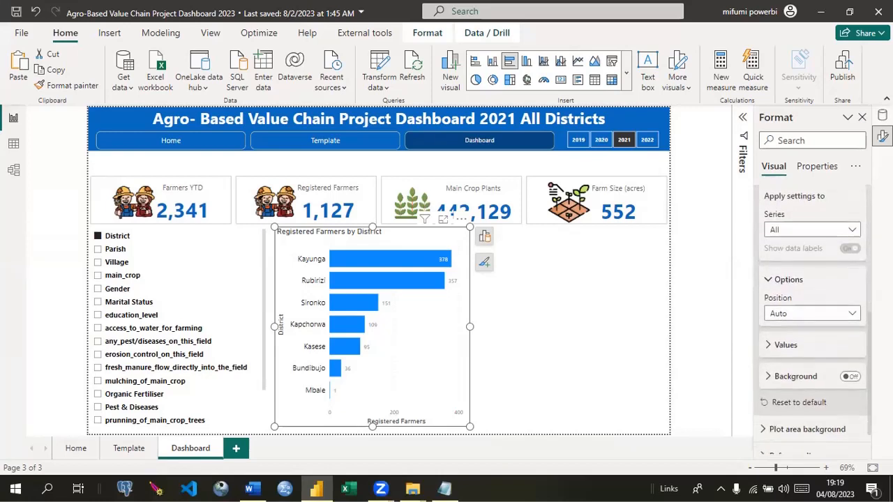
pyautogui.click(782, 345)
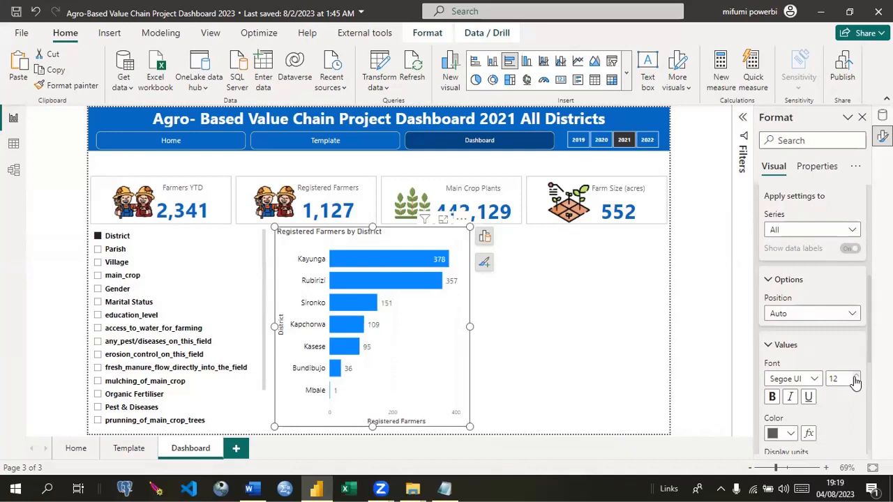
# Step: Test the prmDimension slicer on the bar chart by selecting Parish, Village, main_crop, Gender and Marital Status in turn
pyautogui.click(99, 253)
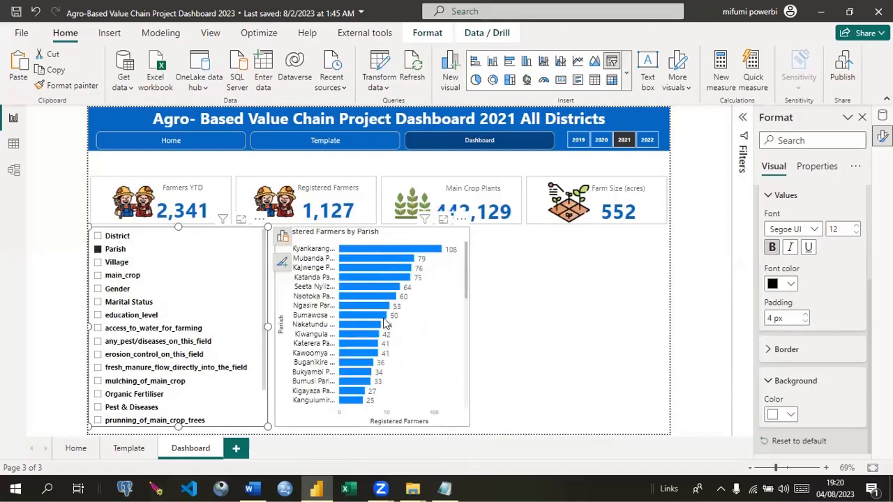
pyautogui.click(98, 263)
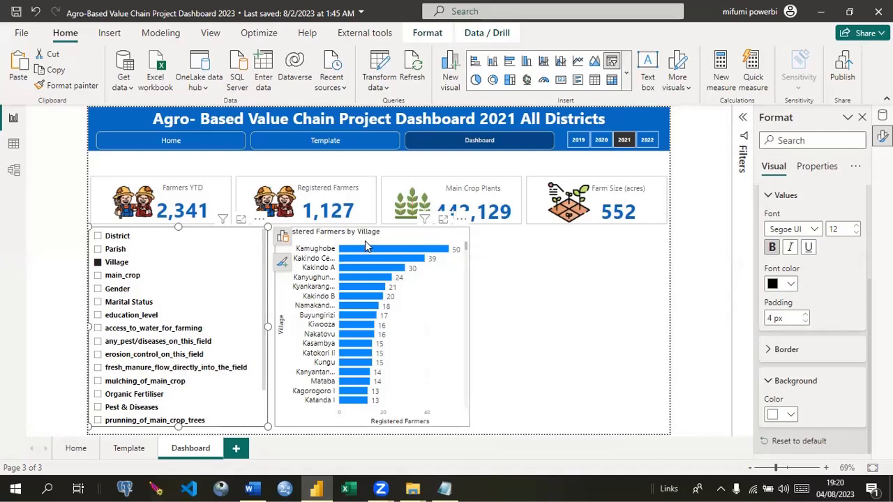
pyautogui.click(98, 277)
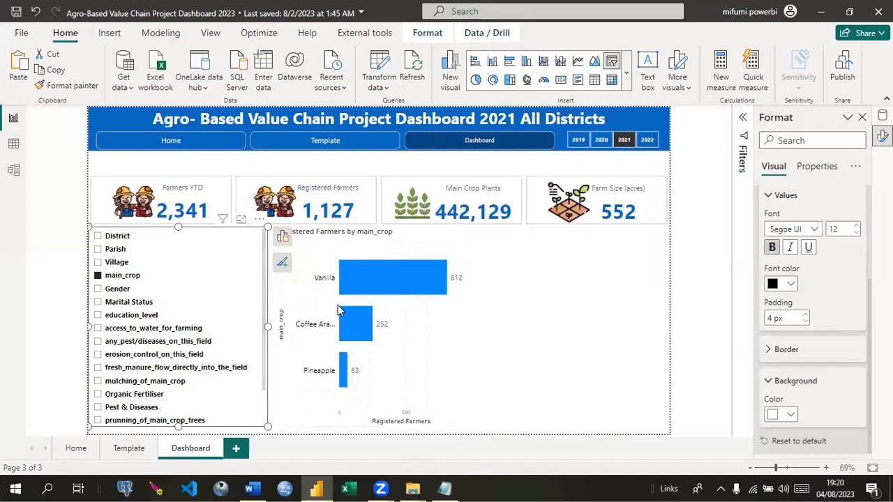
pyautogui.click(98, 289)
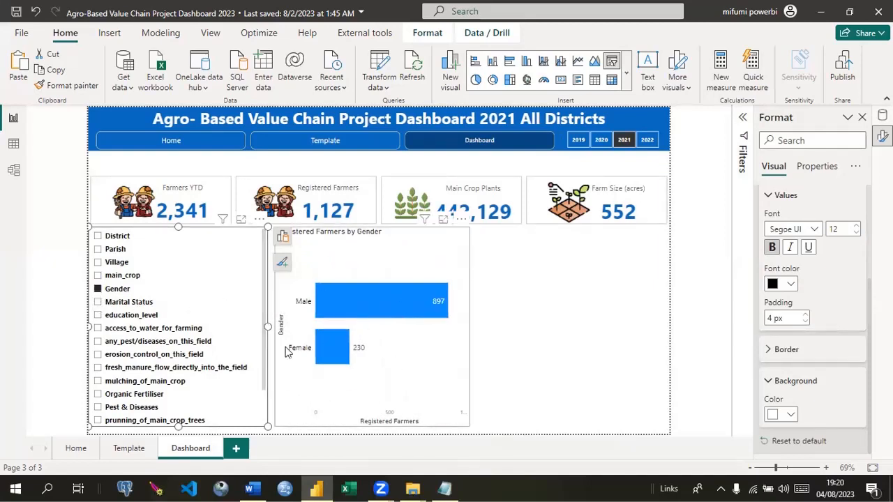
pyautogui.click(97, 303)
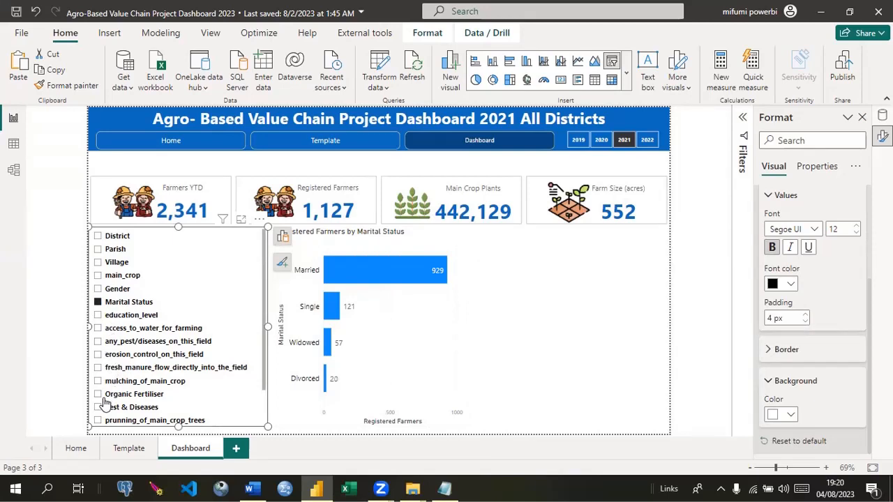
# Step: Test further dimensions on the bar chart: access_to_water_for_farming, Pest & Diseases, Use Organic Feritiliser and weeds_control_on_this_field
pyautogui.click(98, 329)
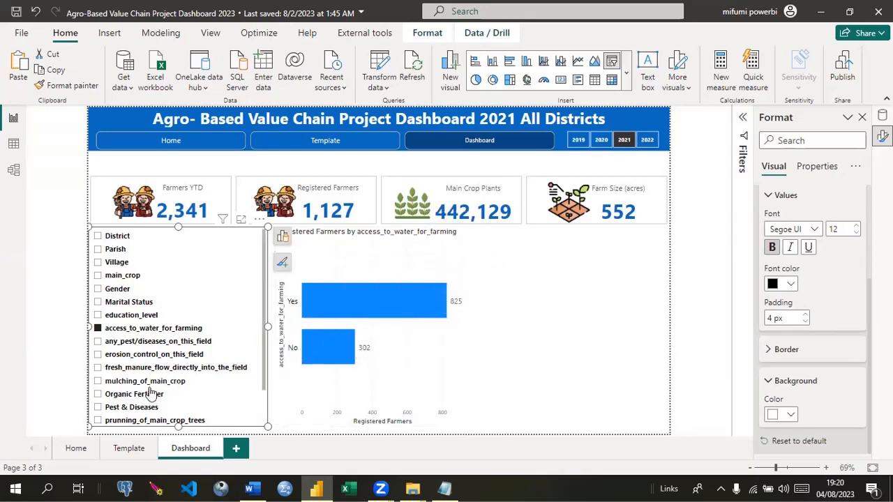
pyautogui.click(98, 408)
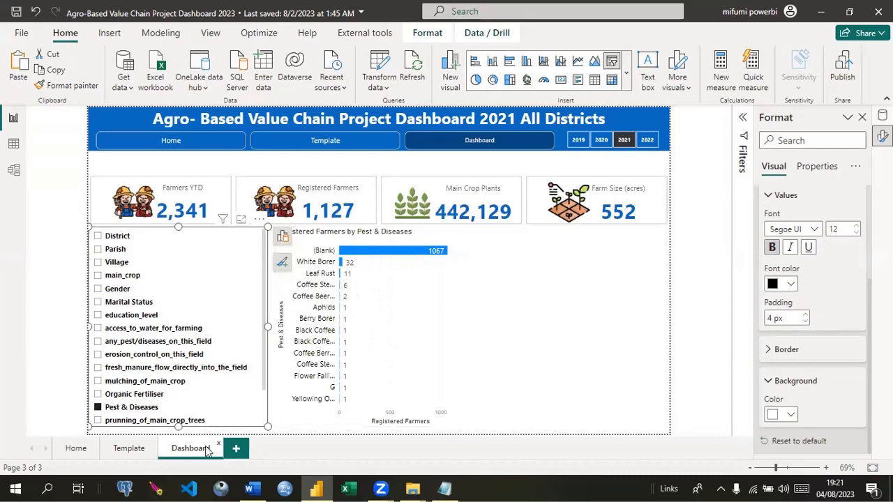
pyautogui.moveTo(265, 311); pyautogui.dragTo(263, 365)
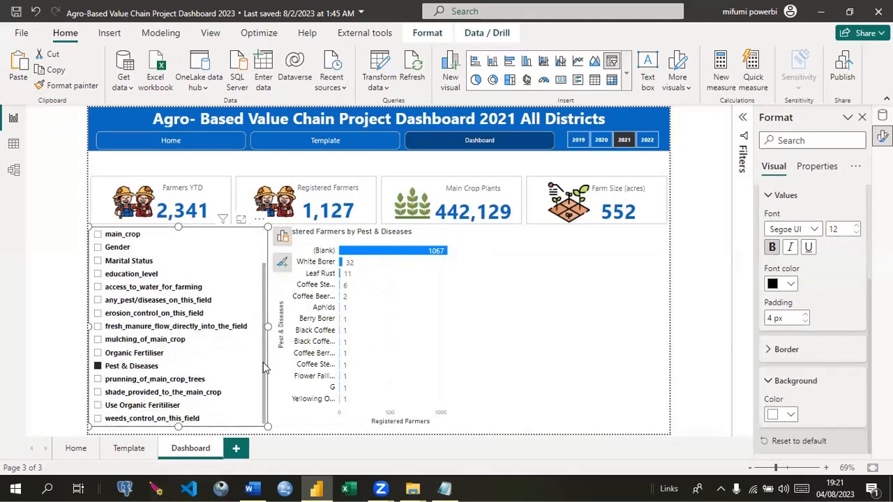
pyautogui.click(98, 406)
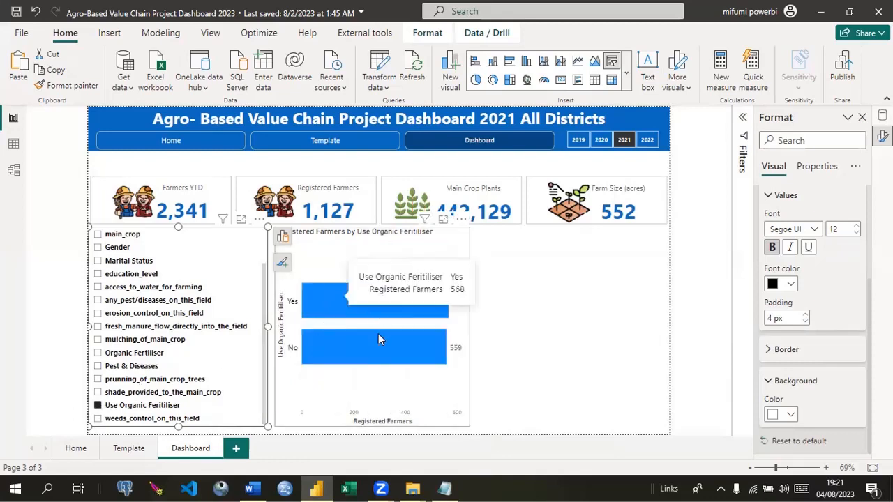
pyautogui.click(98, 419)
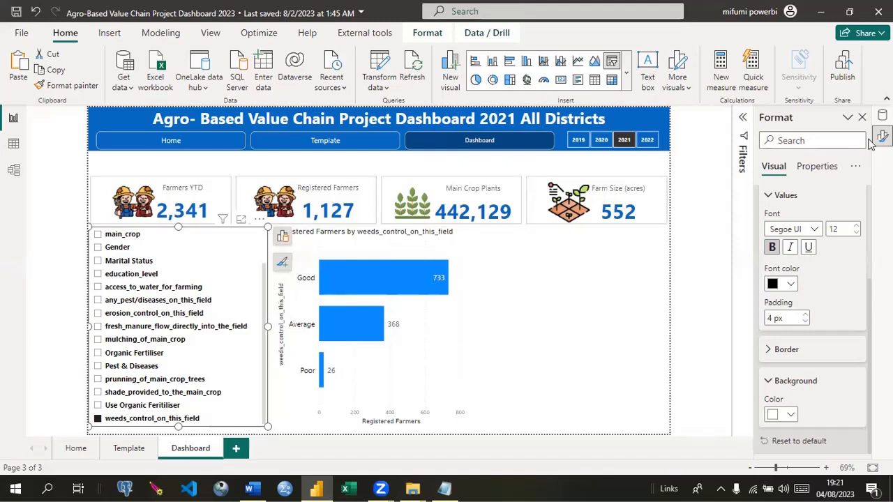
# Step: List the measures of MeasuresTable among the data fields, with enough width to read their full names
pyautogui.click(883, 116)
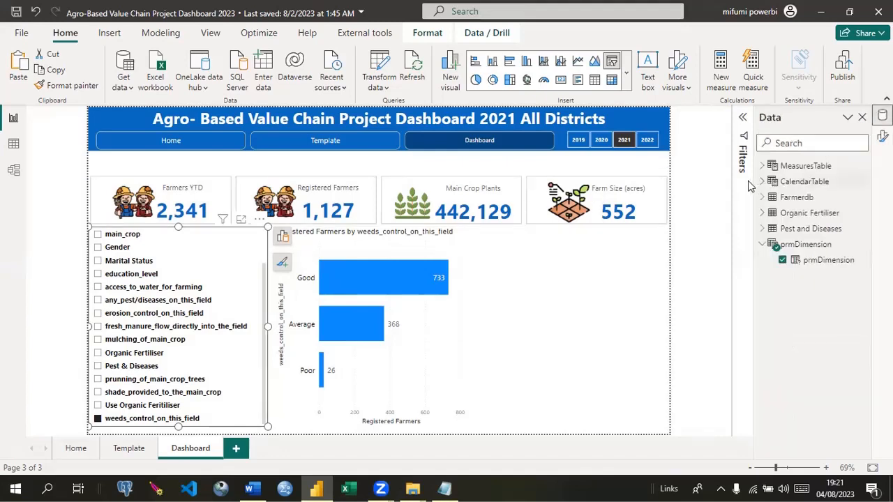
pyautogui.click(766, 167)
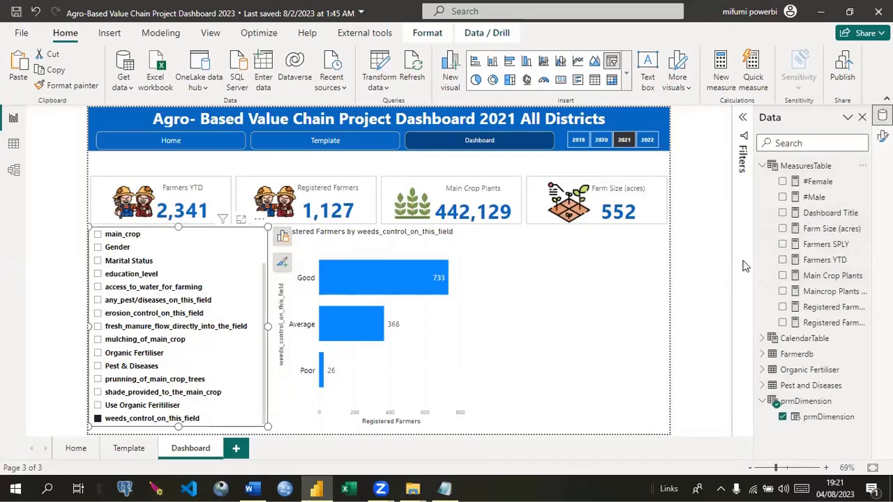
pyautogui.moveTo(754, 259); pyautogui.dragTo(688, 254)
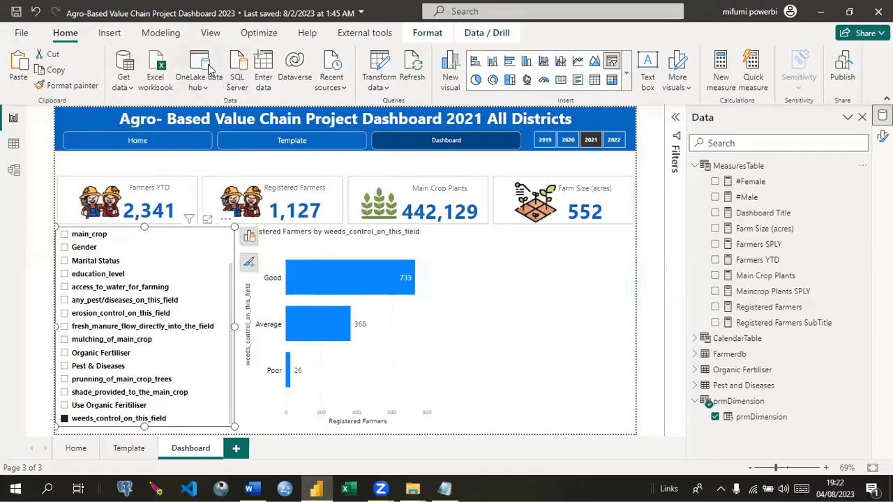
# Step: Start a new fields parameter and name it prmKPI
pyautogui.click(161, 33)
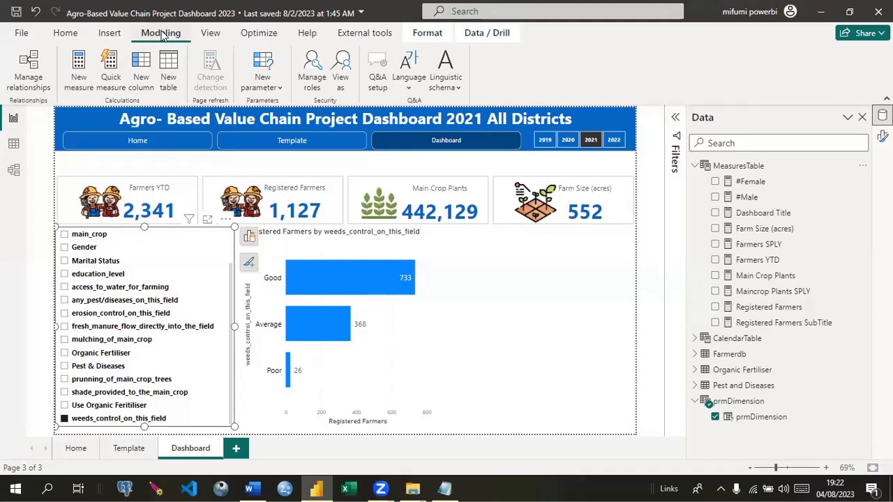
pyautogui.click(277, 90)
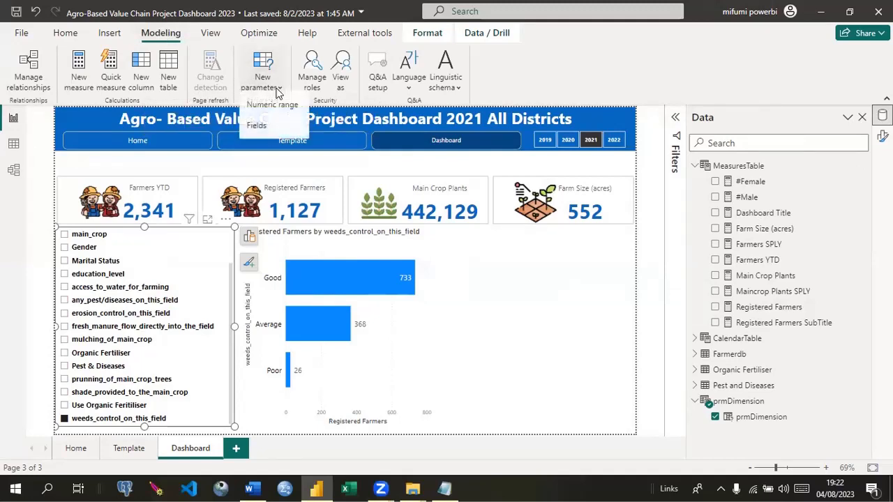
pyautogui.click(265, 130)
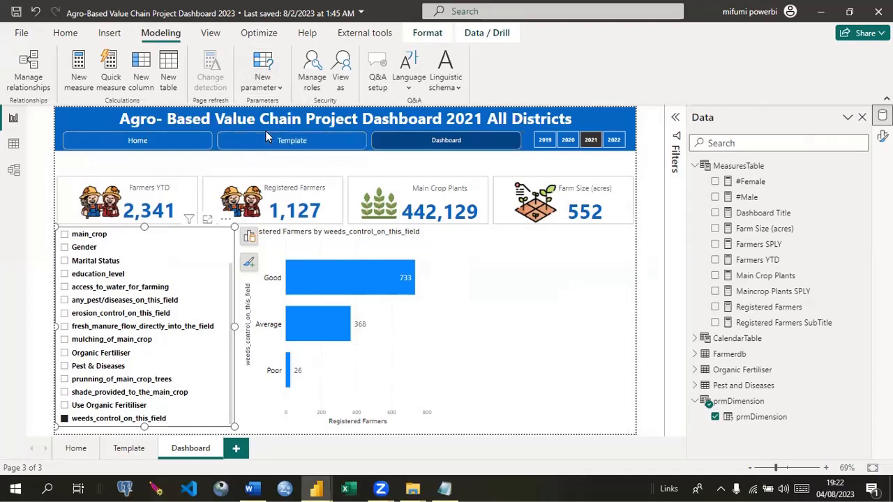
pyautogui.click(277, 153)
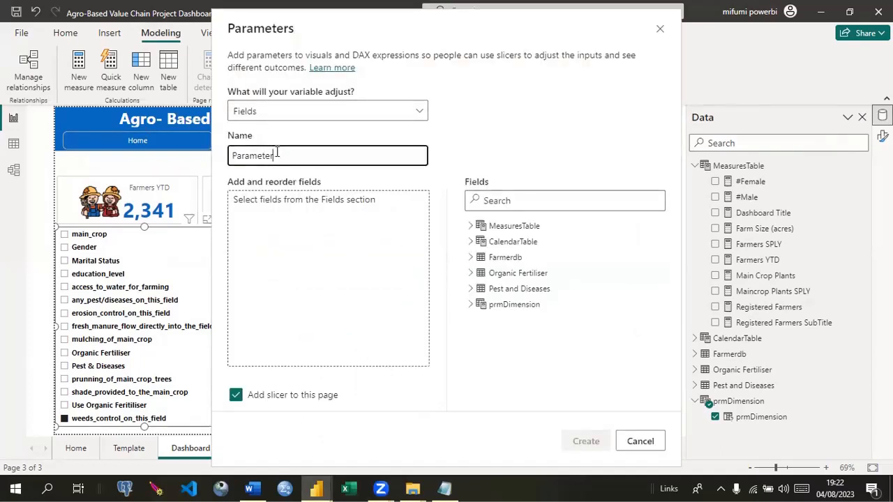
pyautogui.press('BackSpace')
pyautogui.press('BackSpace')
pyautogui.press('BackSpace')
pyautogui.press('BackSpace')
pyautogui.press('BackSpace')
pyautogui.press('BackSpace')
pyautogui.press('BackSpace')
pyautogui.write('prmKPI')
# Step: Add the Registered Farmers, Main Crop Plants and Farm Size (acres) measures to prmKPI and create the parameter with its slicer
pyautogui.click(470, 226)
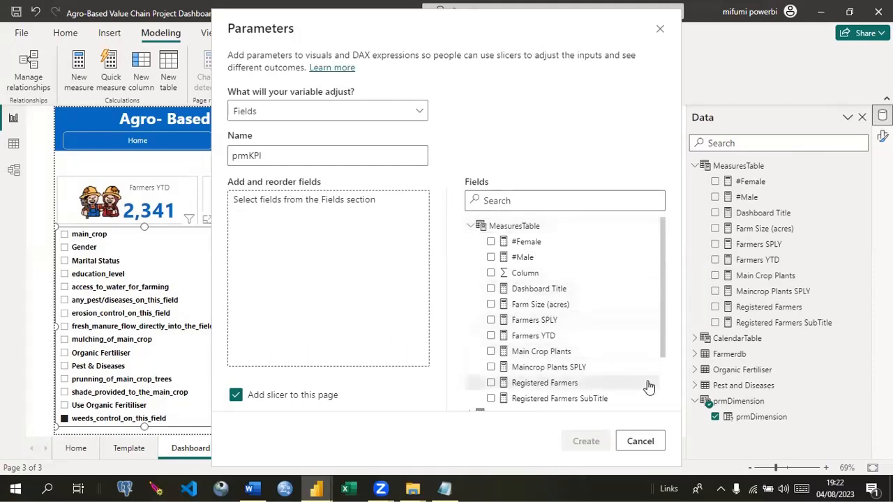
pyautogui.click(491, 384)
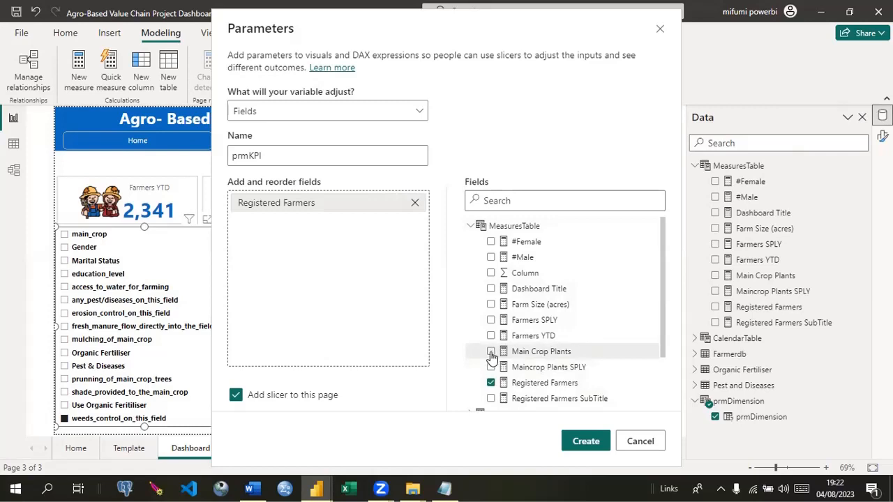
pyautogui.click(491, 353)
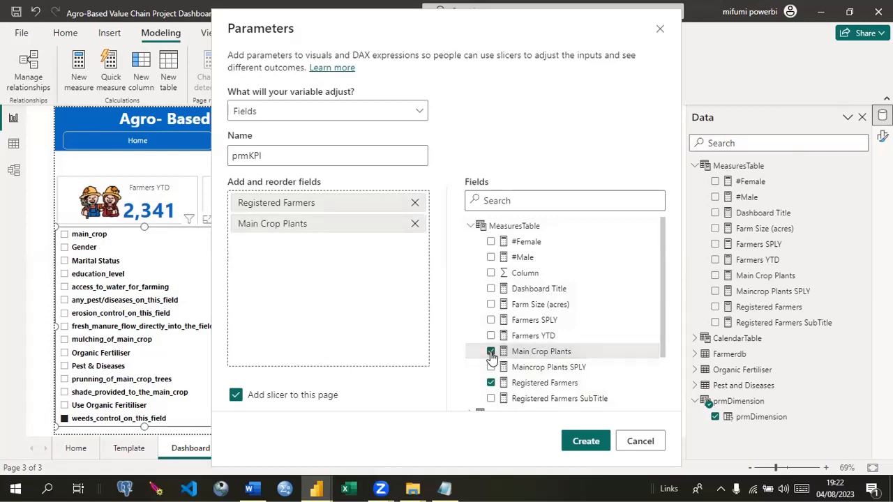
pyautogui.click(492, 305)
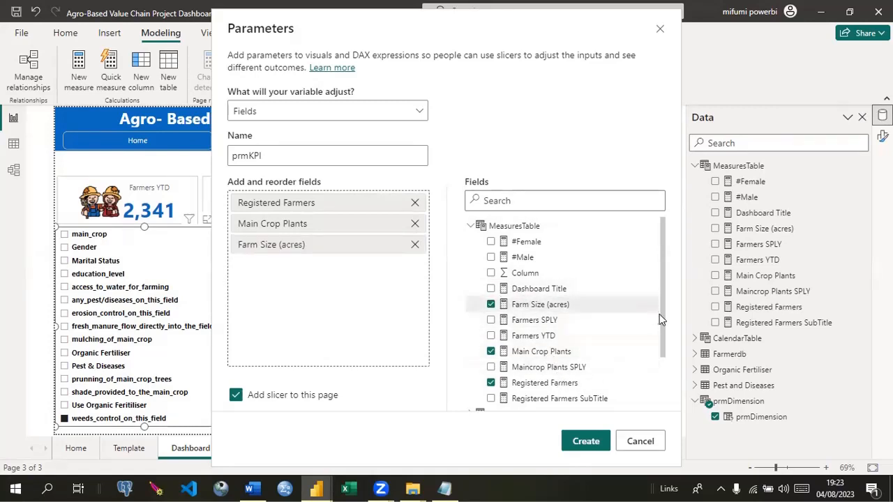
pyautogui.moveTo(662, 321)
pyautogui.mouseDown()
pyautogui.moveTo(665, 343)
pyautogui.moveTo(664, 314)
pyautogui.mouseUp()
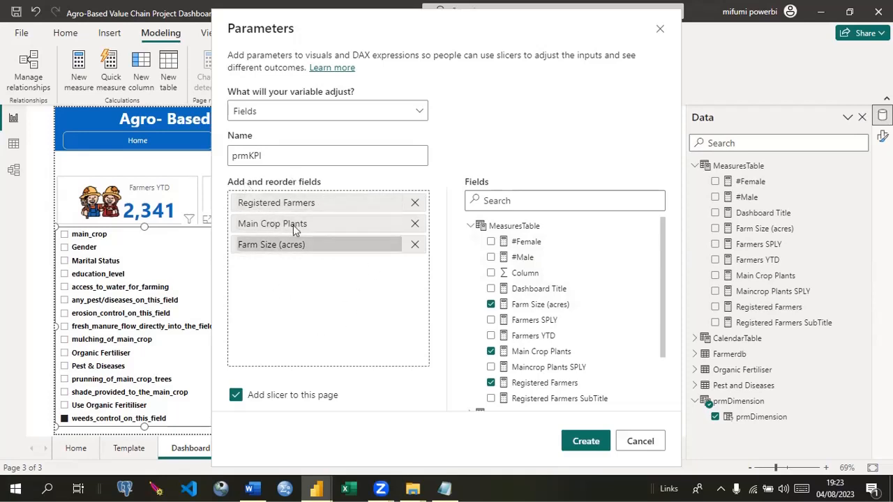
pyautogui.click(591, 442)
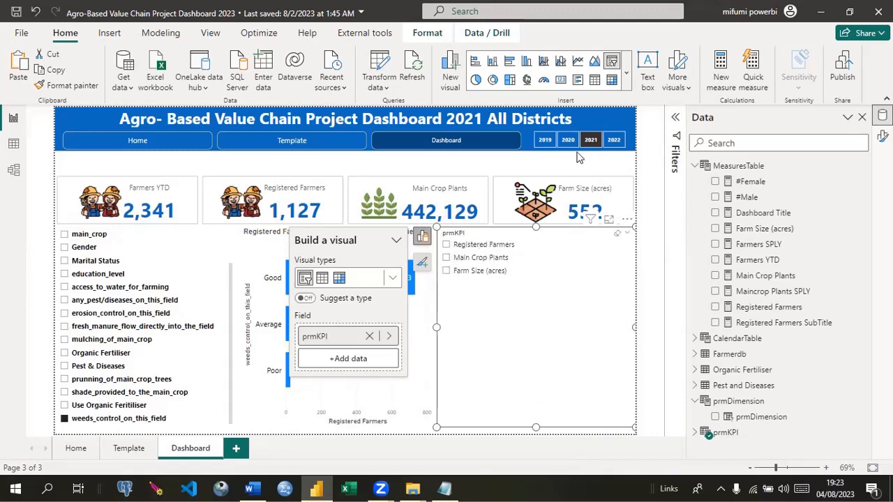
# Step: Copy the year slicer's formatting to the prmKPI slicer and shrink its height to a single row of tiles
pyautogui.click(628, 142)
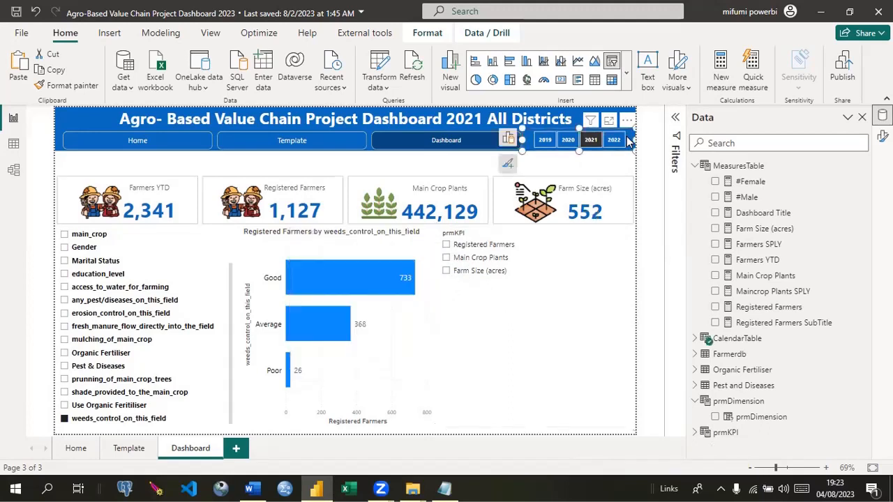
pyautogui.click(67, 86)
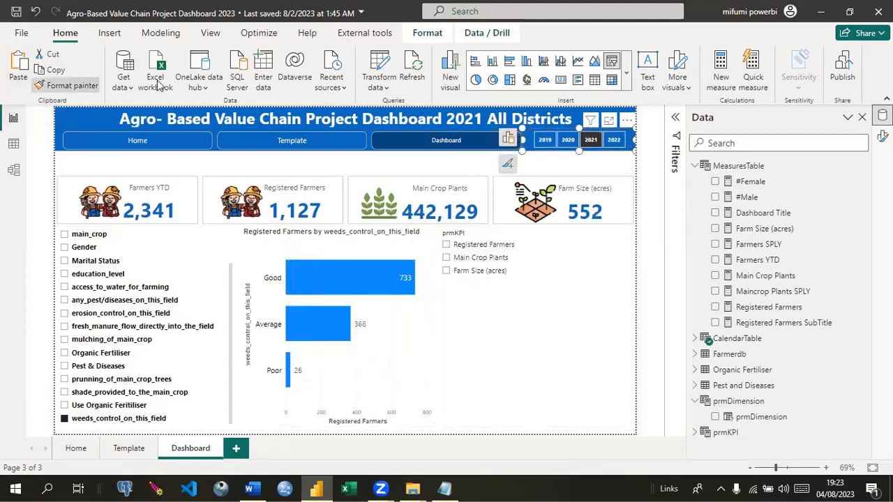
pyautogui.click(549, 259)
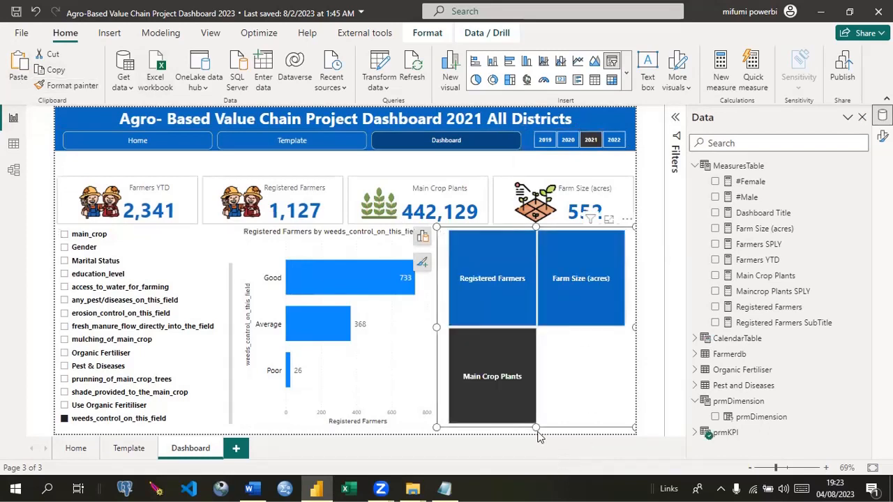
pyautogui.moveTo(536, 427); pyautogui.dragTo(508, 253)
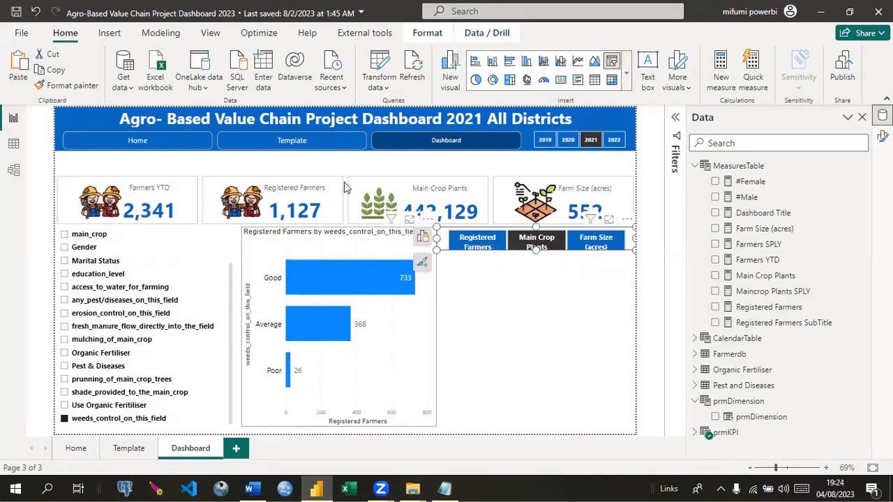
# Step: Move the KPI card row up beneath the header and fit the prmKPI slicer as a thin, widened strip above the bar chart
pyautogui.click(350, 215)
pyautogui.moveTo(343, 203); pyautogui.dragTo(344, 182)
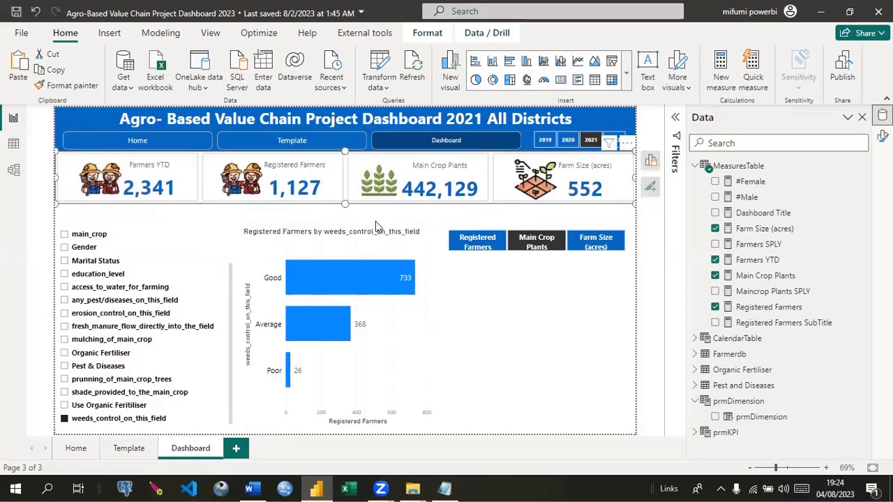
pyautogui.click(449, 248)
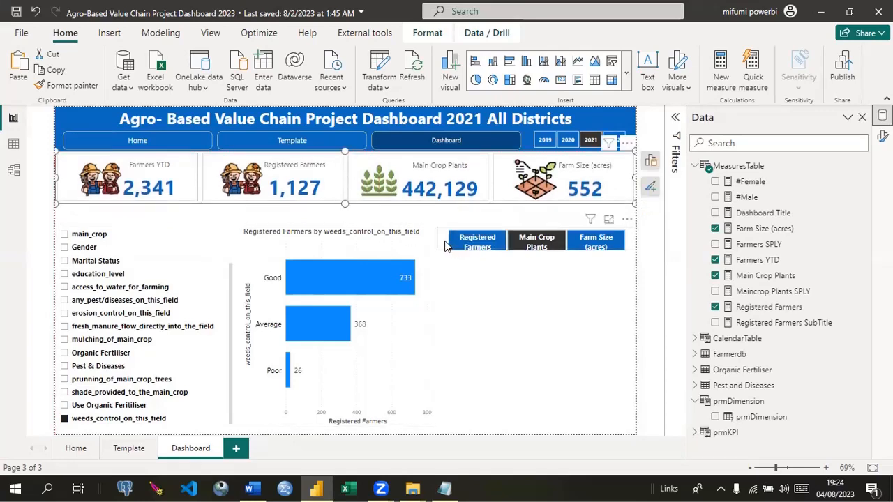
pyautogui.moveTo(447, 248); pyautogui.dragTo(236, 208)
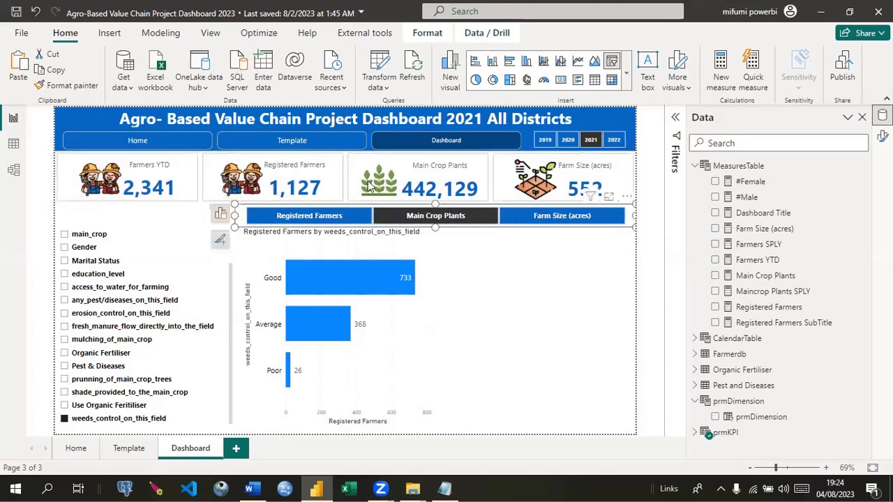
pyautogui.moveTo(435, 226); pyautogui.dragTo(436, 221)
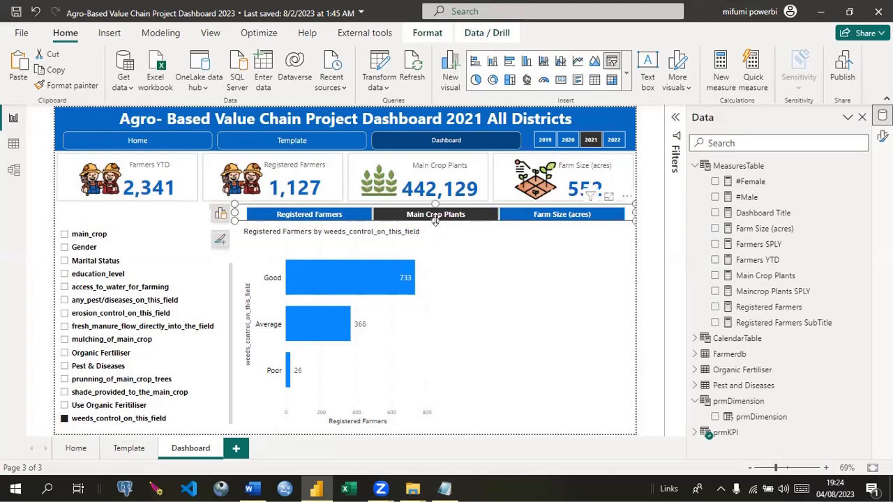
# Step: Select District in the prmDimension slicer as the bar chart's dimension
pyautogui.click(421, 256)
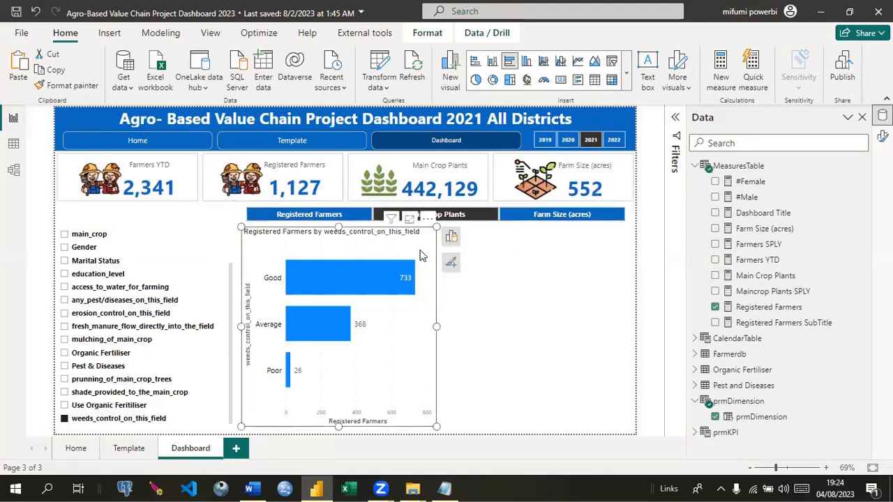
pyautogui.click(655, 300)
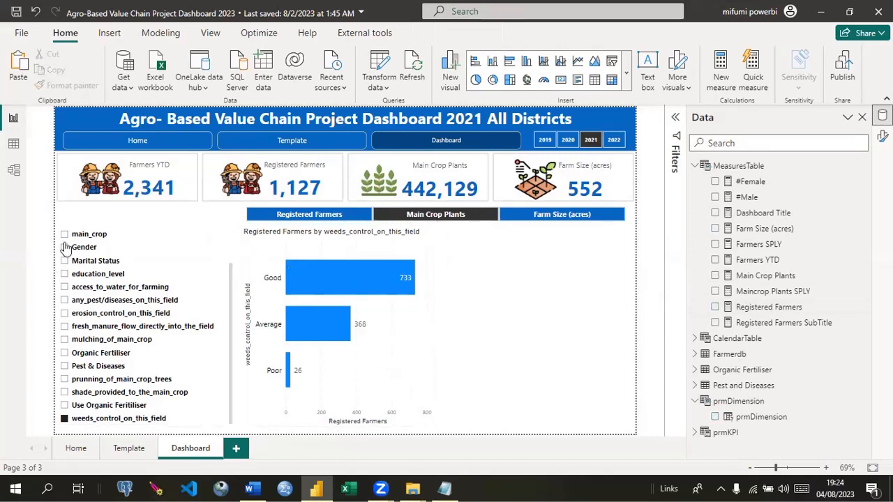
pyautogui.scroll(3, 228, 287)
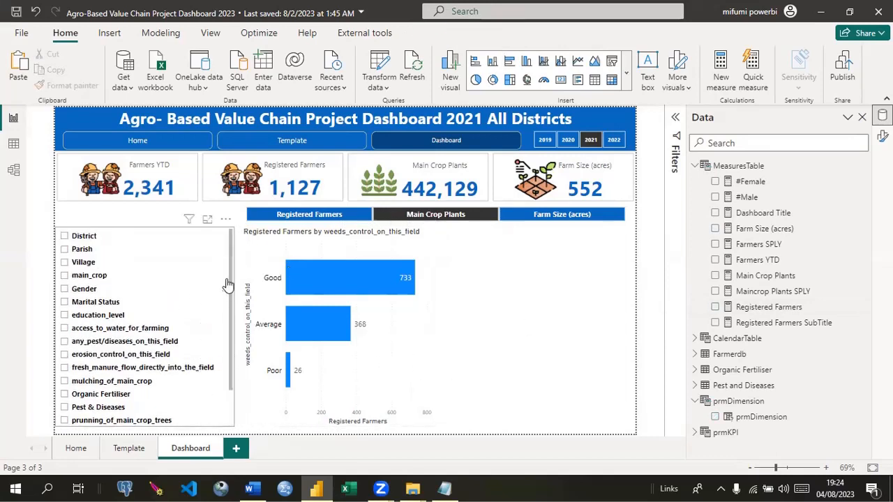
pyautogui.click(66, 239)
pyautogui.click(65, 237)
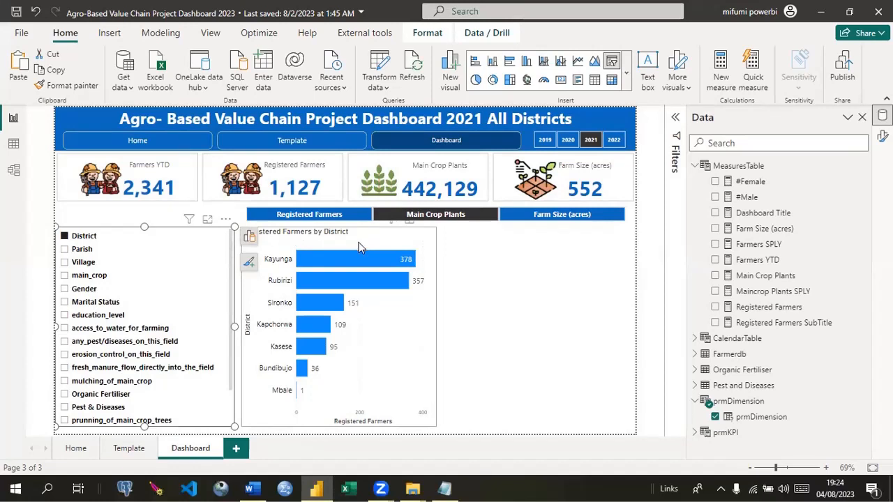
# Step: Replace Registered Farmers with the prmKPI field parameter as the bar chart's X-axis value and dismiss any error dialog
pyautogui.keyDown('ctrl'); pyautogui.click(475, 216); pyautogui.keyUp('ctrl')
pyautogui.click(373, 243)
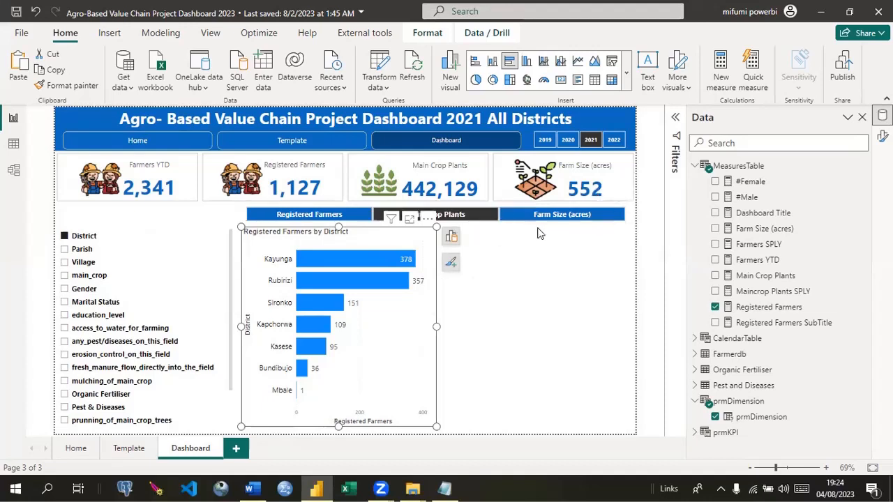
pyautogui.click(452, 237)
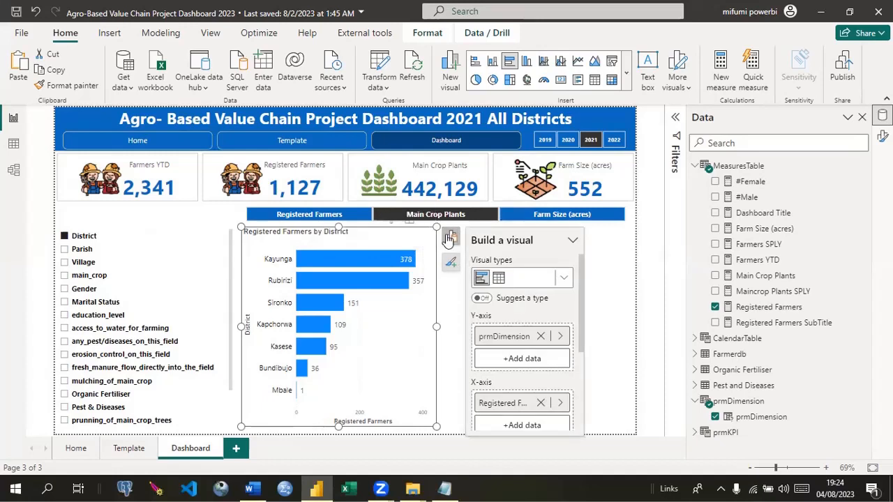
pyautogui.scroll(-2, 581, 342)
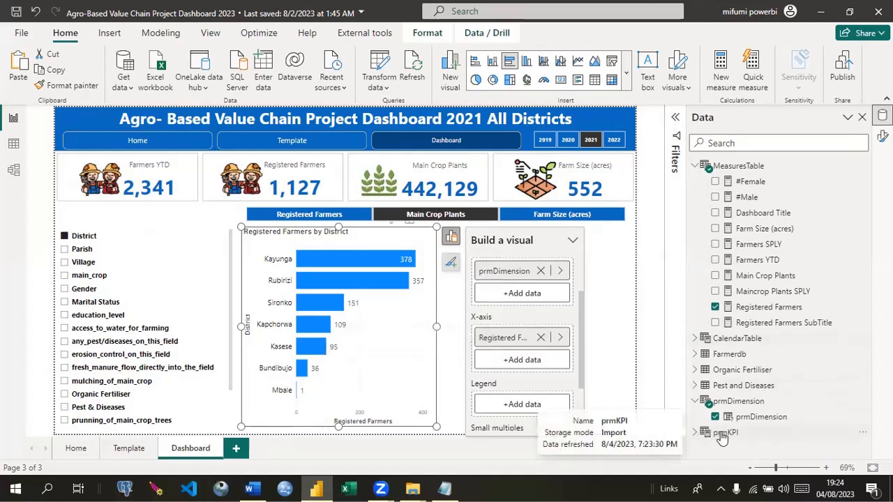
pyautogui.click(561, 340)
pyautogui.click(685, 338)
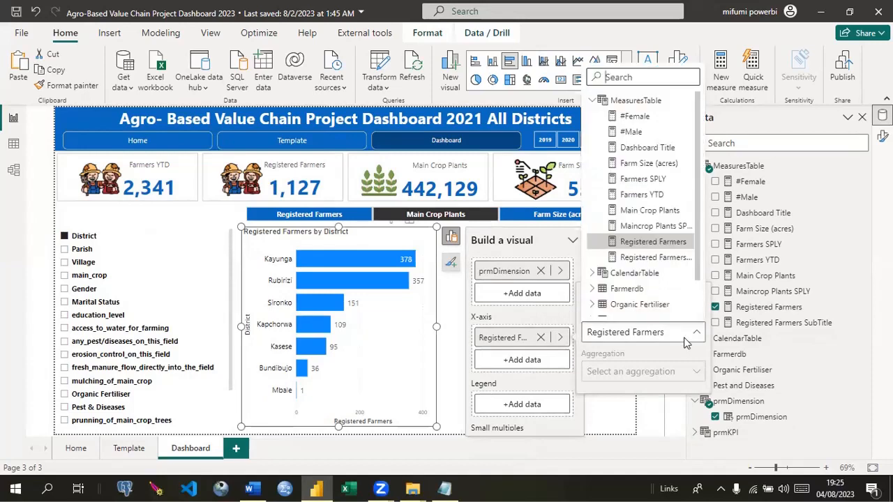
pyautogui.click(592, 101)
pyautogui.click(593, 197)
pyautogui.click(621, 215)
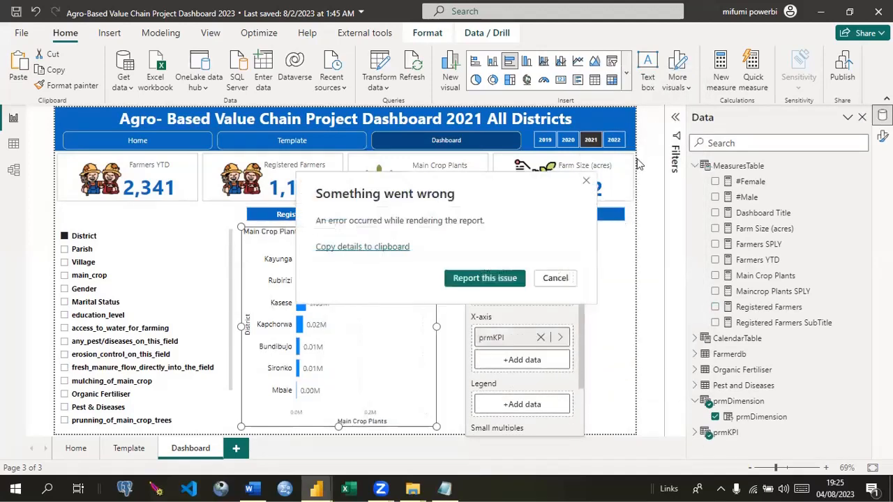
pyautogui.click(586, 183)
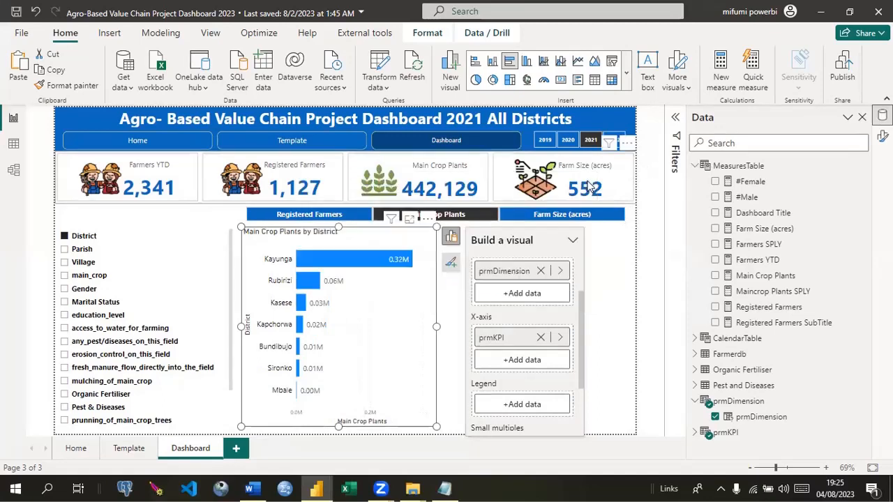
pyautogui.click(621, 289)
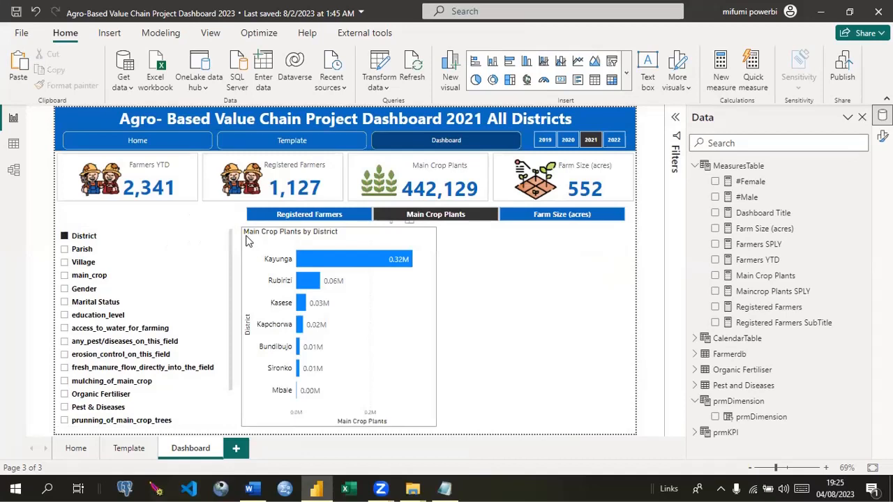
# Step: Test the prmKPI slicer on the District bar chart by switching through Registered Farmers, Main Crop Plants and Farm Size (acres)
pyautogui.click(310, 217)
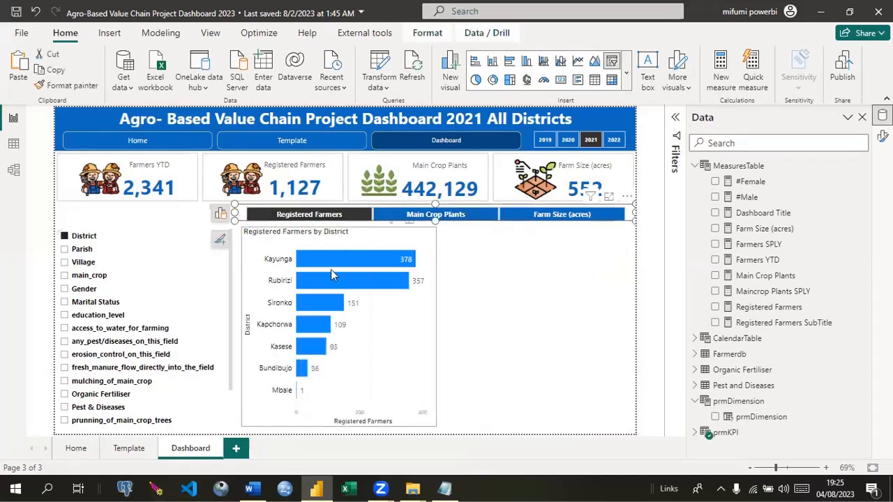
pyautogui.click(409, 216)
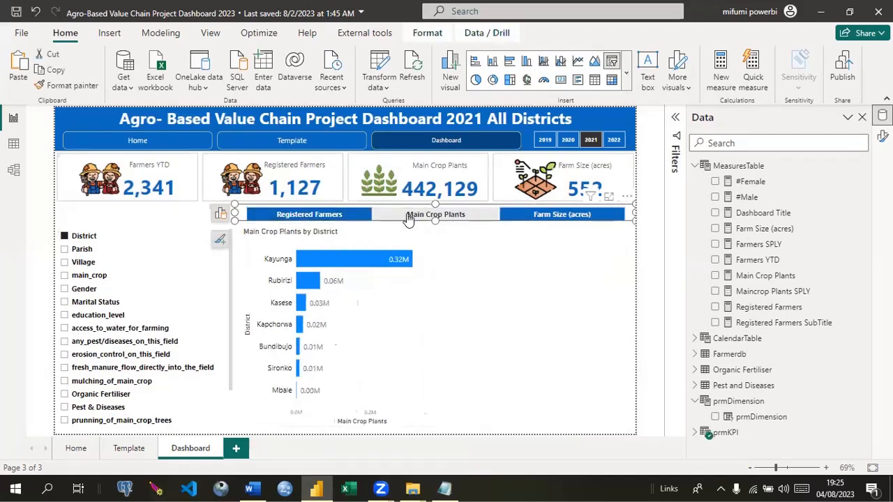
pyautogui.click(543, 217)
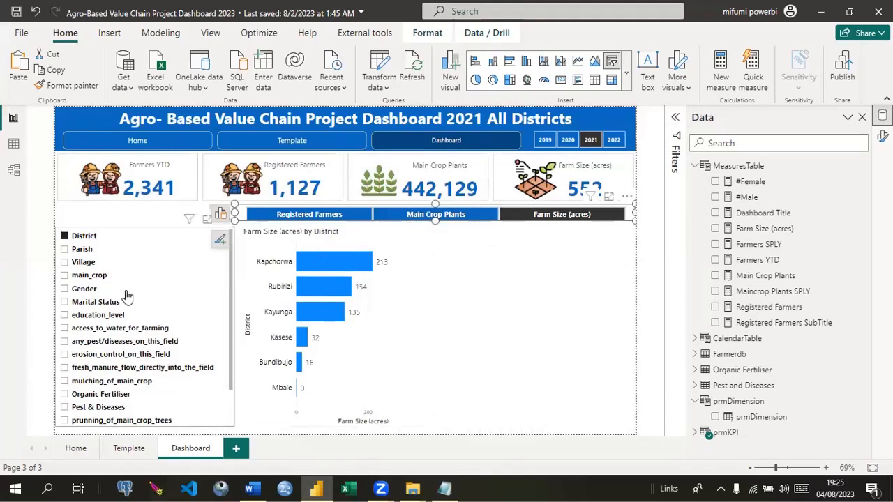
# Step: Set the chart dimension to main_crop and compare it by Registered Farmers, Main Crop Plants and Farm Size (acres)
pyautogui.click(64, 276)
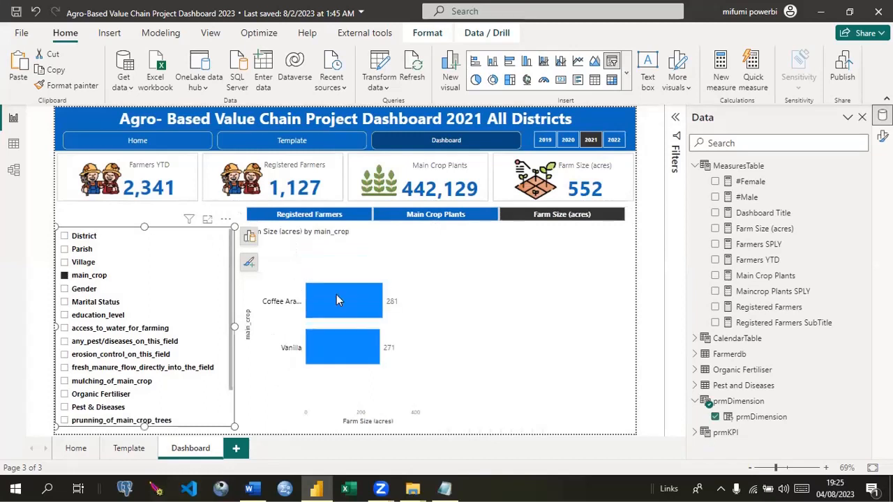
pyautogui.moveTo(312, 301)
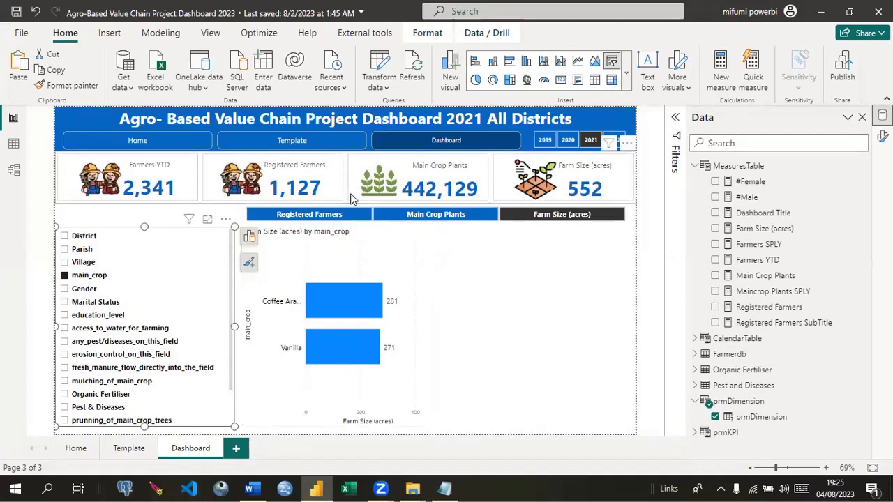
pyautogui.click(337, 217)
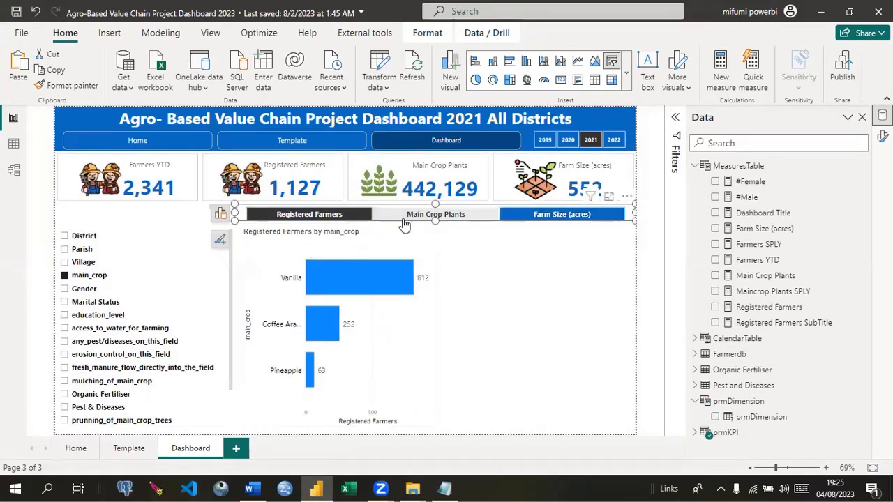
pyautogui.click(412, 219)
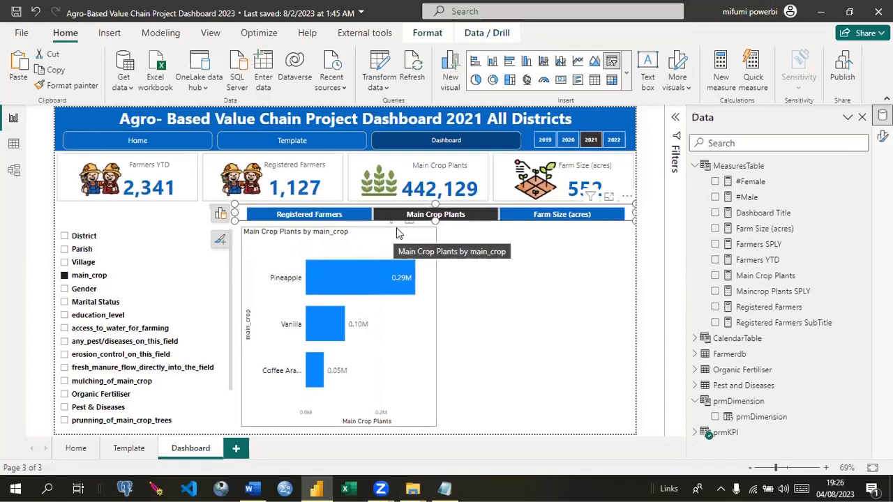
pyautogui.click(525, 221)
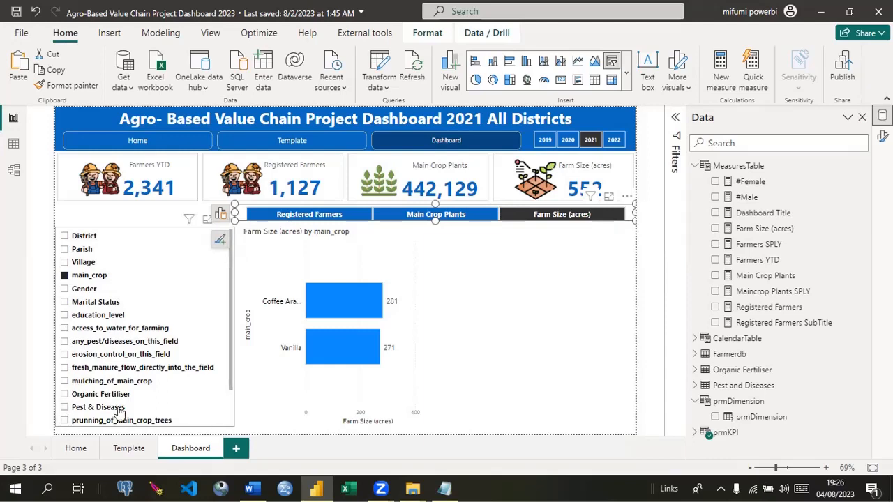
# Step: View Farm Size (acres) by education_level, Organic Fertiliser and Pest & Diseases using the prmDimension slicer
pyautogui.click(65, 316)
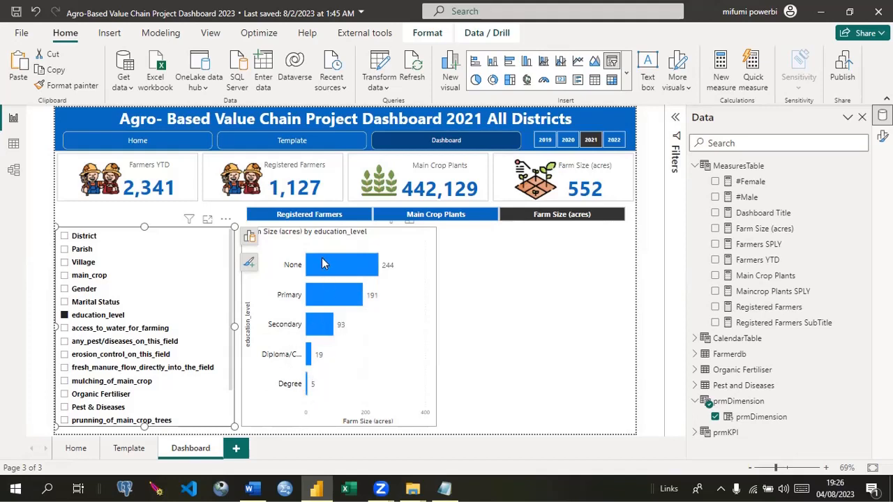
pyautogui.moveTo(343, 266)
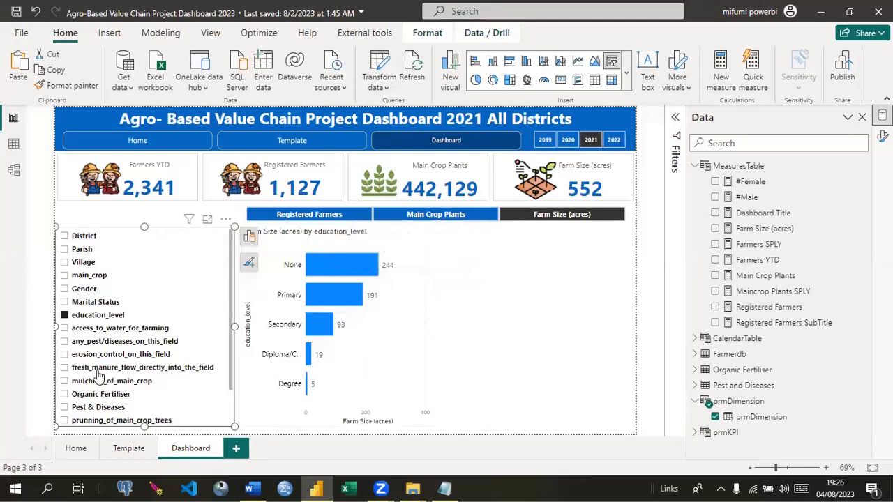
pyautogui.click(65, 395)
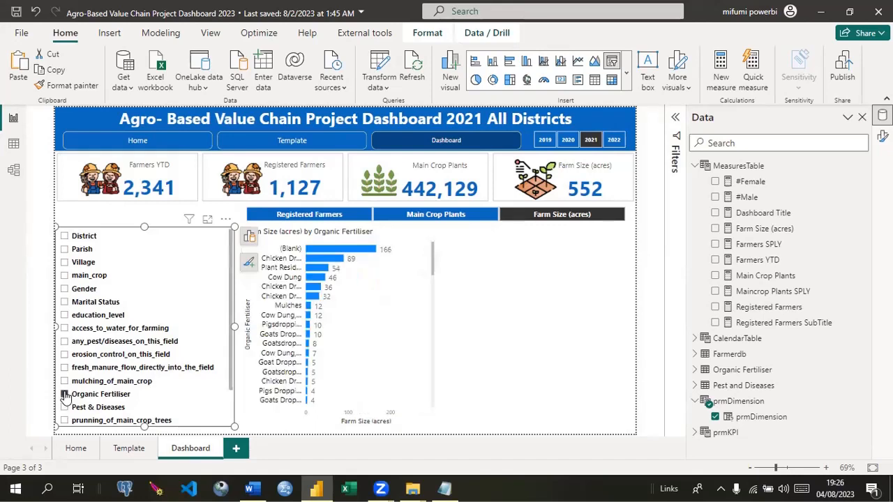
pyautogui.click(65, 407)
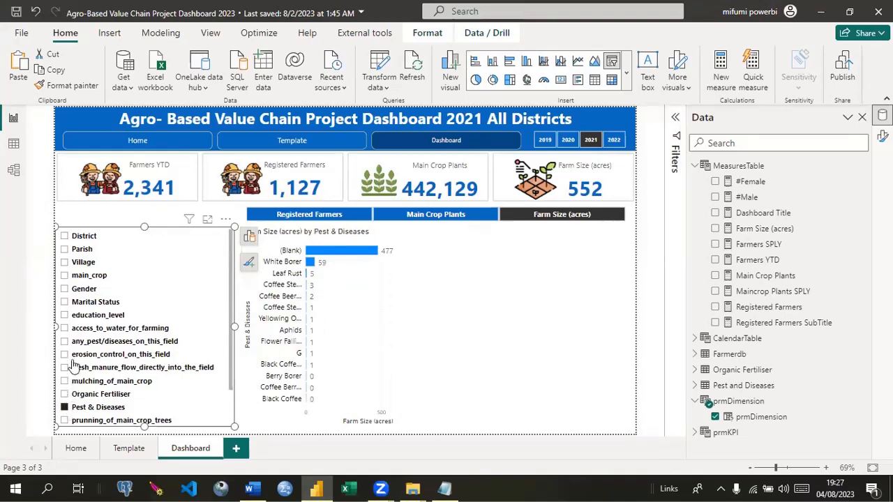